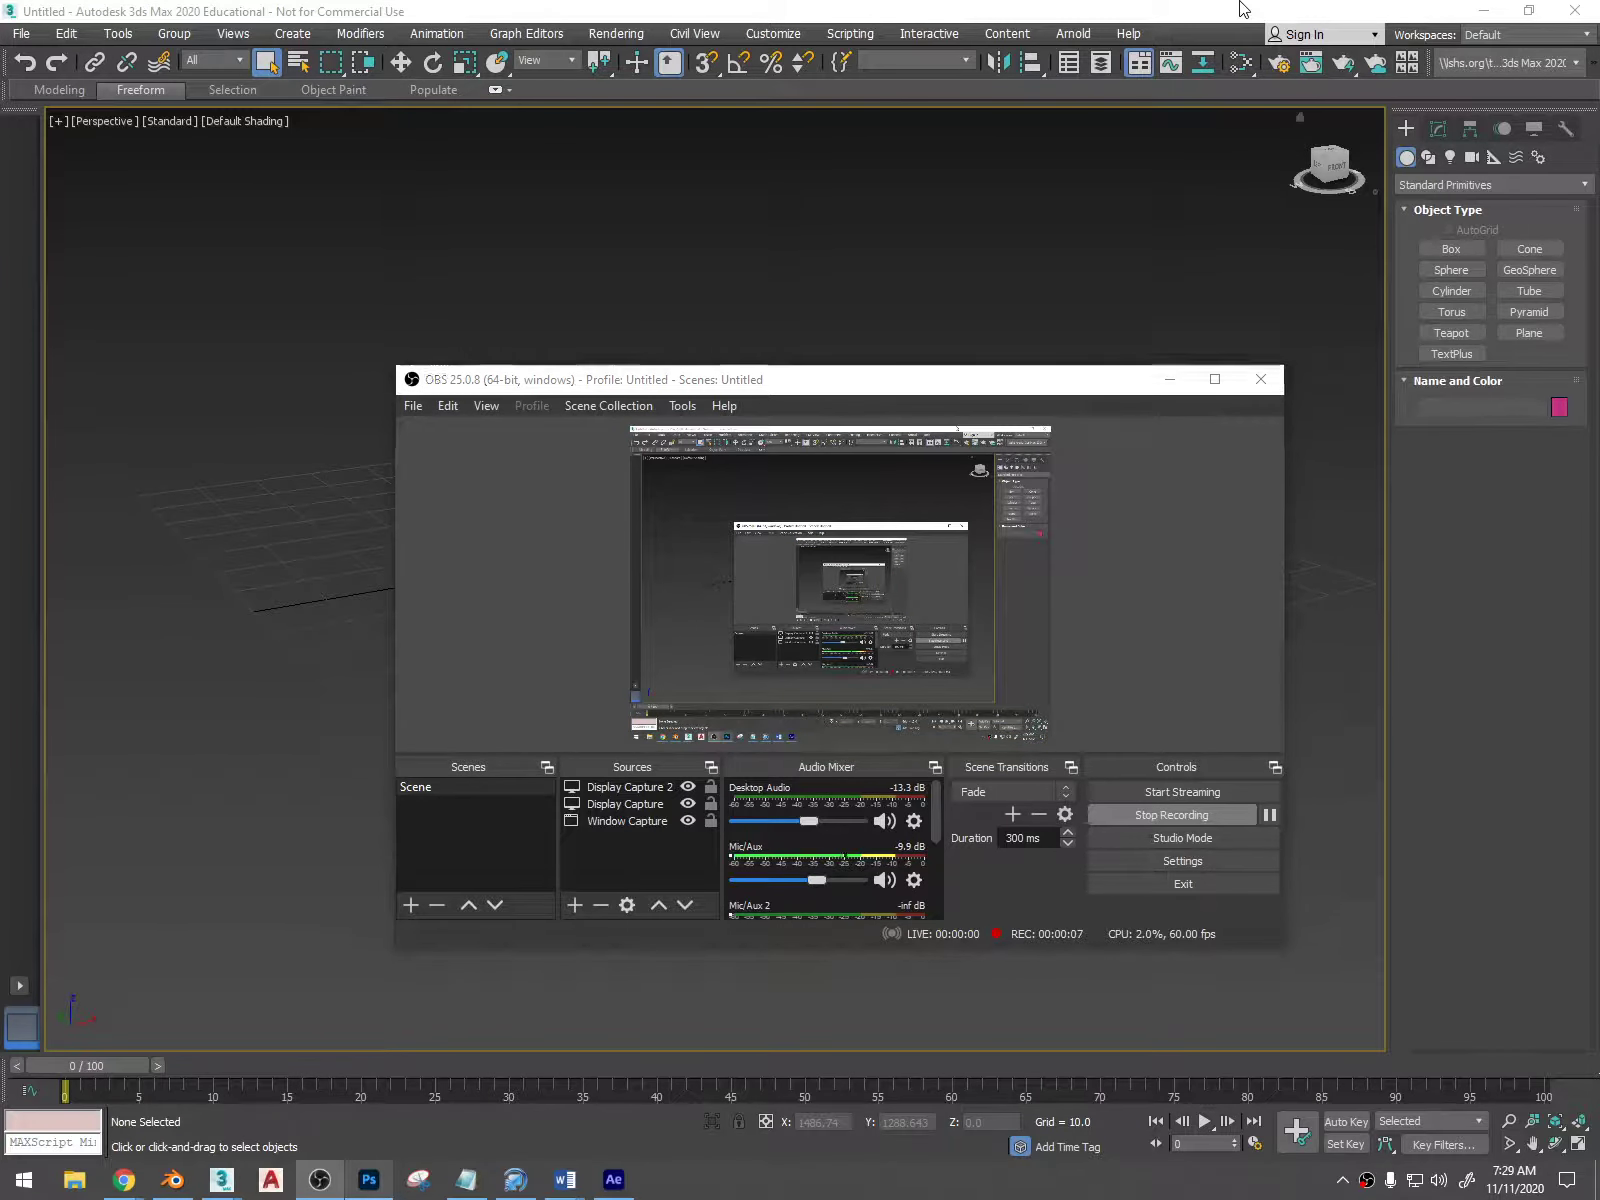
# - Create a plane about 122 long and 102 wide, displayed with edged faces and without the grid
pyautogui.click(1529, 332)
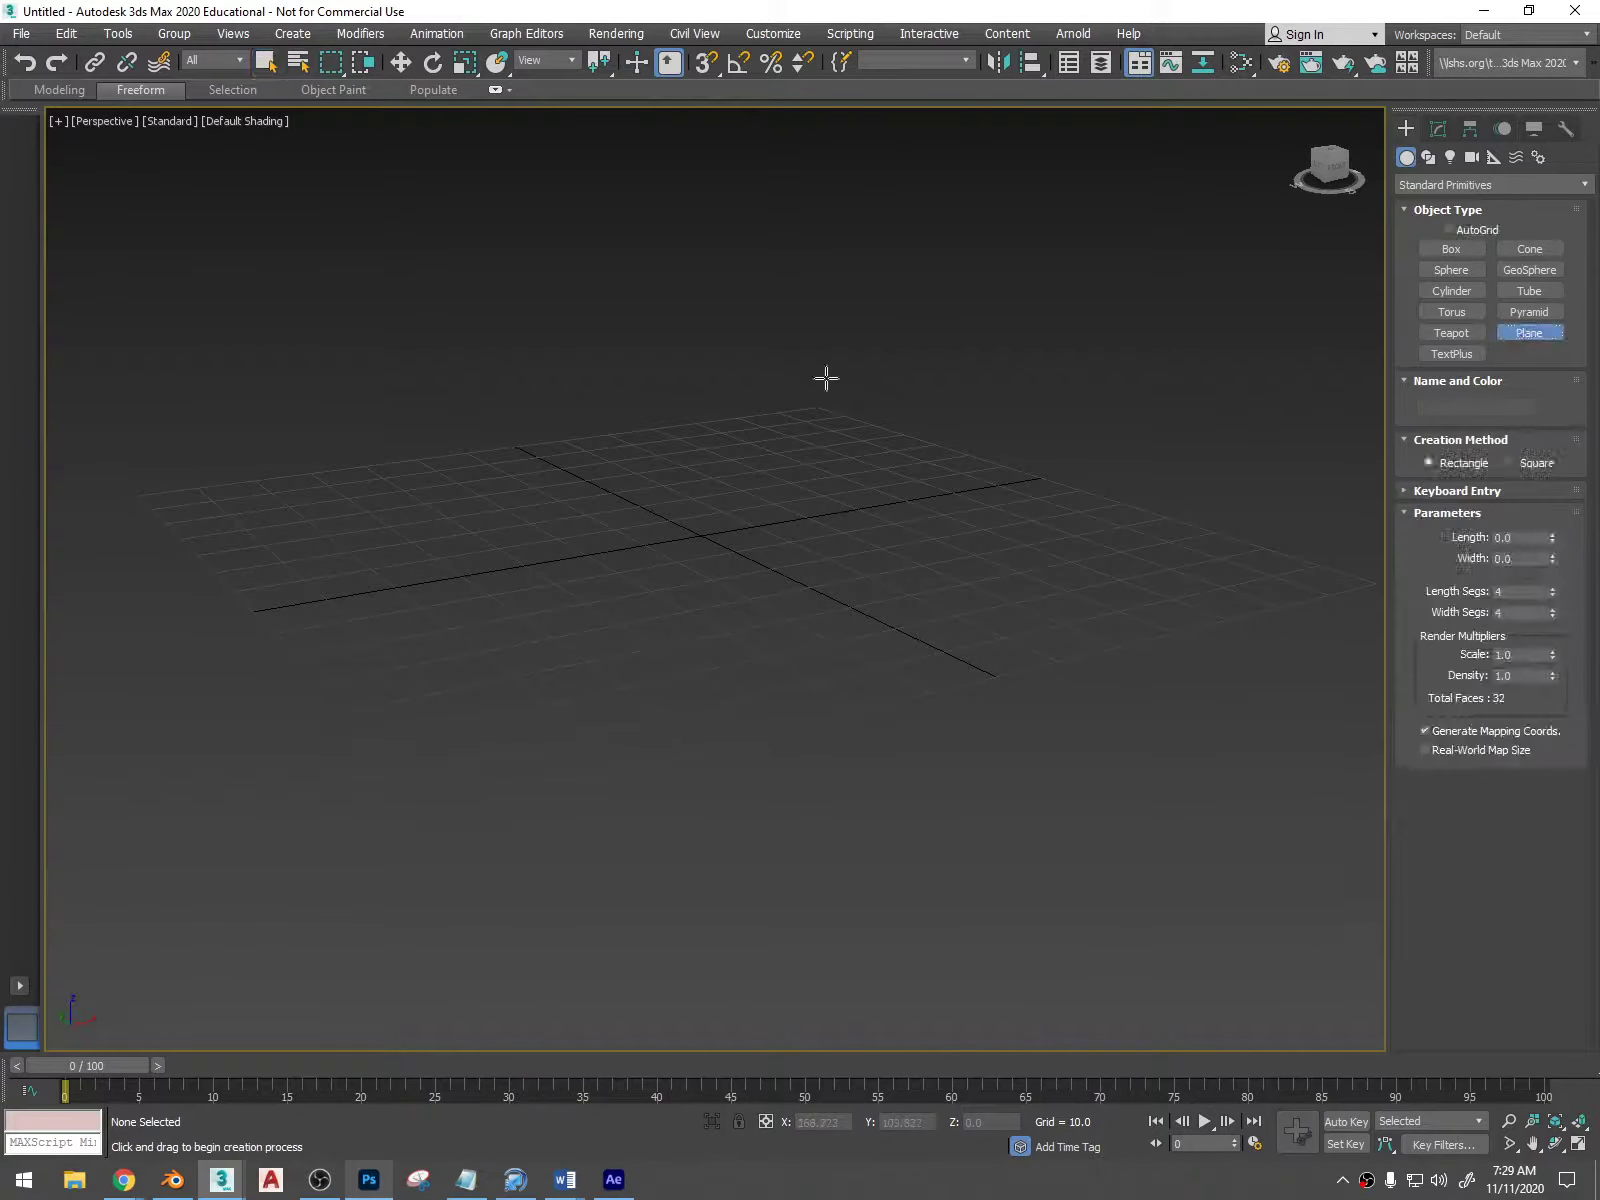
pyautogui.keyDown('alt'); pyautogui.moveTo(593, 518); pyautogui.dragTo(379, 408, button='middle'); pyautogui.keyUp('alt')
pyautogui.moveTo(288, 390); pyautogui.dragTo(1090, 727)
pyautogui.press('F4')
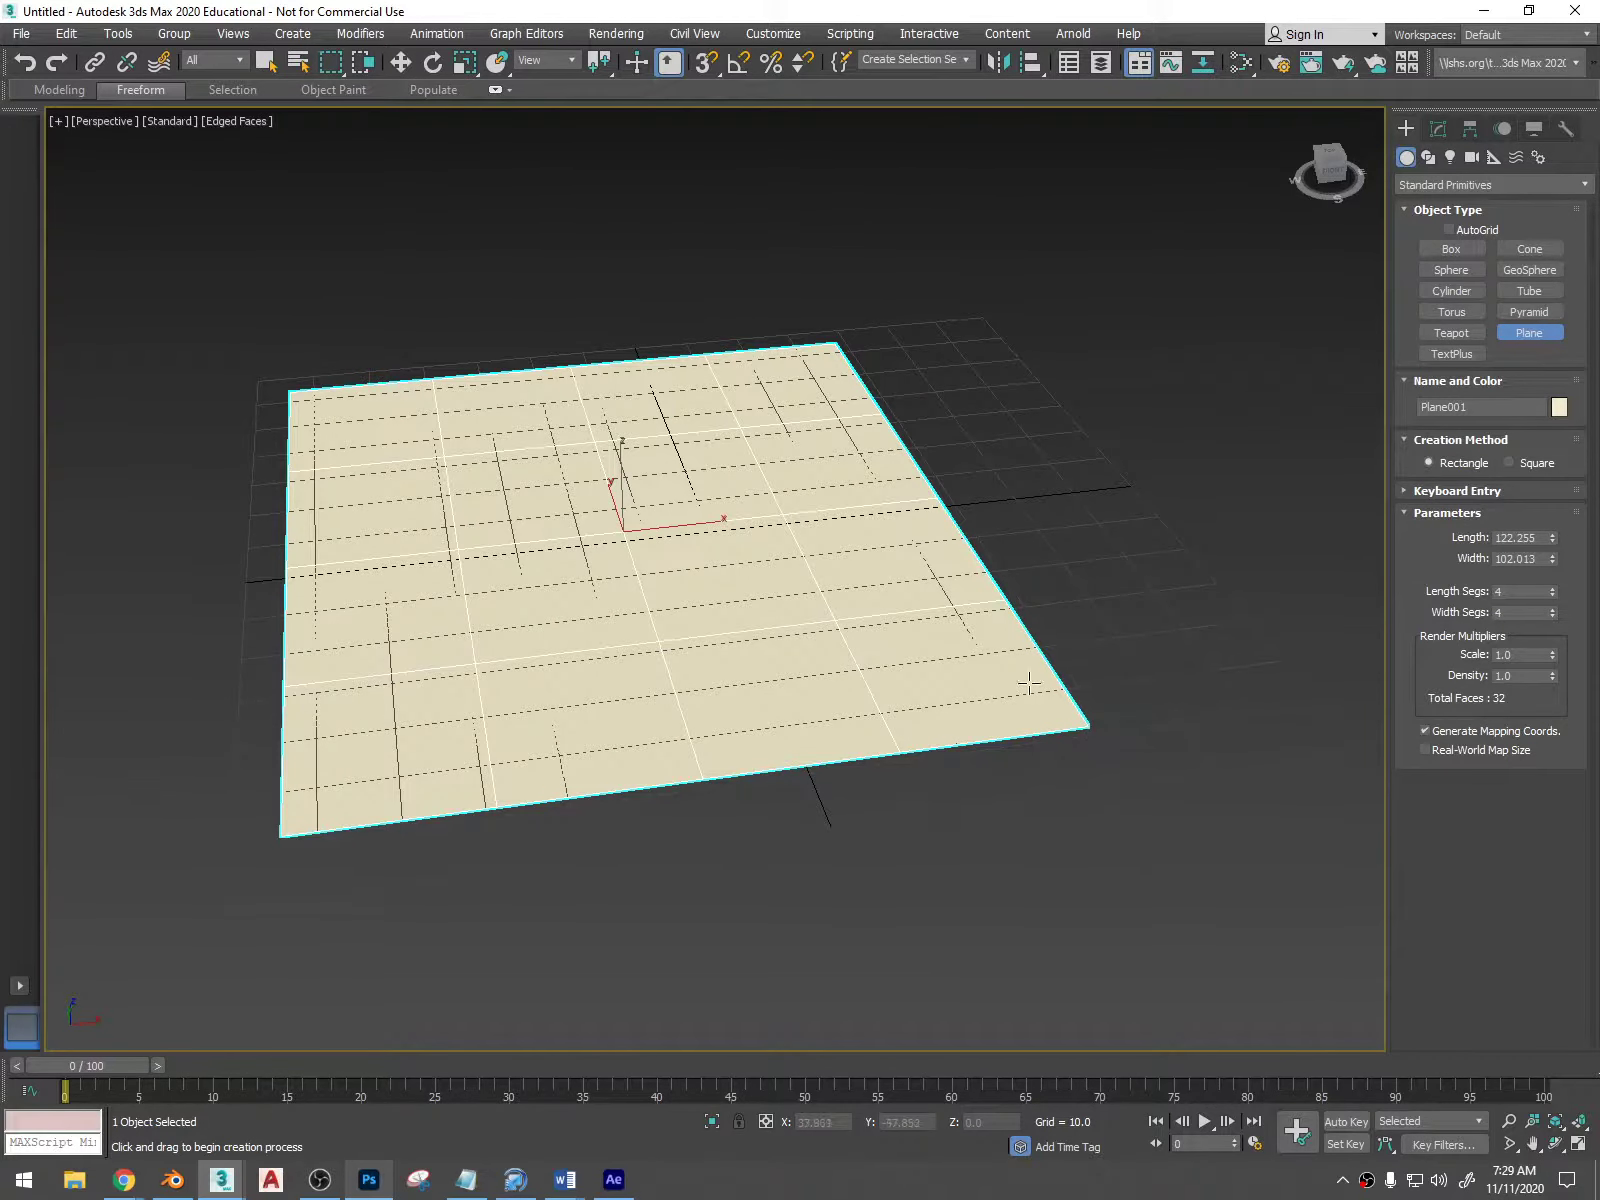
pyautogui.press('g')
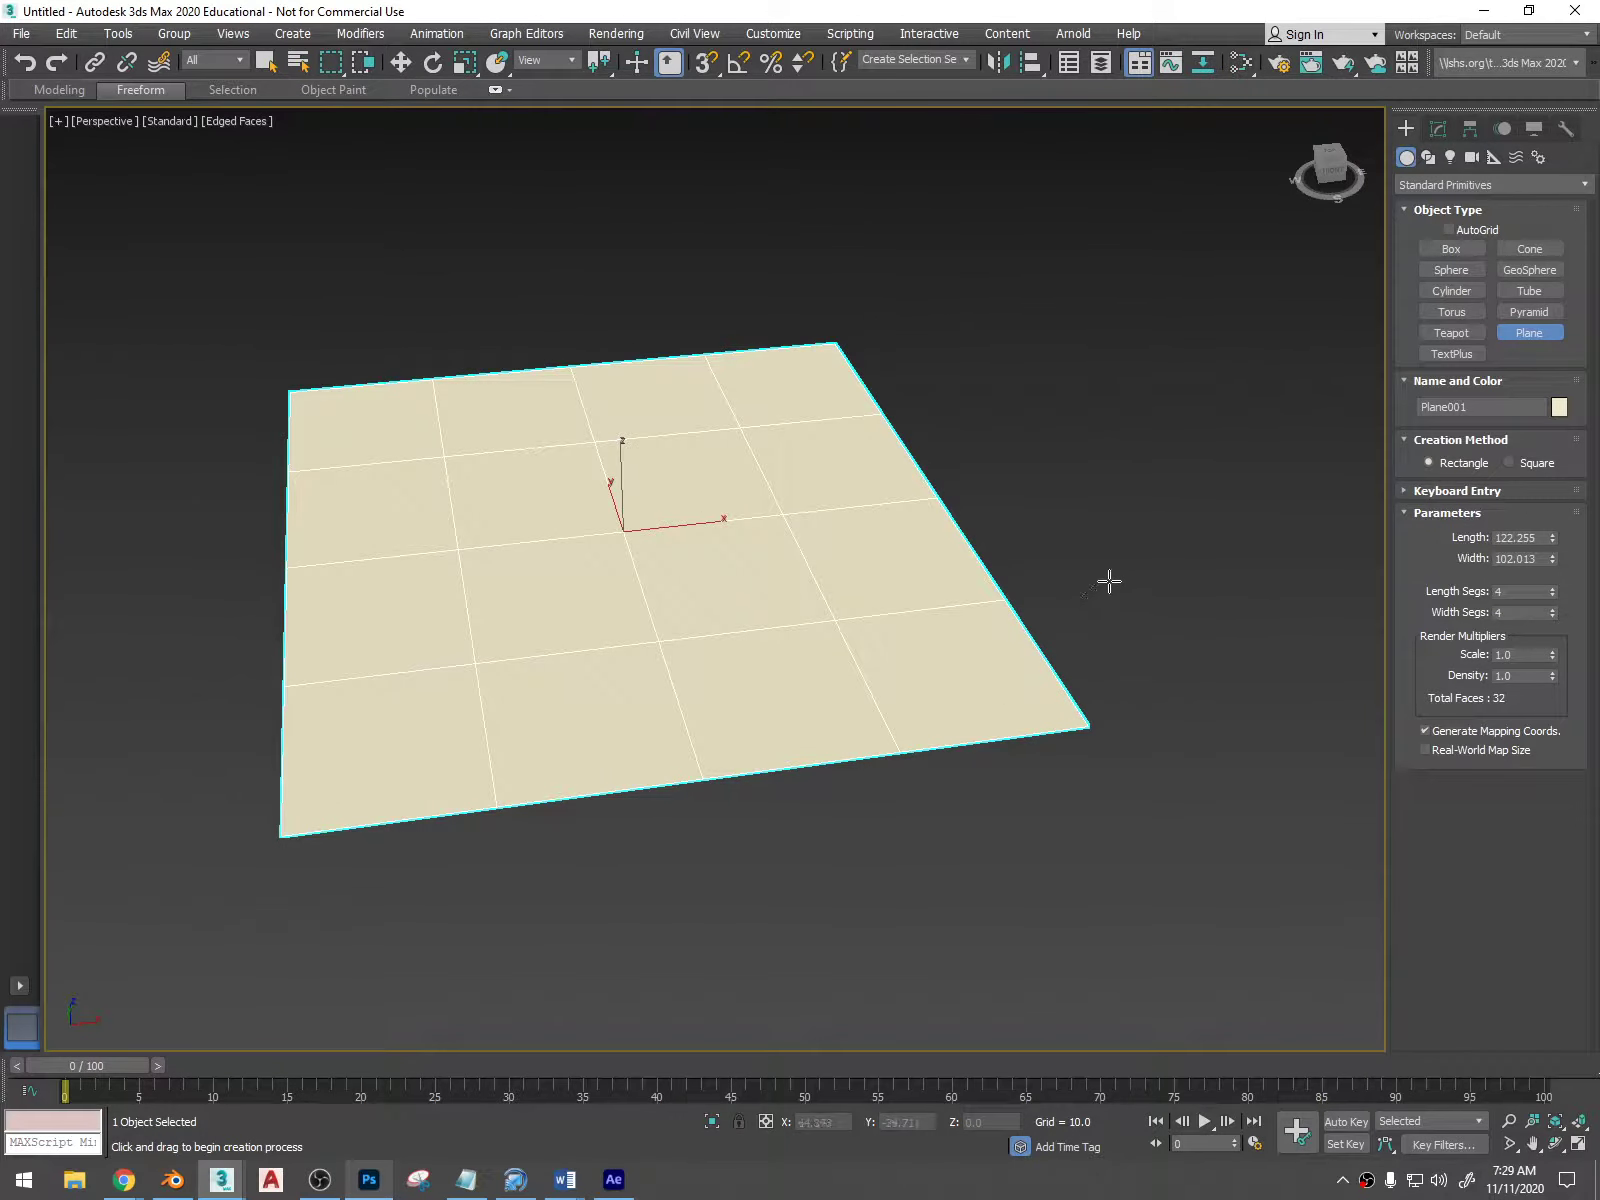
# - Reduce the plane's length and width segments to the minimum of 1 each
pyautogui.moveTo(1552, 592); pyautogui.dragTo(1555, 598)
pyautogui.rightClick(1554, 616)
pyautogui.moveTo(886, 596)
pyautogui.keyDown('alt'); pyautogui.mouseDown(button='middle')
pyautogui.moveTo(932, 593)
pyautogui.moveTo(898, 595)
pyautogui.mouseUp(button='middle'); pyautogui.keyUp('alt')
# - Turn on angle snap and rotate the plane 90 degrees about the X axis so it stands upright
pyautogui.press('r')
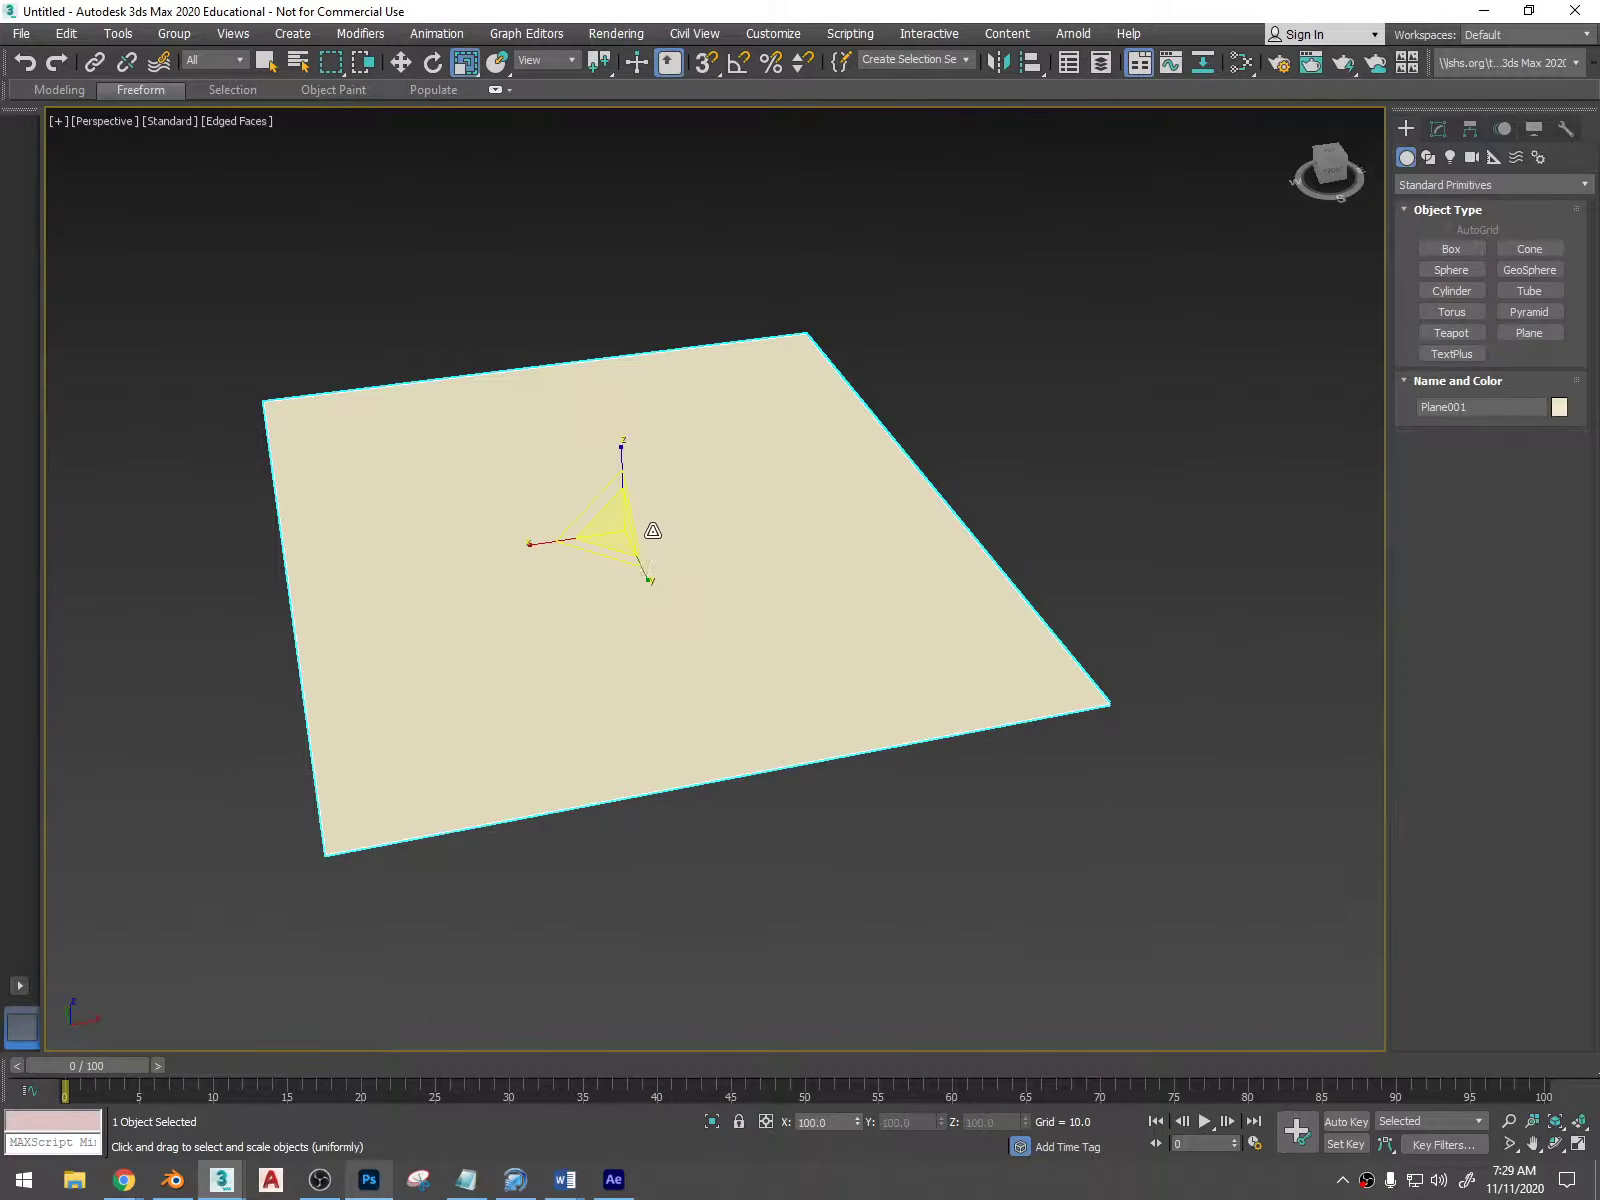
pyautogui.moveTo(528, 543); pyautogui.dragTo(522, 541)
pyautogui.press('e')
pyautogui.keyDown('alt'); pyautogui.moveTo(660, 543); pyautogui.dragTo(747, 522, button='middle'); pyautogui.keyUp('alt')
pyautogui.press('a')
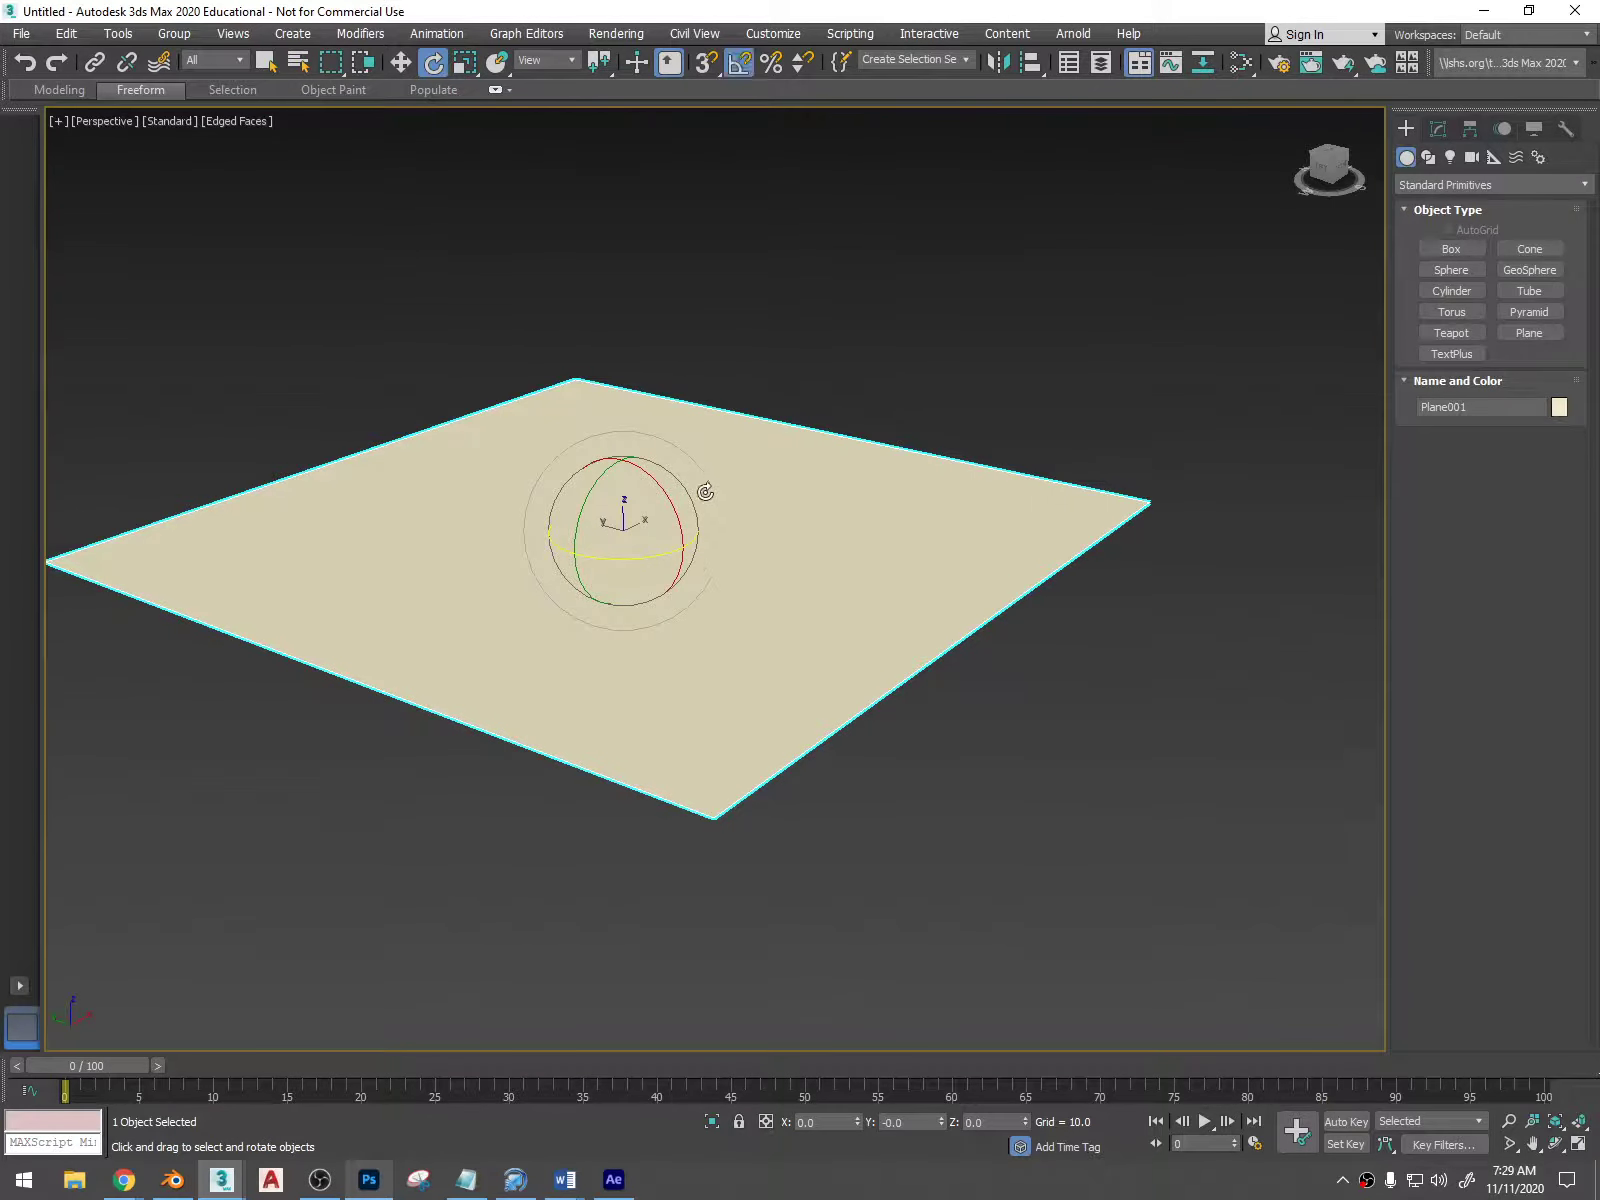
pyautogui.moveTo(646, 479); pyautogui.dragTo(692, 562)
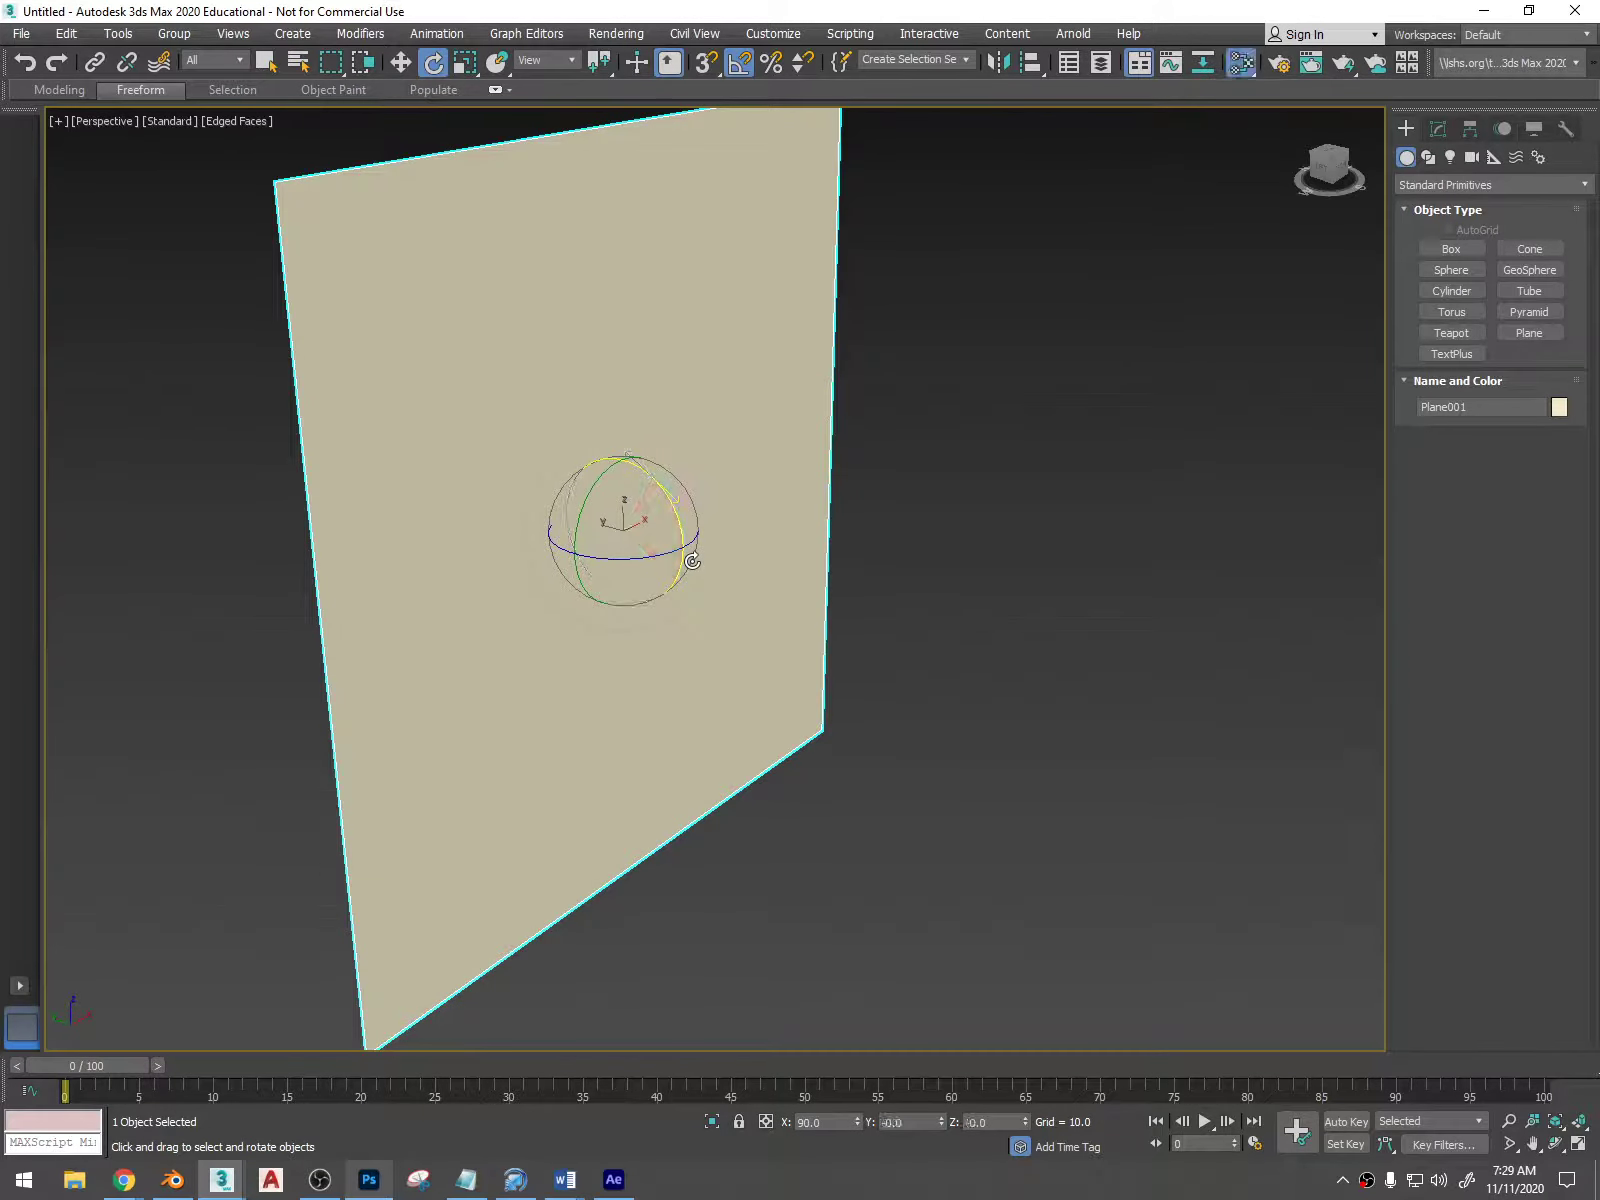
# - Create a Standard scanline material in the Slate Material Editor and enable Show Shaded Material in Viewport for it
pyautogui.press('m')
pyautogui.rightClick(302, 284)
pyautogui.moveTo(357, 290)
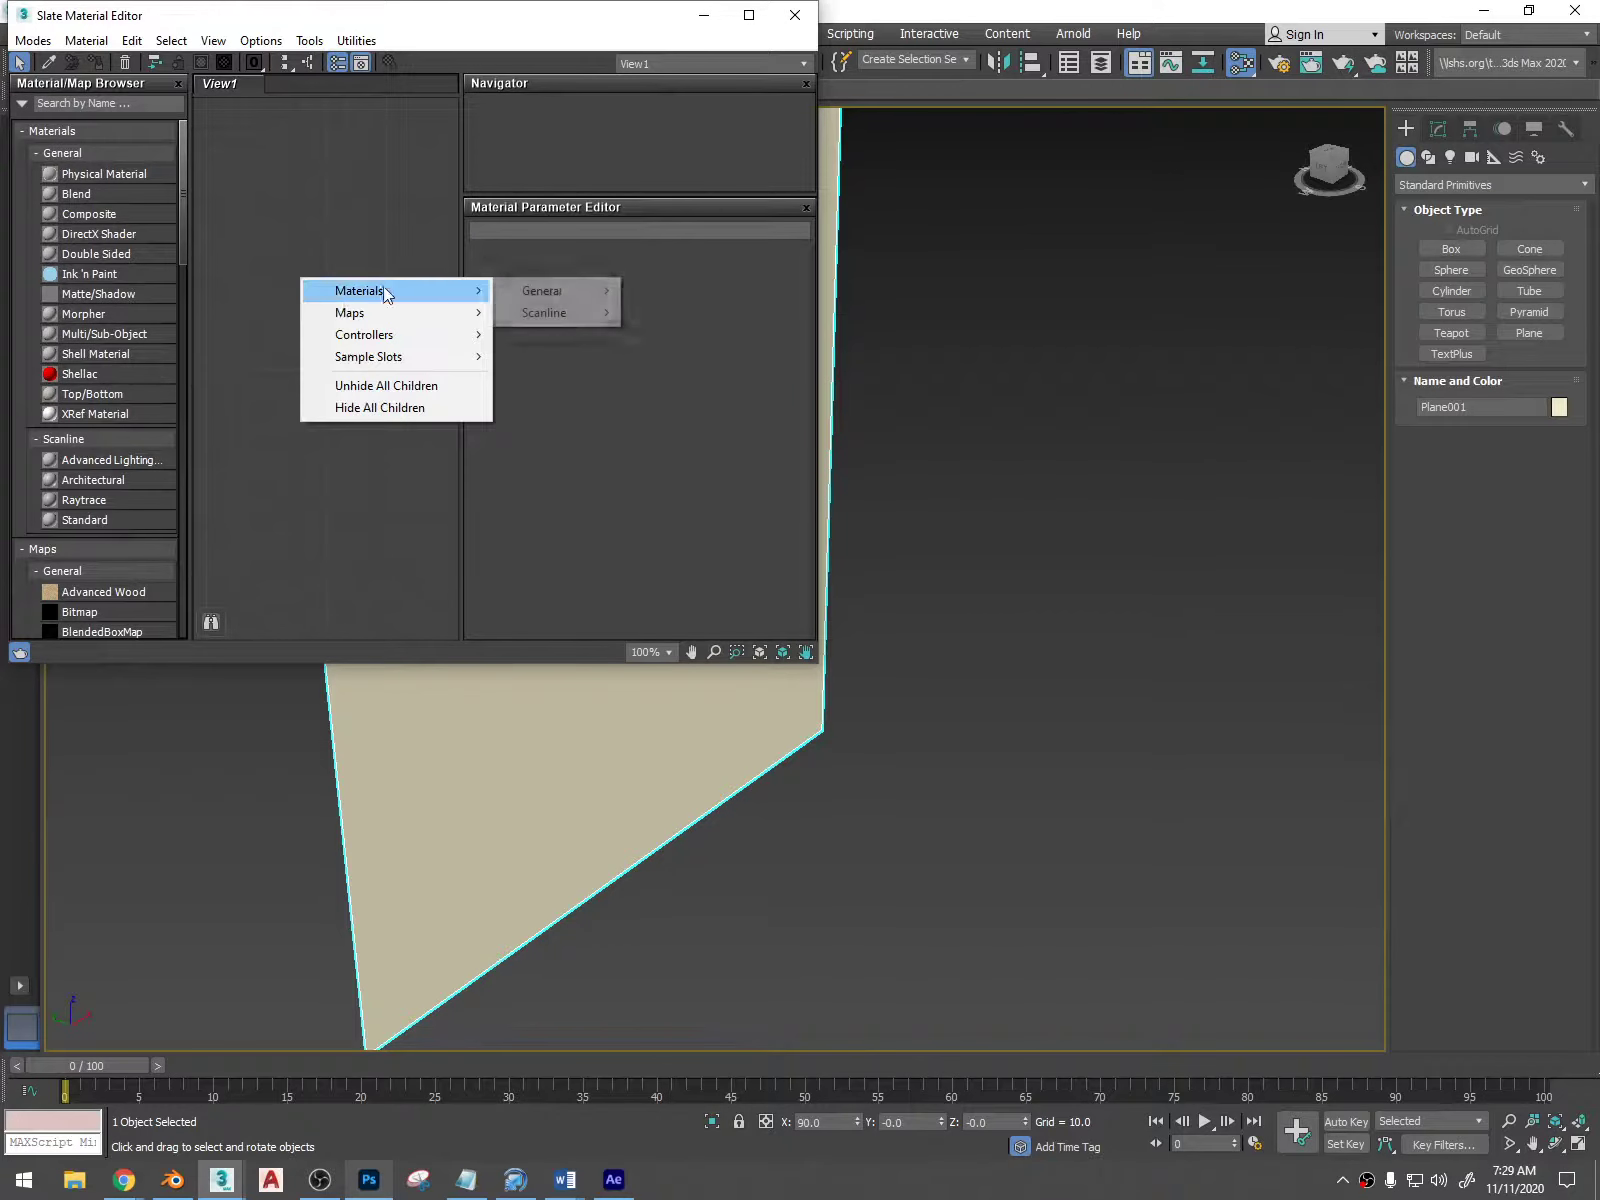
pyautogui.moveTo(550, 313)
pyautogui.click(668, 372)
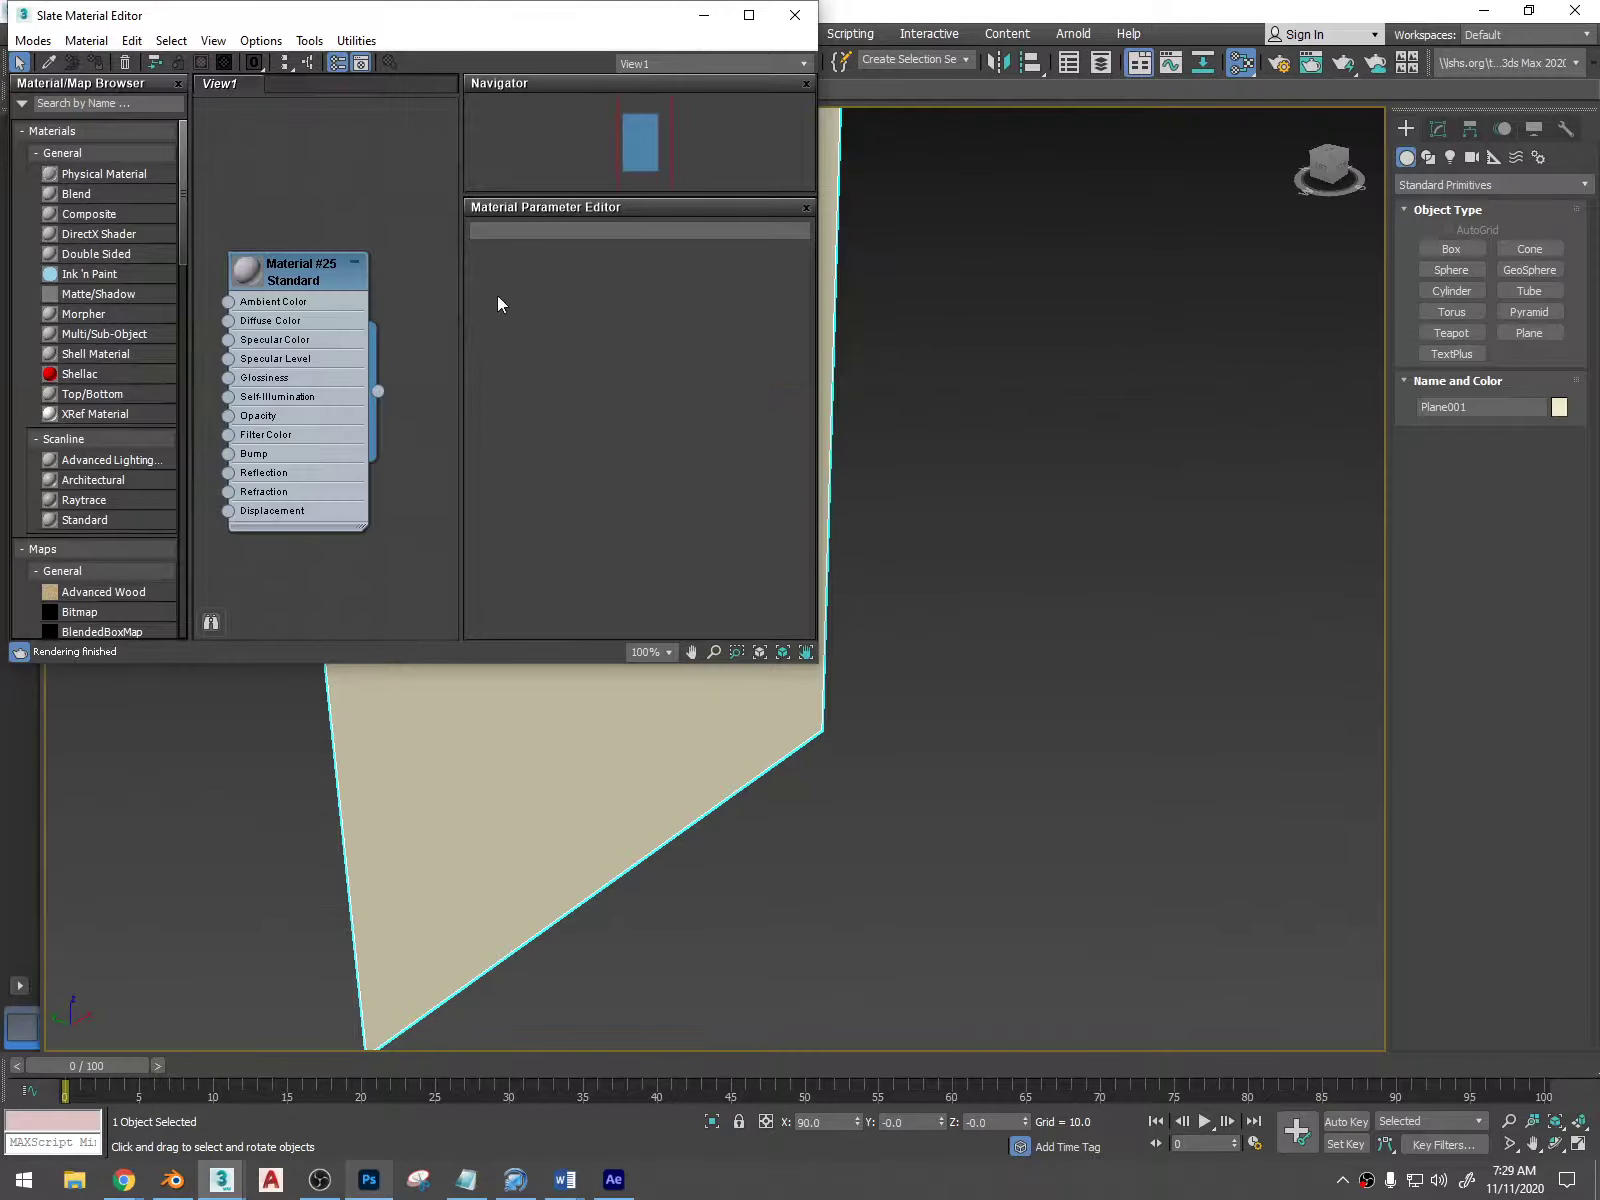
pyautogui.doubleClick(315, 280)
pyautogui.rightClick(316, 274)
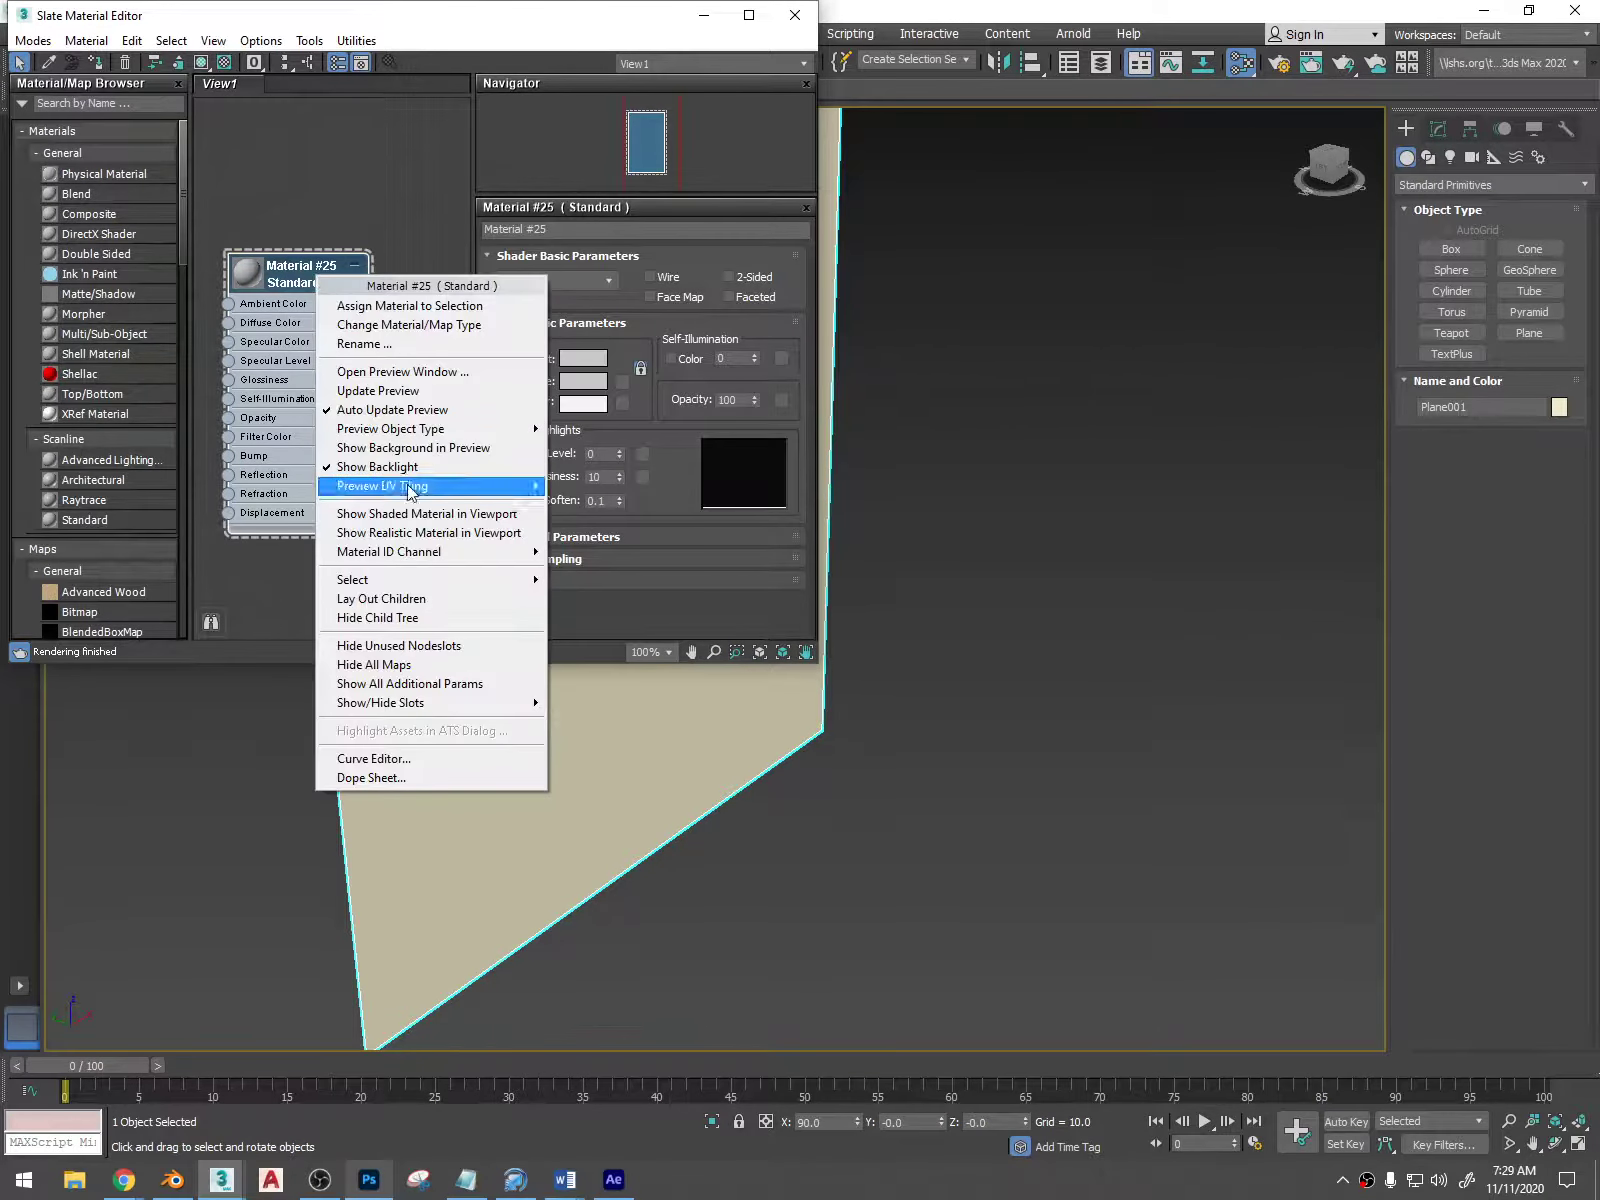
pyautogui.click(472, 514)
# - Load the DiningRoom image from the School 3dsMax folder as a Bitmap in the material's diffuse map
pyautogui.click(619, 381)
pyautogui.doubleClick(632, 379)
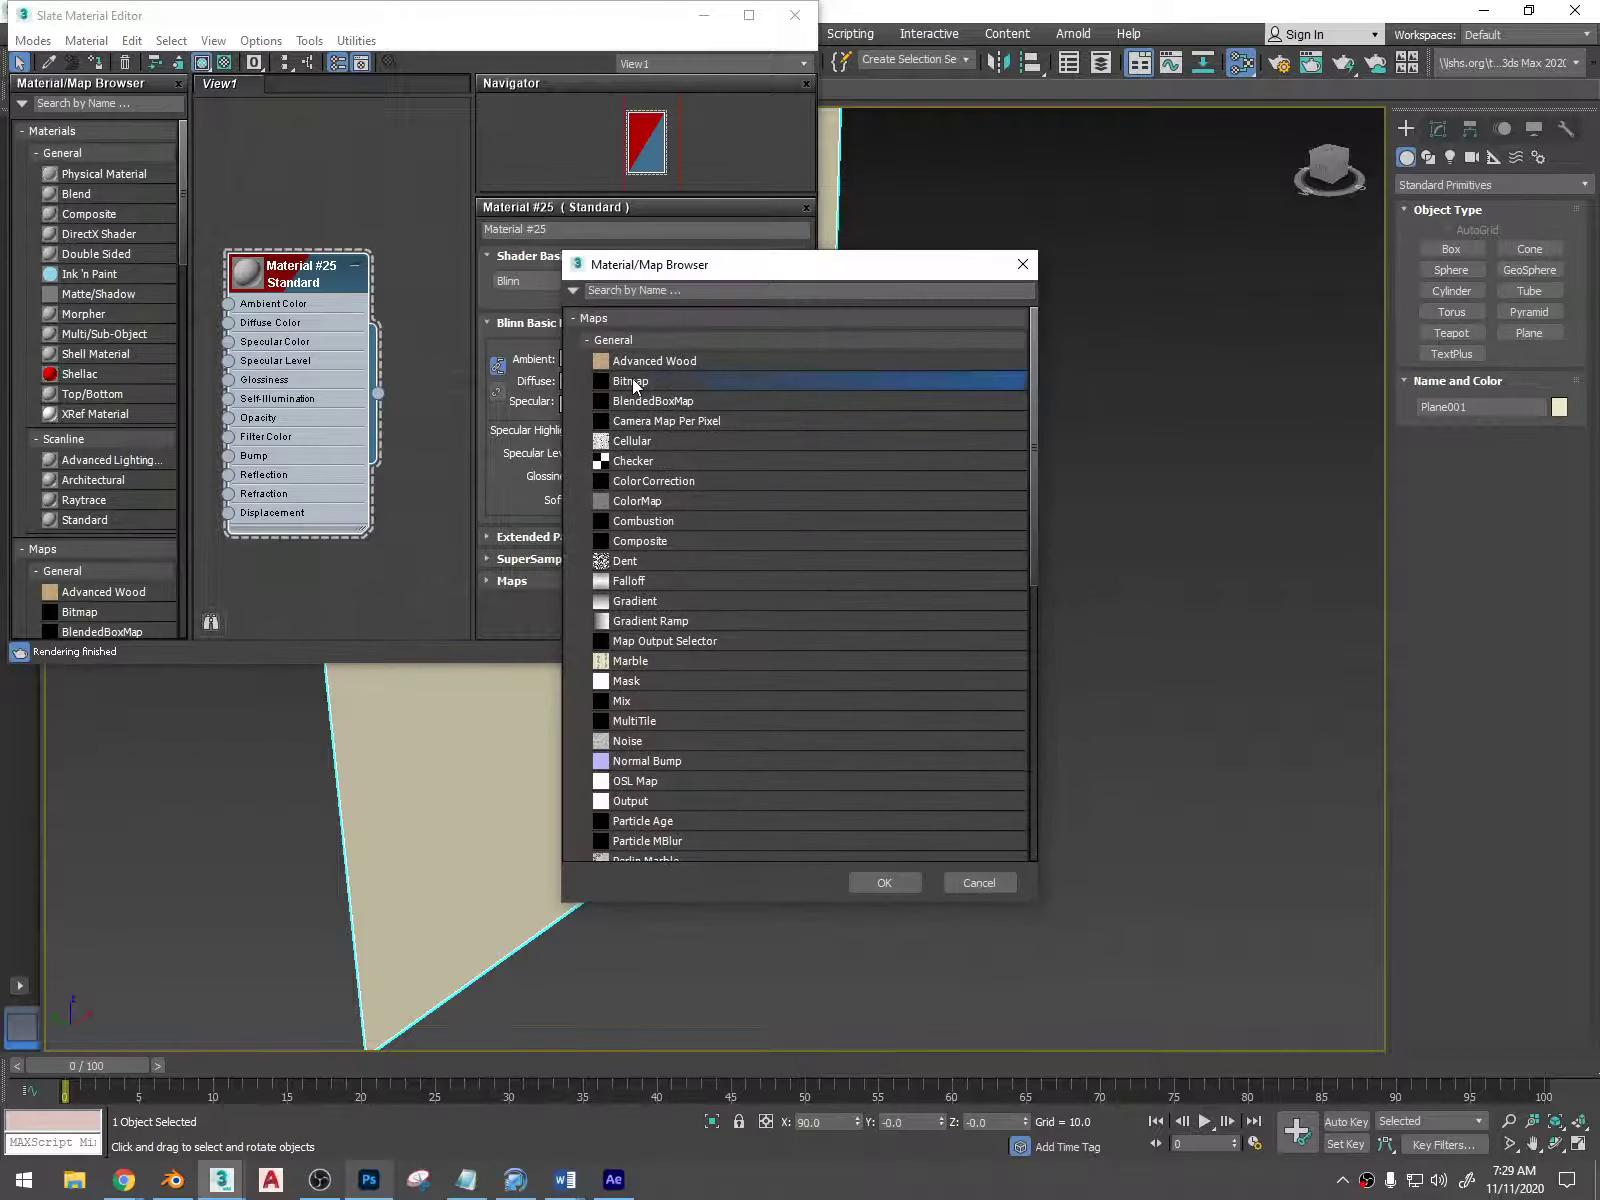
pyautogui.click(100, 210)
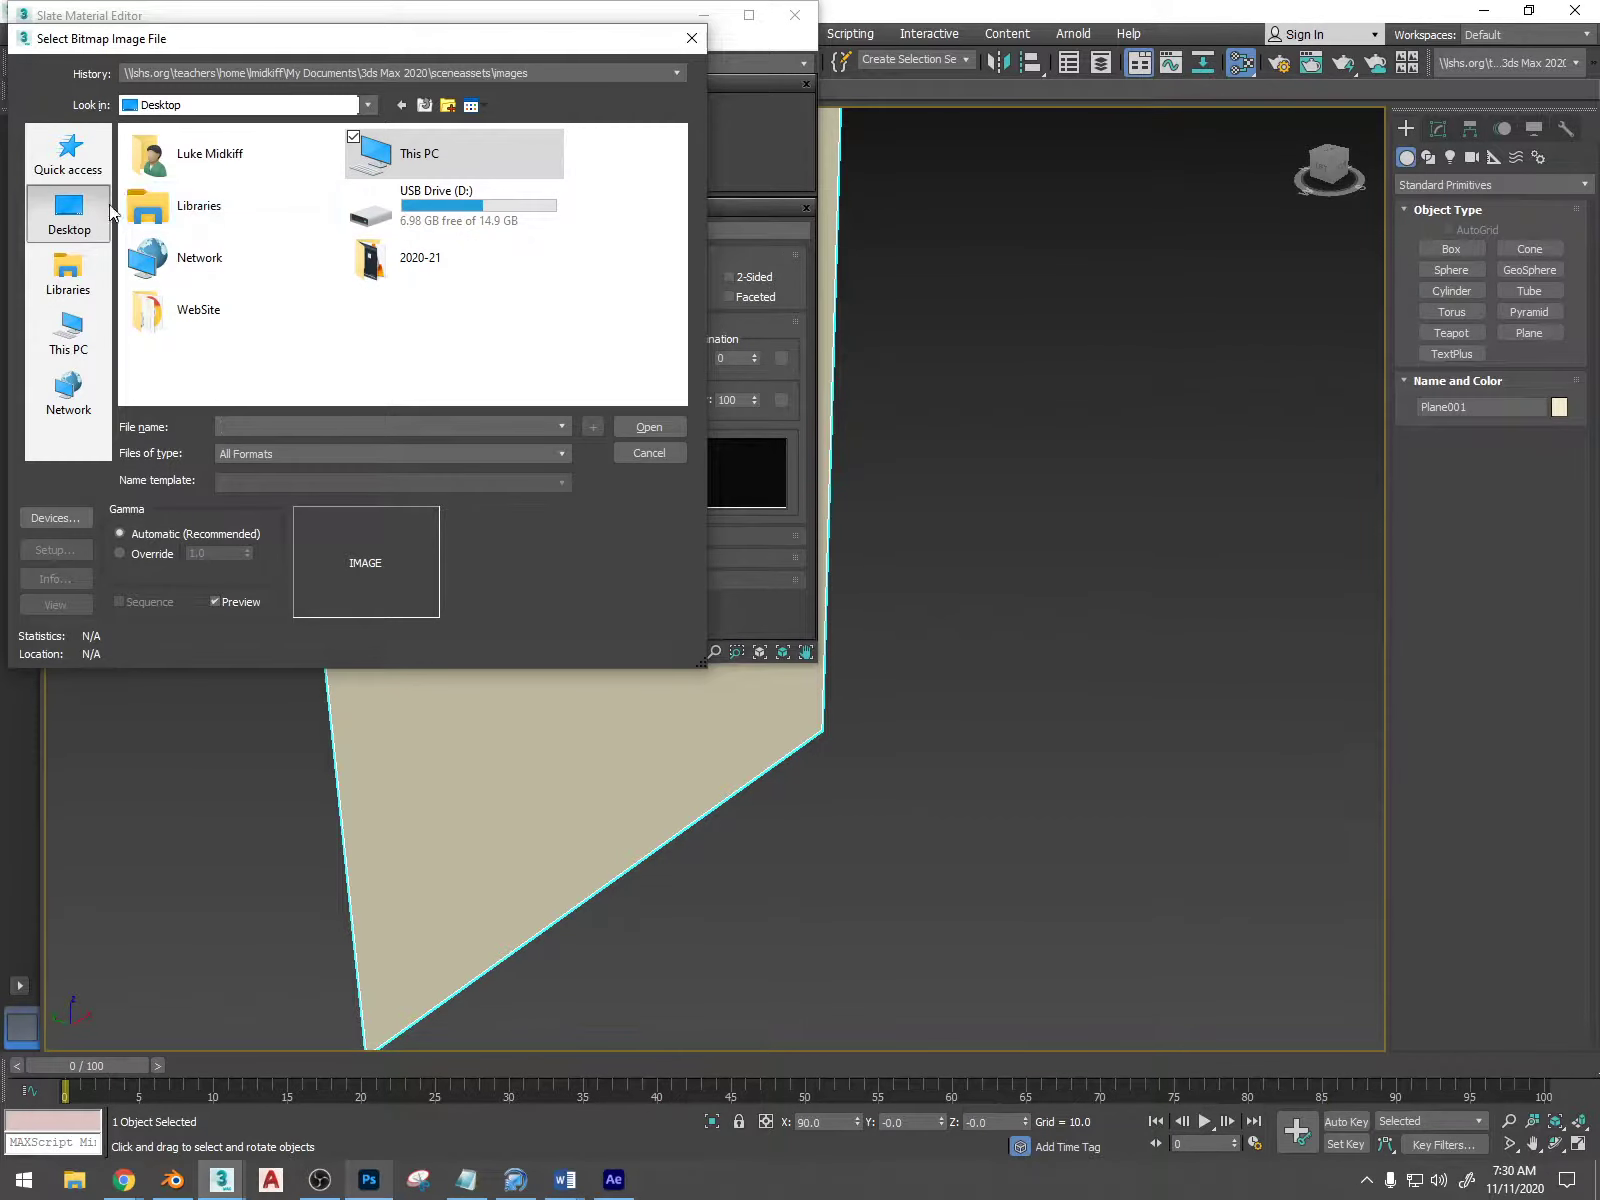
pyautogui.doubleClick(370, 257)
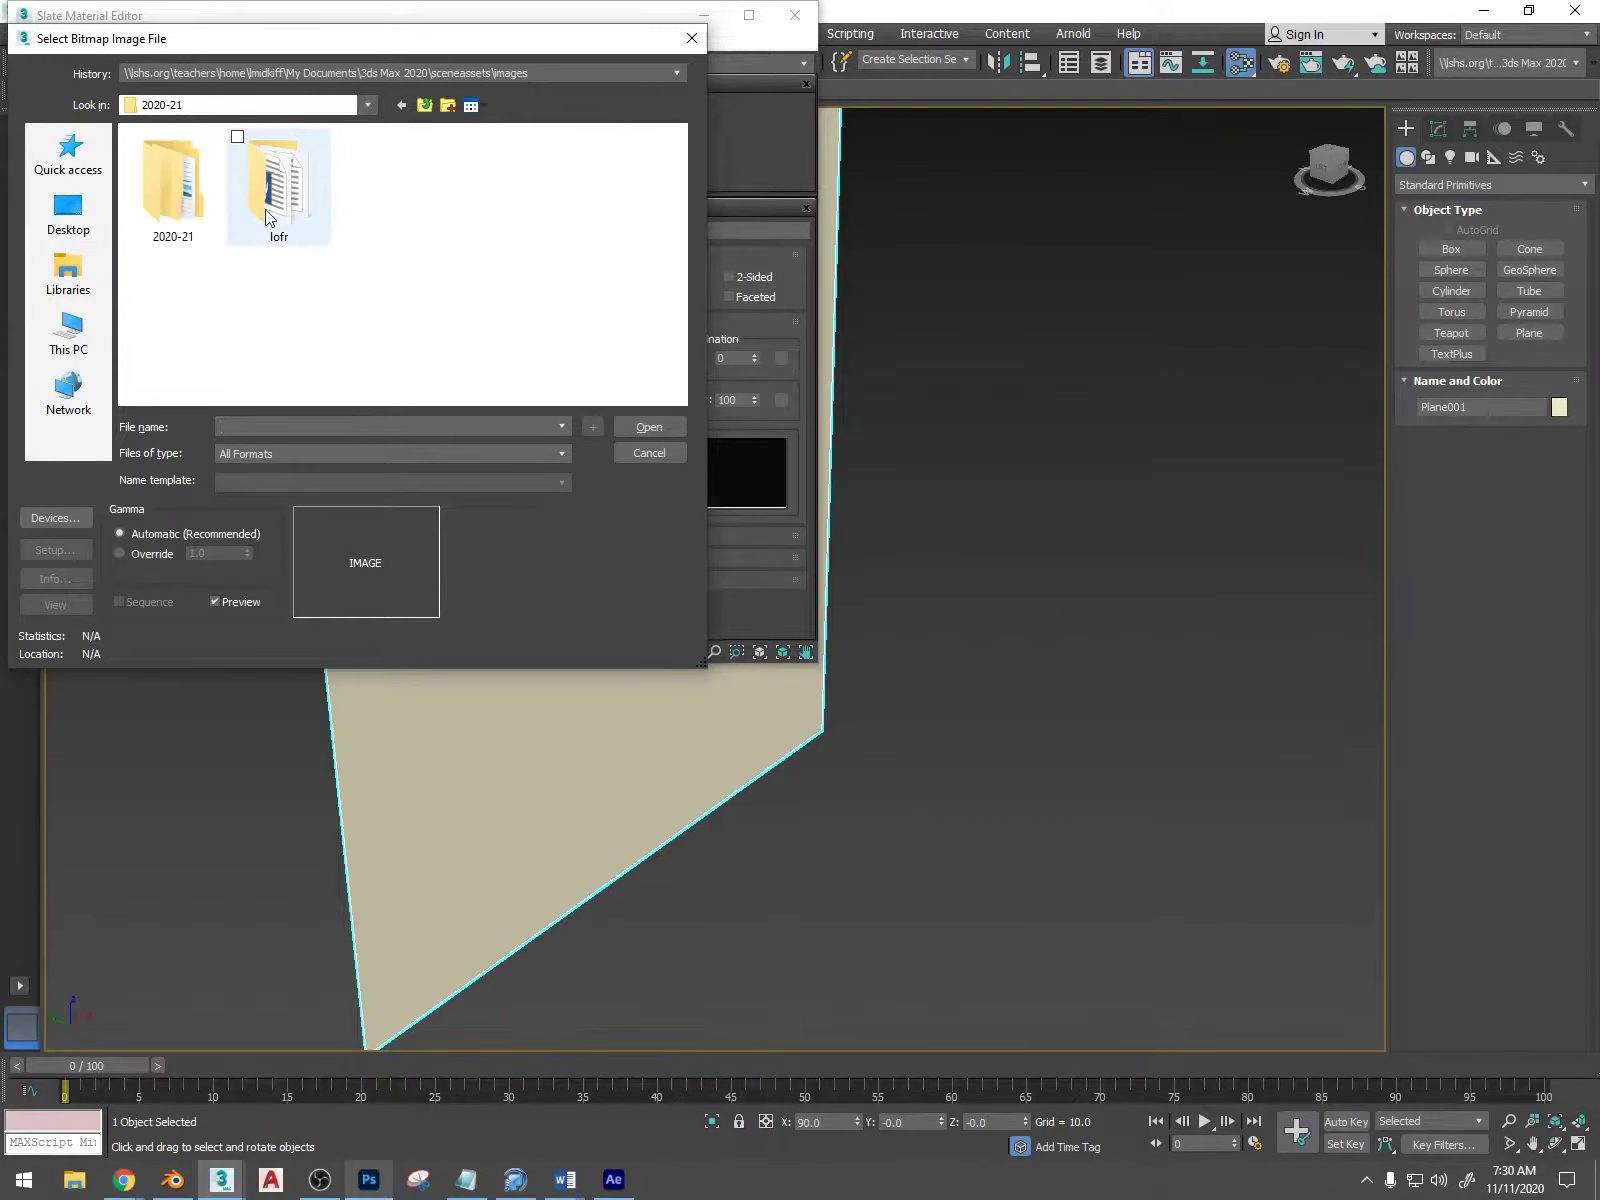
pyautogui.doubleClick(178, 195)
pyautogui.doubleClick(185, 178)
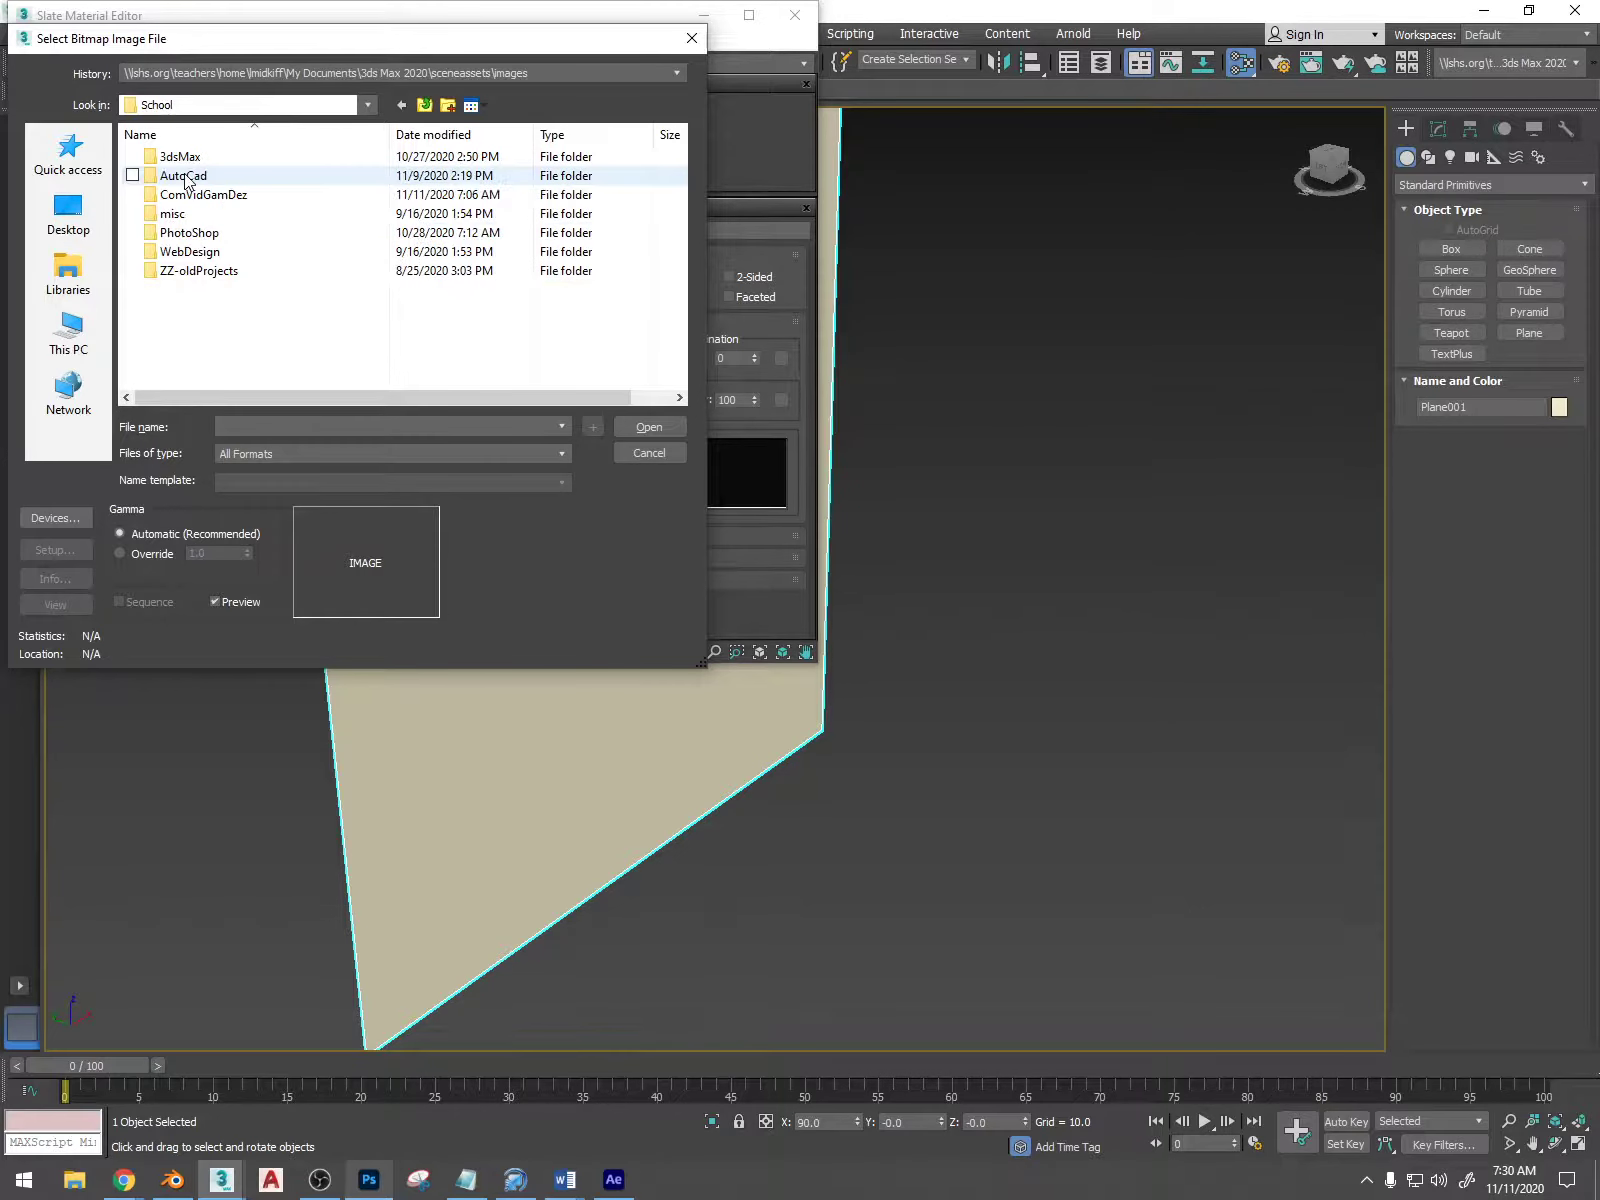
pyautogui.doubleClick(198, 163)
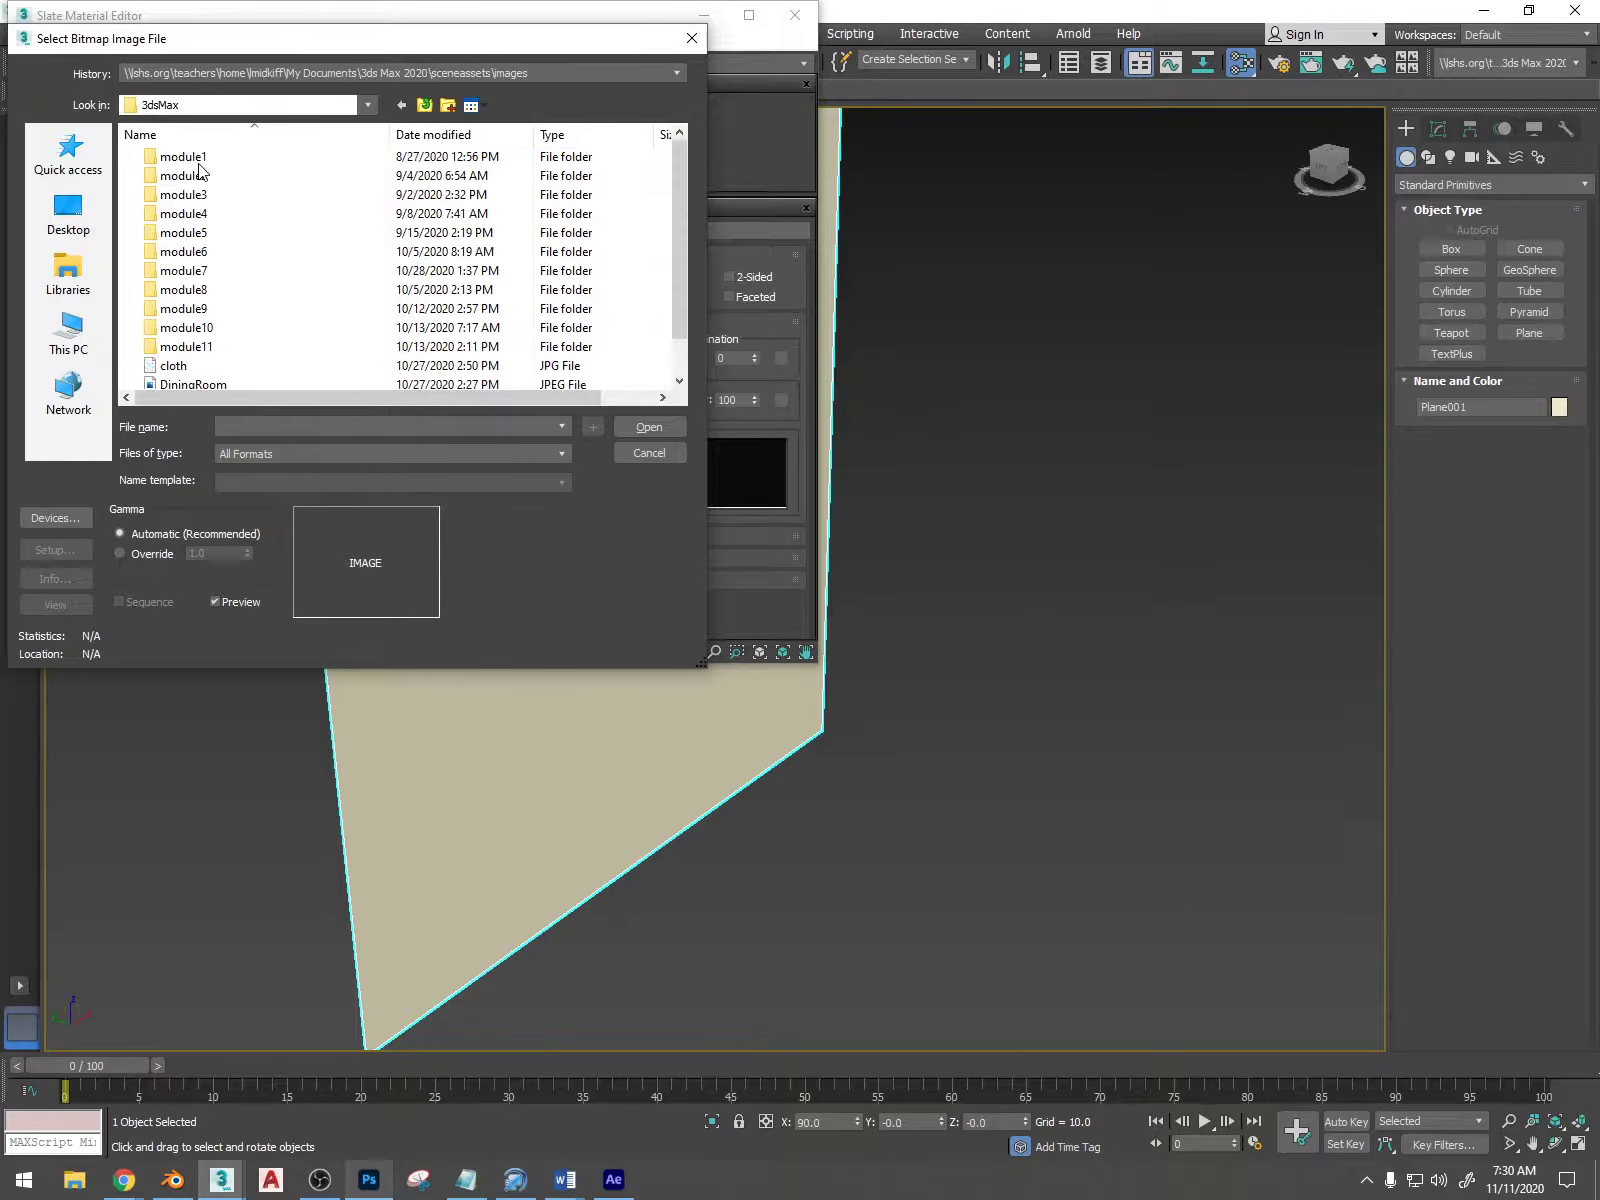
pyautogui.click(221, 347)
pyautogui.doubleClick(190, 384)
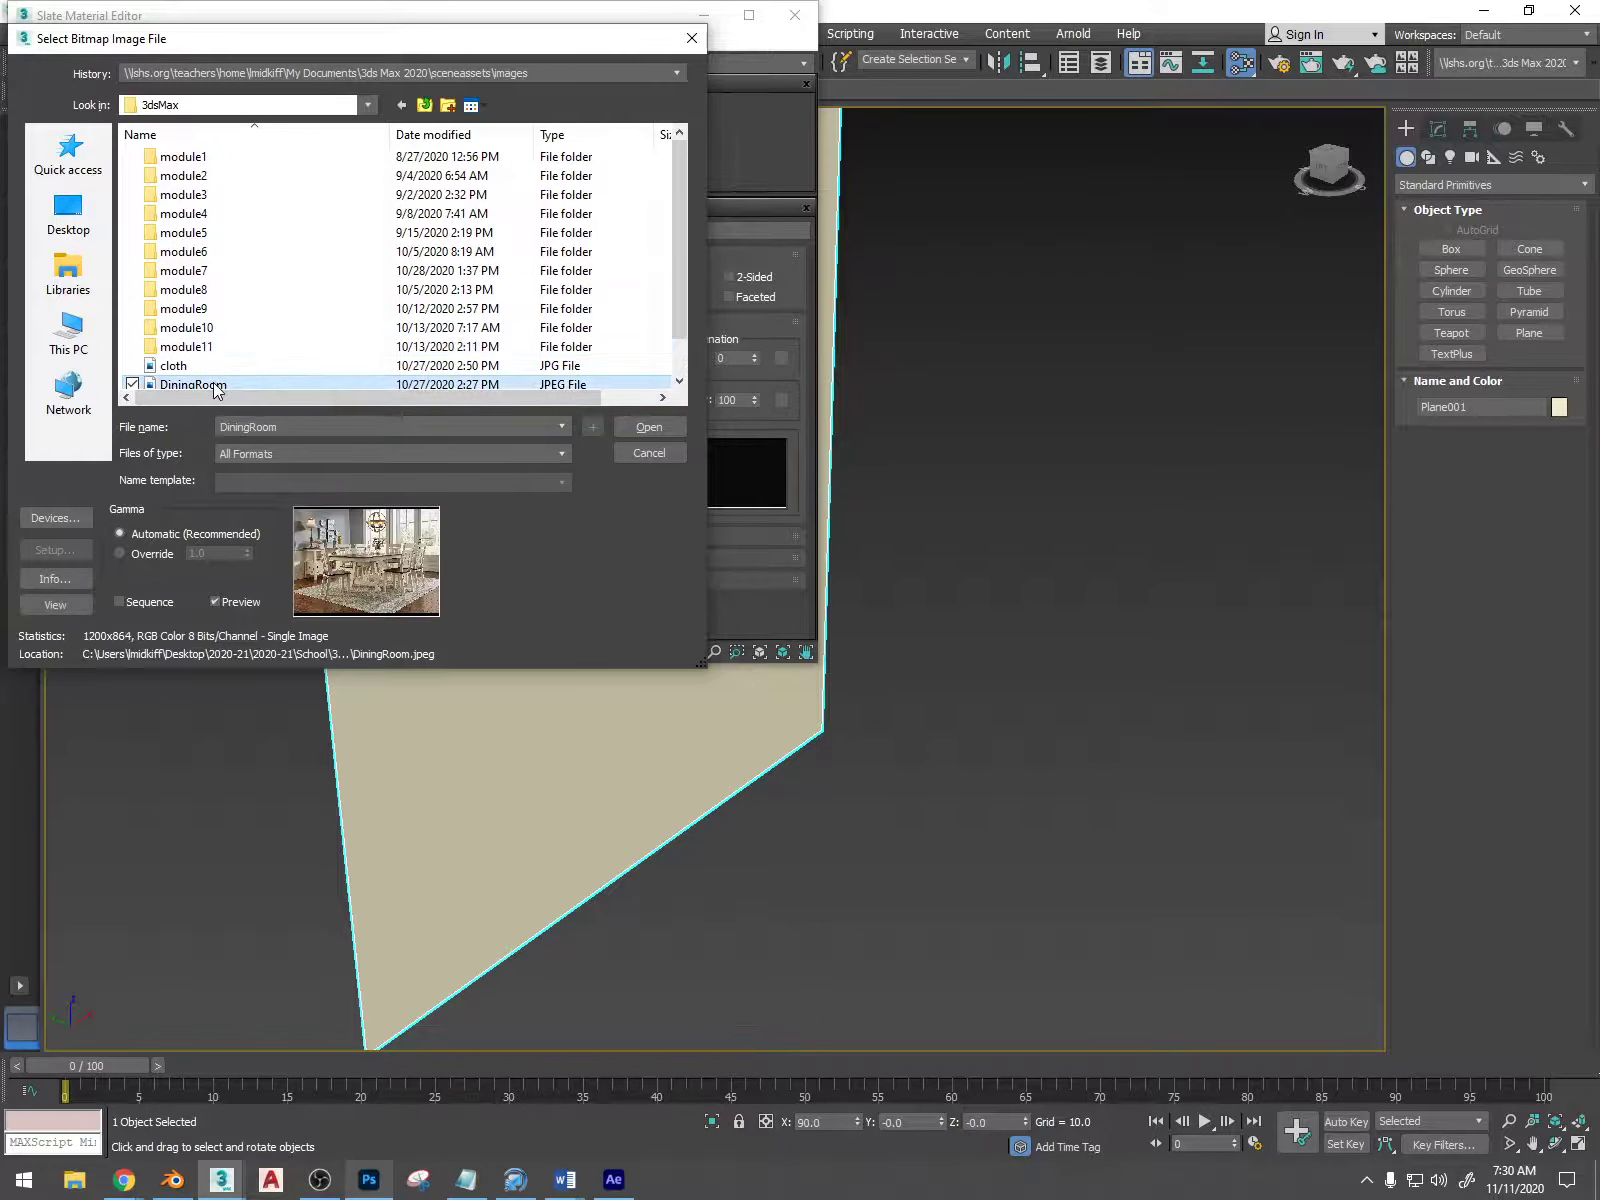
# - Assign the DiningRoom material to the upright plane and close the Slate Material Editor
pyautogui.moveTo(1038, 378); pyautogui.dragTo(1324, 426, button='middle')
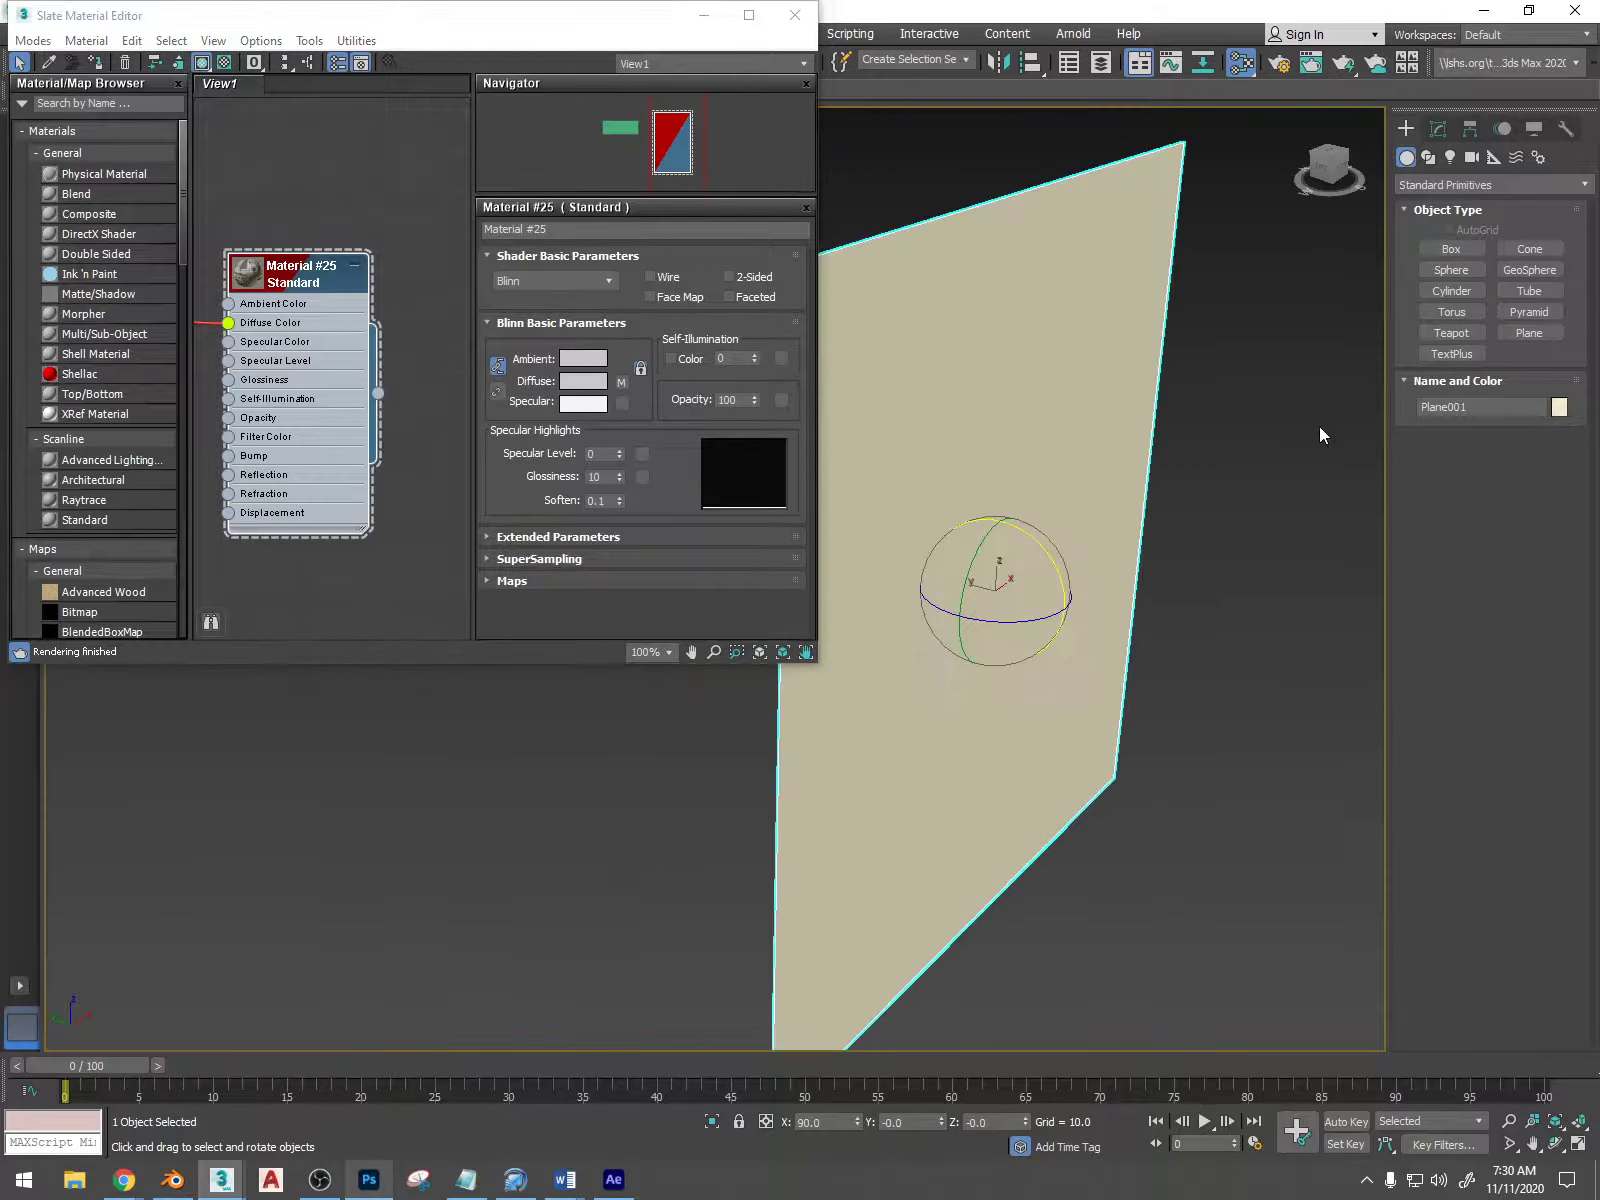
pyautogui.moveTo(380, 391); pyautogui.dragTo(935, 392)
pyautogui.click(795, 15)
pyautogui.scroll(-3, 748, 516)
pyautogui.scroll(8, 748, 516)
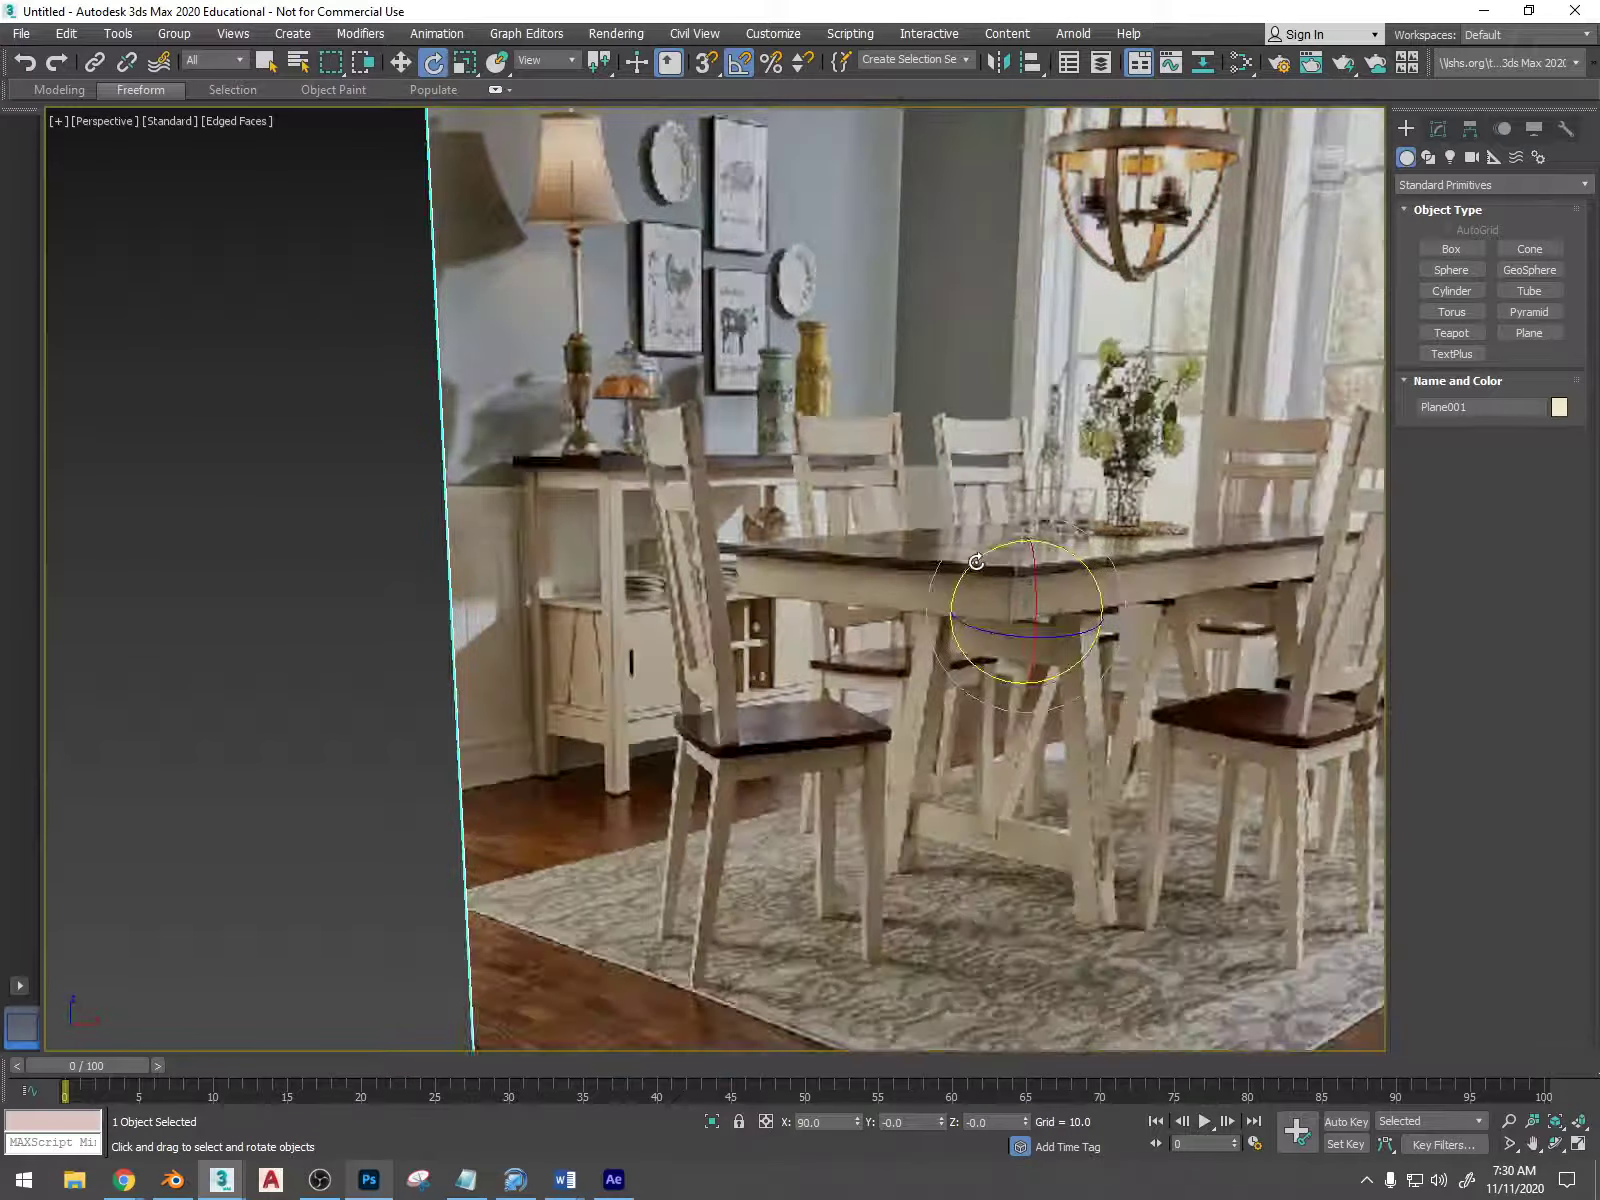
# - Scale the picture plane along X to about 153 percent to widen the distorted dining room image
pyautogui.scroll(-5, 748, 516)
pyautogui.press('r')
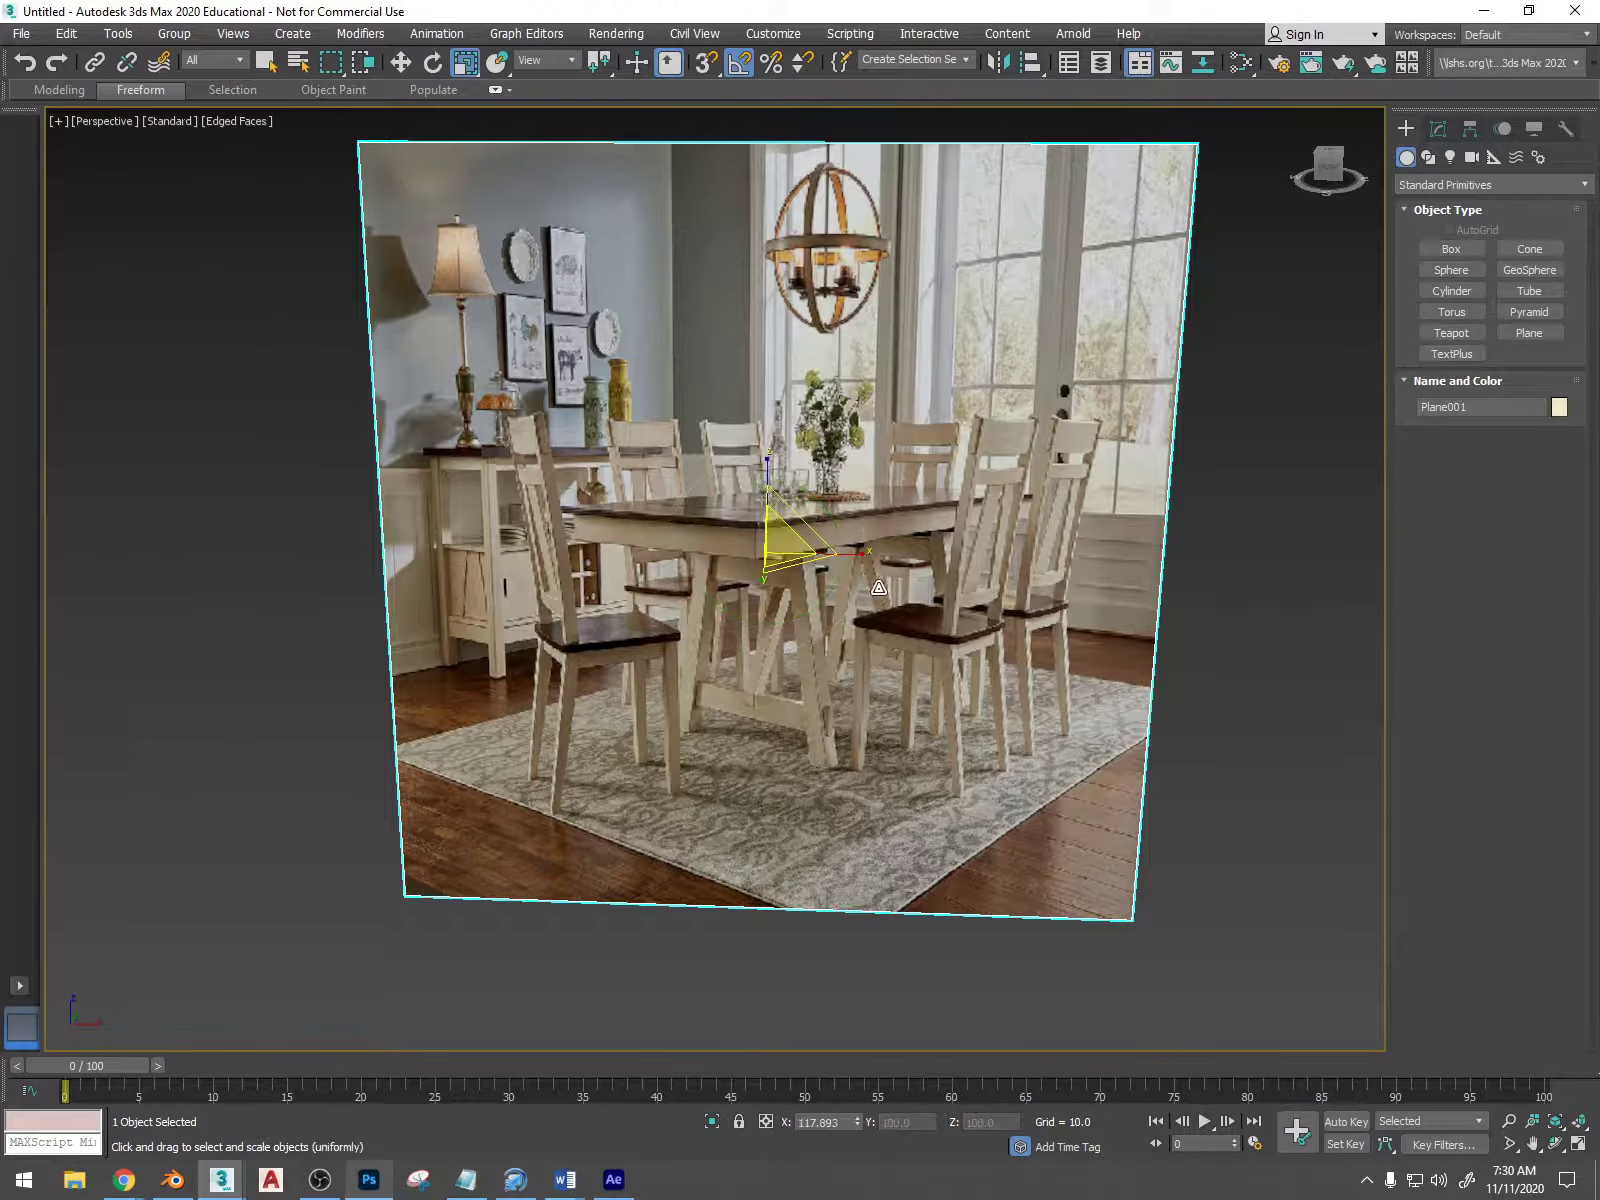
pyautogui.moveTo(861, 556); pyautogui.dragTo(880, 552)
pyautogui.scroll(-3, 880, 555)
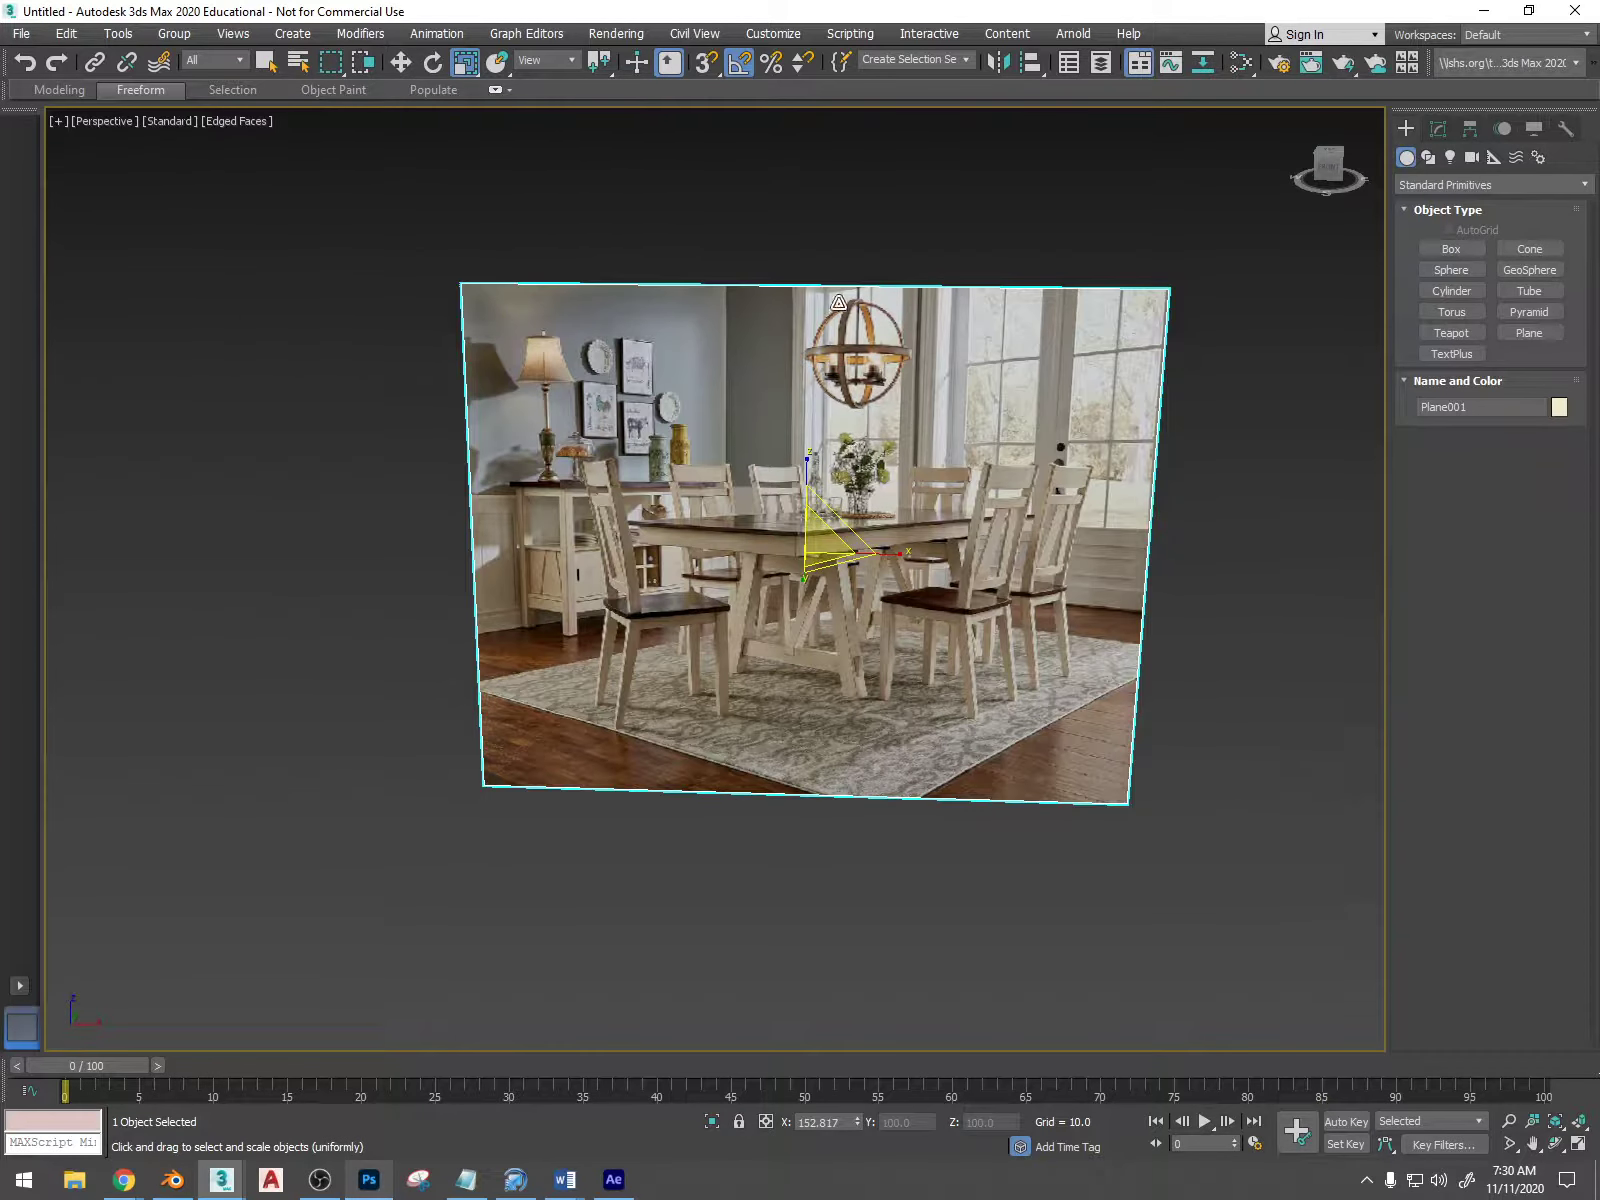
pyautogui.scroll(-3, 880, 552)
# - Move the picture plane back to about Y 79 and raise it to about Z 62, using the grid as reference
pyautogui.keyDown('alt'); pyautogui.moveTo(880, 552); pyautogui.dragTo(1018, 518, button='middle'); pyautogui.keyUp('alt')
pyautogui.press('w')
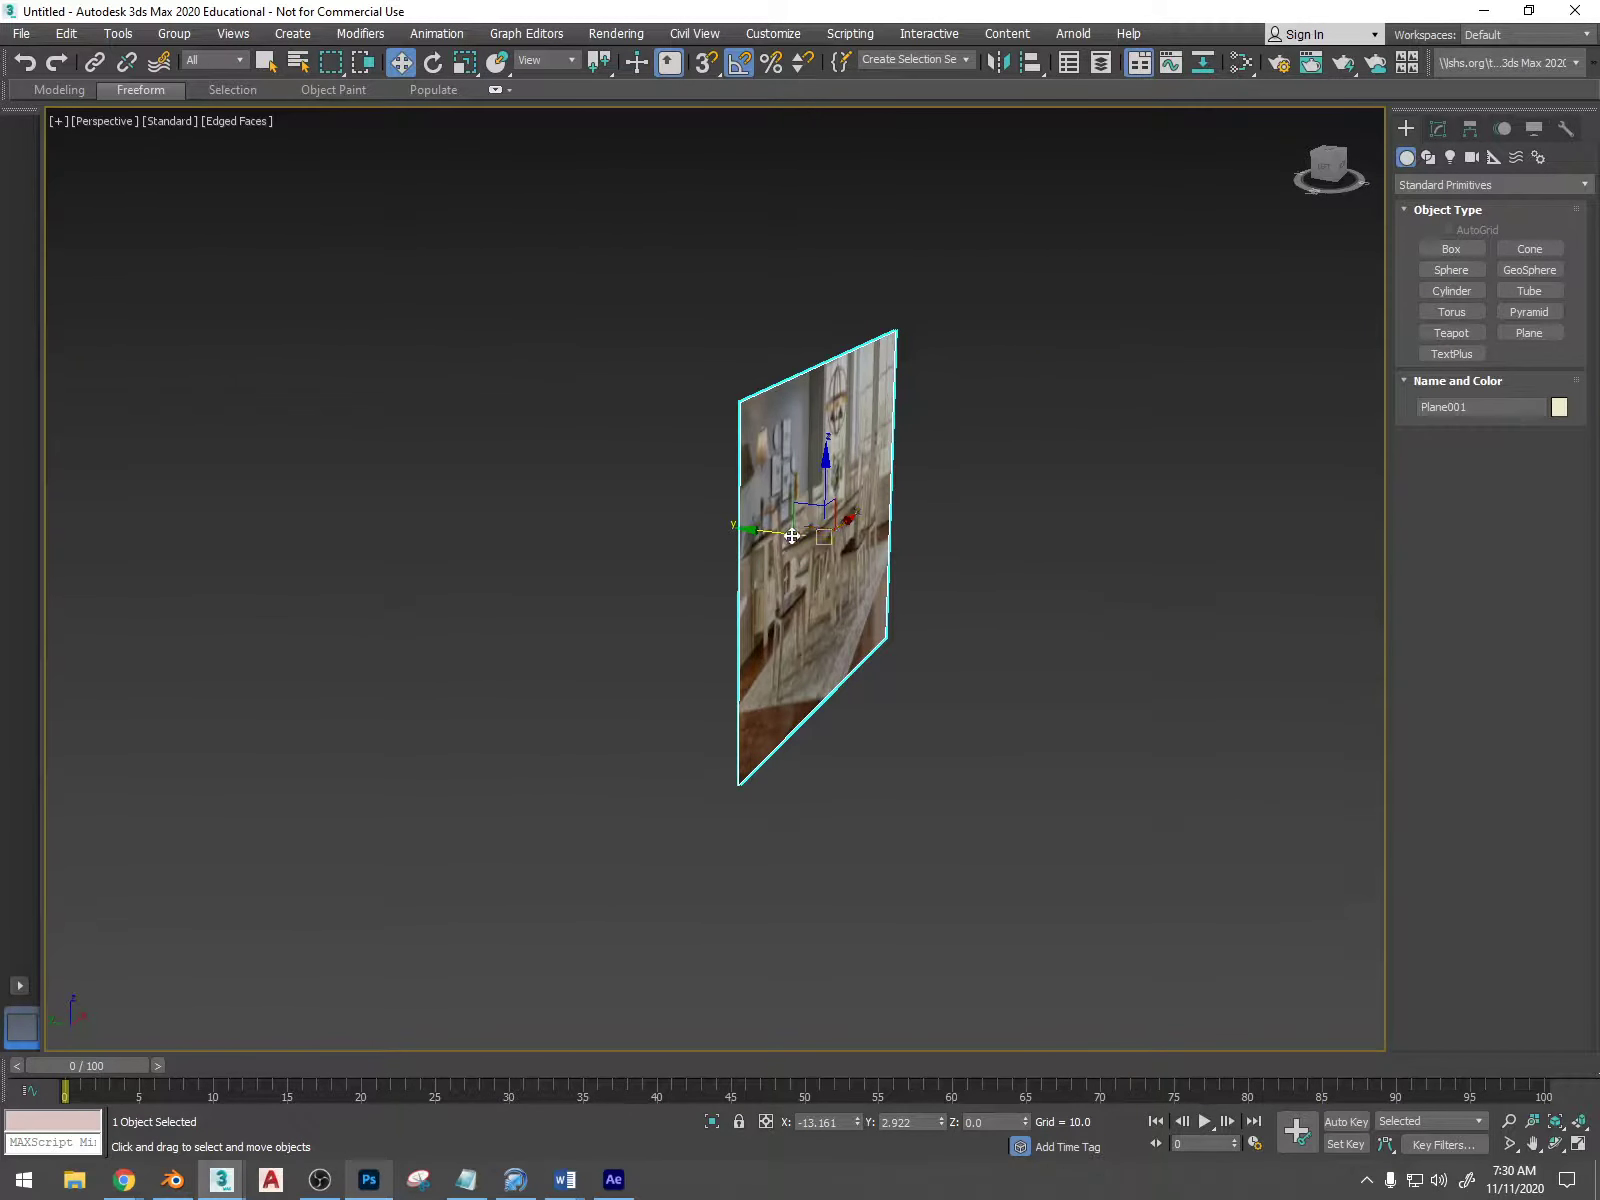
pyautogui.moveTo(792, 536); pyautogui.dragTo(661, 518)
pyautogui.press('g')
pyautogui.moveTo(928, 612)
pyautogui.keyDown('alt'); pyautogui.mouseDown(button='middle')
pyautogui.moveTo(852, 638)
pyautogui.moveTo(945, 630)
pyautogui.mouseUp(button='middle'); pyautogui.keyUp('alt')
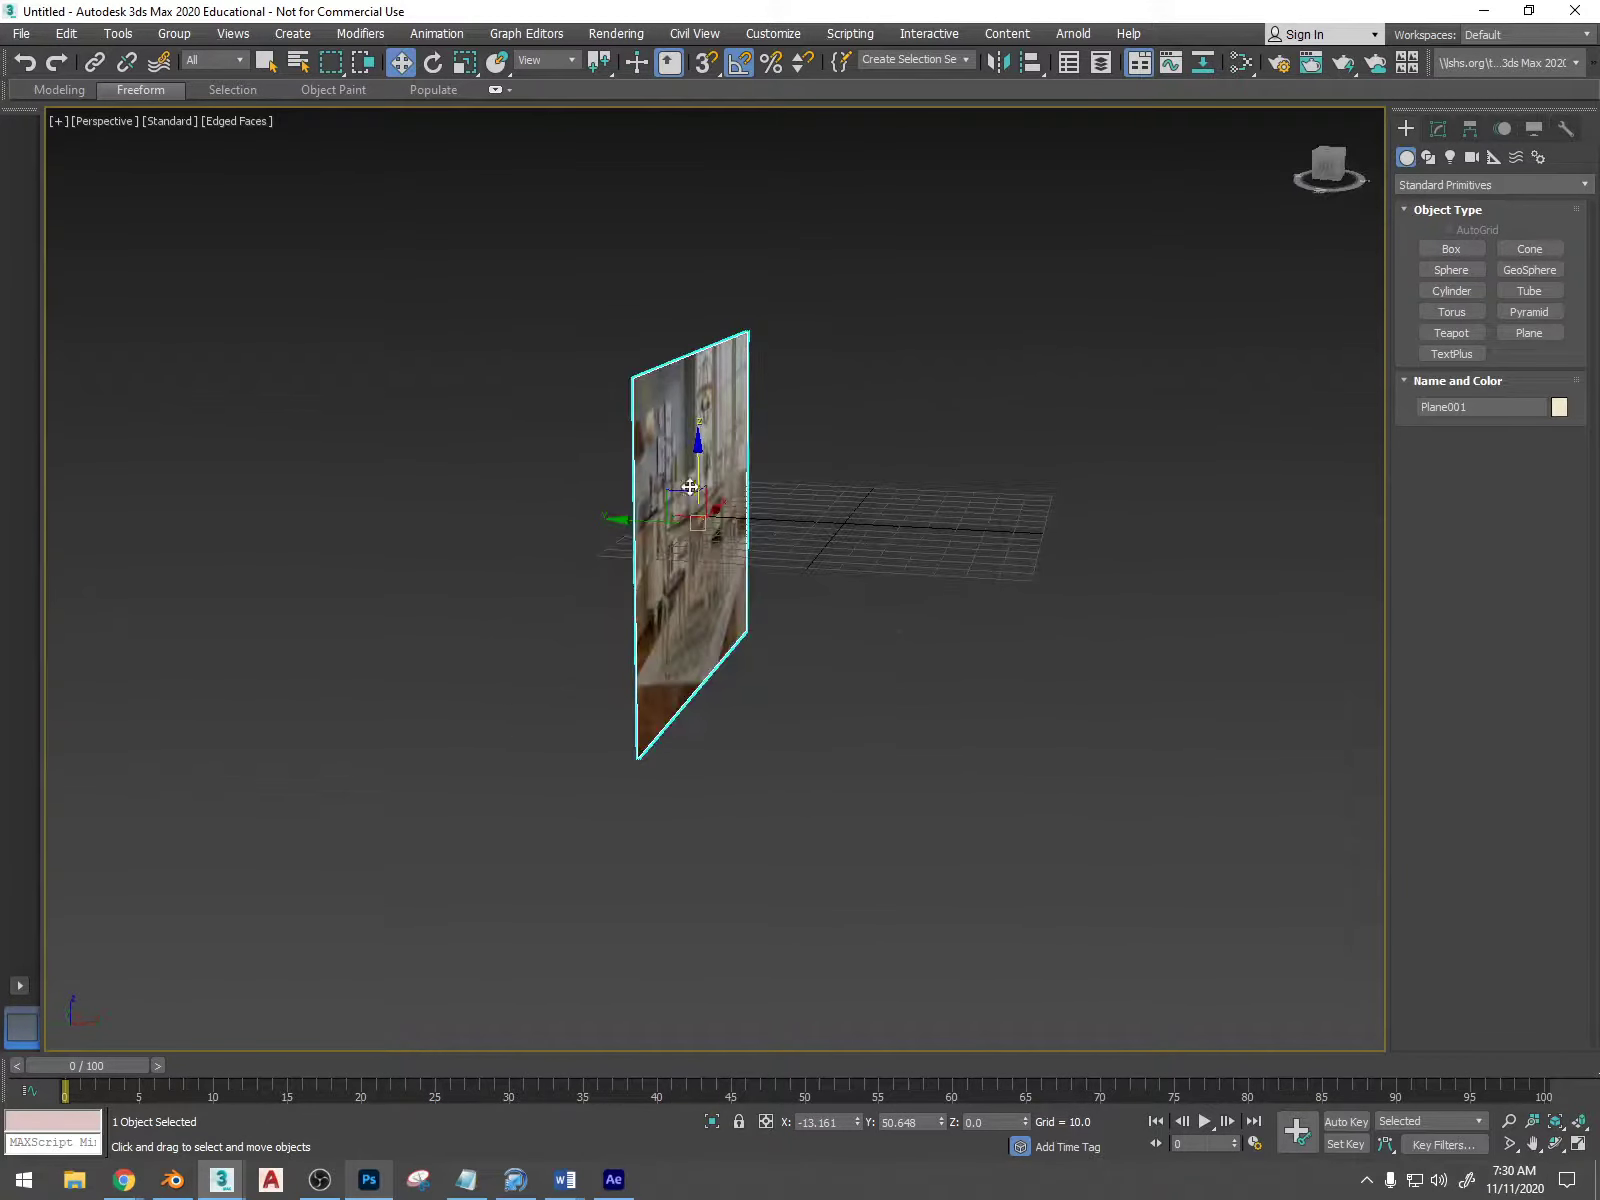
pyautogui.moveTo(694, 491); pyautogui.dragTo(597, 316)
pyautogui.keyDown('alt'); pyautogui.moveTo(597, 316); pyautogui.dragTo(950, 692, button='middle'); pyautogui.keyUp('alt')
pyautogui.press('g')
# - Create a flat box about 98 wide, 39 long and 5 high in front of the picture plane
pyautogui.scroll(5, 714, 529)
pyautogui.scroll(-3, 714, 529)
pyautogui.moveTo(714, 529); pyautogui.dragTo(761, 558, button='middle')
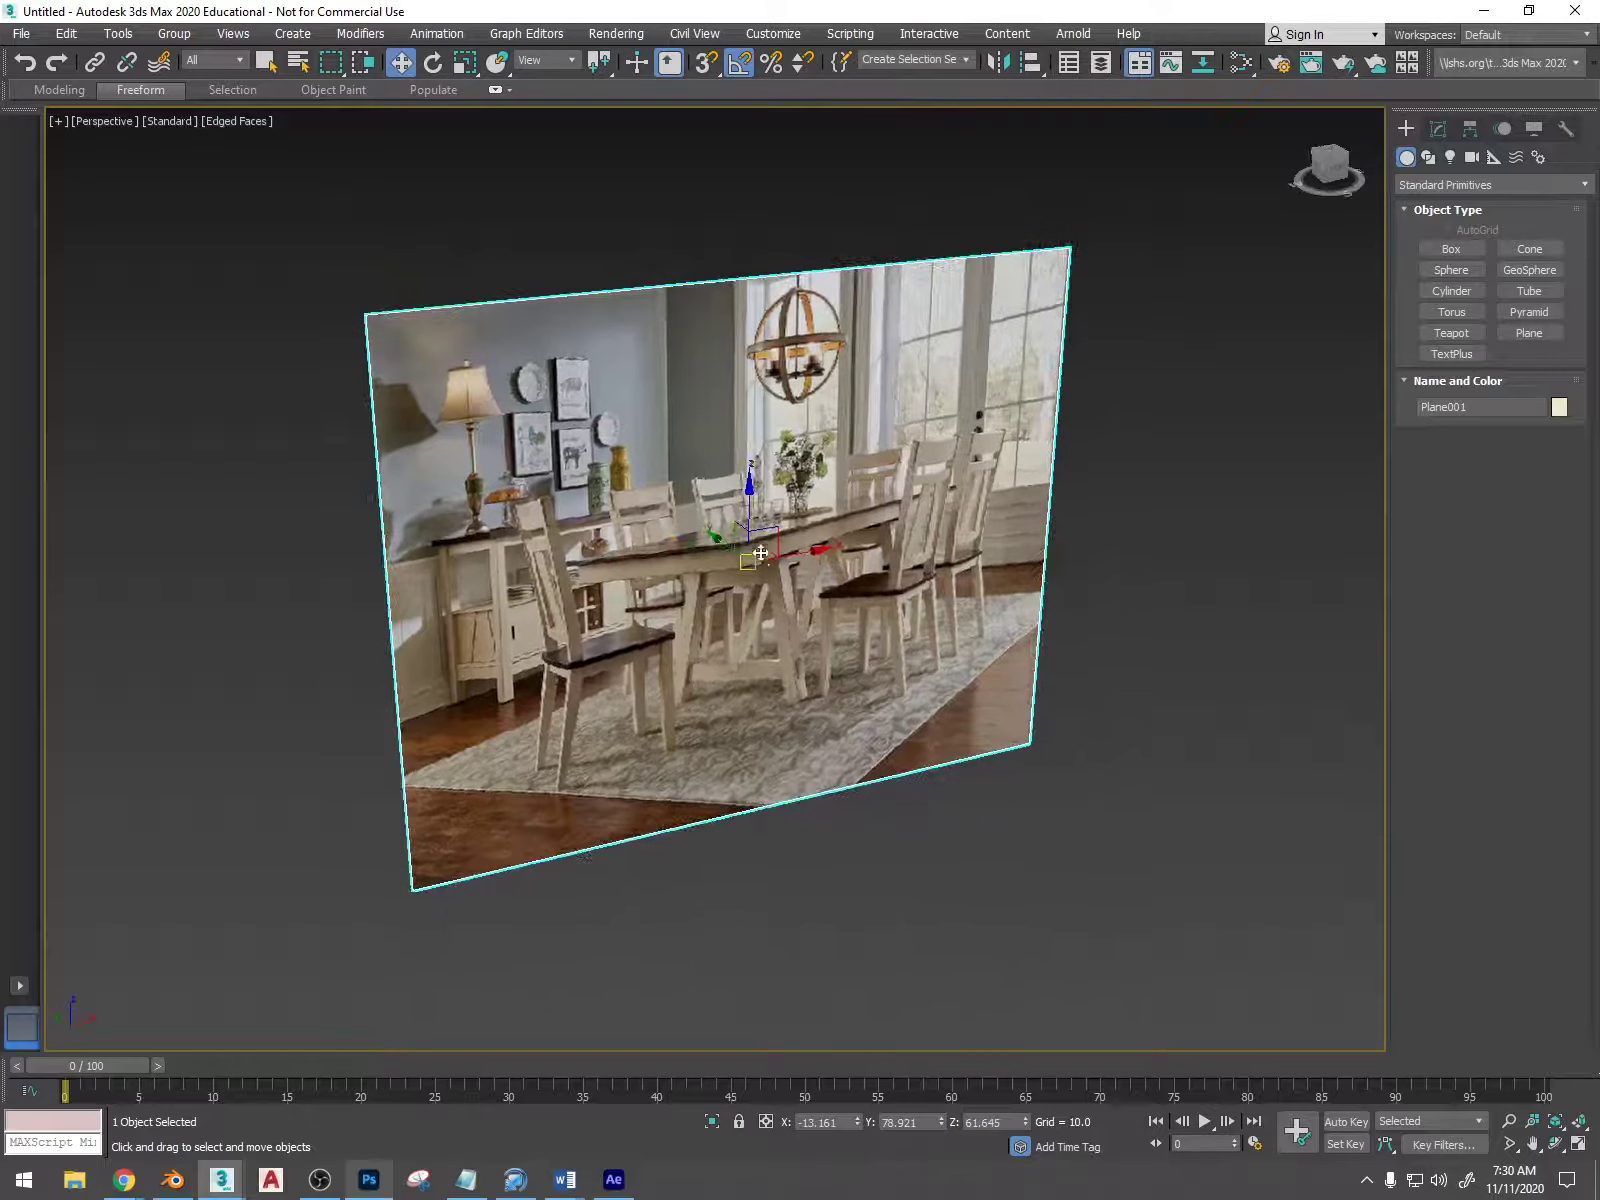
pyautogui.scroll(3, 761, 558)
pyautogui.scroll(-4, 1098, 655)
pyautogui.scroll(1, 1019, 678)
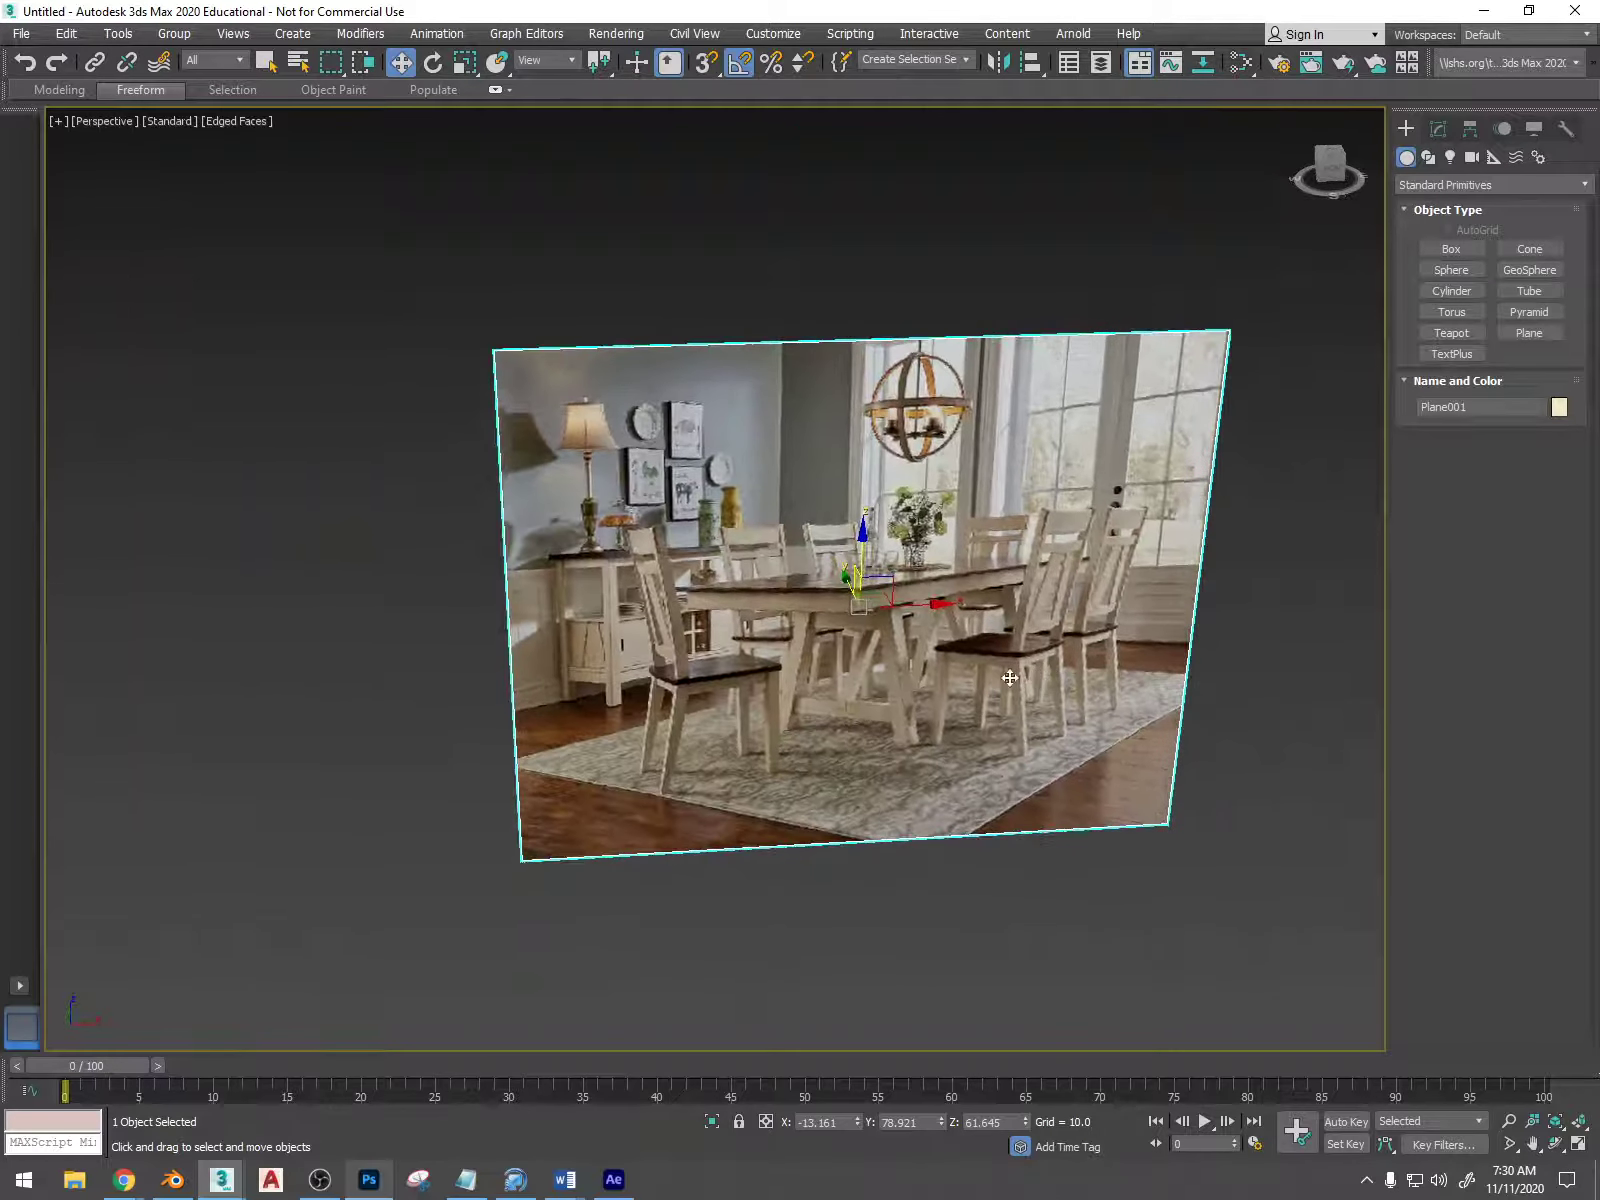
pyautogui.scroll(1, 1019, 678)
pyautogui.scroll(2, 935, 560)
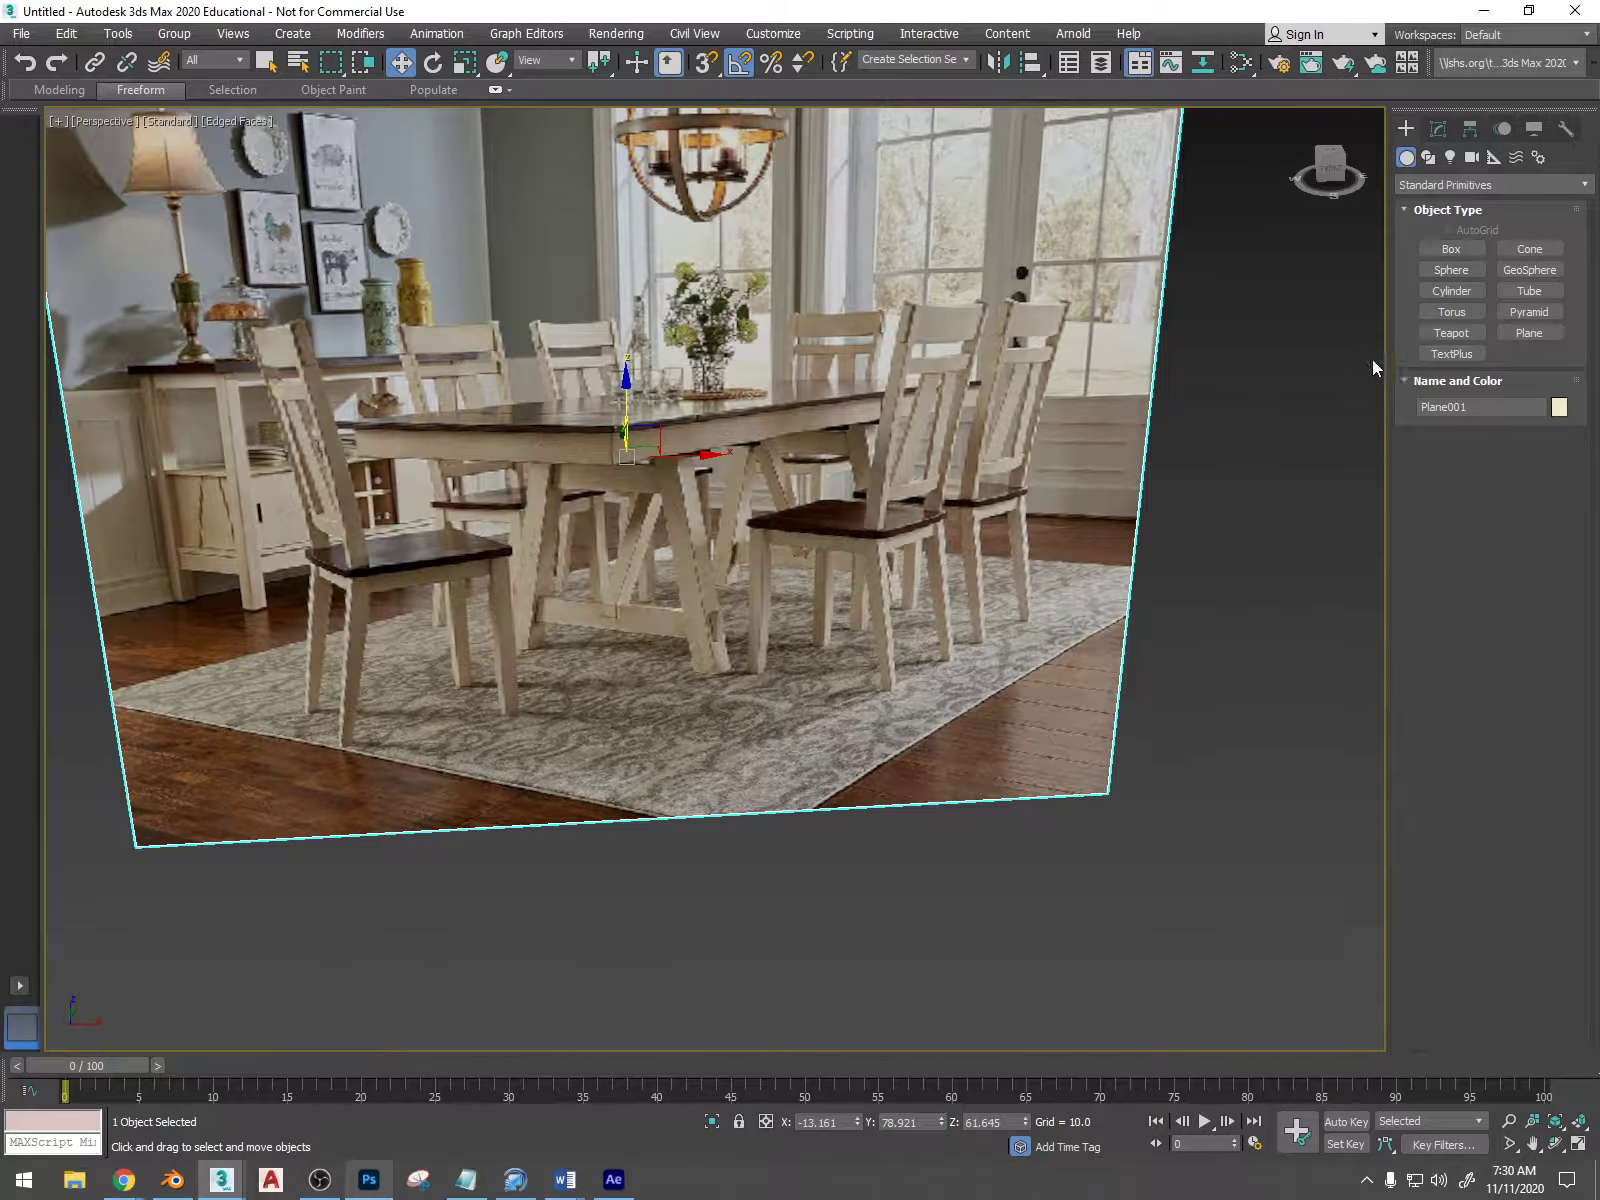
pyautogui.click(1451, 249)
pyautogui.scroll(-4, 655, 715)
pyautogui.moveTo(511, 886); pyautogui.dragTo(825, 950)
pyautogui.click(825, 937)
# - Convert the new box to an Editable Poly
pyautogui.keyDown('alt'); pyautogui.moveTo(825, 937); pyautogui.dragTo(579, 683, button='middle'); pyautogui.keyUp('alt')
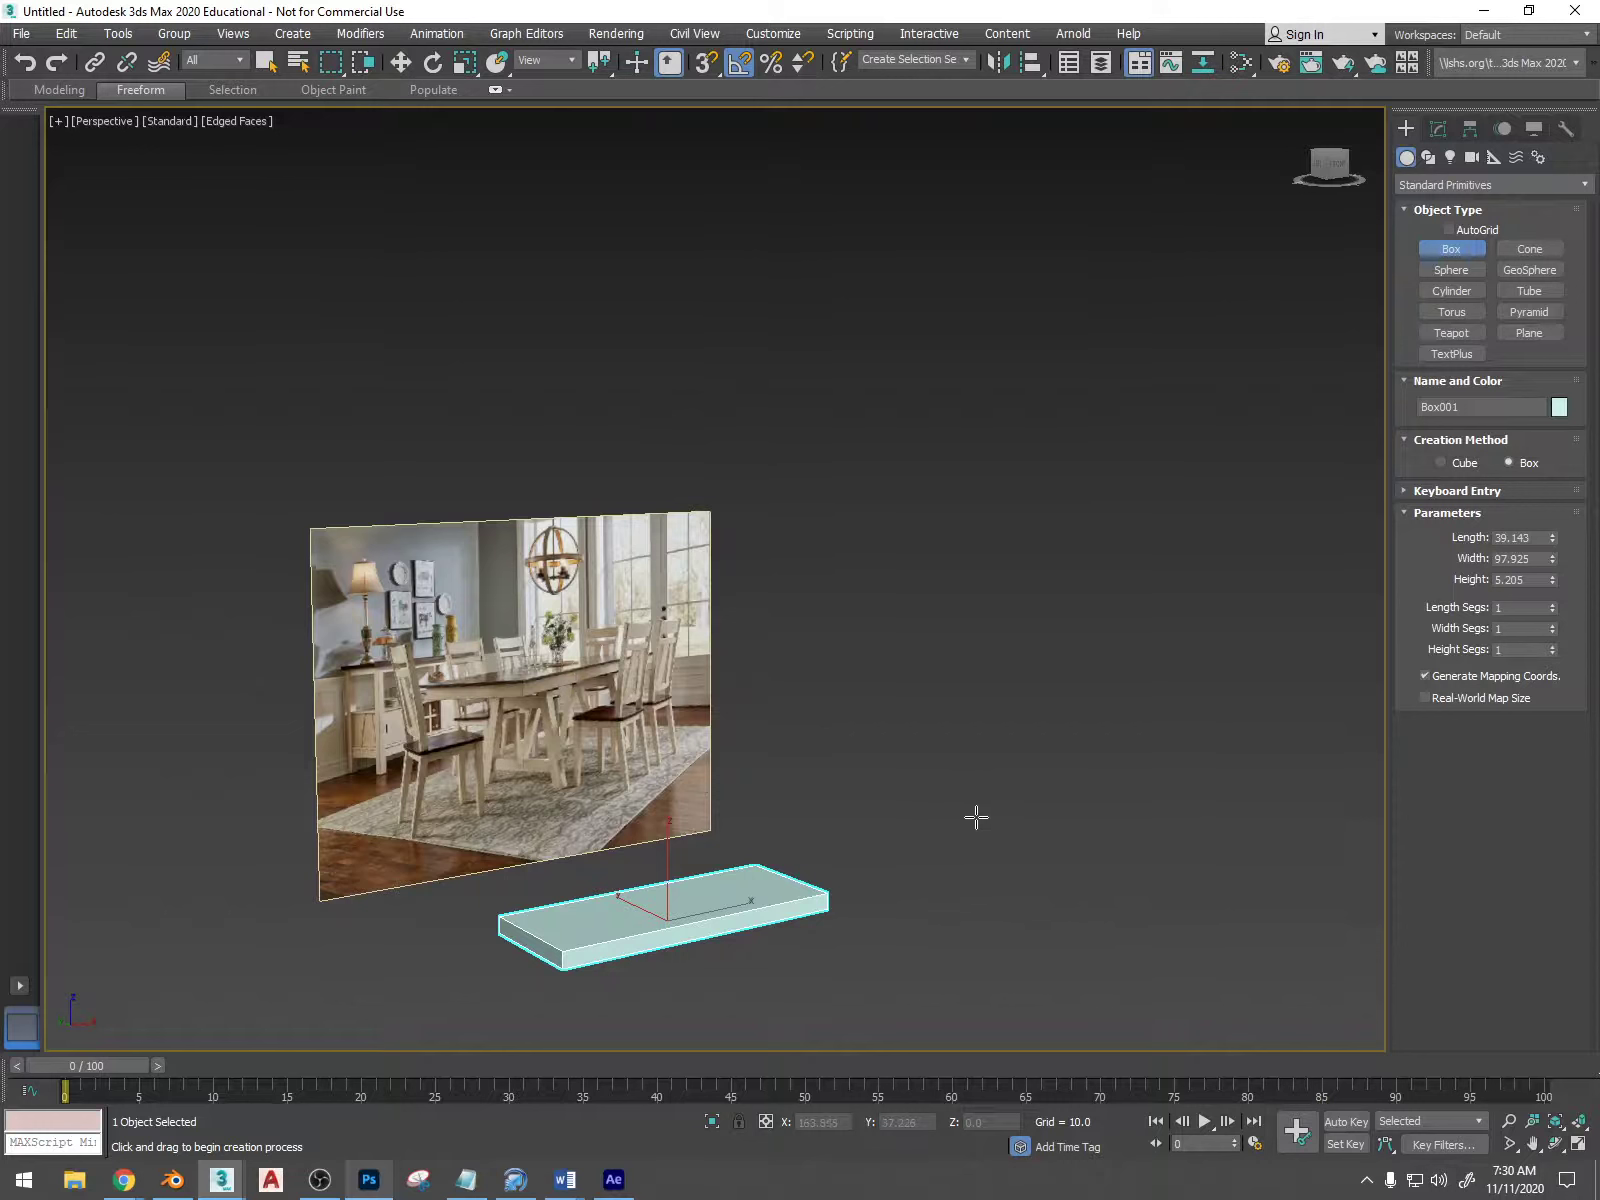
pyautogui.keyDown('alt'); pyautogui.moveTo(976, 818); pyautogui.dragTo(957, 818, button='middle'); pyautogui.keyUp('alt')
pyautogui.rightClick(627, 895)
pyautogui.moveTo(732, 1100)
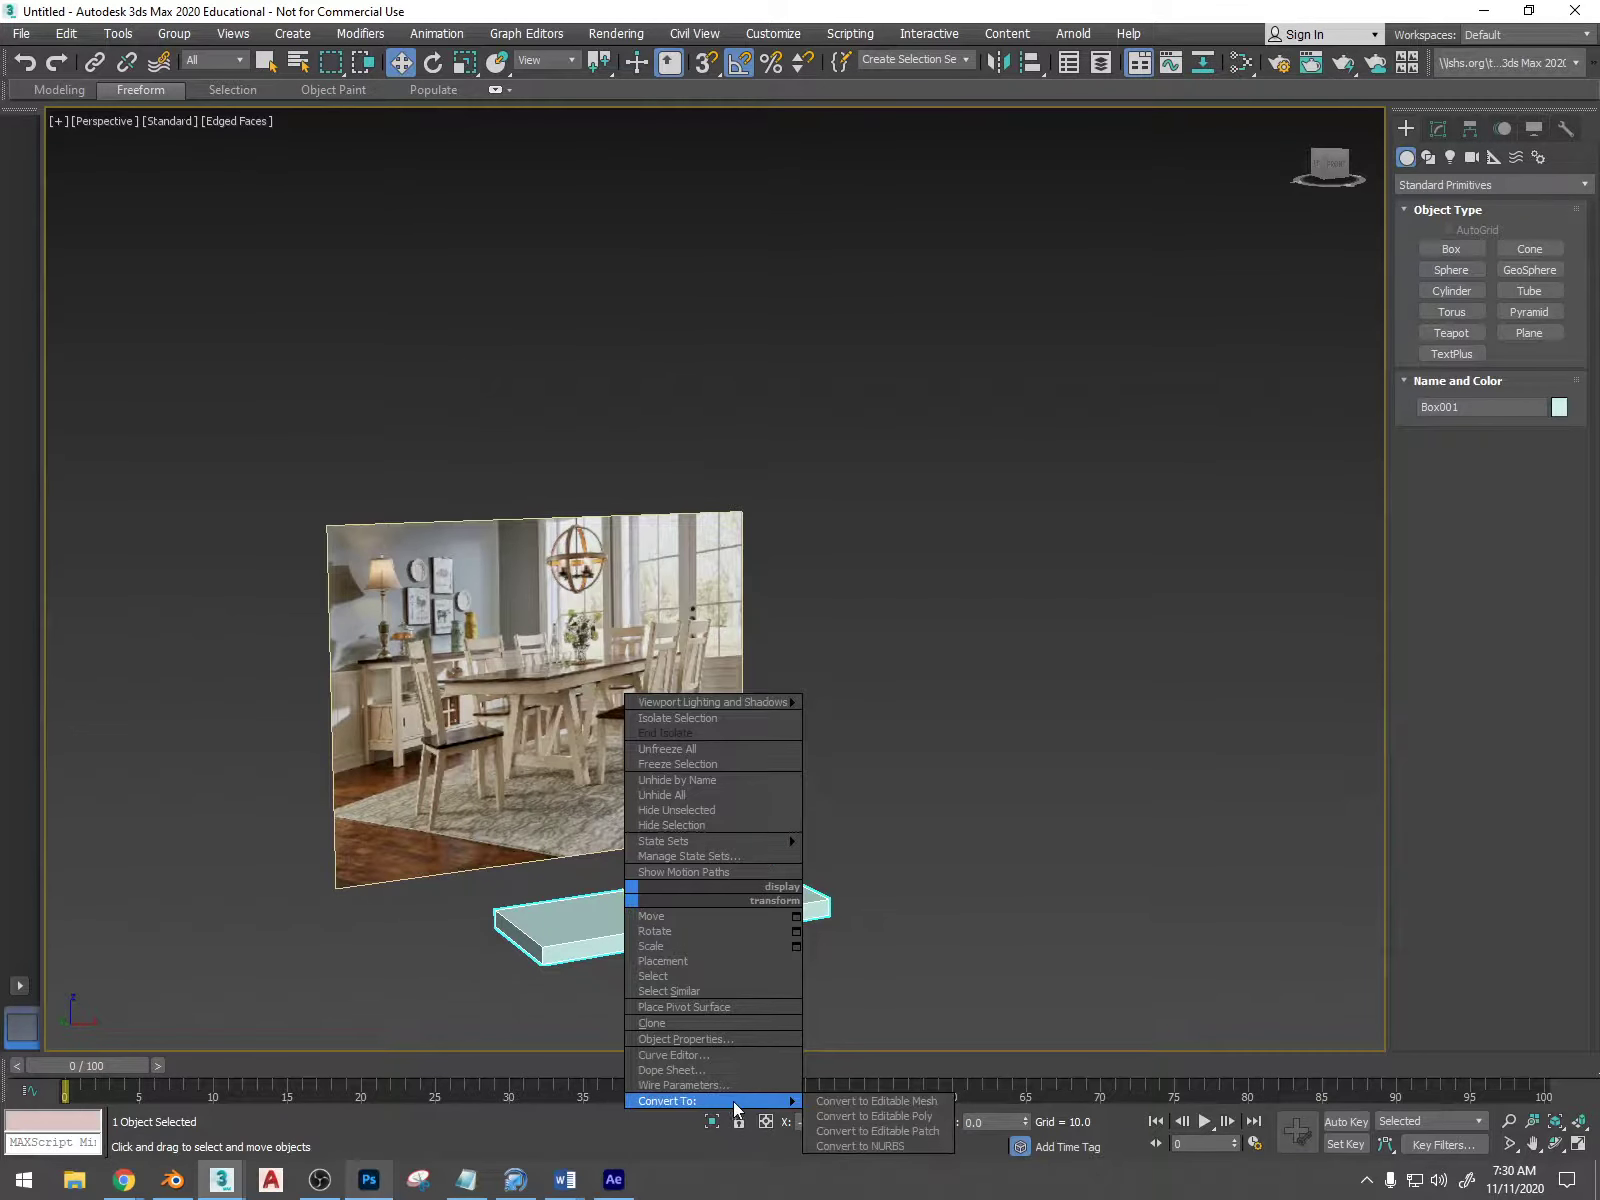
pyautogui.click(858, 1116)
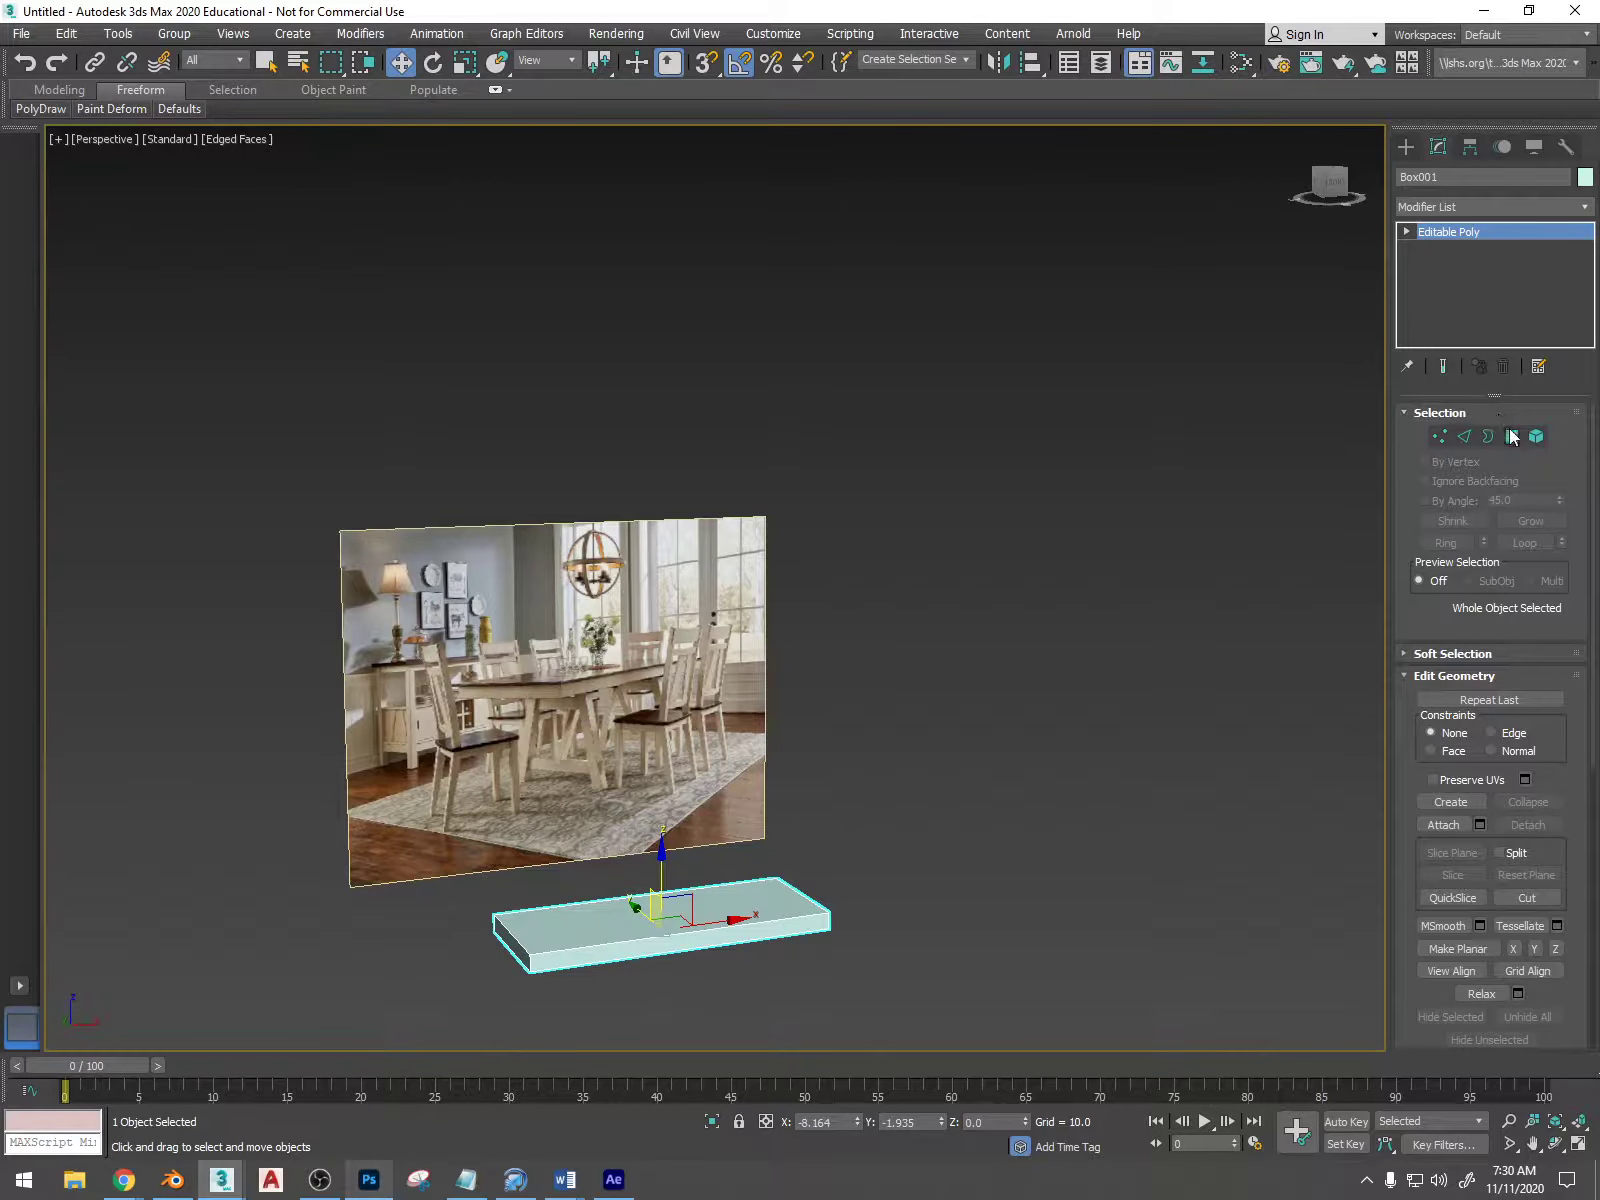
# - Select the box's top polygon and extrude it by a height of 3
pyautogui.press('4')
pyautogui.click(739, 912)
pyautogui.keyDown('alt'); pyautogui.moveTo(732, 906); pyautogui.dragTo(900, 790, button='middle'); pyautogui.keyUp('alt')
pyautogui.scroll(3, 727, 881)
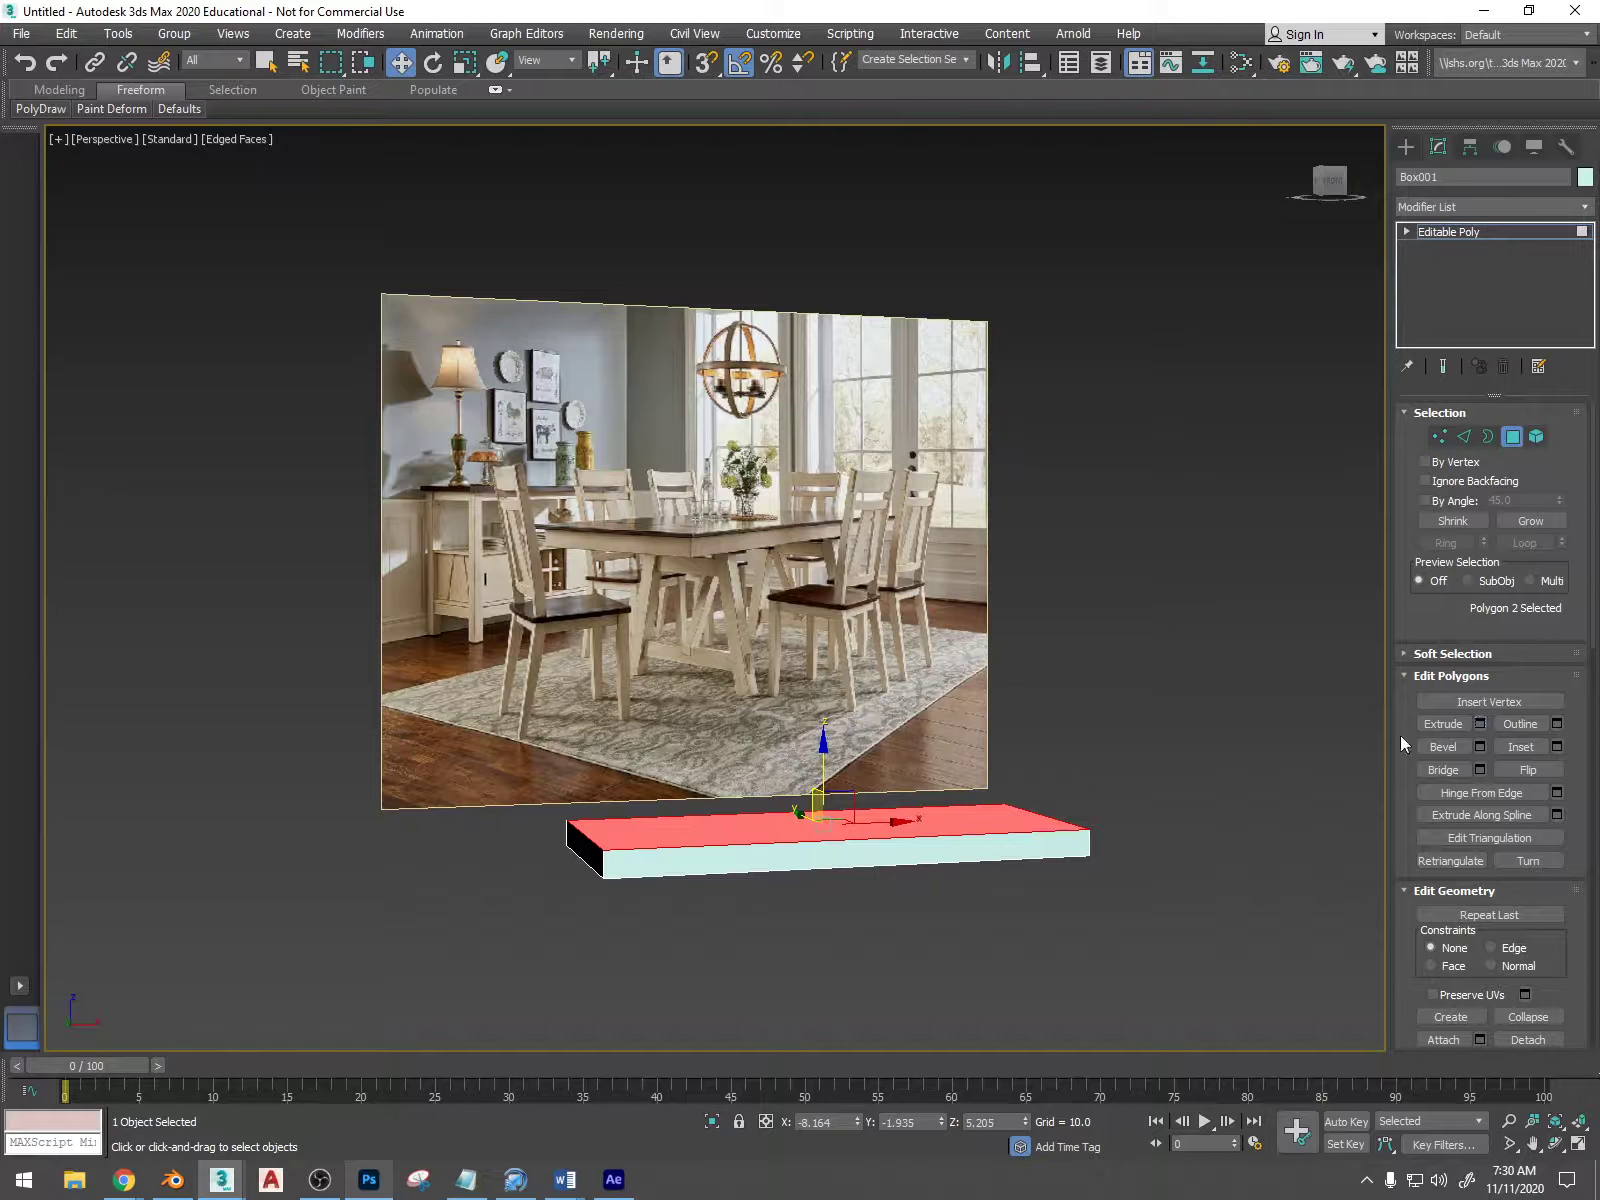
pyautogui.click(1480, 724)
pyautogui.rightClick(731, 632)
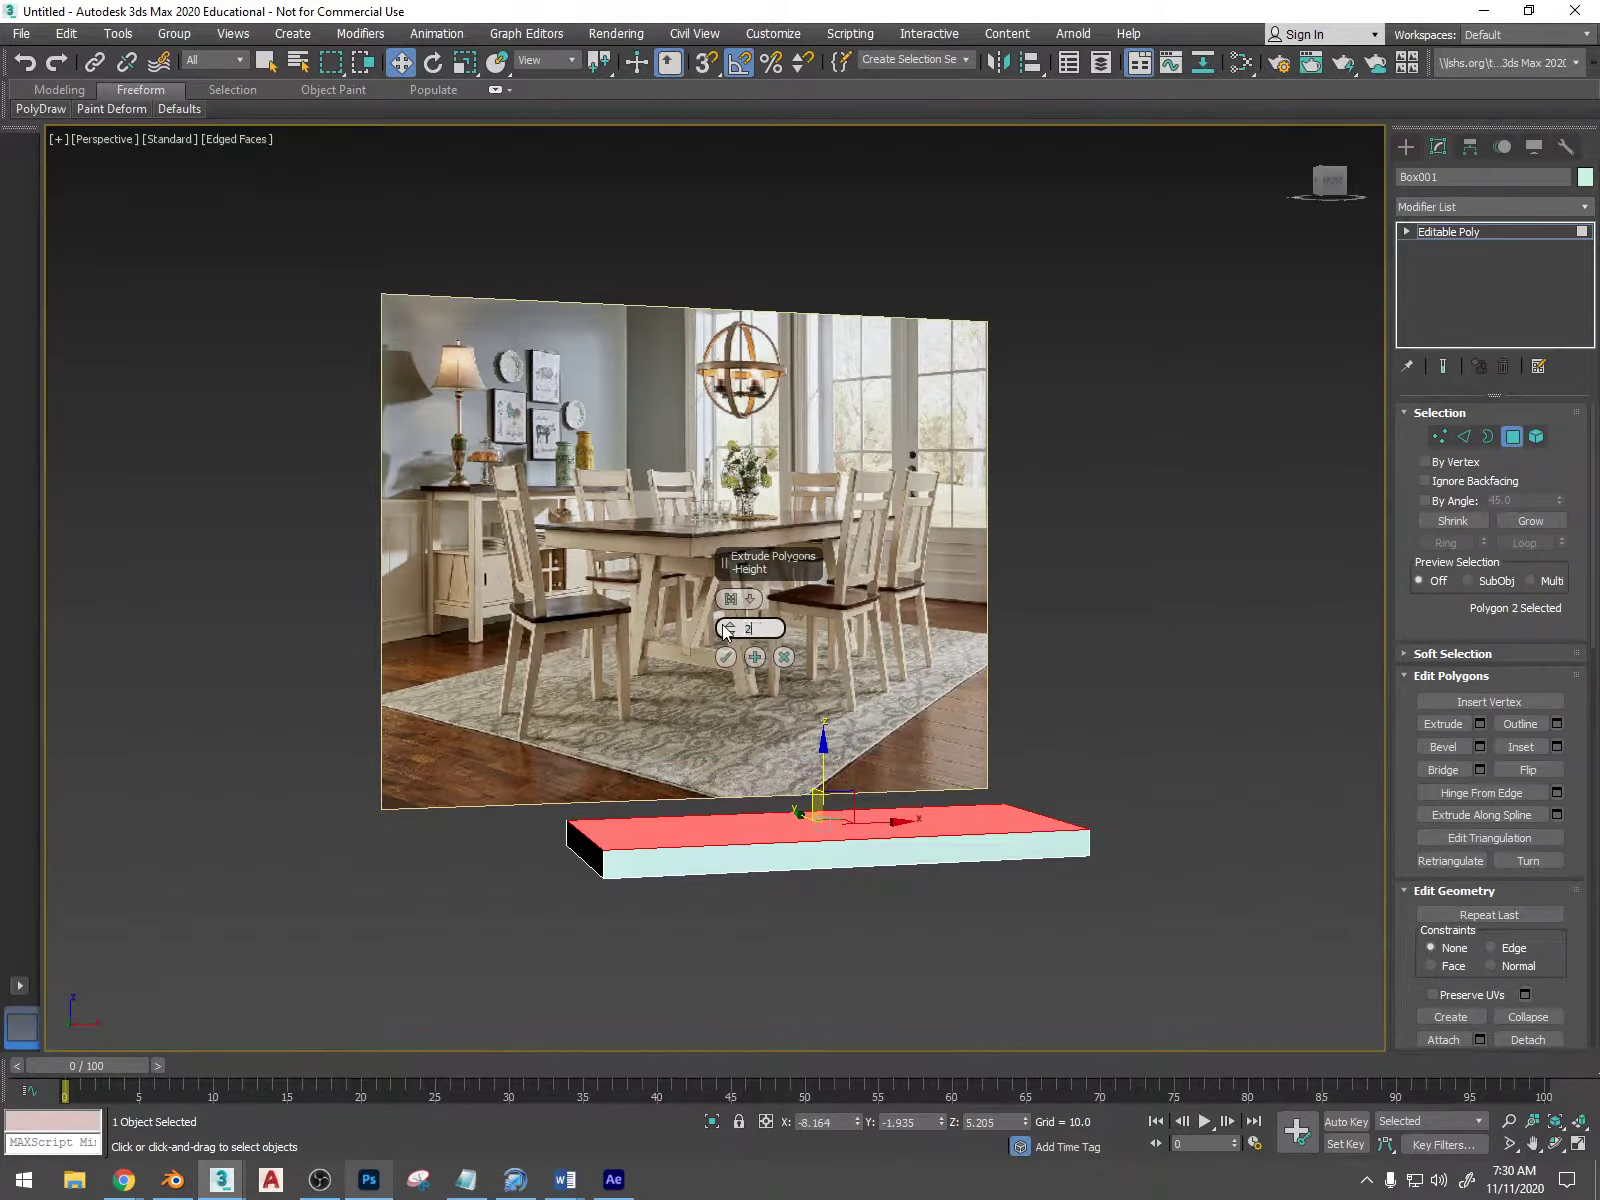
pyautogui.click(771, 630)
pyautogui.write('2')
pyautogui.press('Return')
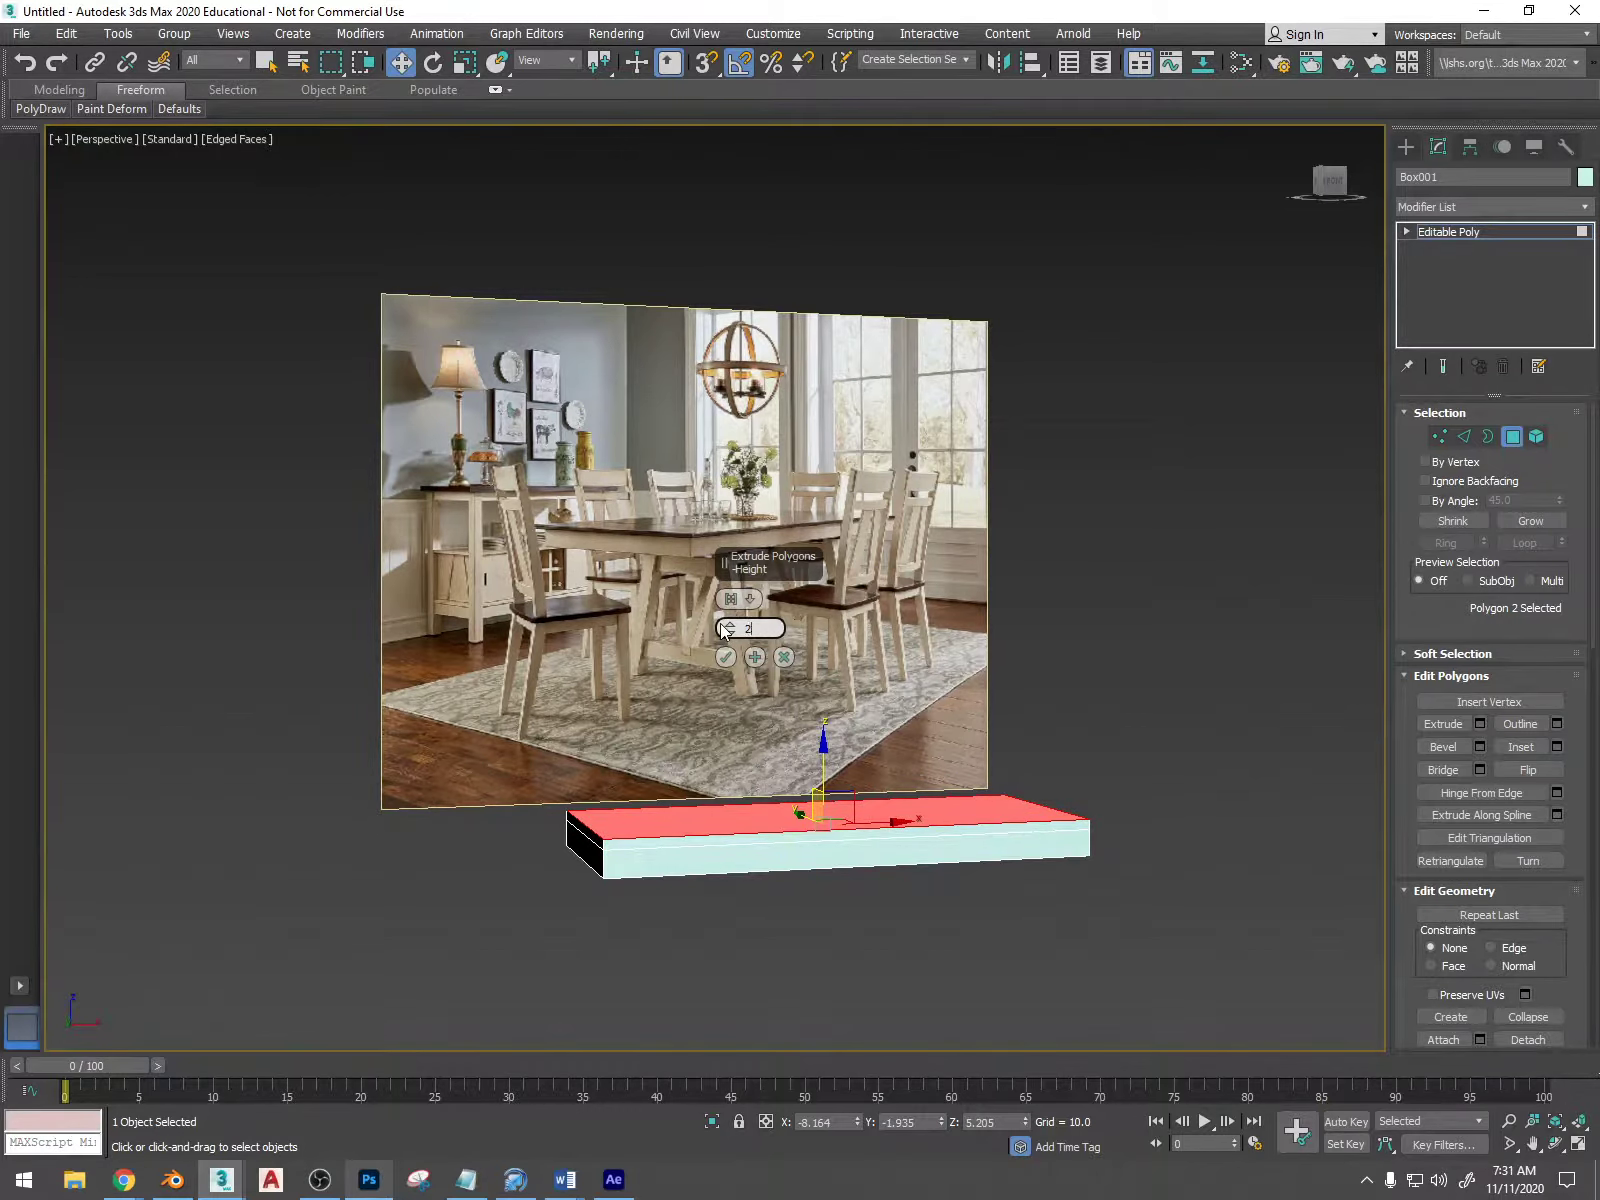
pyautogui.press('Return')
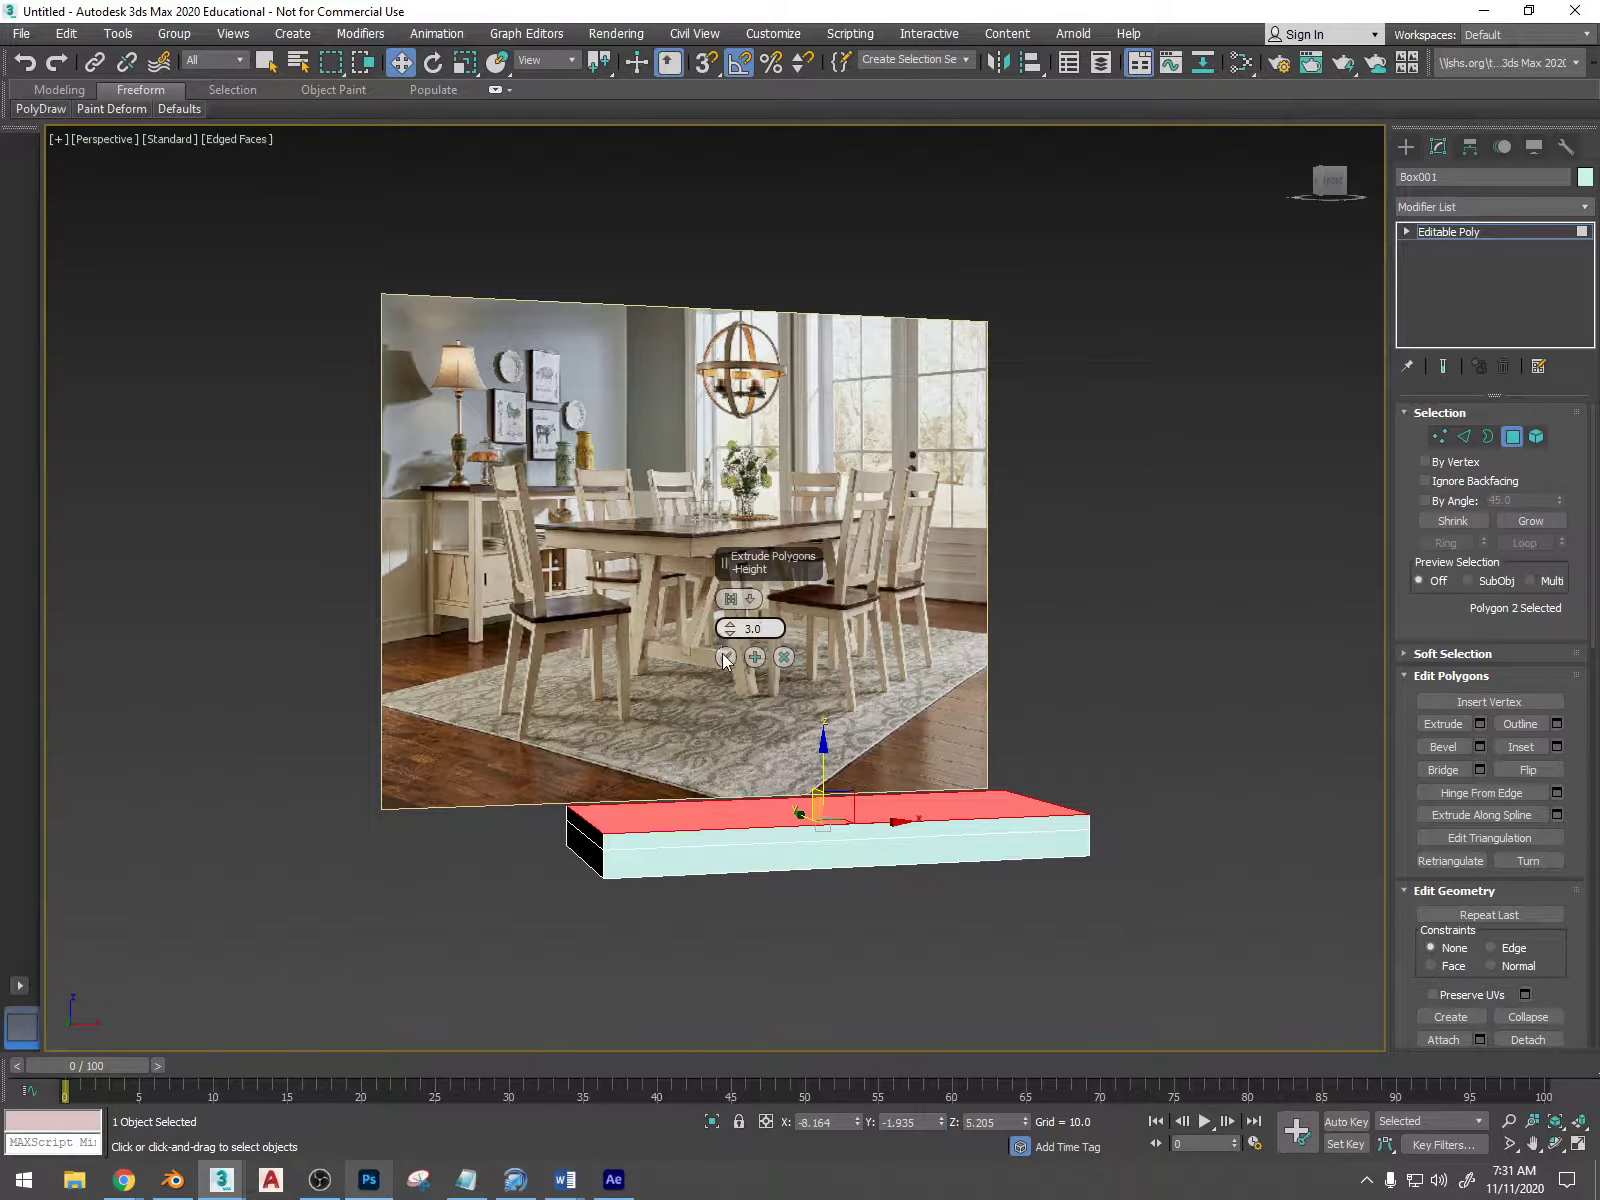
pyautogui.click(725, 658)
# - Select the ring of four side polygons around the box's upper extruded layer
pyautogui.click(694, 848)
pyautogui.keyDown('alt'); pyautogui.moveTo(694, 848); pyautogui.dragTo(780, 842, button='middle'); pyautogui.keyUp('alt')
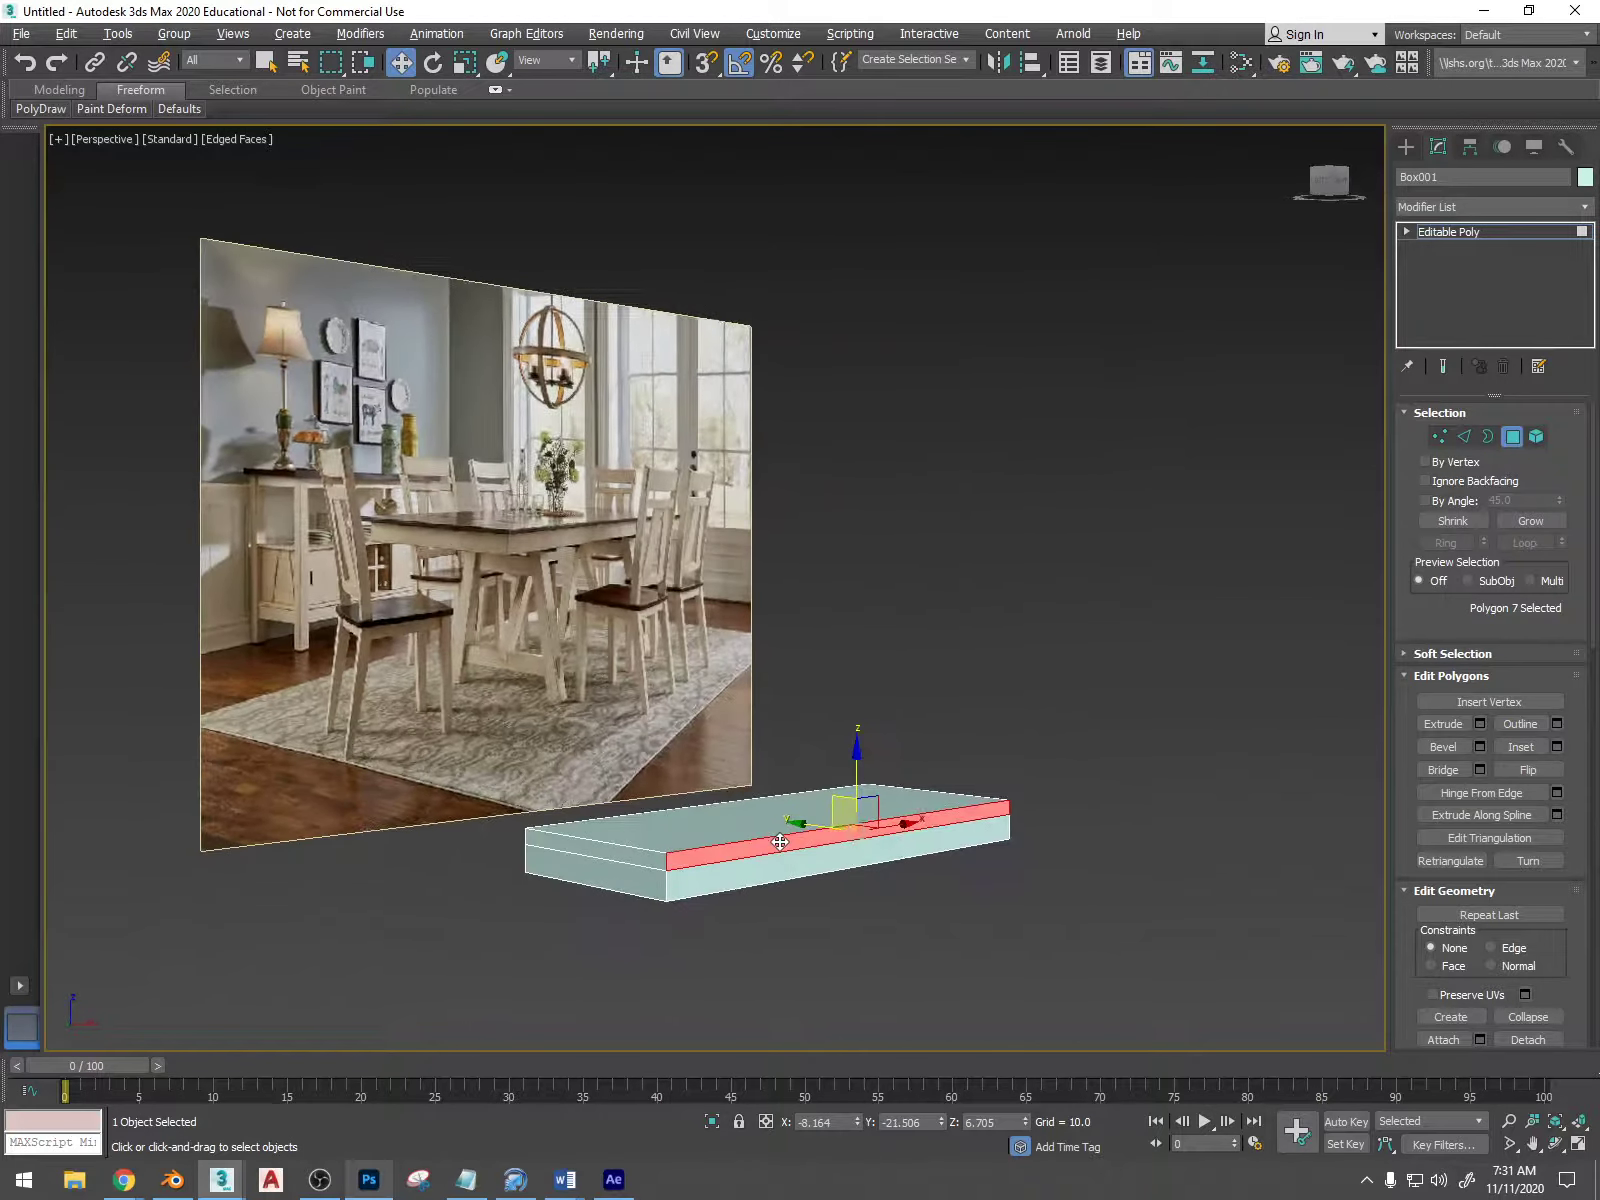
pyautogui.keyDown('shift'); pyautogui.click(642, 856); pyautogui.keyUp('shift')
pyautogui.keyDown('alt'); pyautogui.moveTo(882, 871); pyautogui.dragTo(762, 880, button='middle'); pyautogui.keyUp('alt')
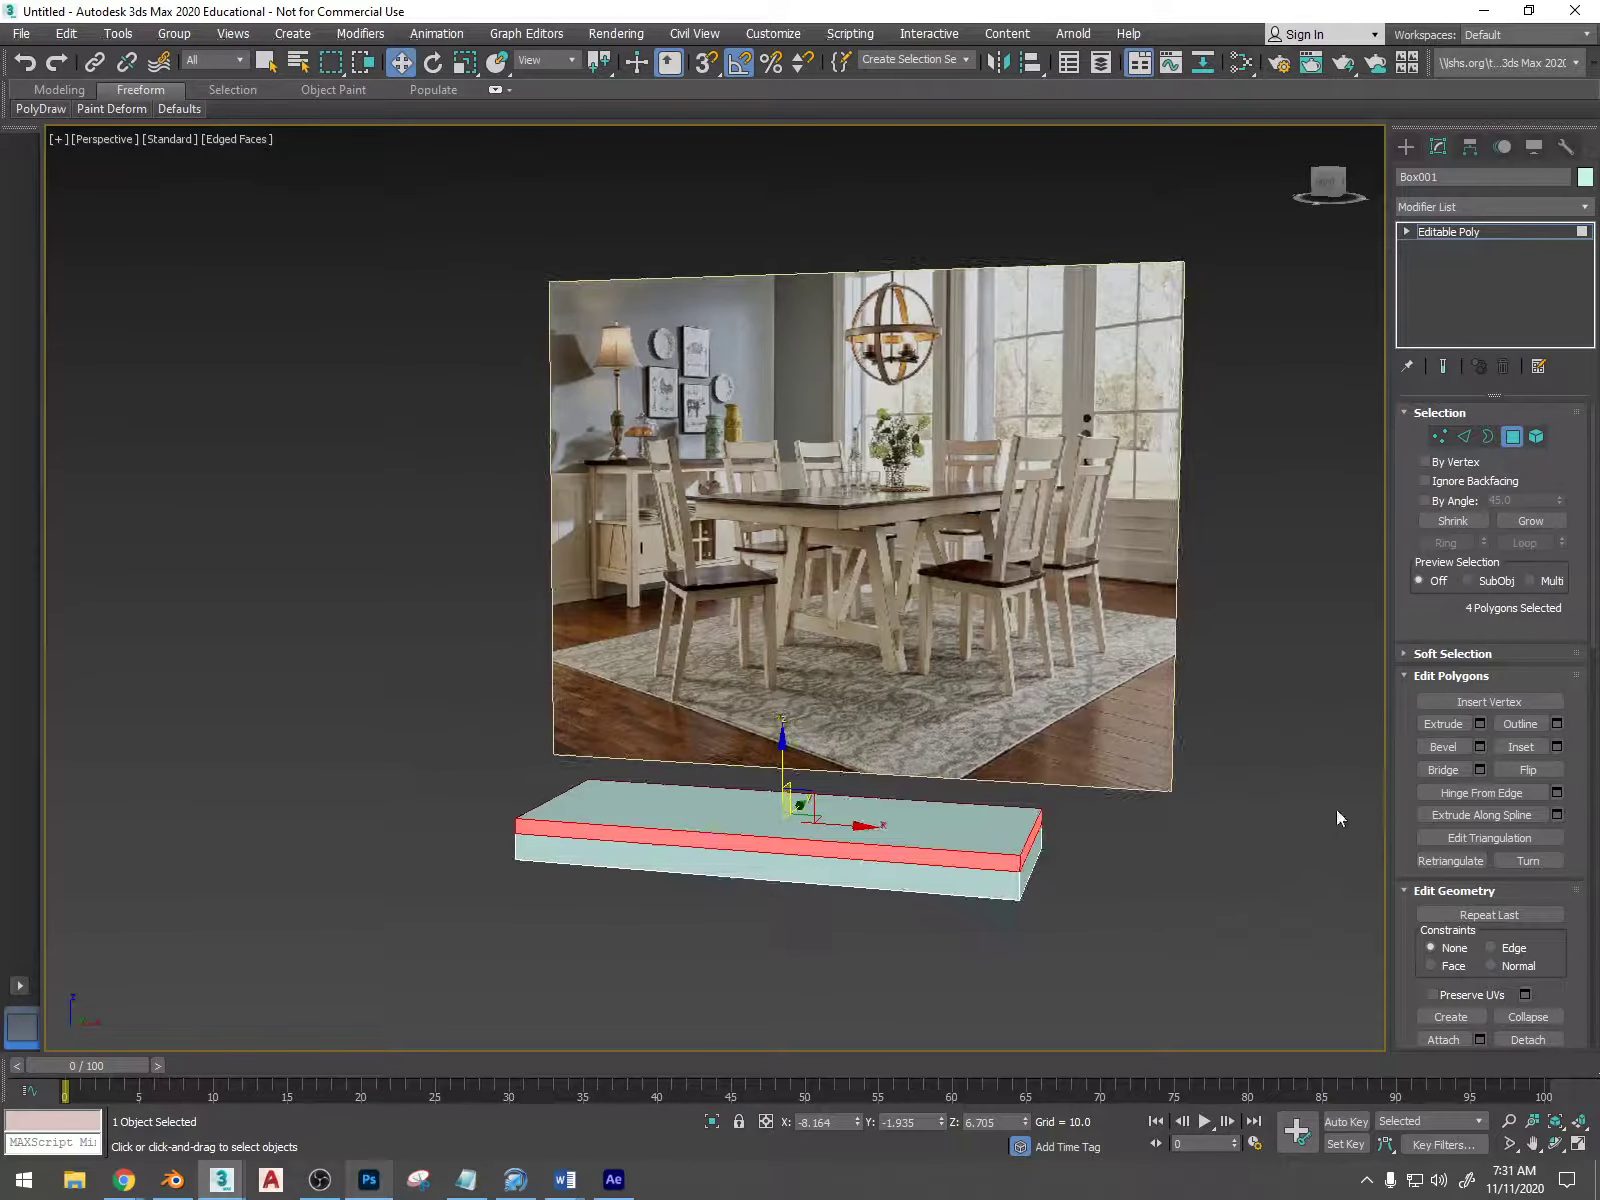
# - Extrude the four selected side polygons outward by 3.0 using Local Normal, forming an overhanging rim around the tabletop
pyautogui.keyDown('alt'); pyautogui.moveTo(914, 806); pyautogui.dragTo(1272, 789, button='middle'); pyautogui.keyUp('alt')
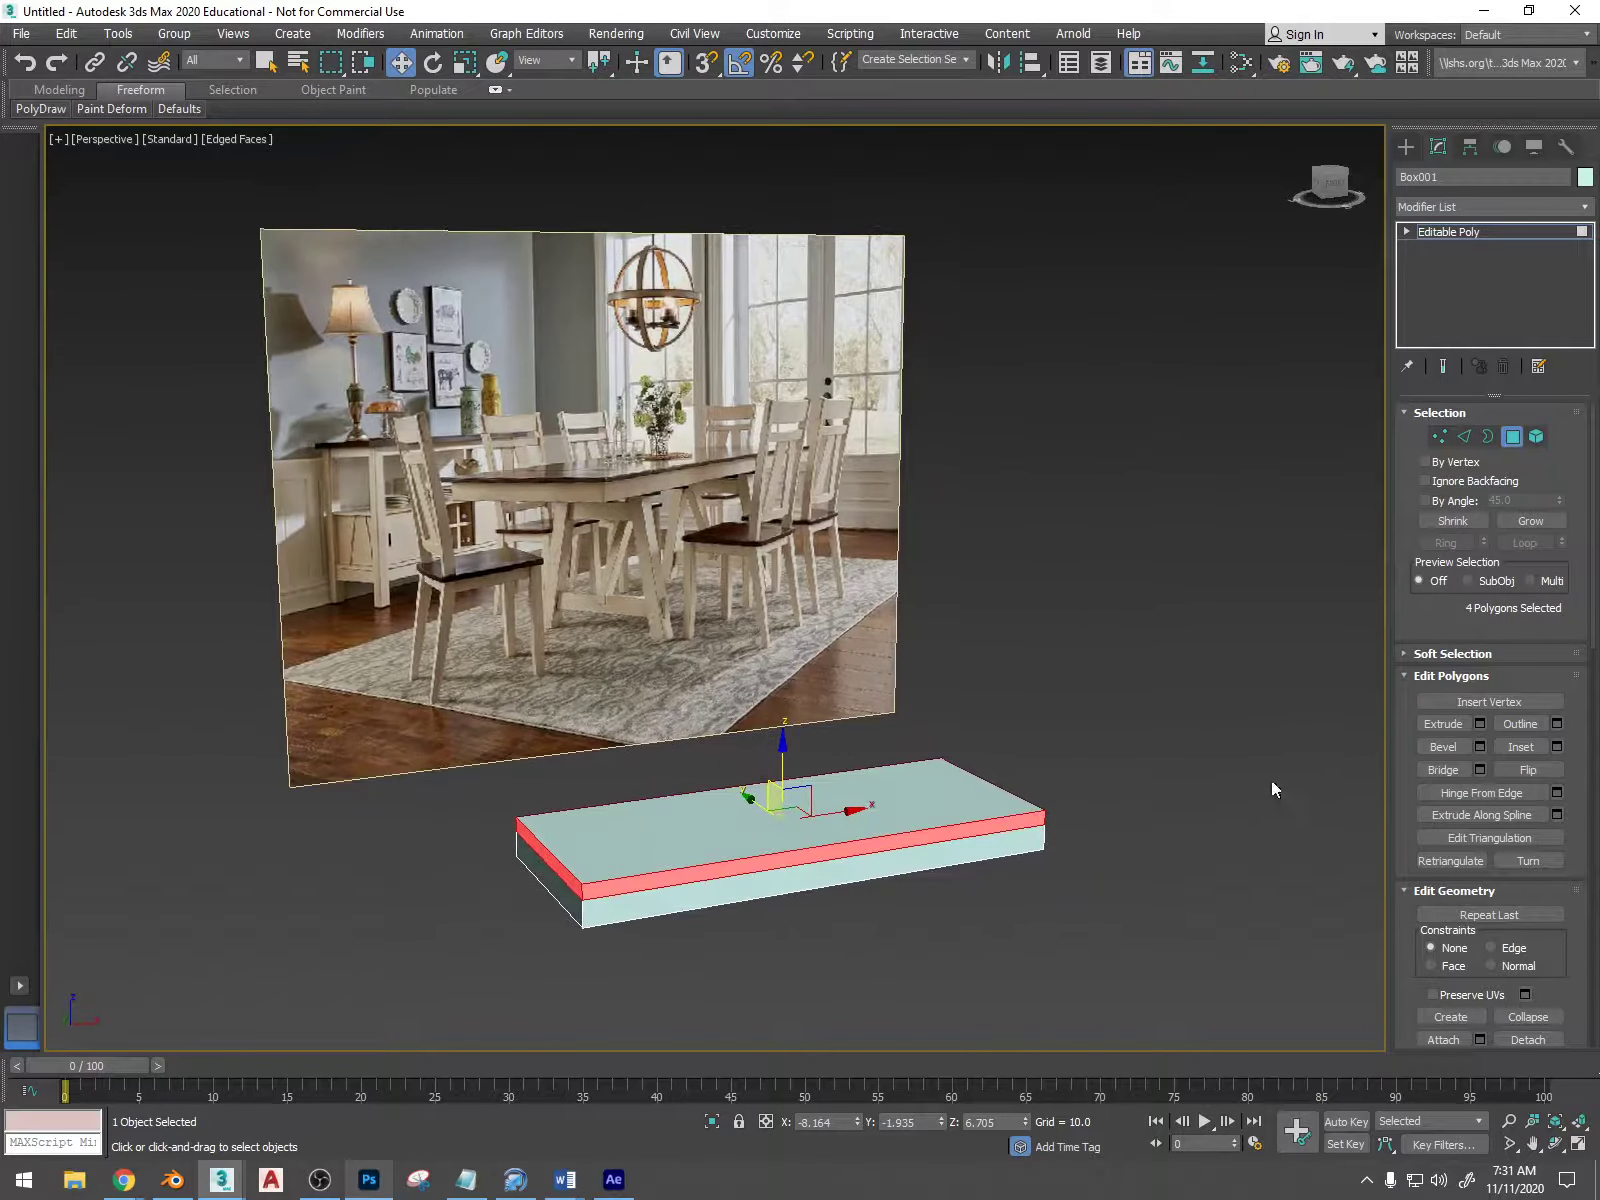
pyautogui.click(1480, 725)
pyautogui.click(754, 603)
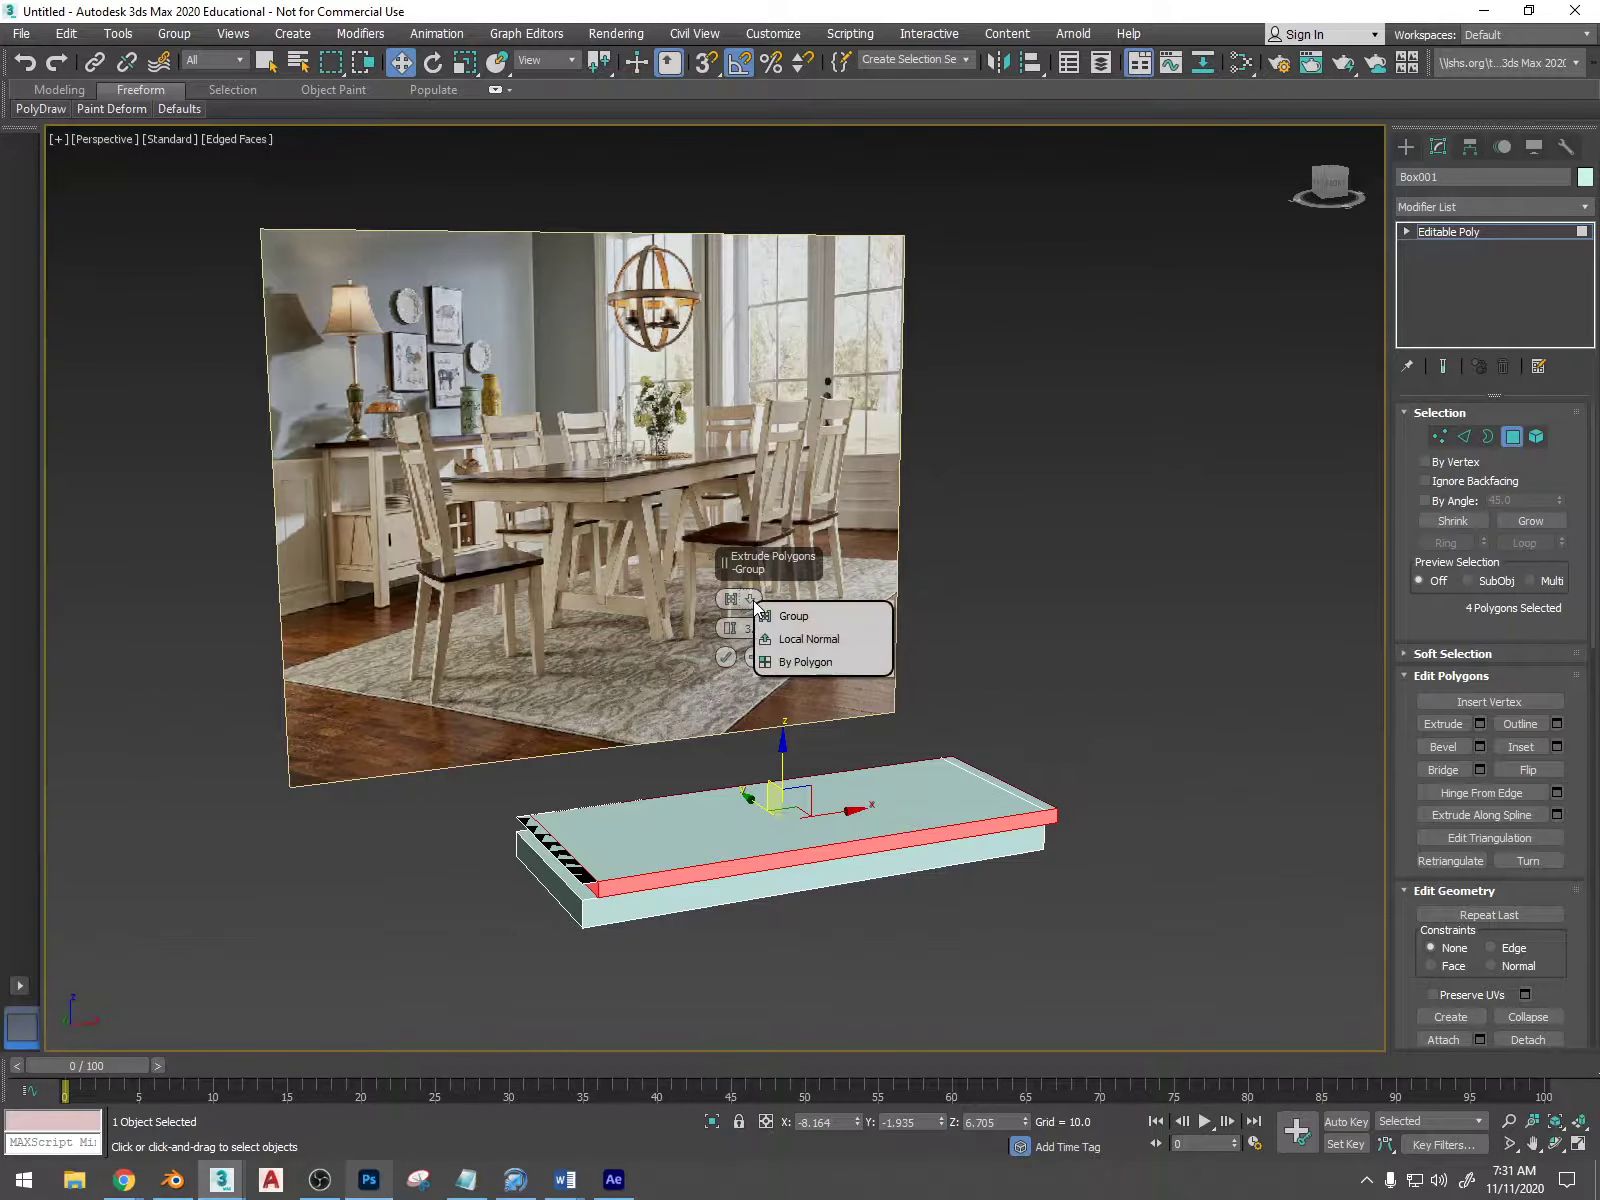
pyautogui.click(836, 638)
pyautogui.moveTo(666, 748)
pyautogui.keyDown('alt'); pyautogui.mouseDown(button='middle')
pyautogui.moveTo(836, 761)
pyautogui.moveTo(684, 757)
pyautogui.mouseUp(button='middle'); pyautogui.keyUp('alt')
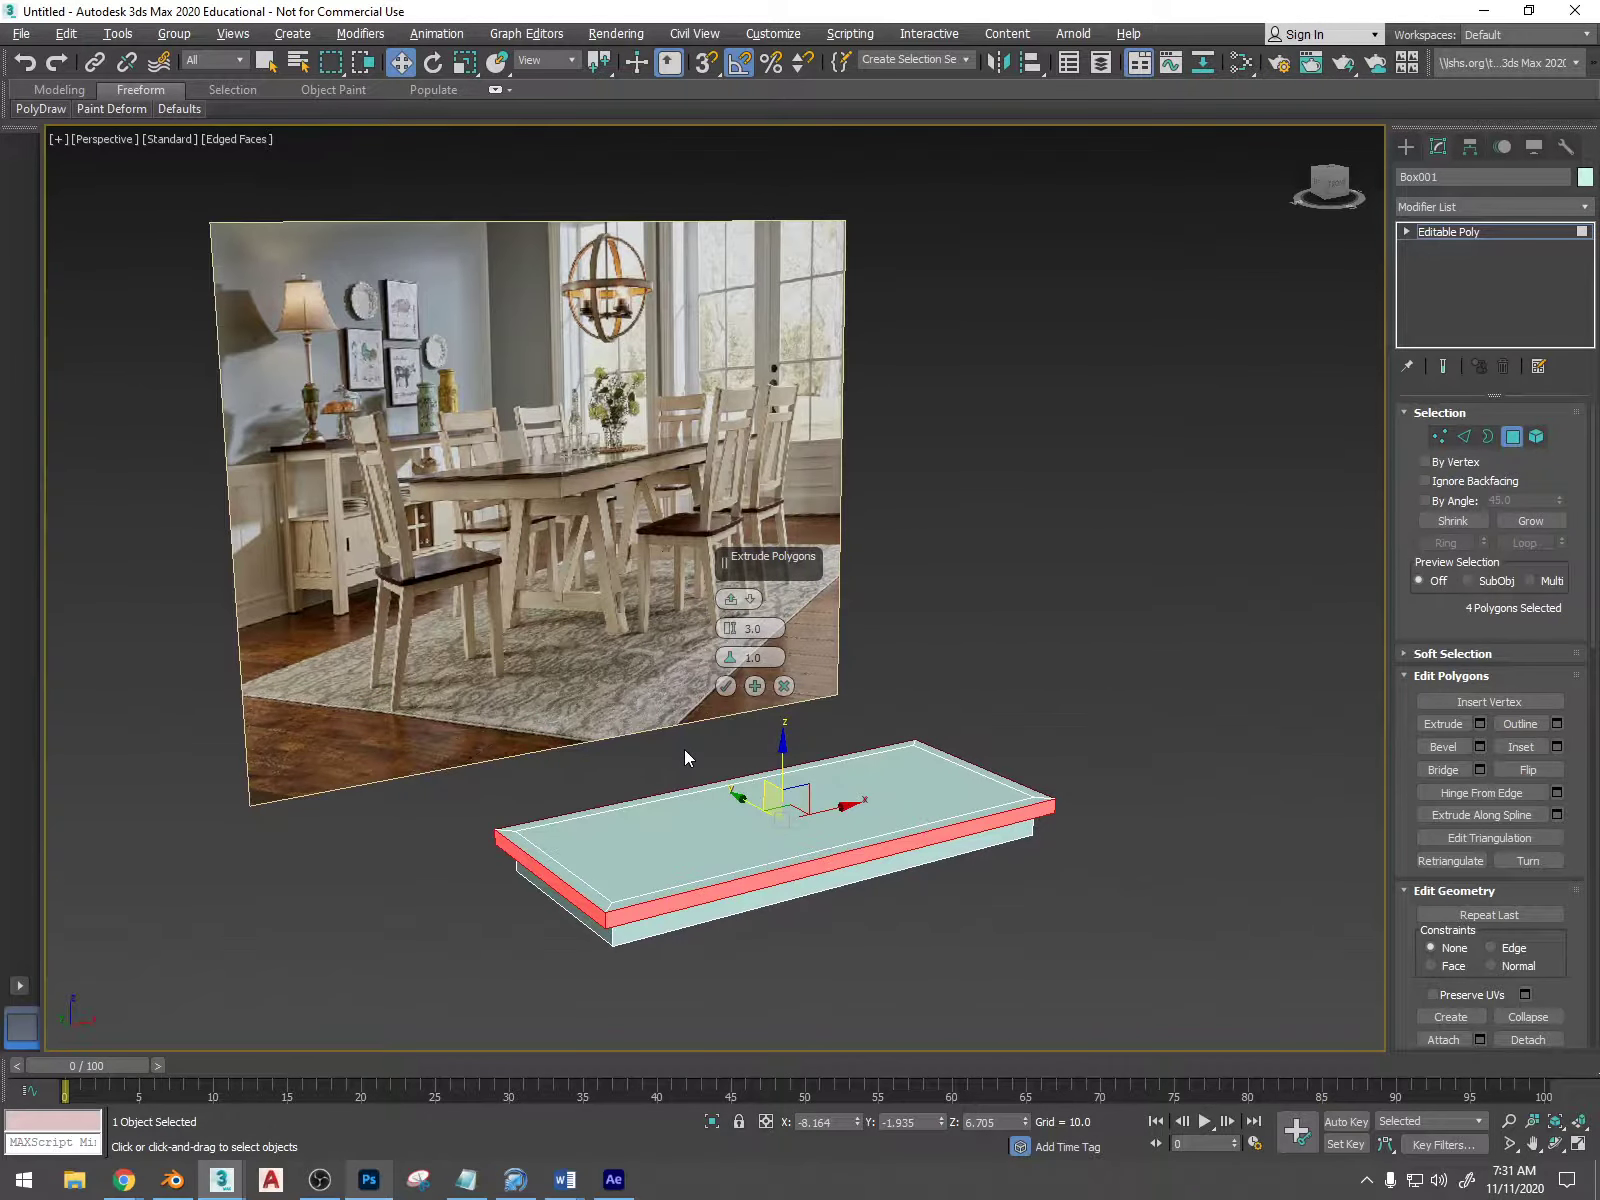
pyautogui.click(729, 688)
pyautogui.keyDown('alt'); pyautogui.moveTo(868, 764); pyautogui.dragTo(1214, 652, button='middle'); pyautogui.keyUp('alt')
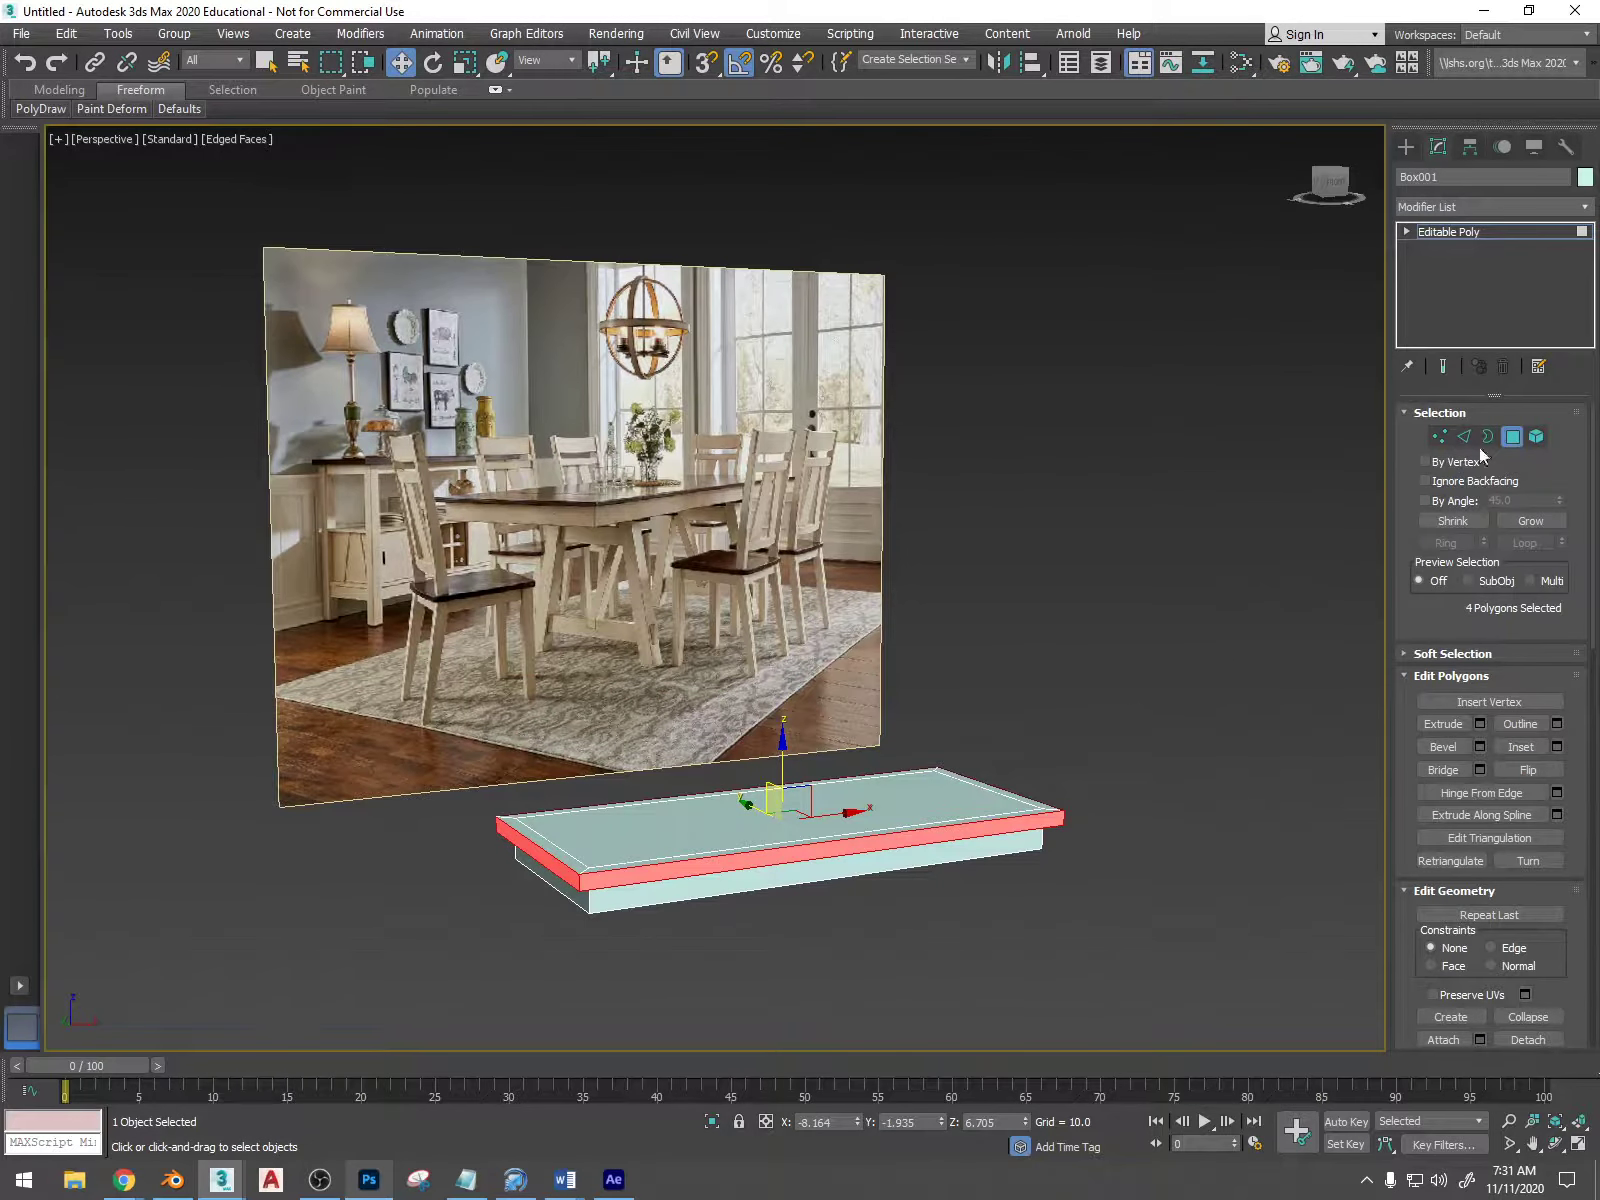
# - Leave polygon editing and raise the whole tabletop to about Z 12.3
pyautogui.click(1512, 438)
pyautogui.moveTo(782, 786); pyautogui.dragTo(782, 728)
pyautogui.keyDown('alt'); pyautogui.moveTo(782, 728); pyautogui.dragTo(790, 753, button='middle'); pyautogui.keyUp('alt')
pyautogui.keyDown('alt'); pyautogui.moveTo(969, 753); pyautogui.dragTo(945, 738, button='middle'); pyautogui.keyUp('alt')
pyautogui.moveTo(746, 497); pyautogui.dragTo(699, 465, button='middle')
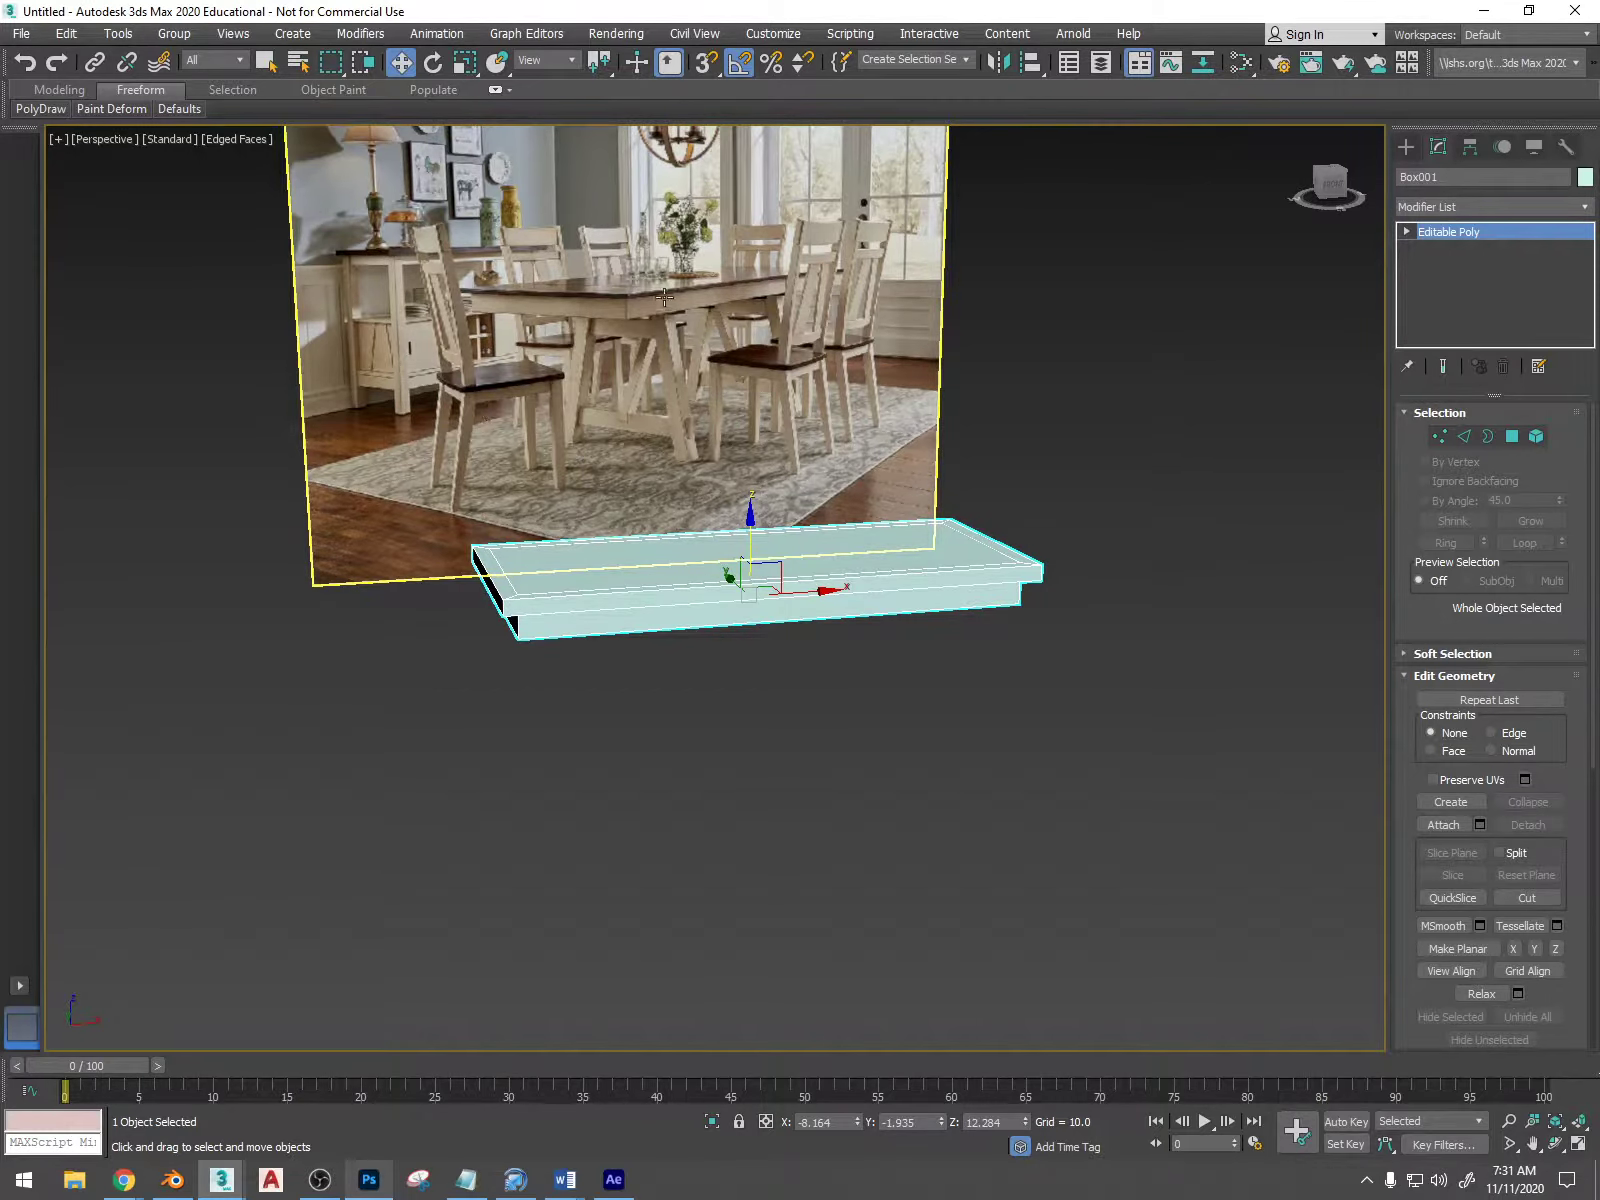
# - Create a tall, narrow box for a table leg below and in front of the tabletop
pyautogui.click(1407, 147)
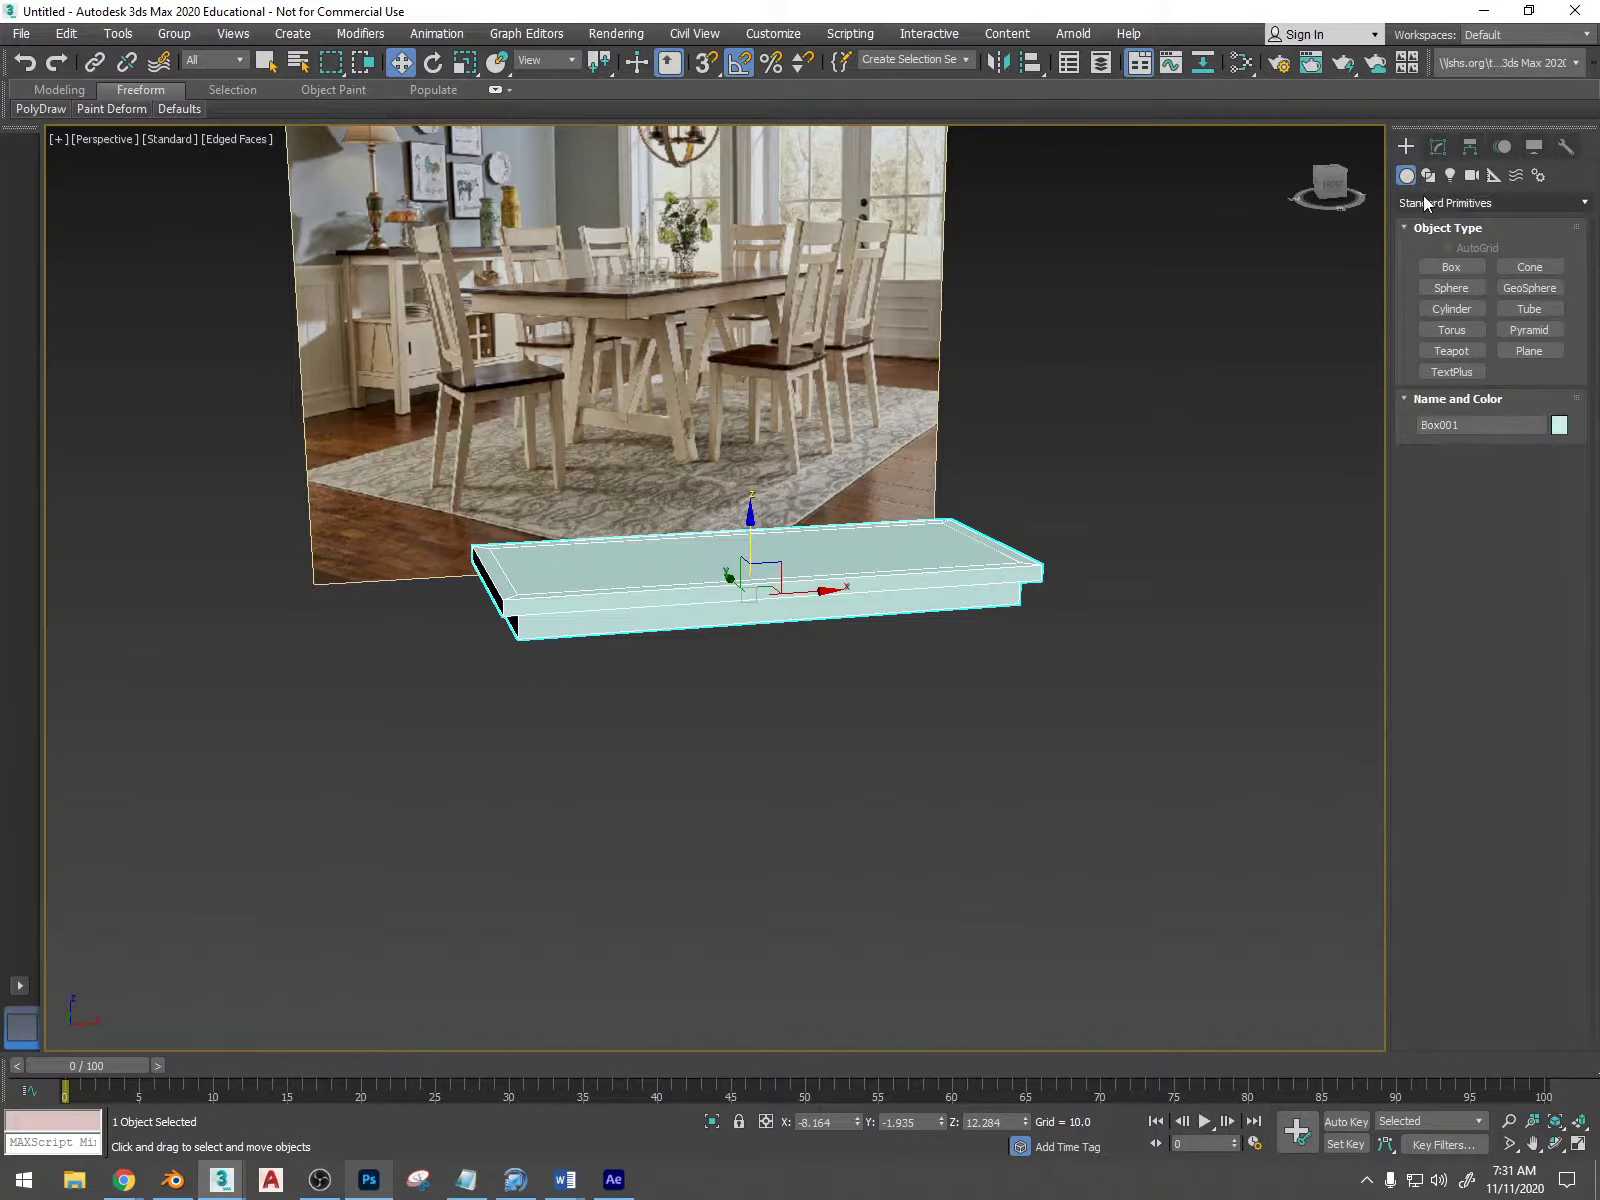
pyautogui.click(1448, 267)
pyautogui.keyDown('alt'); pyautogui.moveTo(879, 729); pyautogui.dragTo(653, 814, button='middle'); pyautogui.keyUp('alt')
pyautogui.moveTo(653, 814); pyautogui.dragTo(701, 822)
pyautogui.click(795, 720)
pyautogui.keyDown('alt'); pyautogui.moveTo(803, 718); pyautogui.dragTo(750, 729, button='middle'); pyautogui.keyUp('alt')
# - Move the leg box to about Y -16.4 and Z -12.2, level with the tabletop's front underside
pyautogui.press('w')
pyautogui.scroll(-2, 836, 740)
pyautogui.moveTo(733, 731); pyautogui.dragTo(733, 832)
pyautogui.moveTo(700, 910); pyautogui.dragTo(498, 905)
pyautogui.keyDown('alt'); pyautogui.moveTo(612, 840); pyautogui.dragTo(665, 838, button='middle'); pyautogui.keyUp('alt')
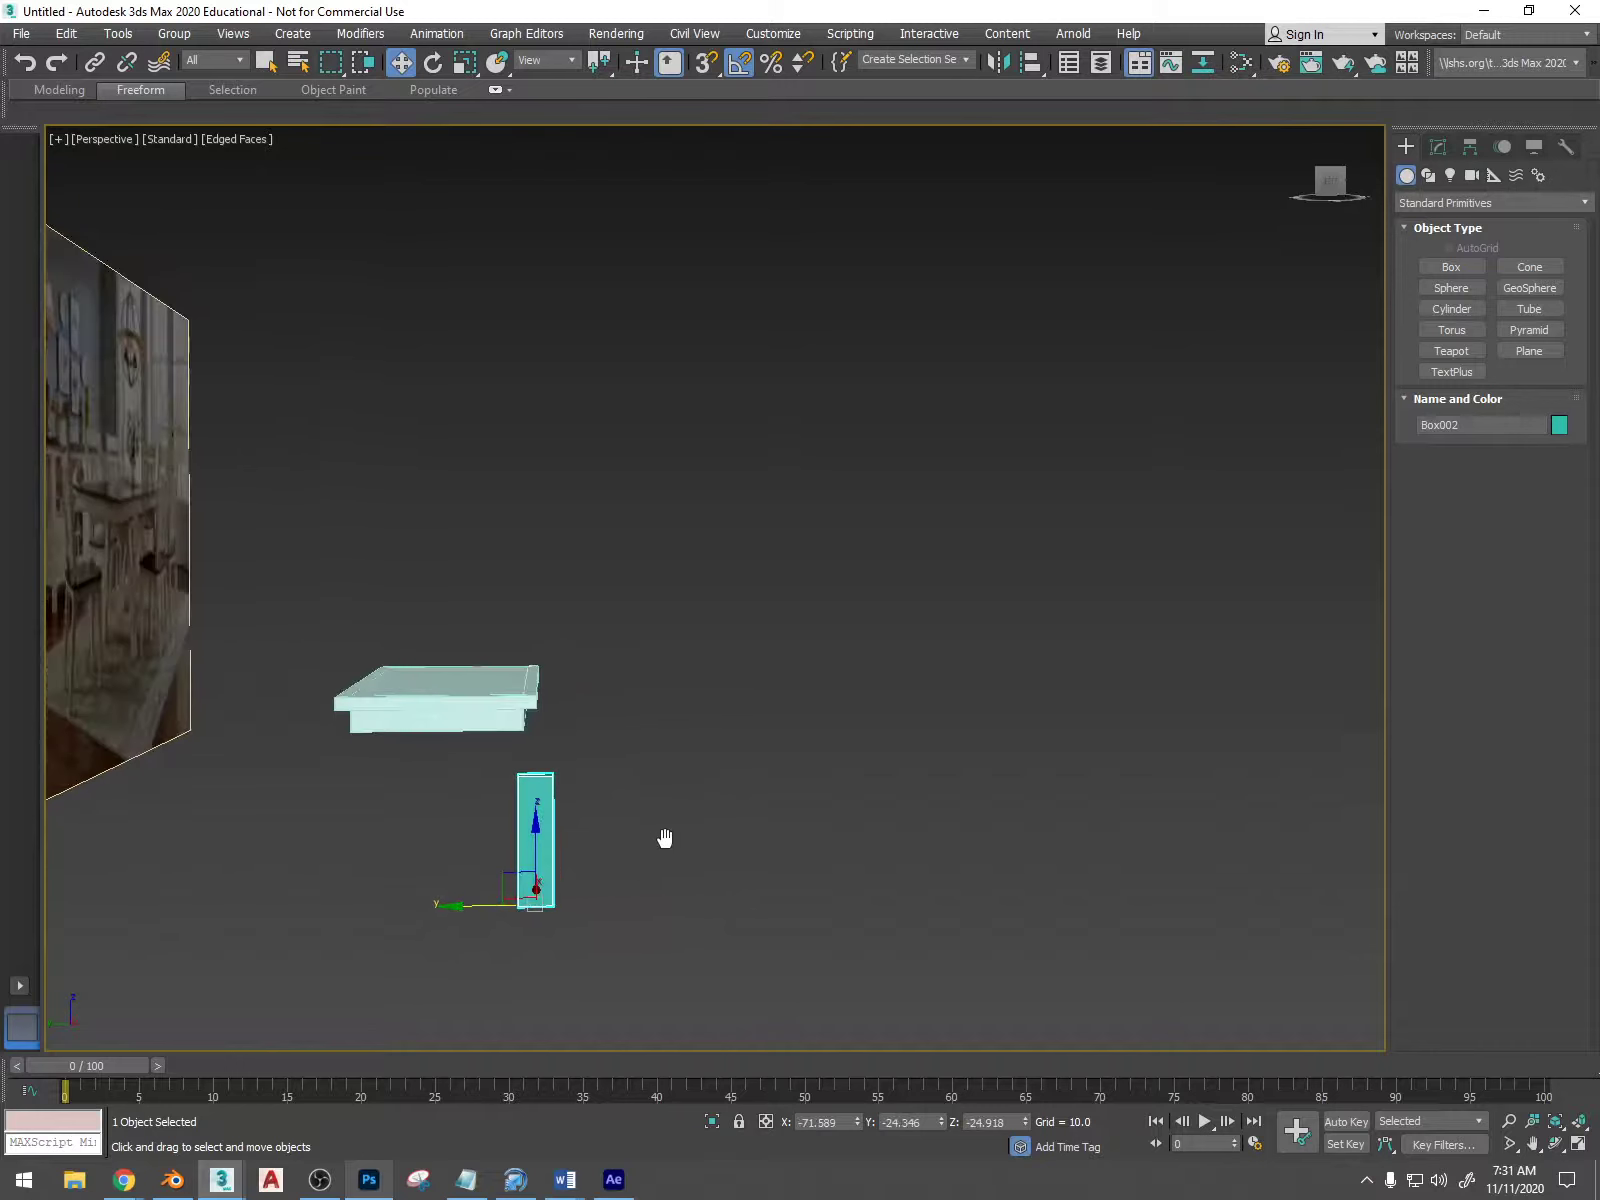
pyautogui.click(1328, 186)
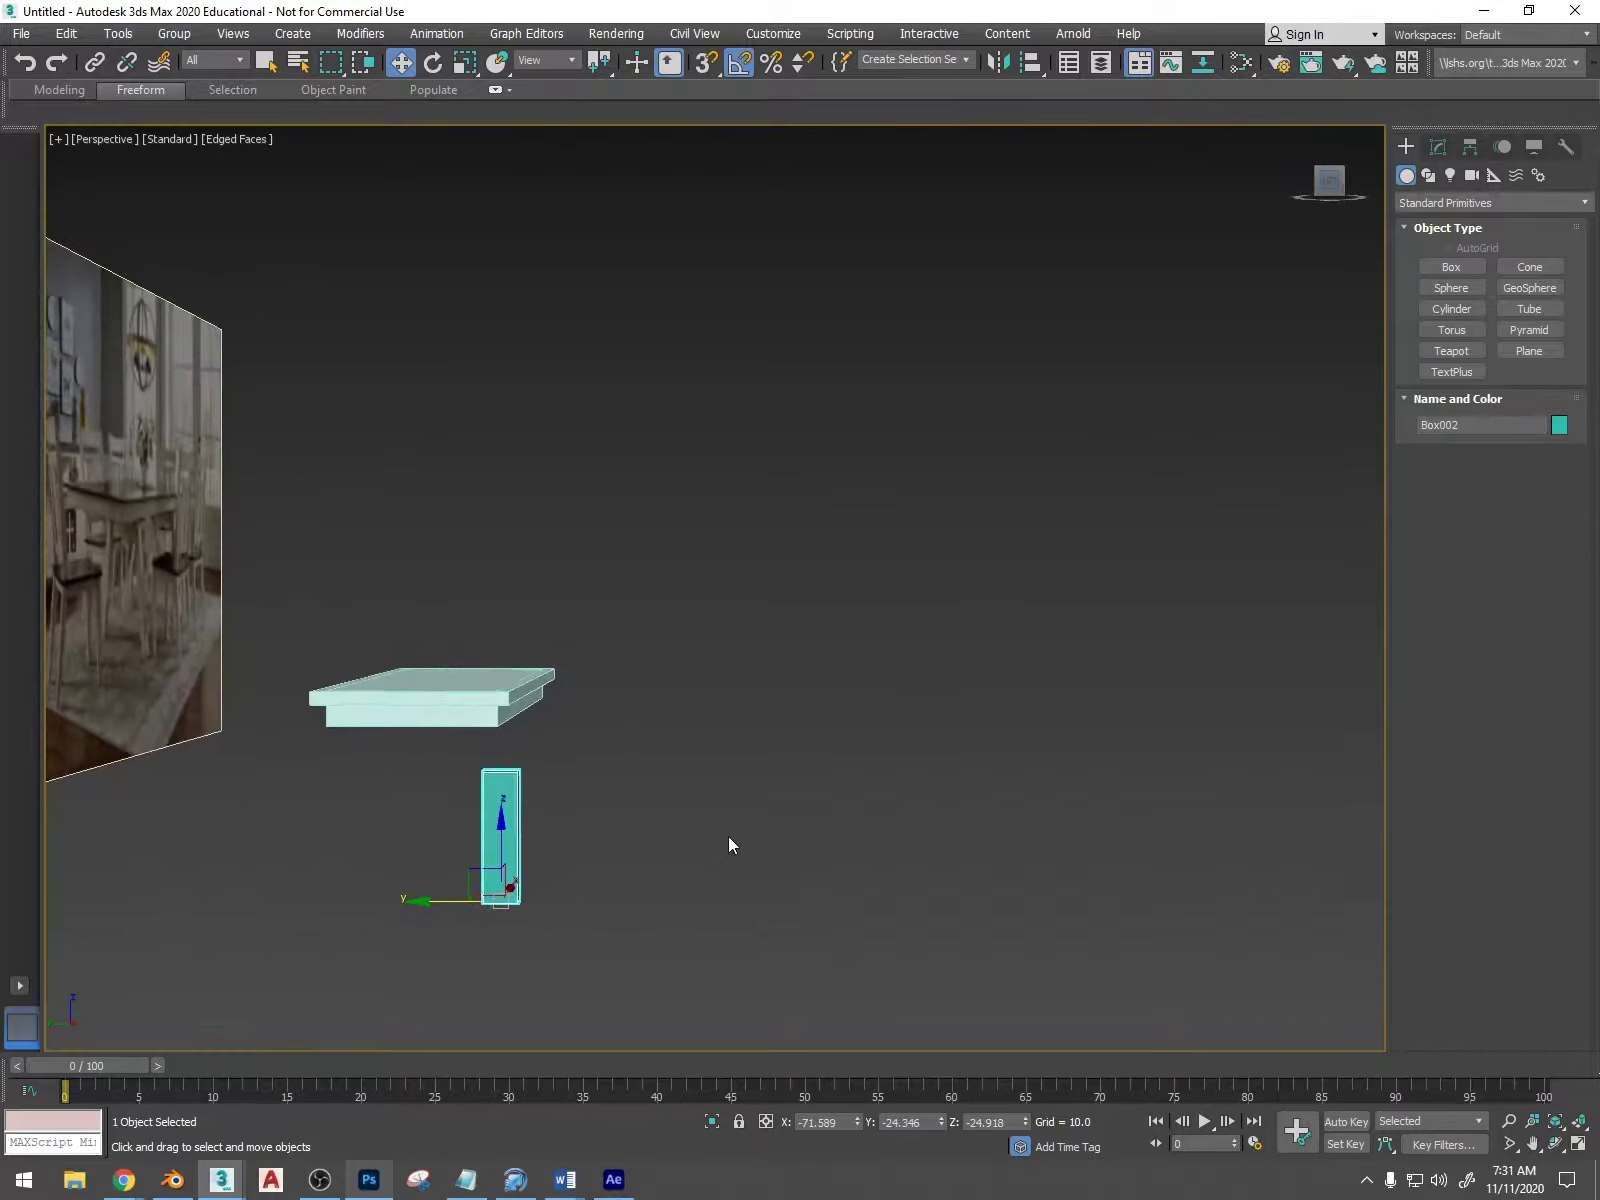
pyautogui.scroll(3, 839, 682)
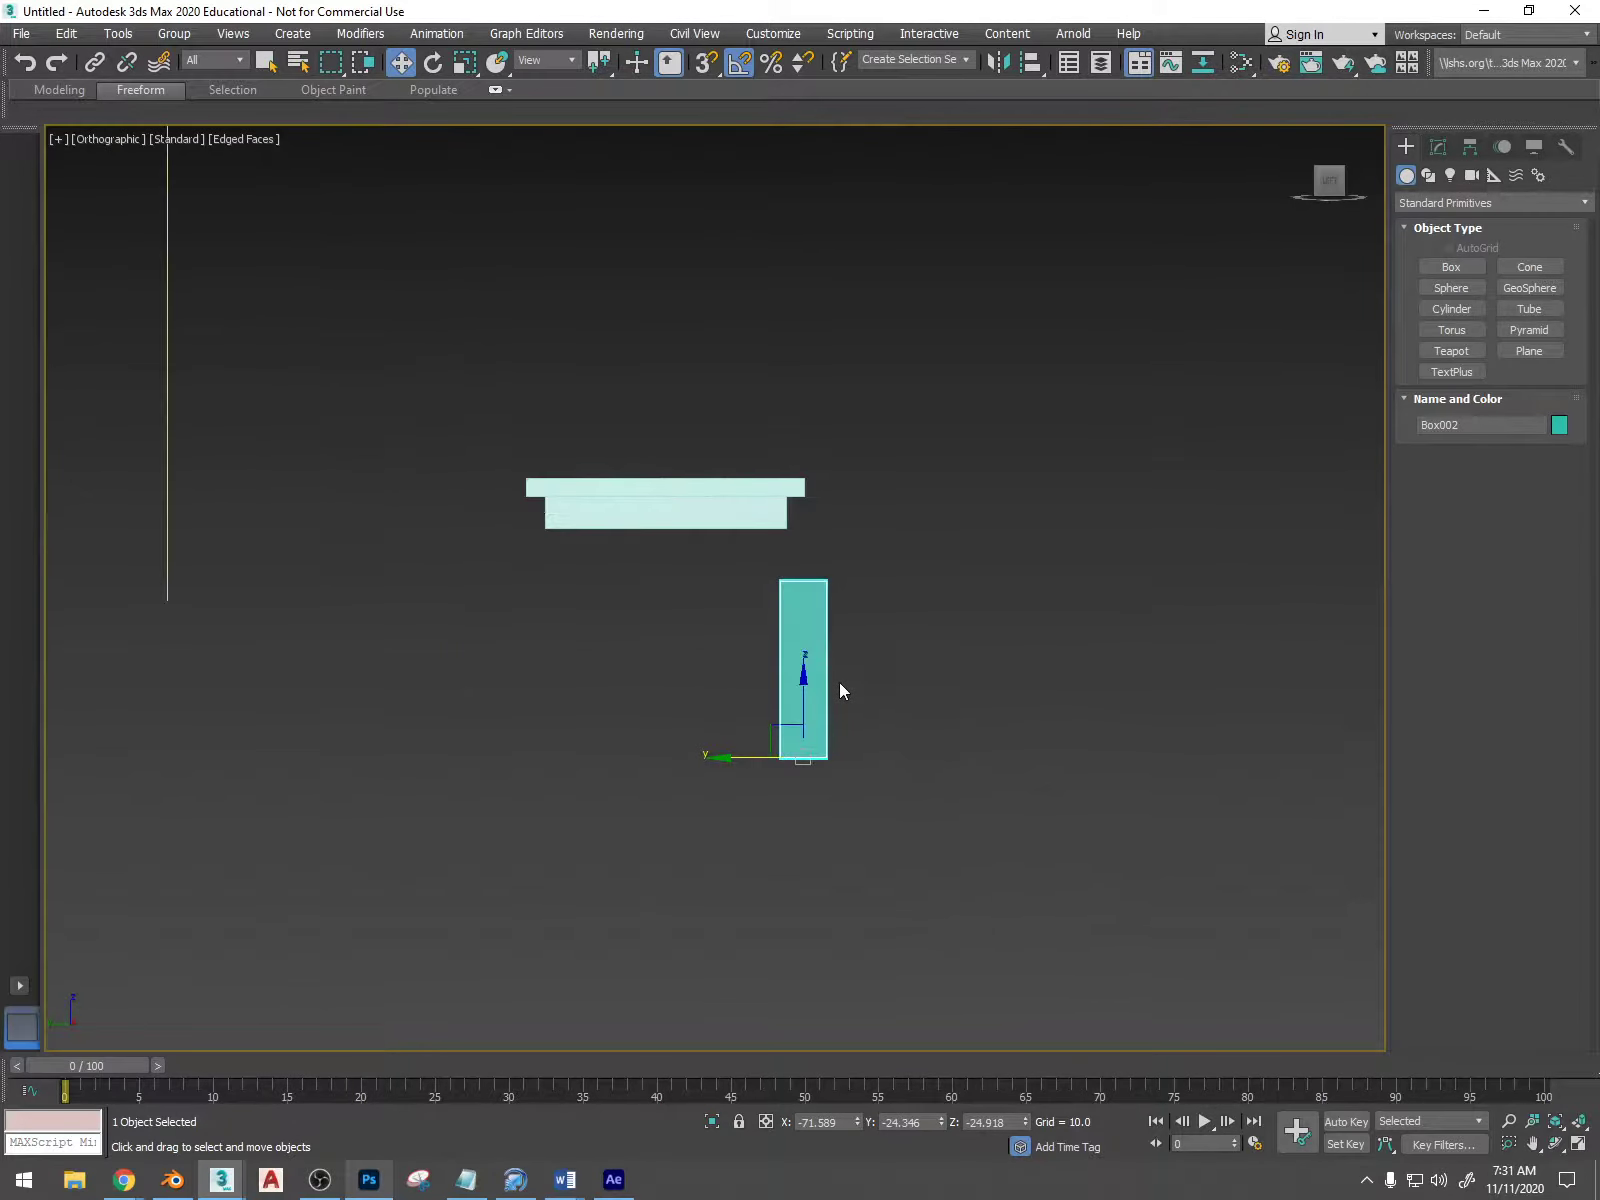
pyautogui.moveTo(839, 682); pyautogui.dragTo(948, 786, button='middle')
pyautogui.moveTo(909, 779); pyautogui.dragTo(913, 632)
pyautogui.keyDown('alt'); pyautogui.moveTo(913, 632); pyautogui.dragTo(881, 667, button='middle'); pyautogui.keyUp('alt')
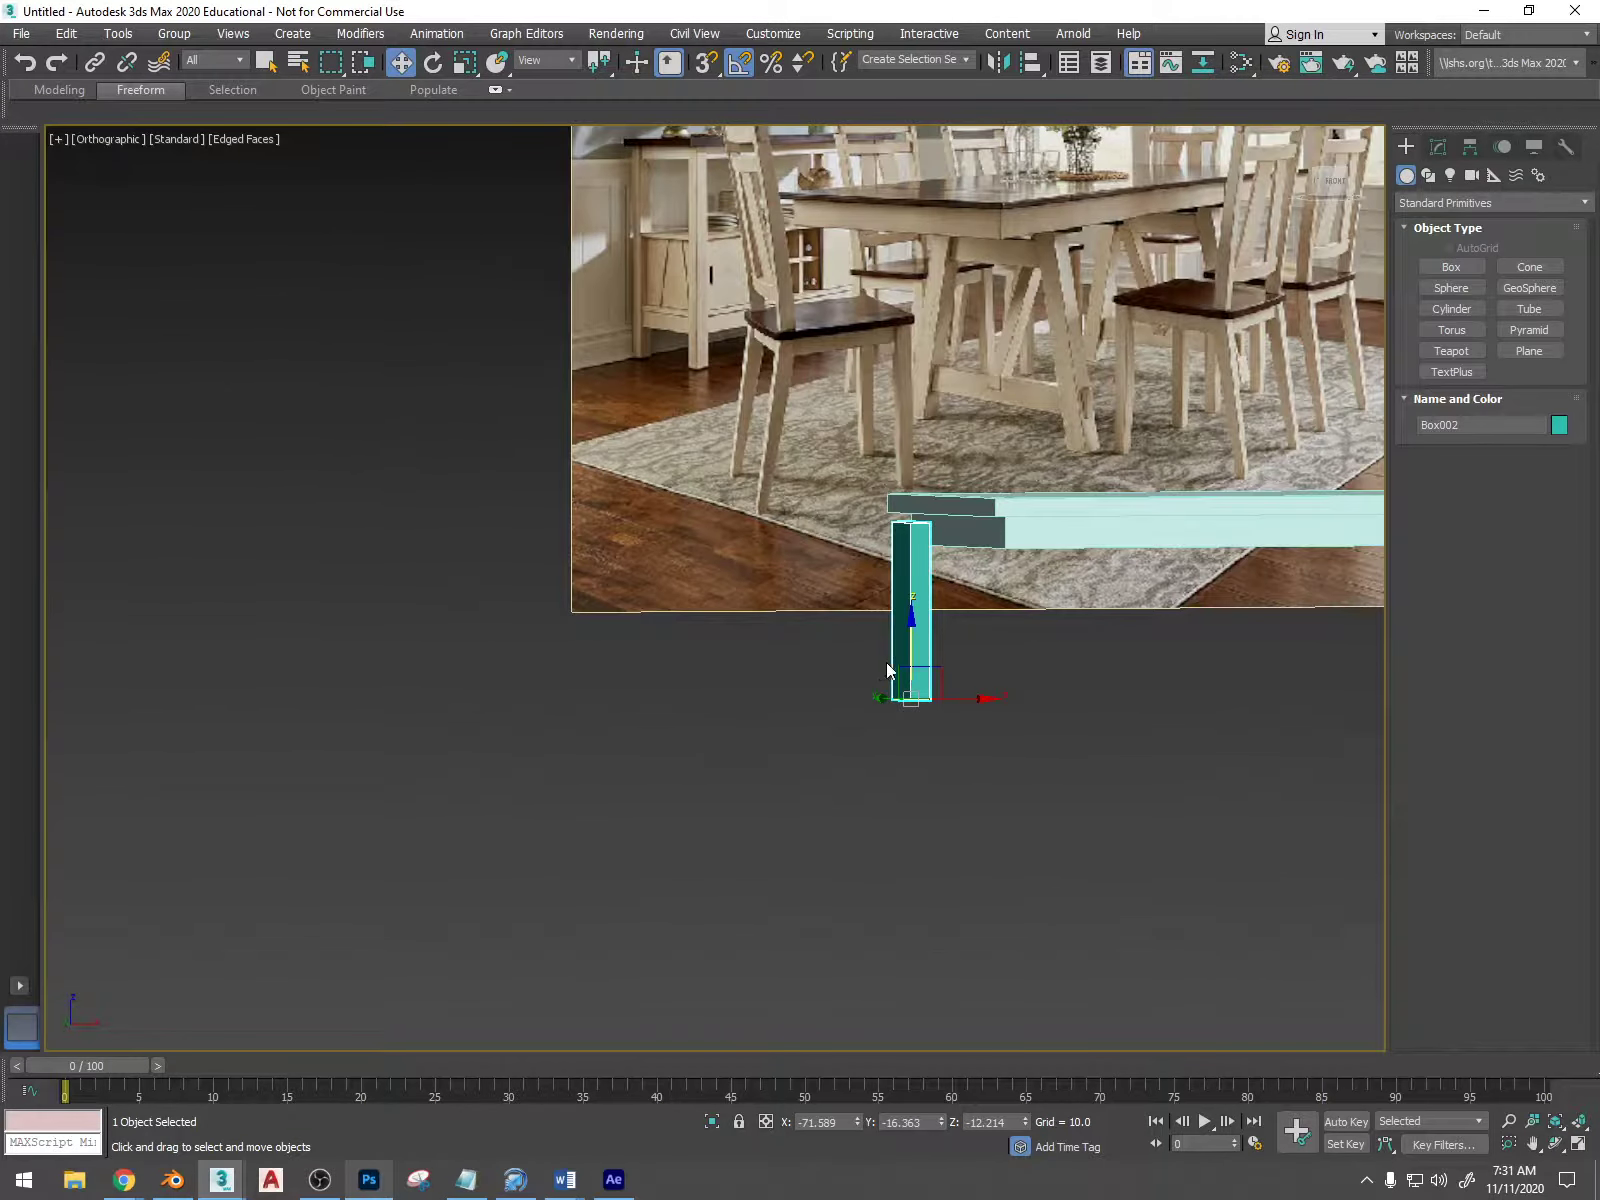
pyautogui.keyDown('alt'); pyautogui.moveTo(990, 693); pyautogui.dragTo(948, 649, button='middle'); pyautogui.keyUp('alt')
# - Convert the leg box to an Editable Poly
pyautogui.rightClick(931, 631)
pyautogui.moveTo(1026, 829)
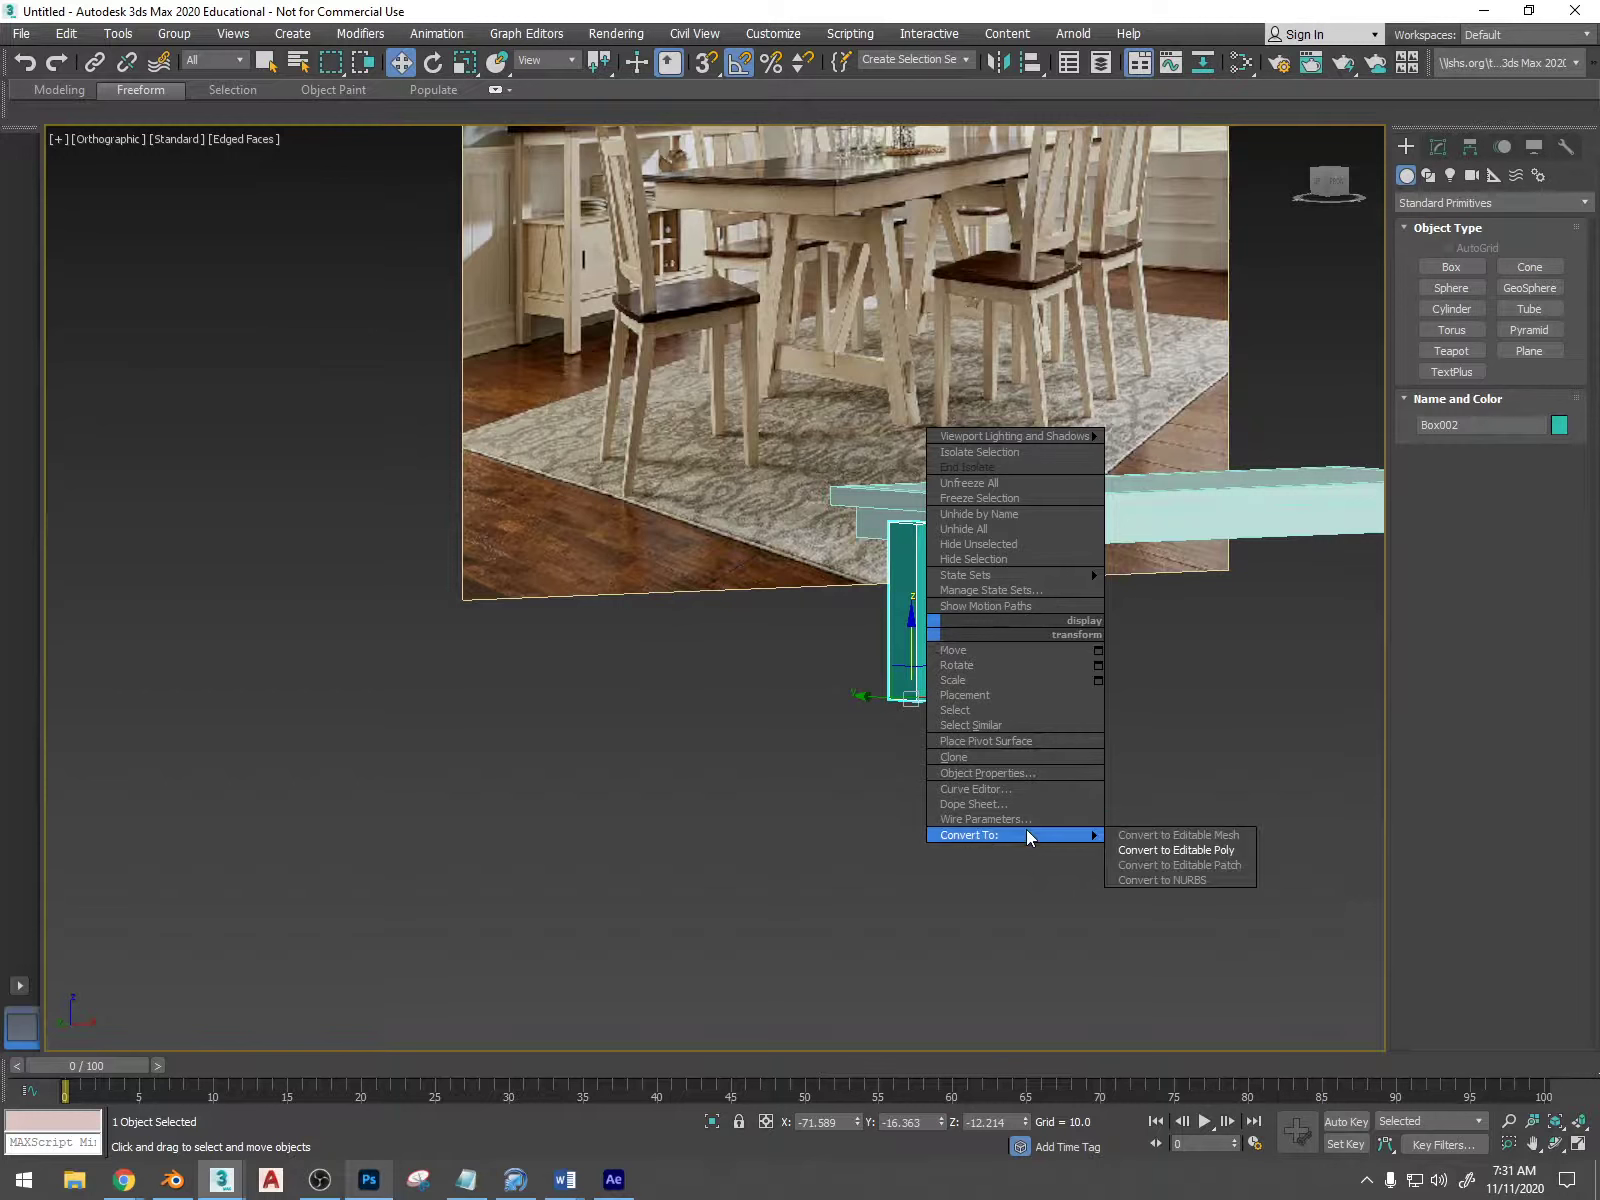
pyautogui.click(1151, 848)
# - Select the leg's four bottom vertices and lower them to about Z -32.9 to lengthen the leg
pyautogui.keyDown('alt'); pyautogui.moveTo(1114, 846); pyautogui.dragTo(1314, 604, button='middle'); pyautogui.keyUp('alt')
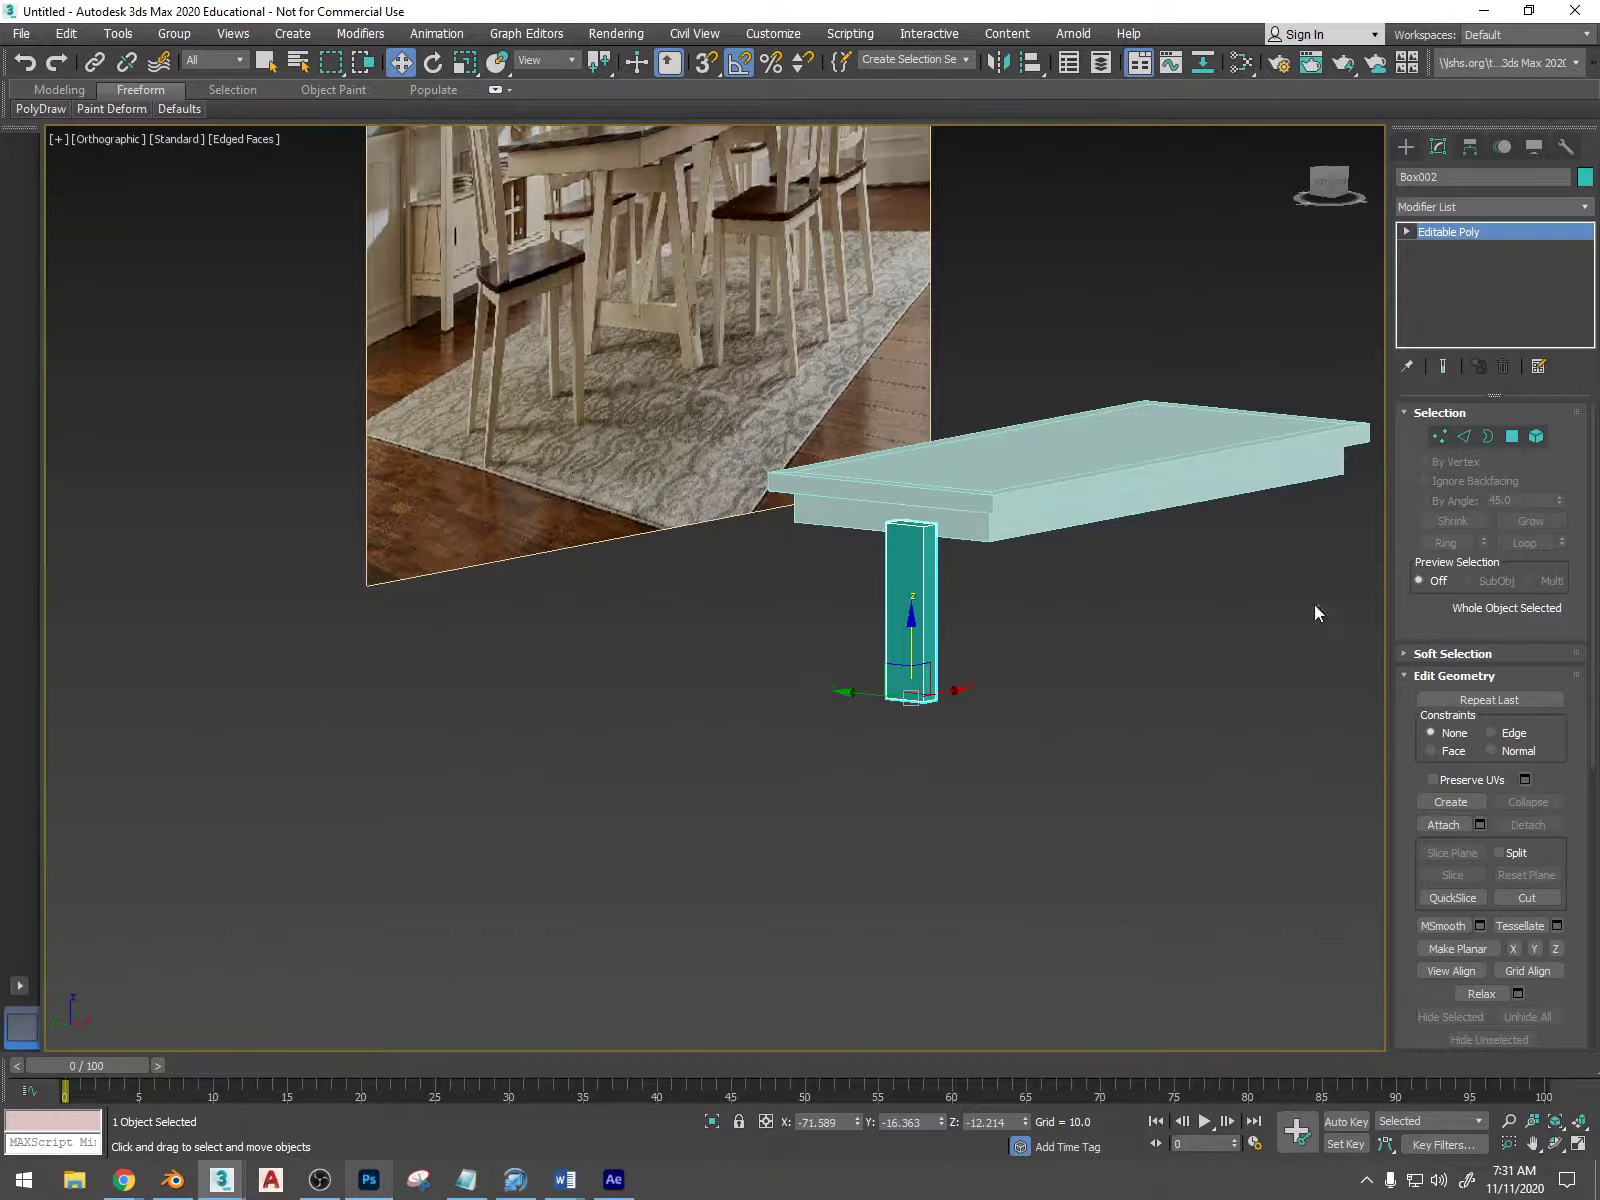
pyautogui.click(1441, 432)
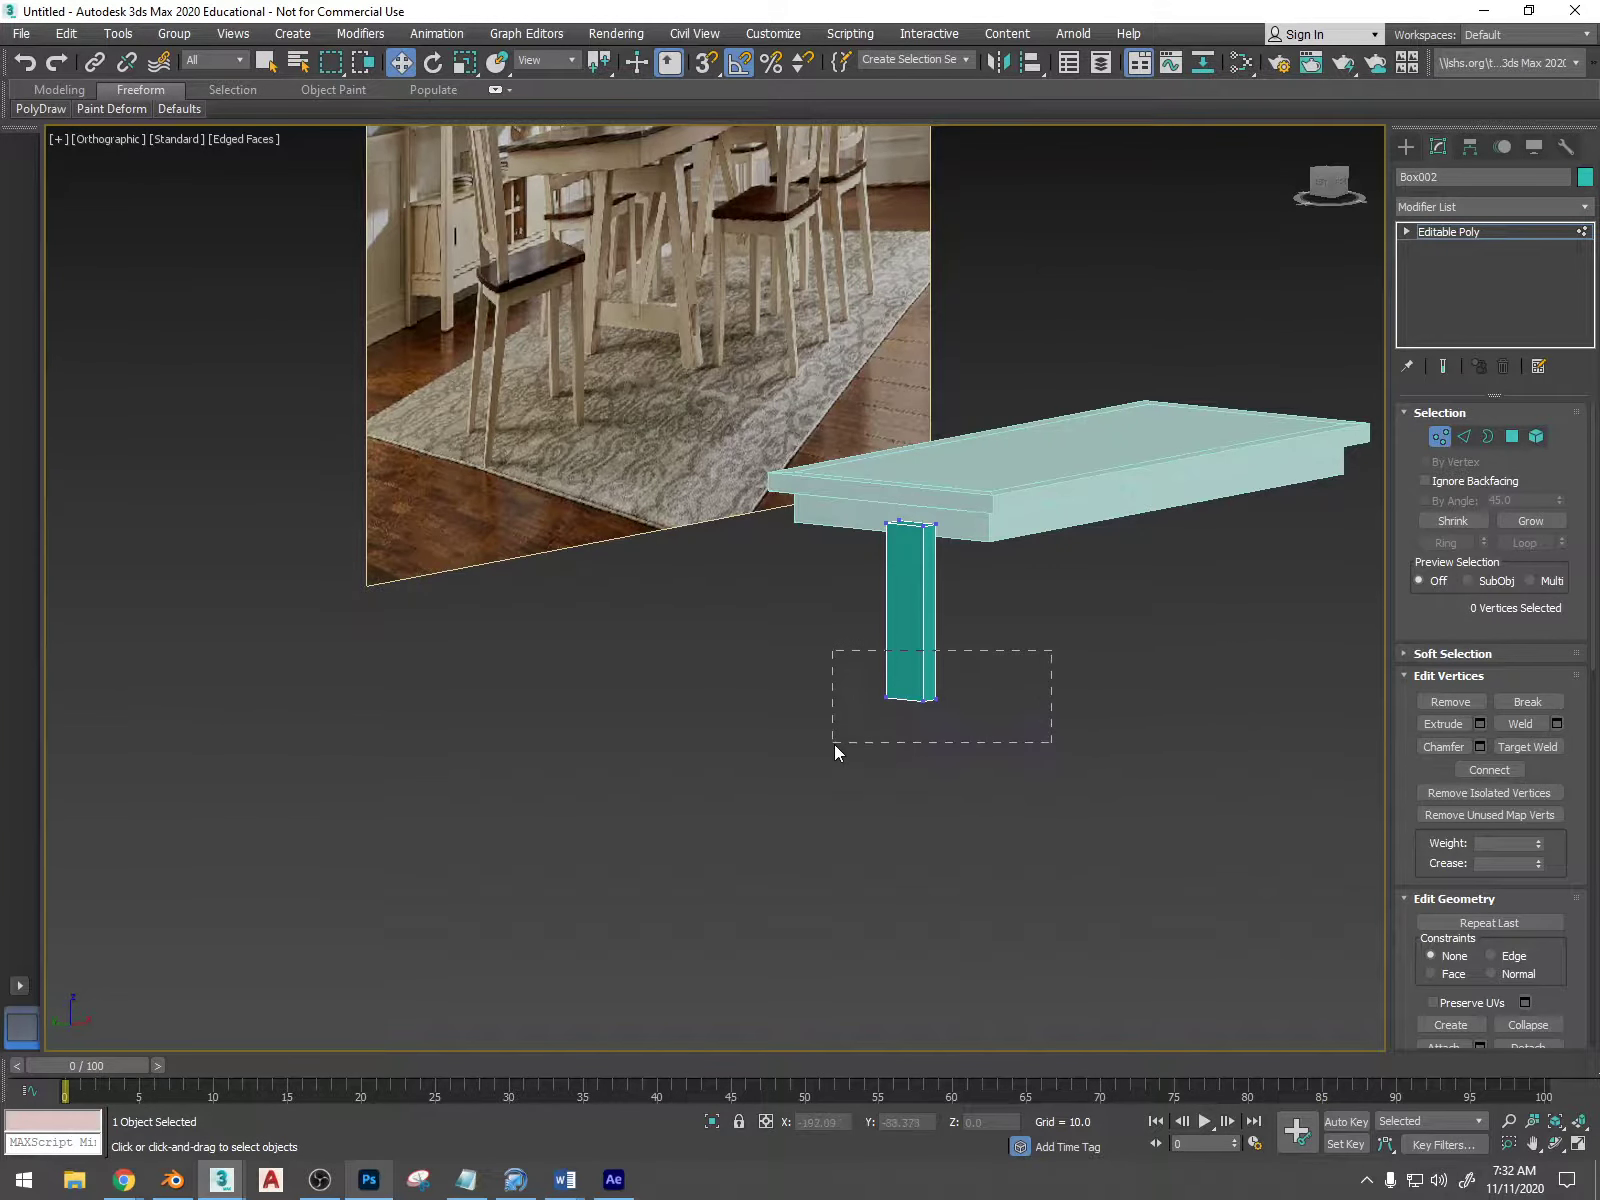
pyautogui.moveTo(834, 744); pyautogui.dragTo(846, 745)
pyautogui.moveTo(911, 636); pyautogui.dragTo(911, 805)
pyautogui.keyDown('alt'); pyautogui.moveTo(911, 805); pyautogui.dragTo(1064, 742, button='middle'); pyautogui.keyUp('alt')
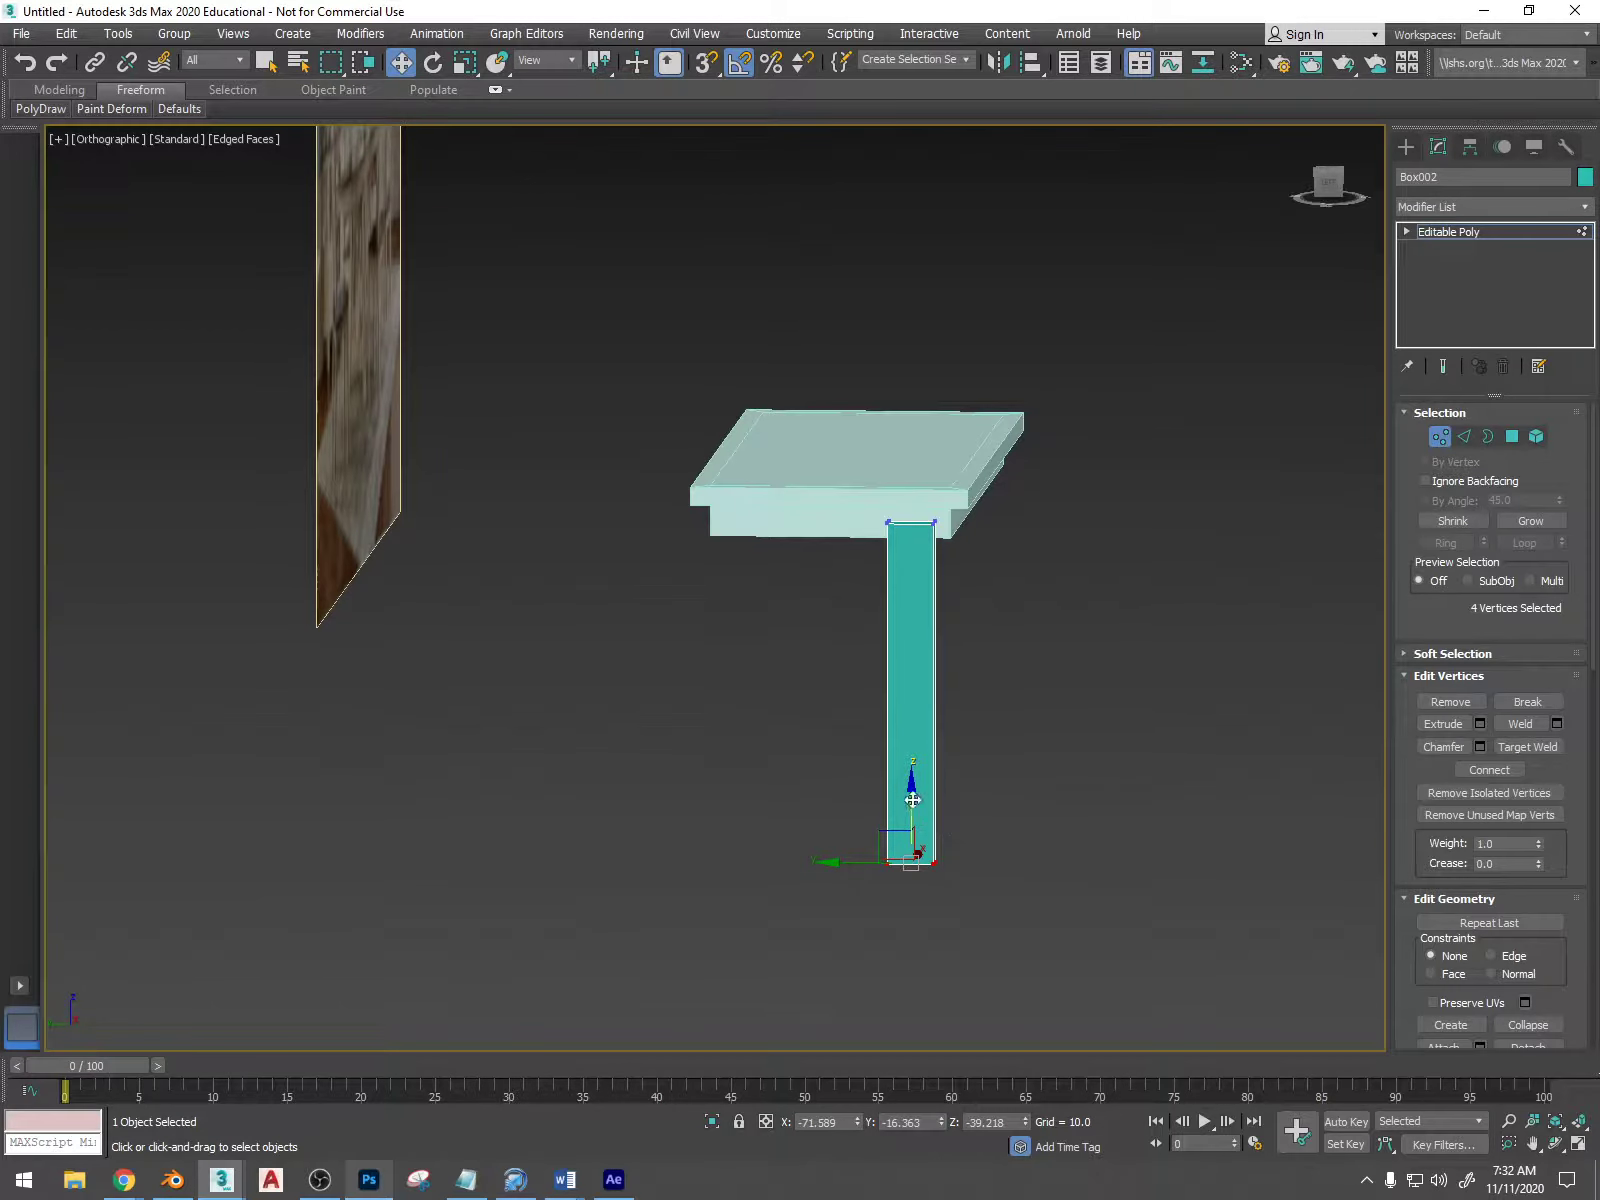
pyautogui.moveTo(911, 803); pyautogui.dragTo(911, 778)
pyautogui.keyDown('alt'); pyautogui.moveTo(1064, 700); pyautogui.dragTo(1112, 578, button='middle'); pyautogui.keyUp('alt')
pyautogui.moveTo(925, 775); pyautogui.dragTo(911, 745)
pyautogui.keyDown('alt'); pyautogui.moveTo(1004, 704); pyautogui.dragTo(897, 510, button='middle'); pyautogui.keyUp('alt')
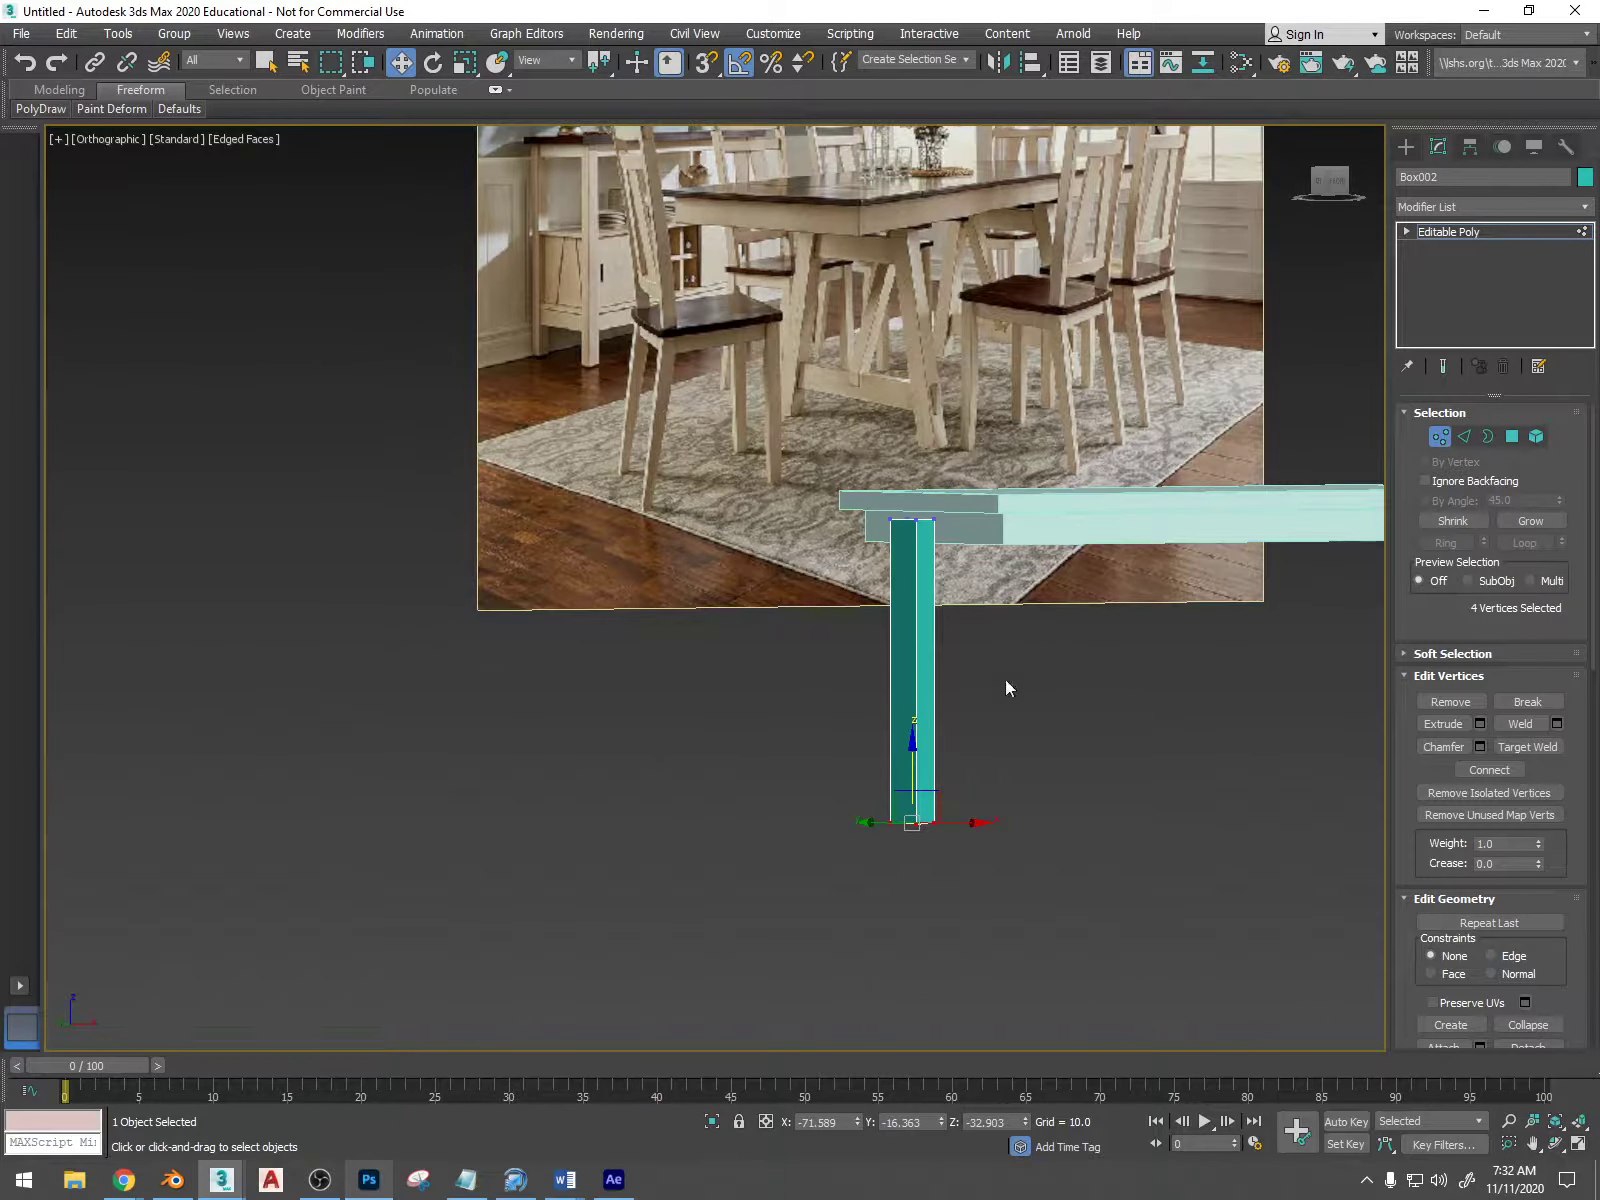
# - Shift the leg's bottom vertices outward to about Y -25.9 to slant the leg, and leave vertex editing
pyautogui.keyDown('alt'); pyautogui.moveTo(1000, 410); pyautogui.dragTo(1292, 402, button='middle'); pyautogui.keyUp('alt')
pyautogui.keyDown('alt'); pyautogui.moveTo(942, 398); pyautogui.dragTo(841, 400, button='middle'); pyautogui.keyUp('alt')
pyautogui.moveTo(1150, 369); pyautogui.dragTo(1222, 385, button='middle')
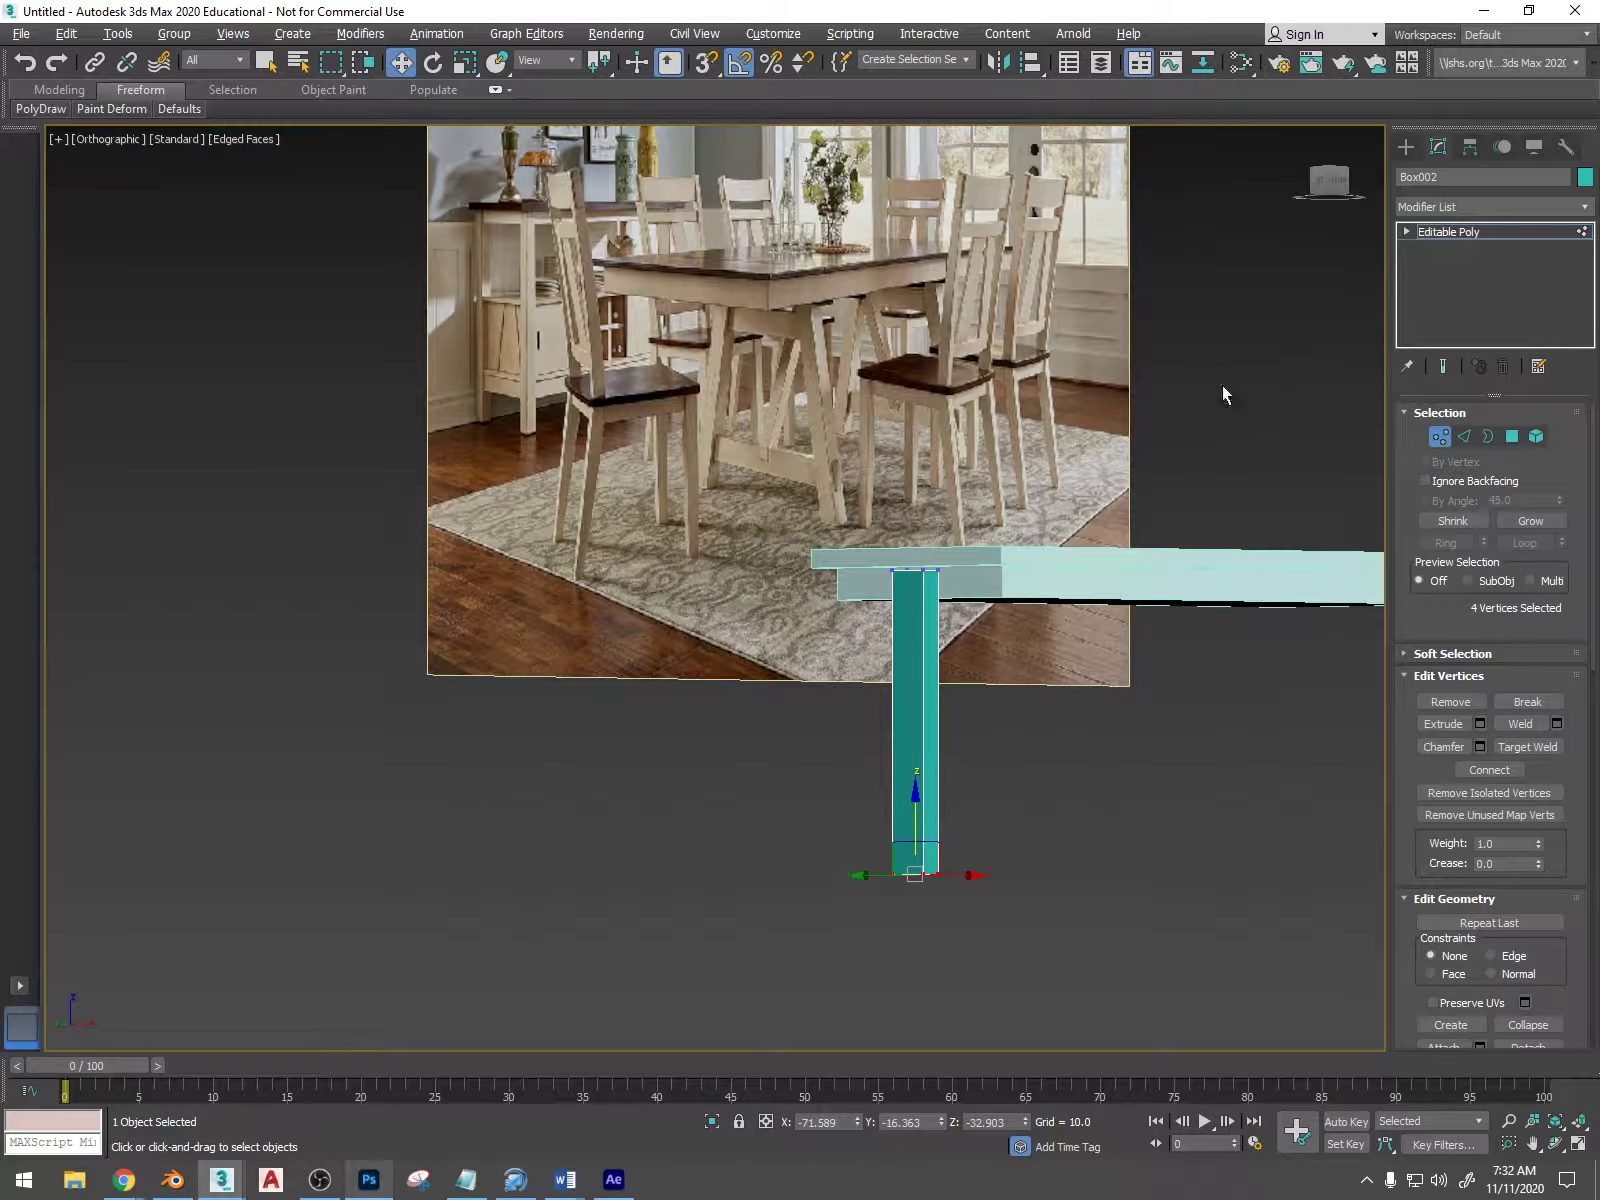
pyautogui.click(1323, 183)
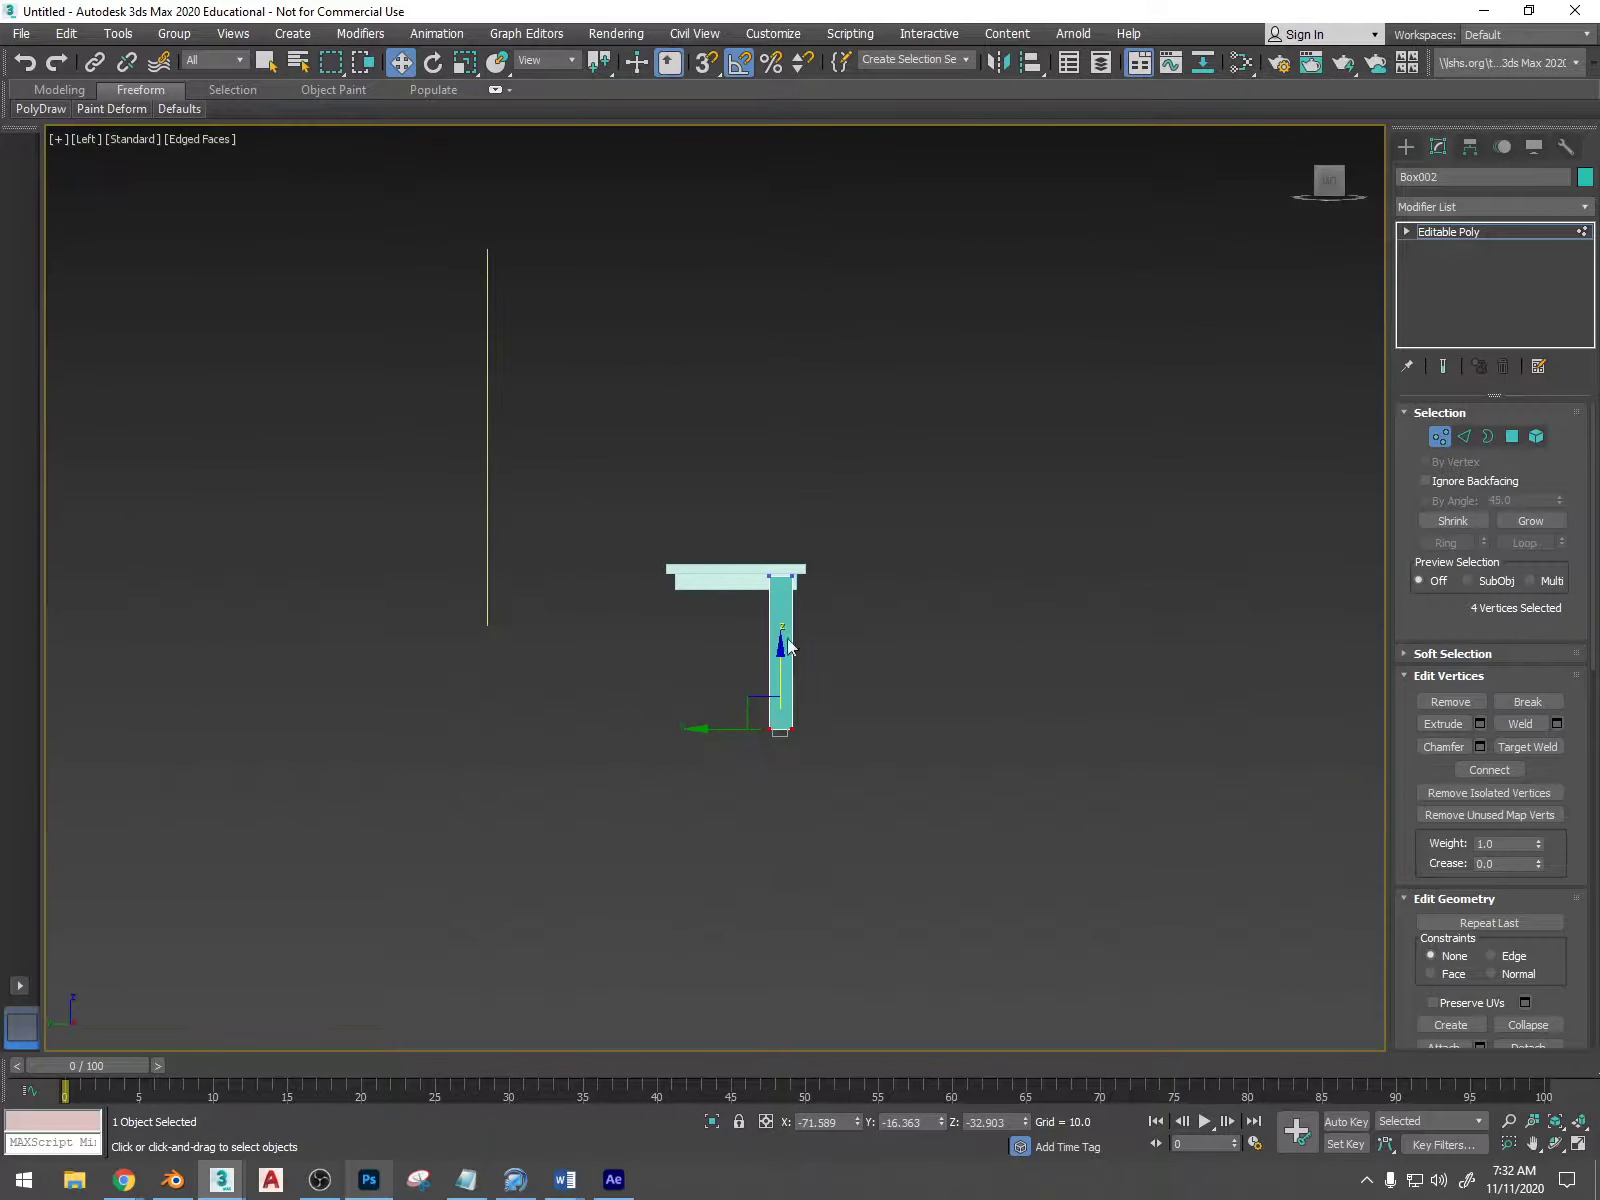
pyautogui.moveTo(824, 809); pyautogui.dragTo(878, 810)
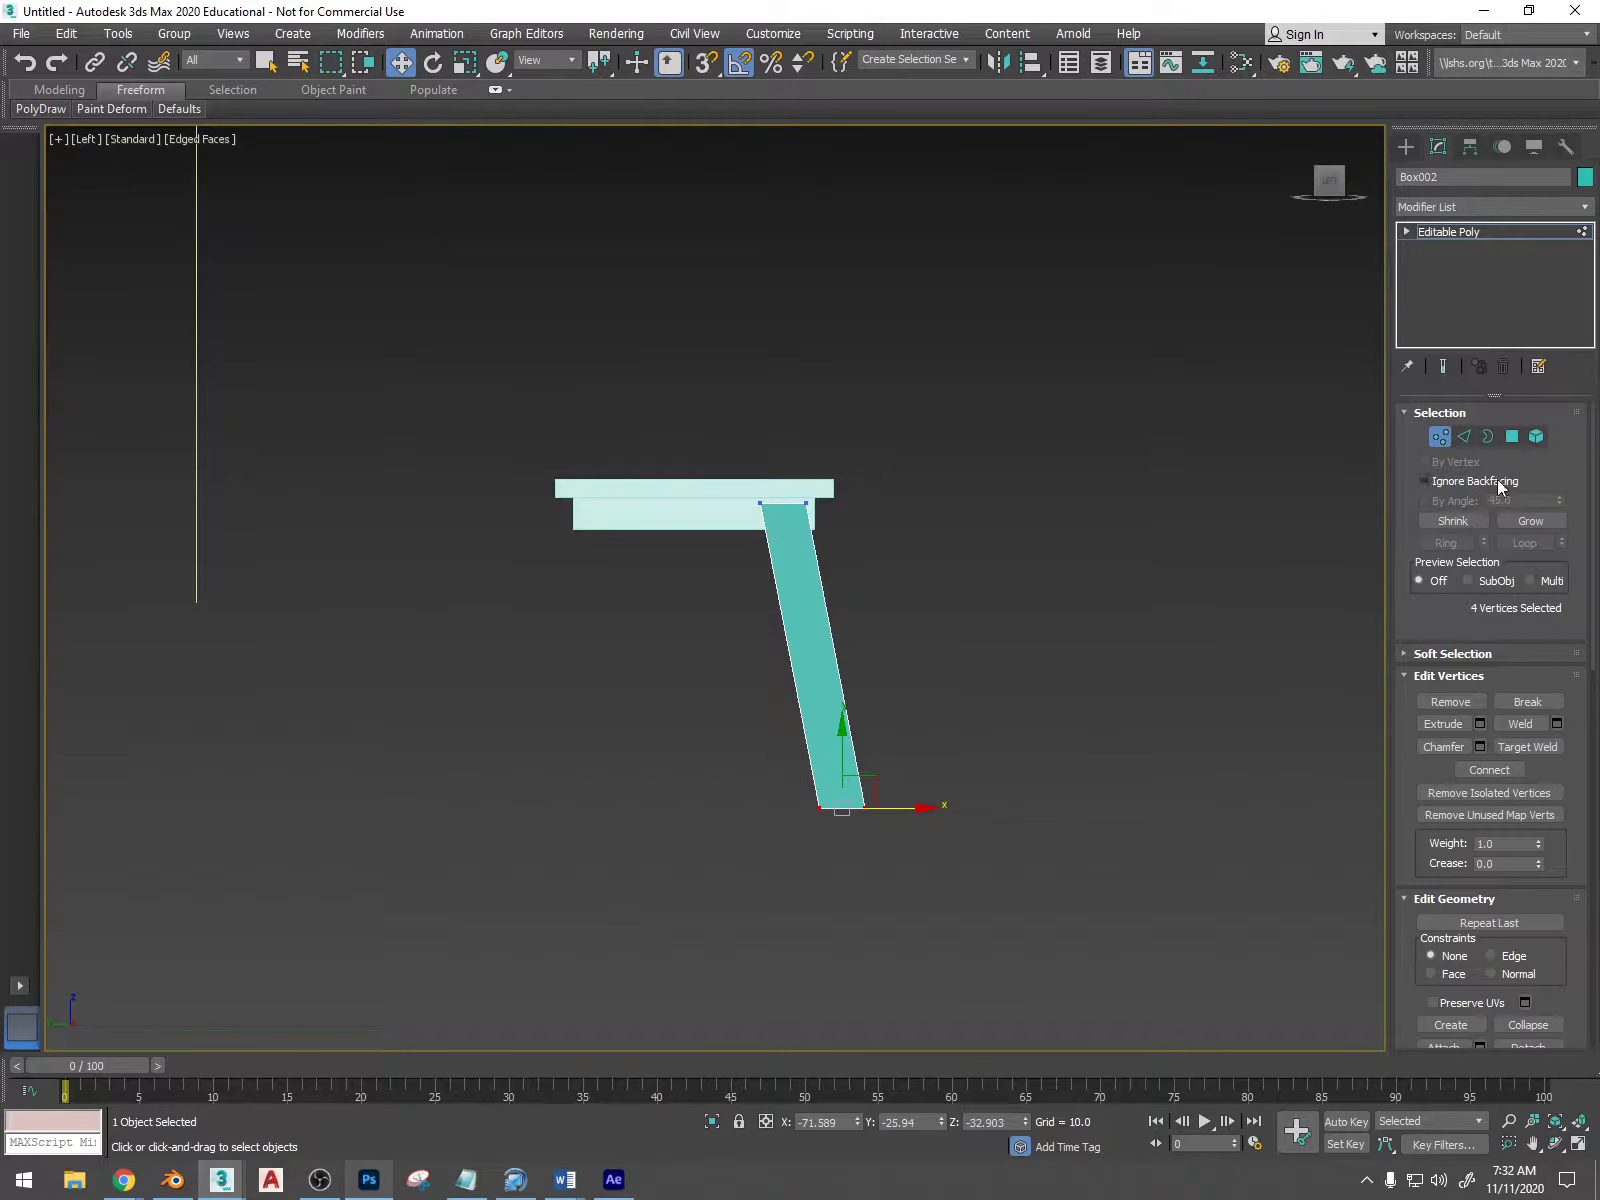
pyautogui.click(1440, 438)
# - In the front view, move the leg along X to about -54, under the near end of the tabletop
pyautogui.keyDown('alt'); pyautogui.moveTo(846, 596); pyautogui.dragTo(714, 611, button='middle'); pyautogui.keyUp('alt')
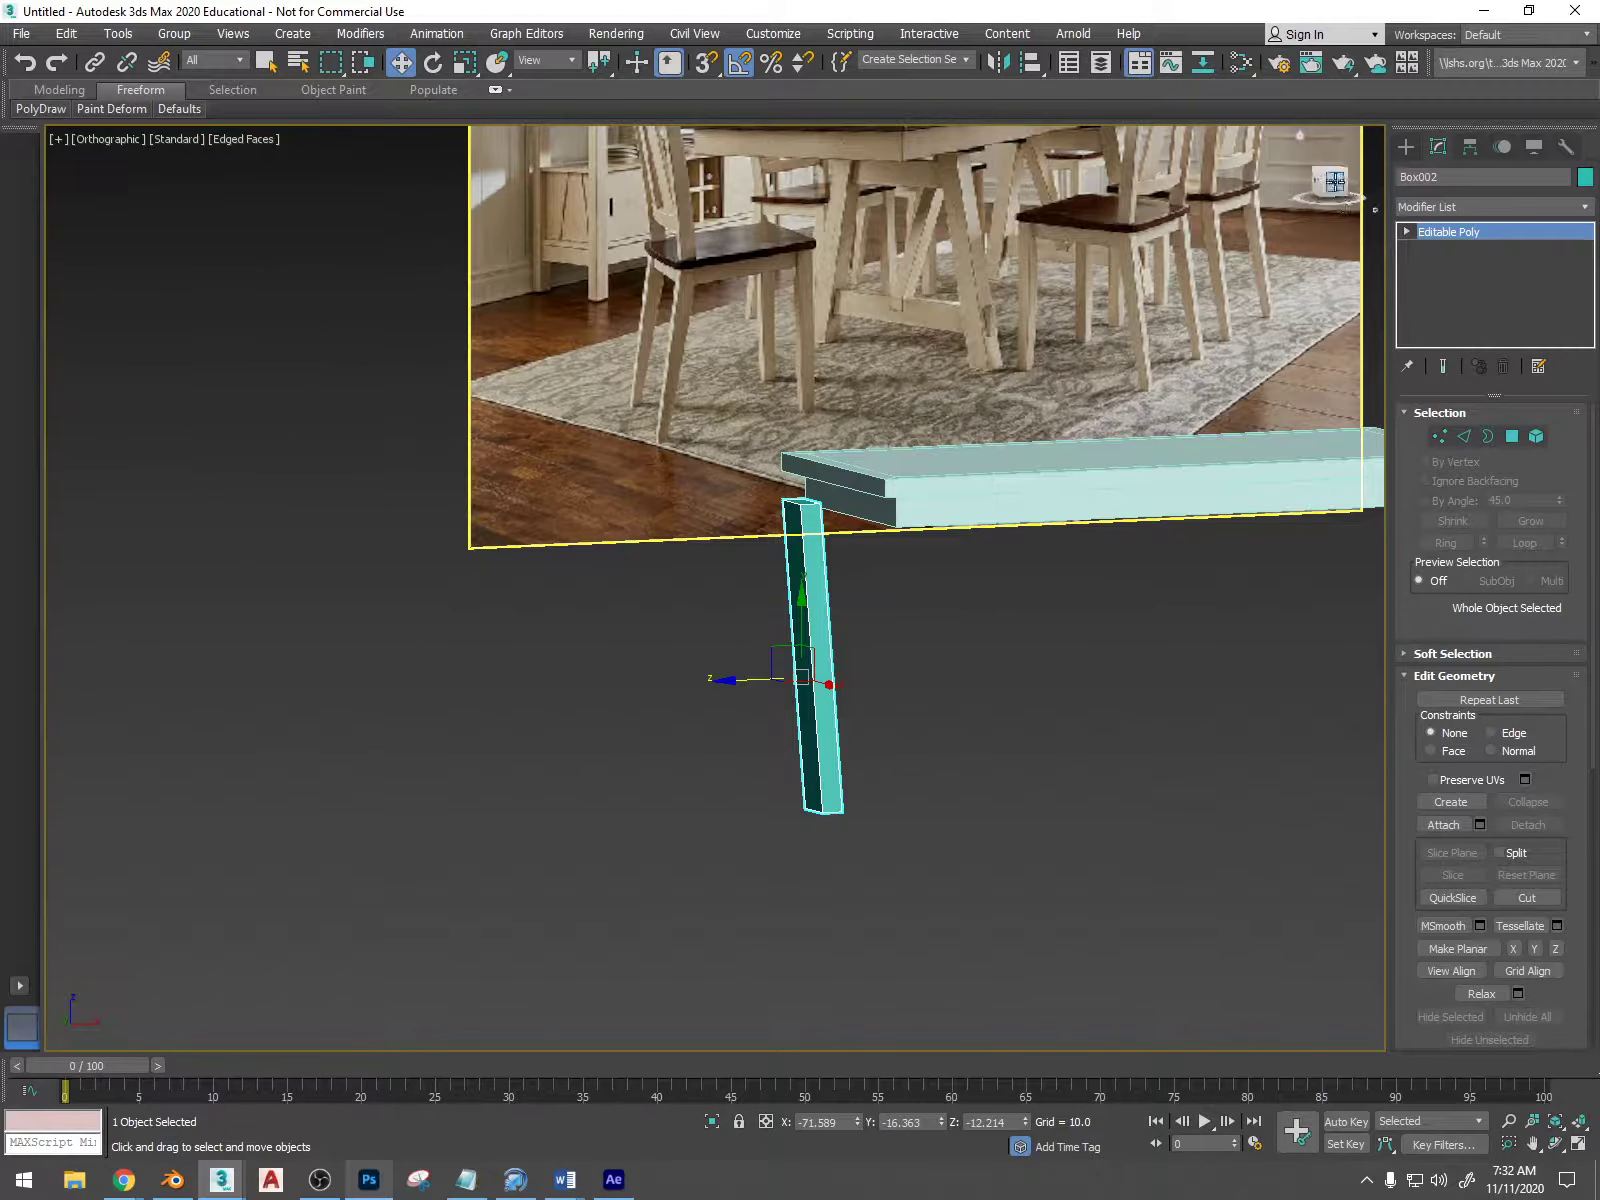
pyautogui.press('f')
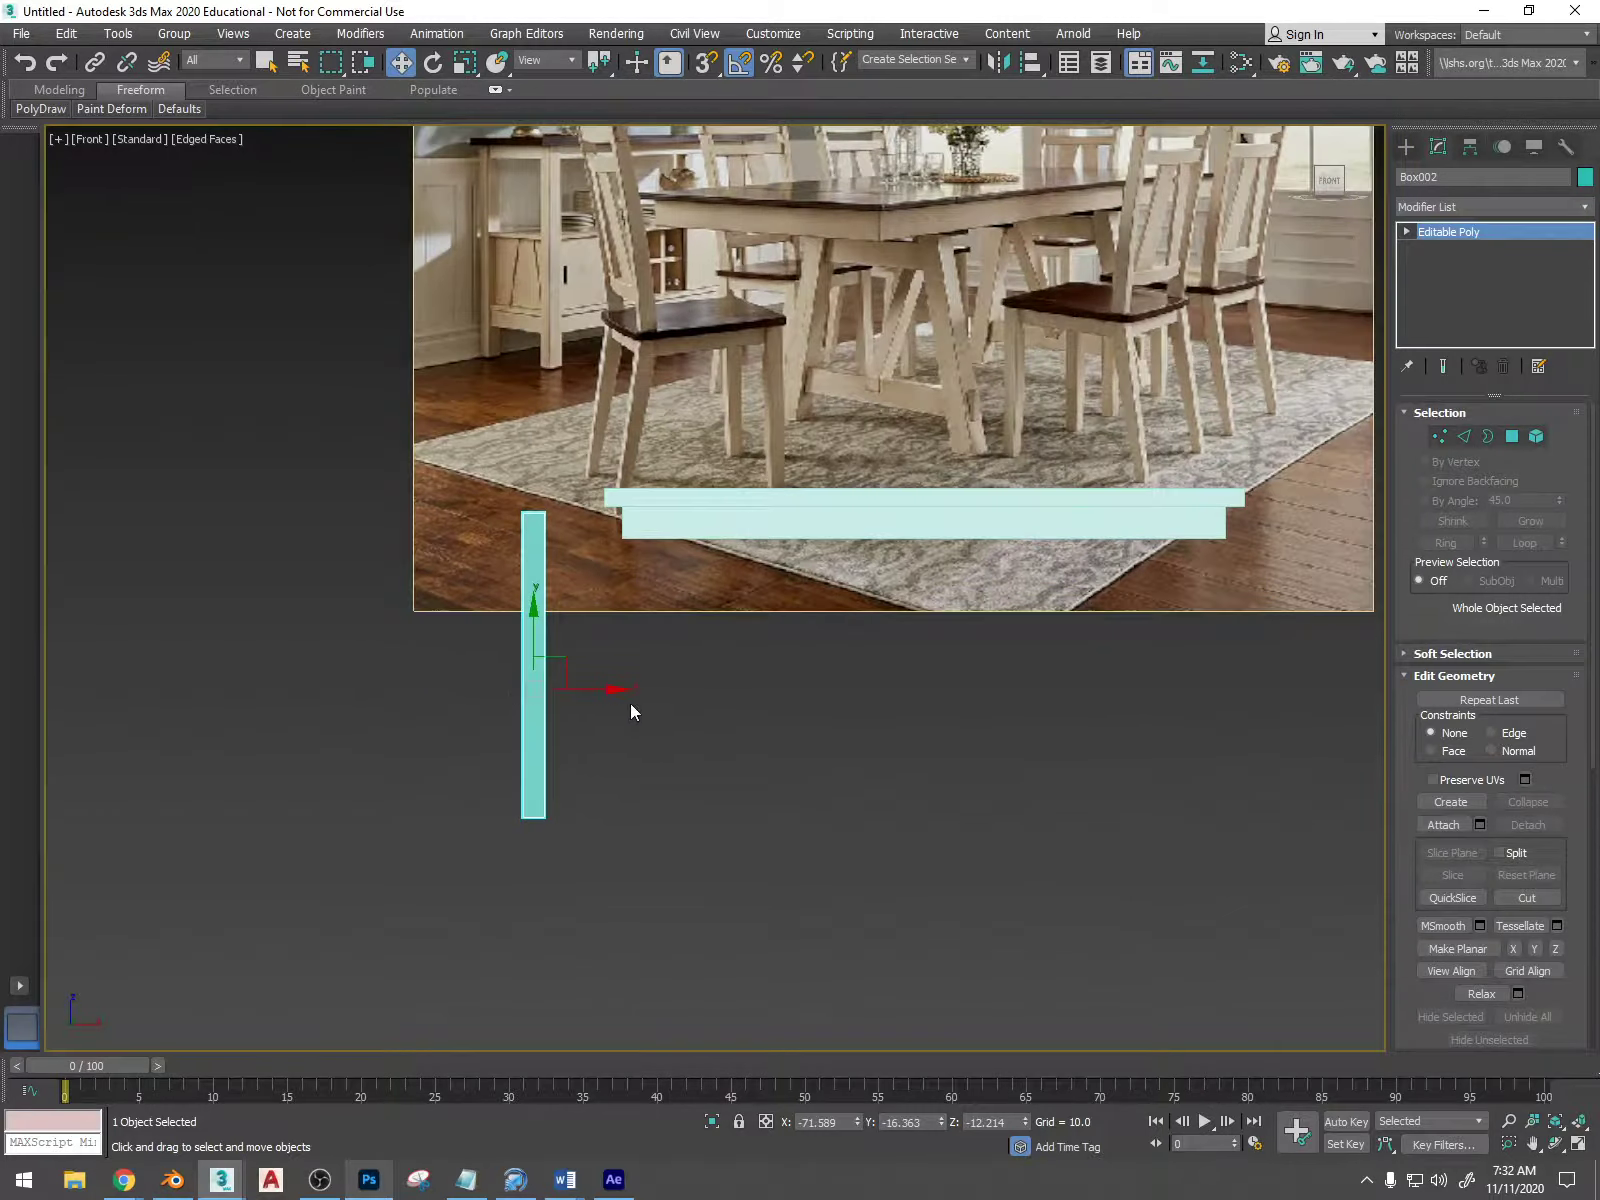
pyautogui.moveTo(602, 689); pyautogui.dragTo(710, 689)
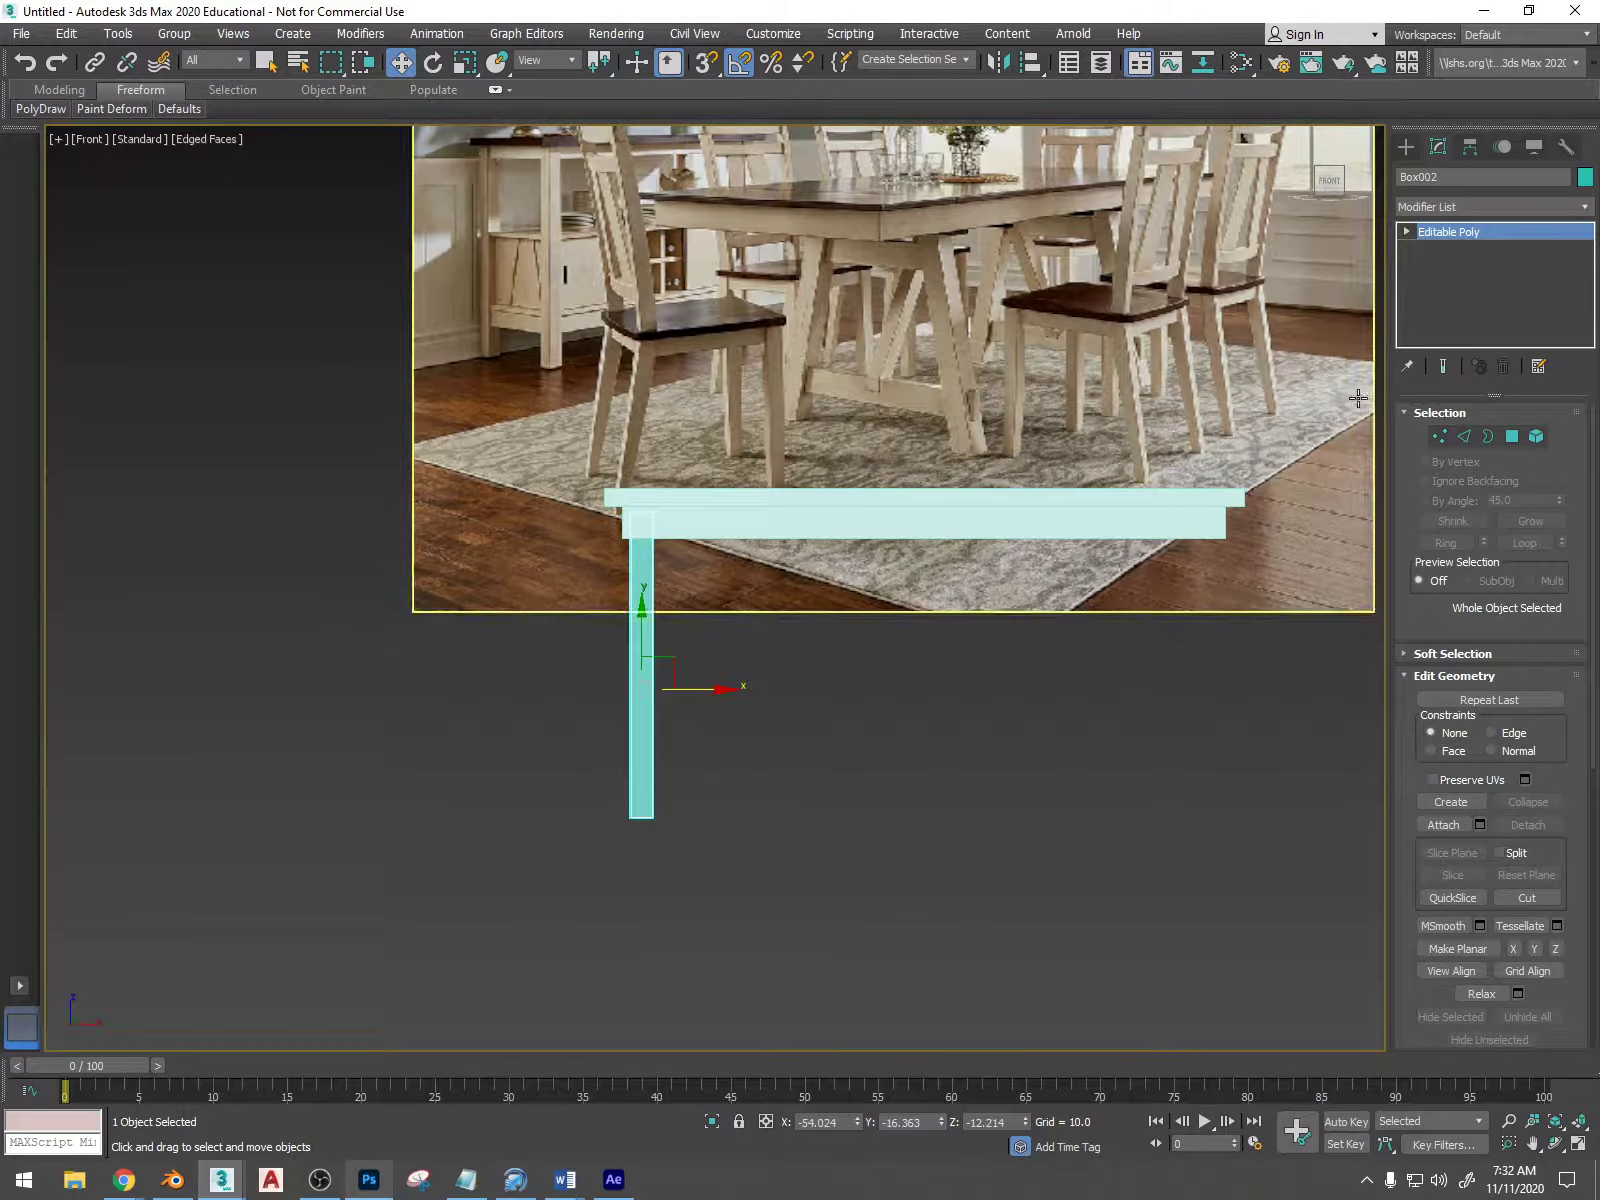
# - Scale the leg slightly wider along the X axis
pyautogui.press('r')
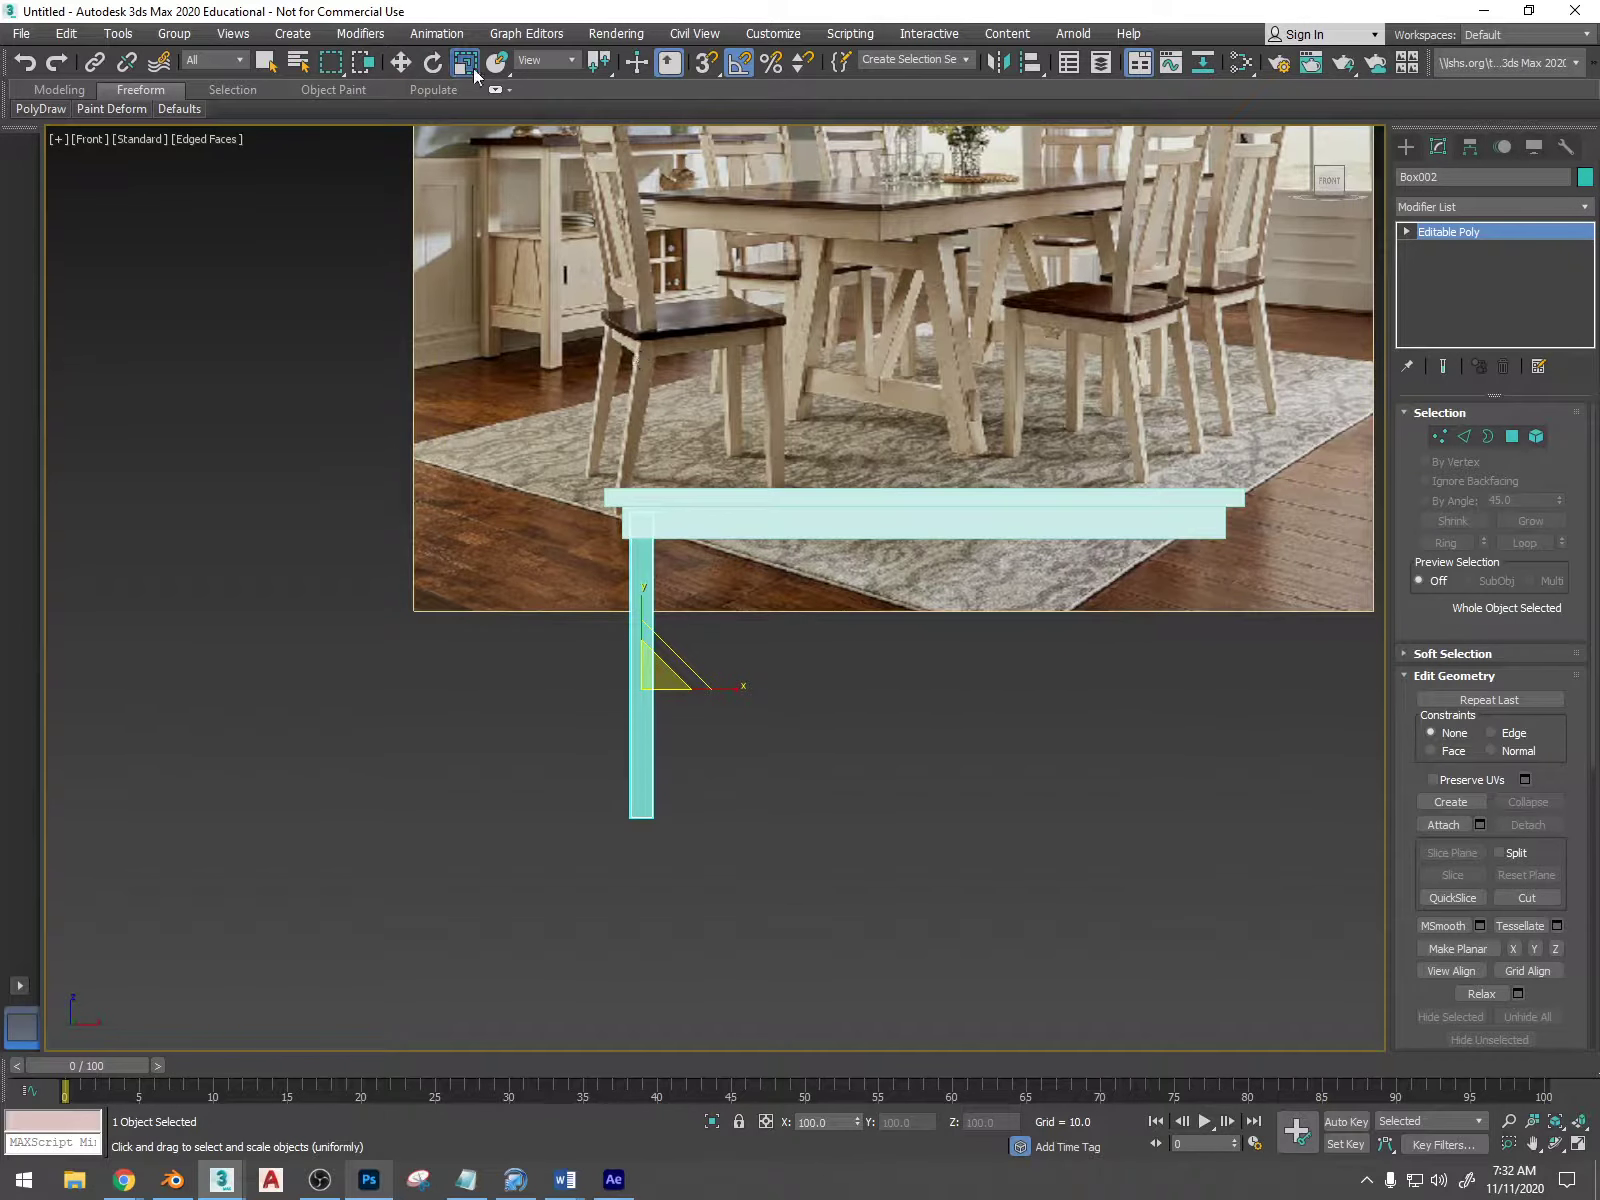
pyautogui.moveTo(465, 68); pyautogui.dragTo(465, 100)
pyautogui.press('r')
pyautogui.moveTo(733, 690); pyautogui.dragTo(748, 683)
pyautogui.press('w')
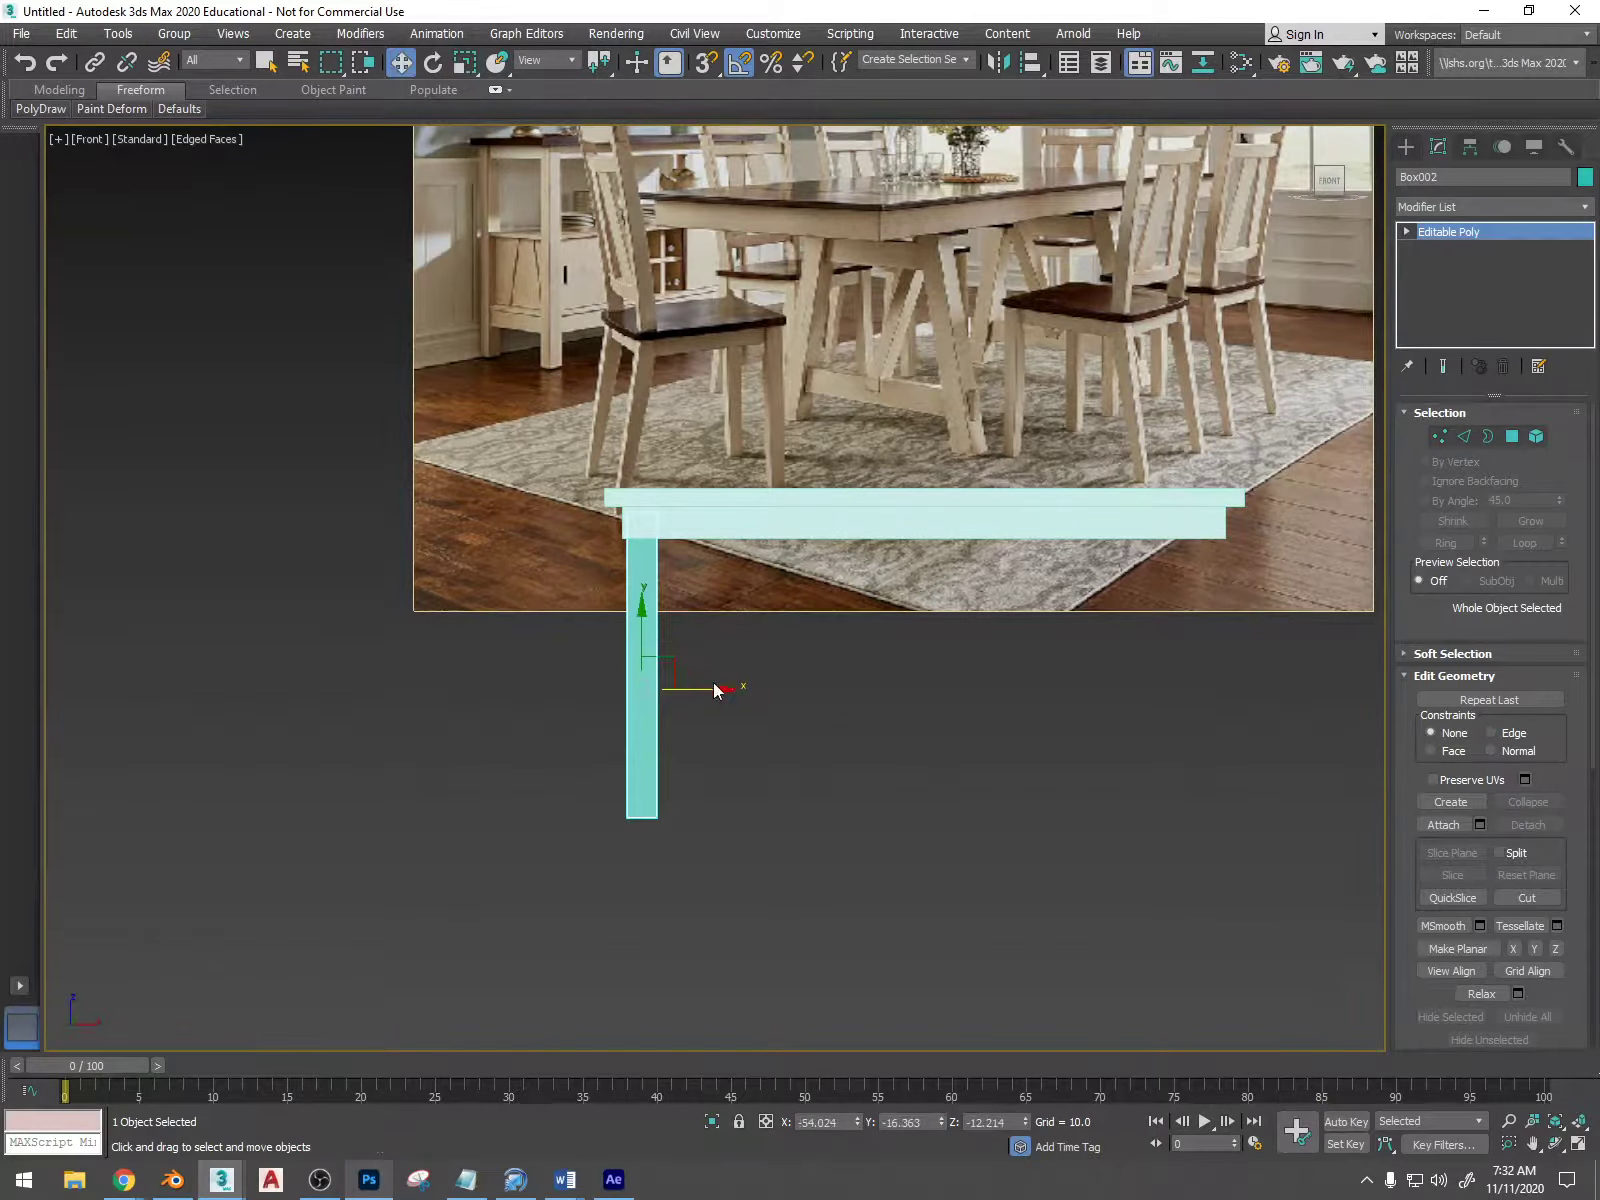
pyautogui.click(732, 696)
# - Clone the leg as a copy along X to about 32.4, at the opposite end of the tabletop
pyautogui.click(646, 630)
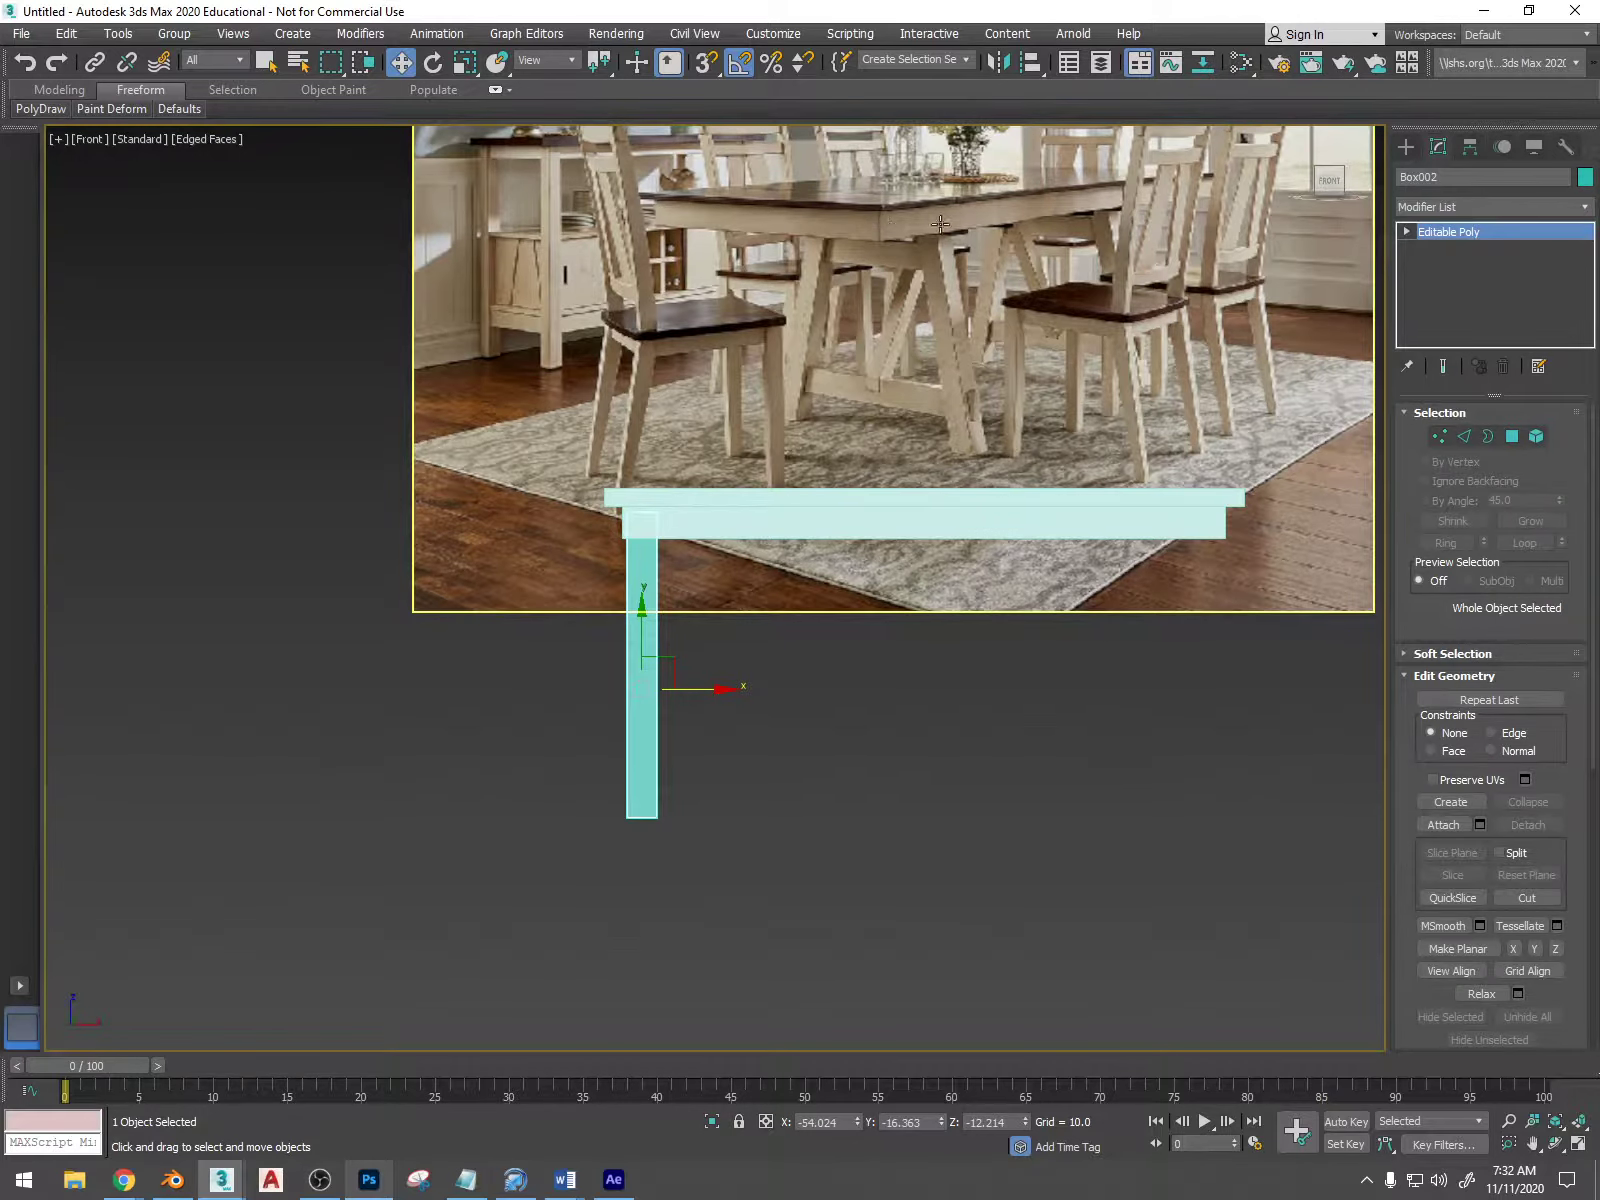
pyautogui.moveTo(718, 686); pyautogui.dragTo(1235, 692)
pyautogui.click(818, 679)
# - Clone both legs as copies toward the table's back side and rotate the copies 180° about Z
pyautogui.moveTo(938, 715)
pyautogui.keyDown('alt'); pyautogui.mouseDown(button='middle')
pyautogui.moveTo(1232, 718)
pyautogui.moveTo(1072, 632)
pyautogui.moveTo(1068, 658)
pyautogui.moveTo(1136, 664)
pyautogui.mouseUp(button='middle'); pyautogui.keyUp('alt')
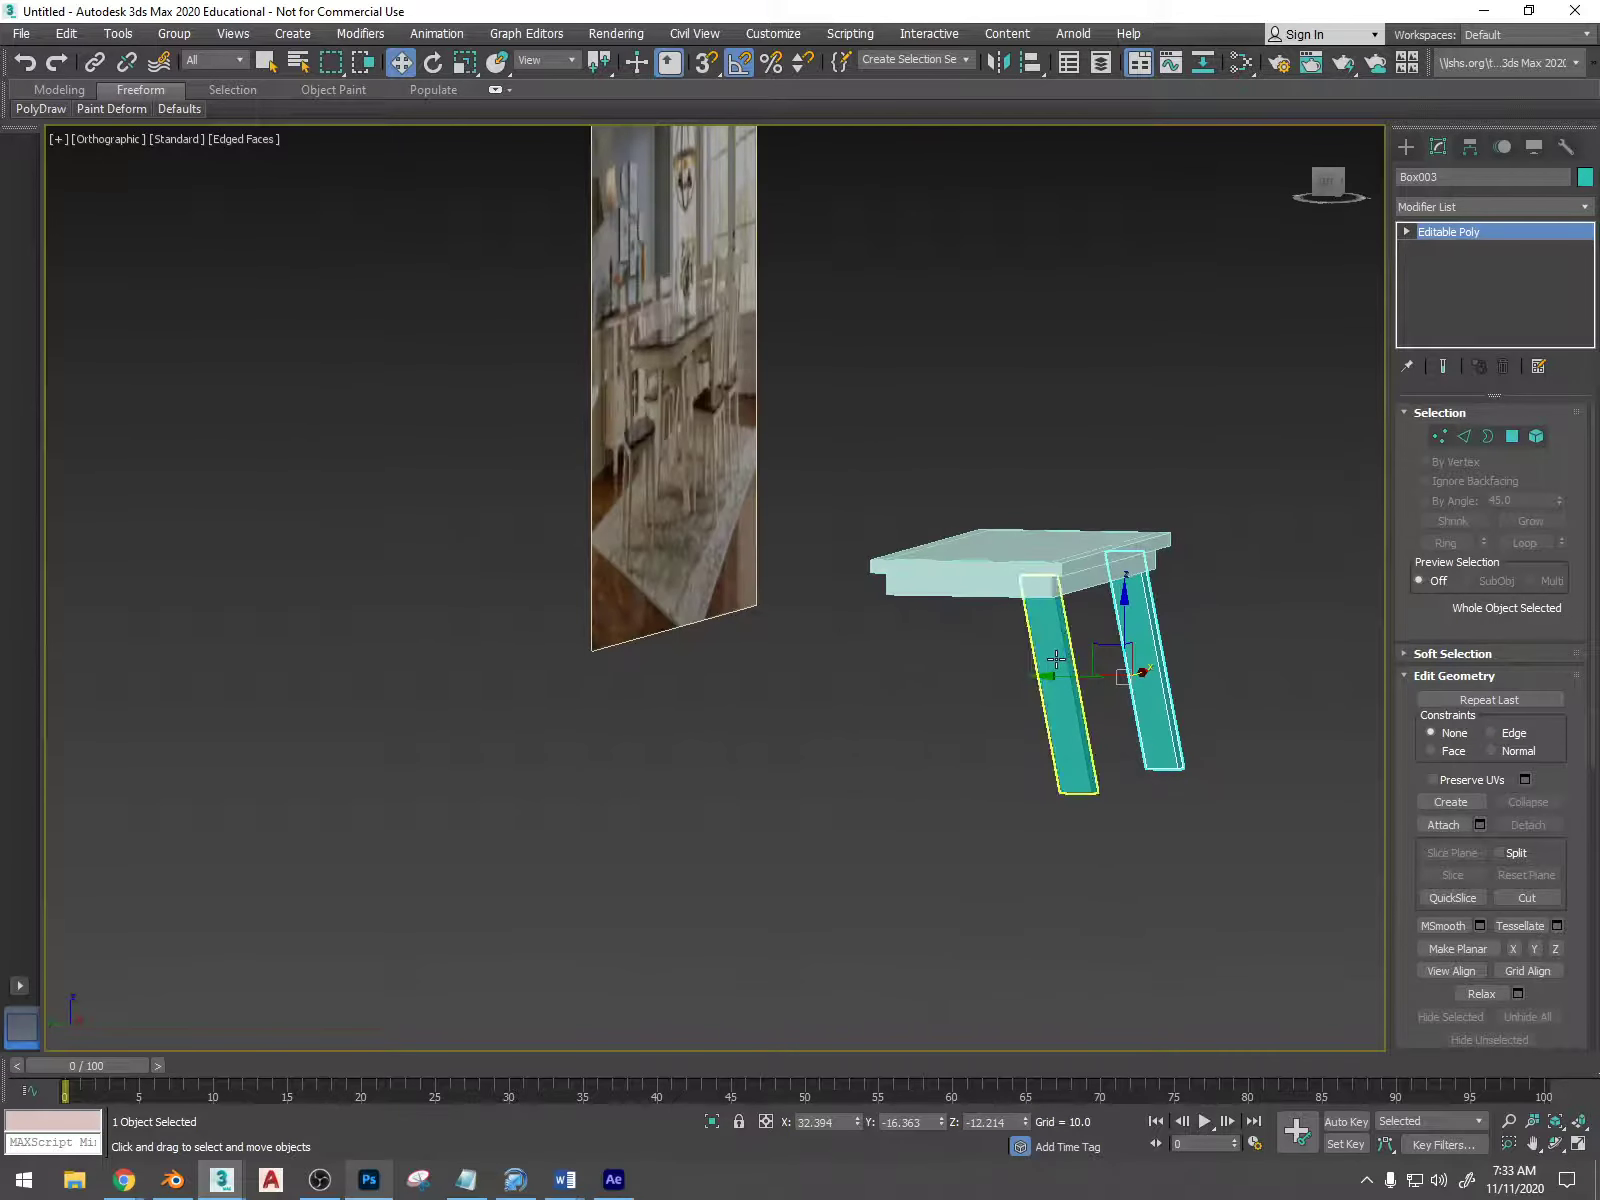
pyautogui.moveTo(1207, 669); pyautogui.dragTo(982, 750)
pyautogui.moveTo(1040, 690)
pyautogui.keyDown('shift'); pyautogui.mouseDown()
pyautogui.moveTo(950, 664)
pyautogui.moveTo(845, 665)
pyautogui.mouseUp(); pyautogui.keyUp('shift')
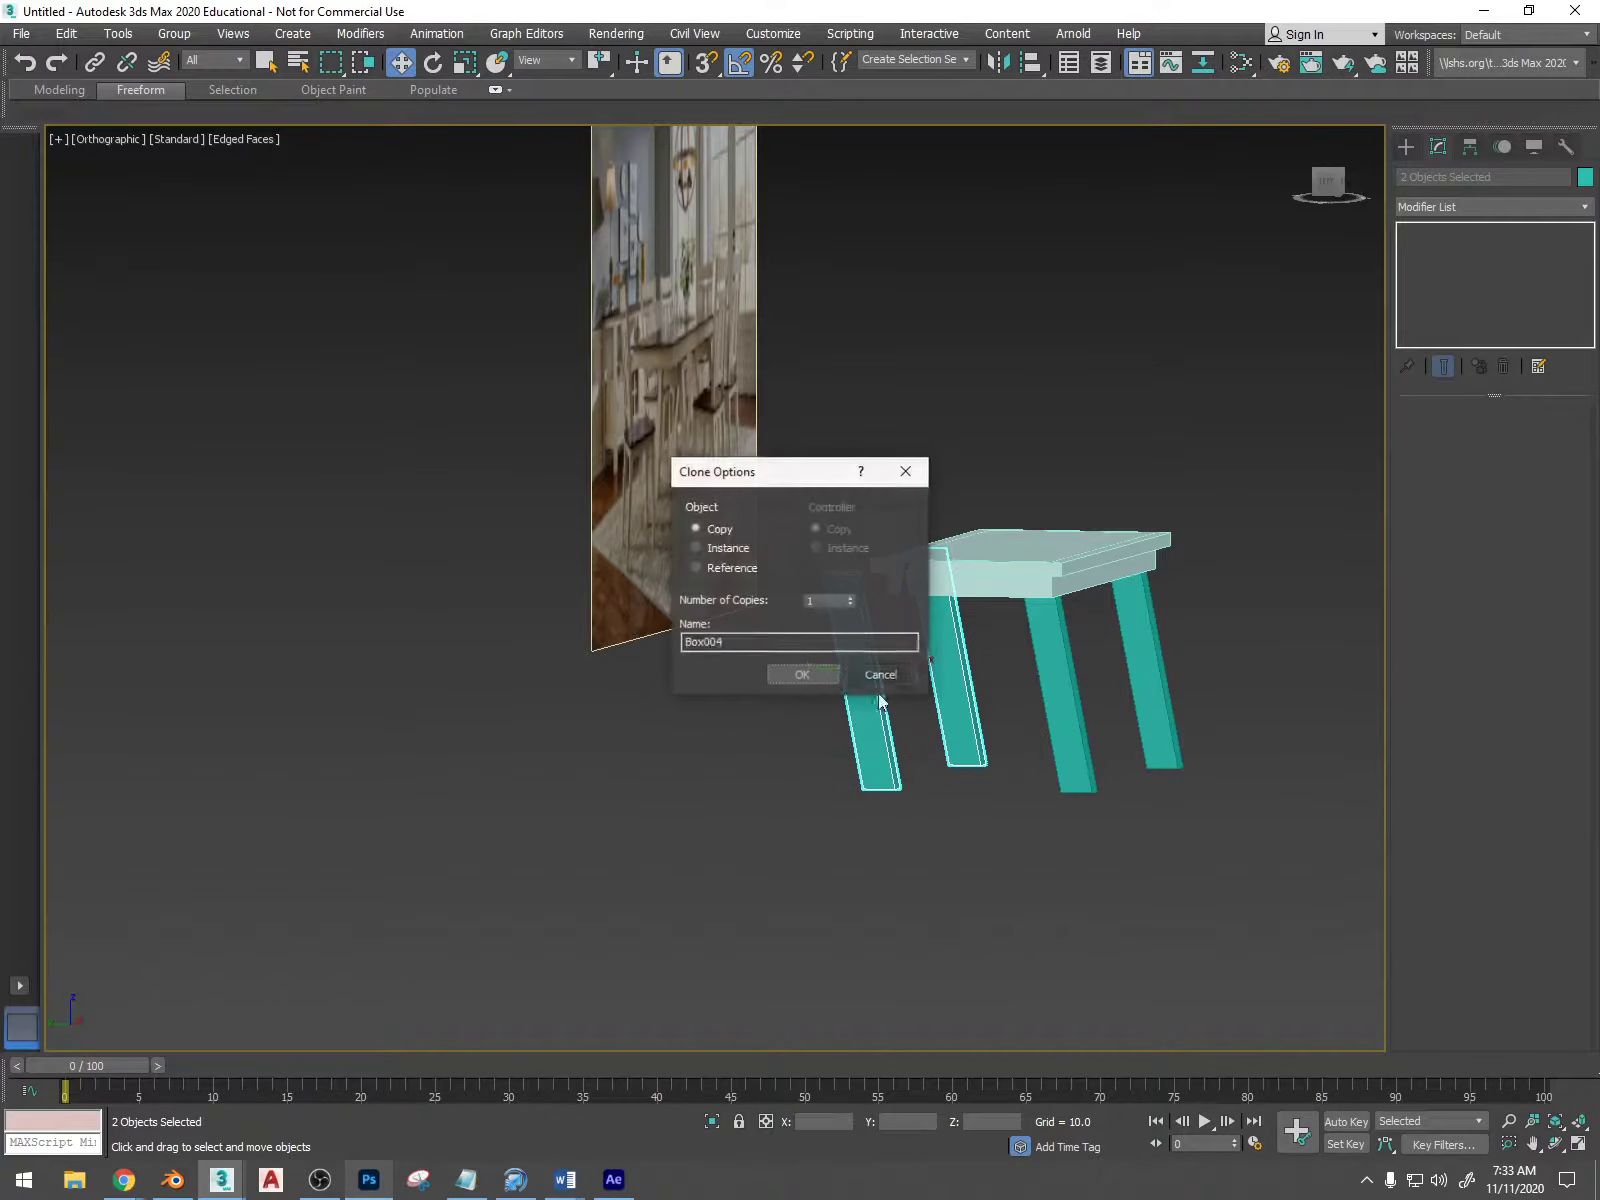
pyautogui.click(816, 678)
pyautogui.press('e')
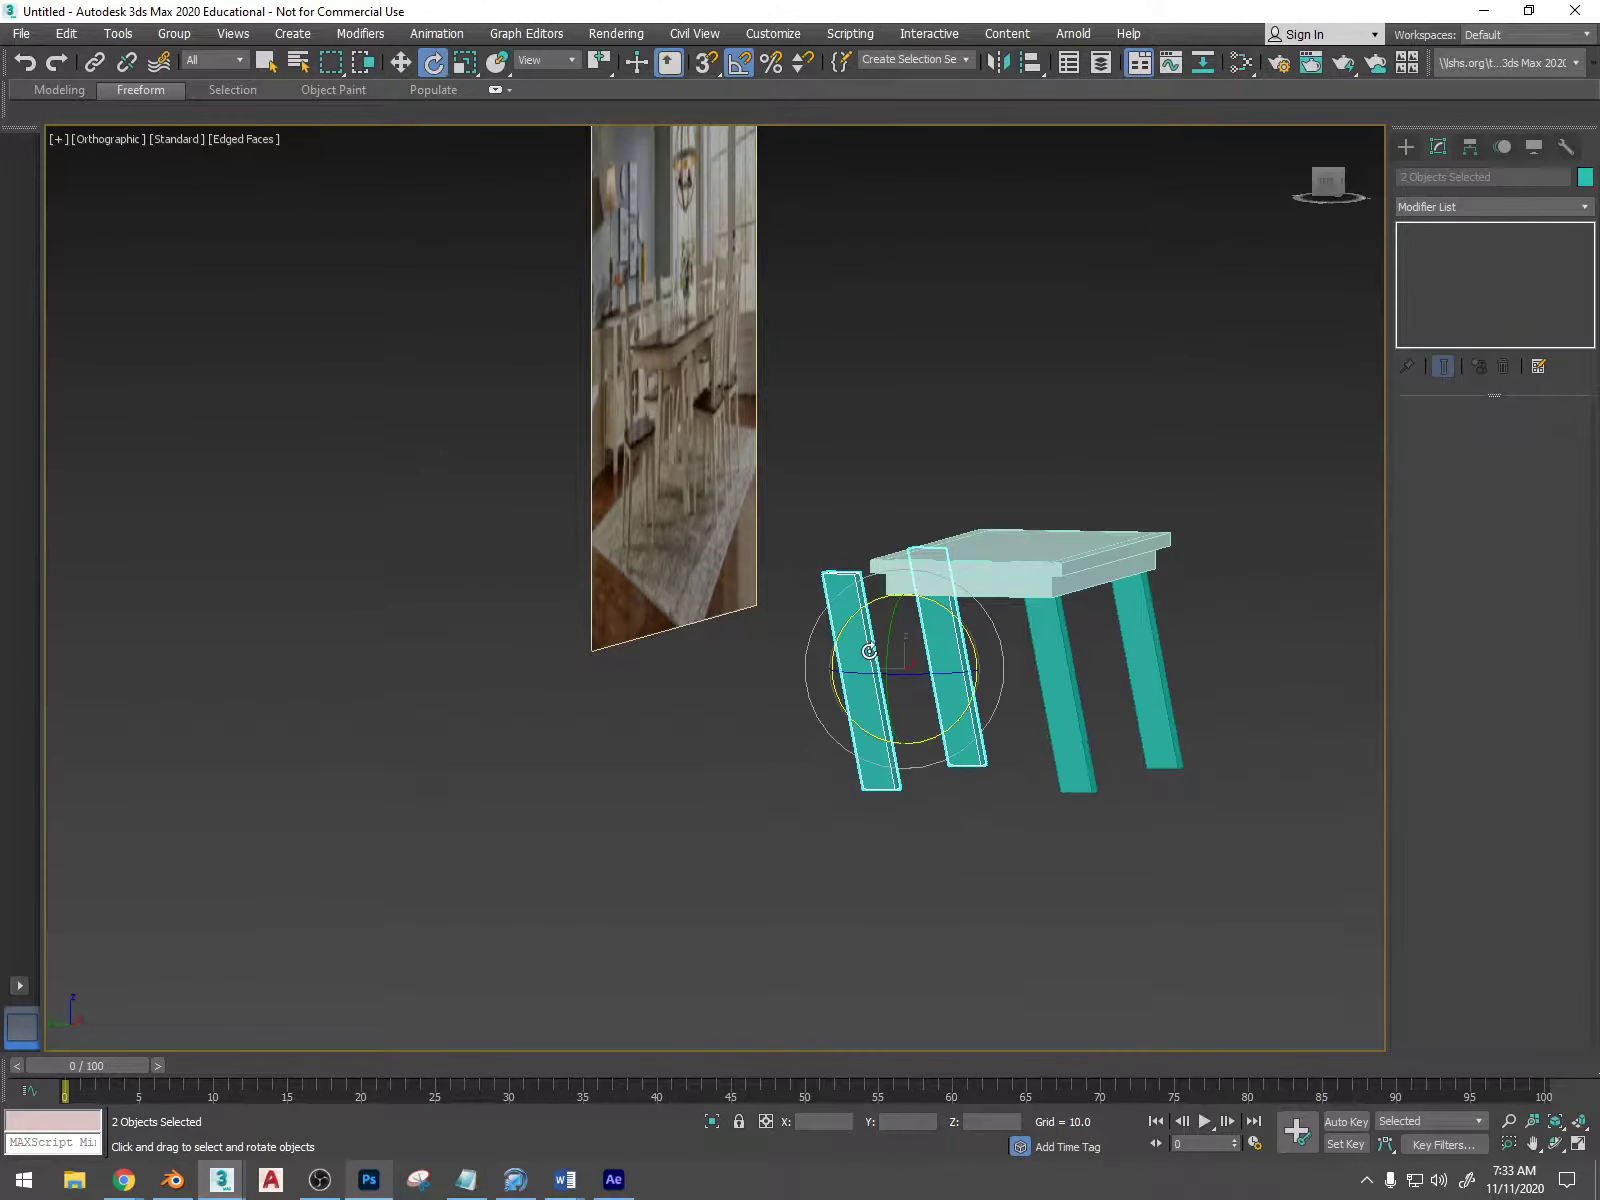
pyautogui.moveTo(868, 668); pyautogui.dragTo(1044, 659)
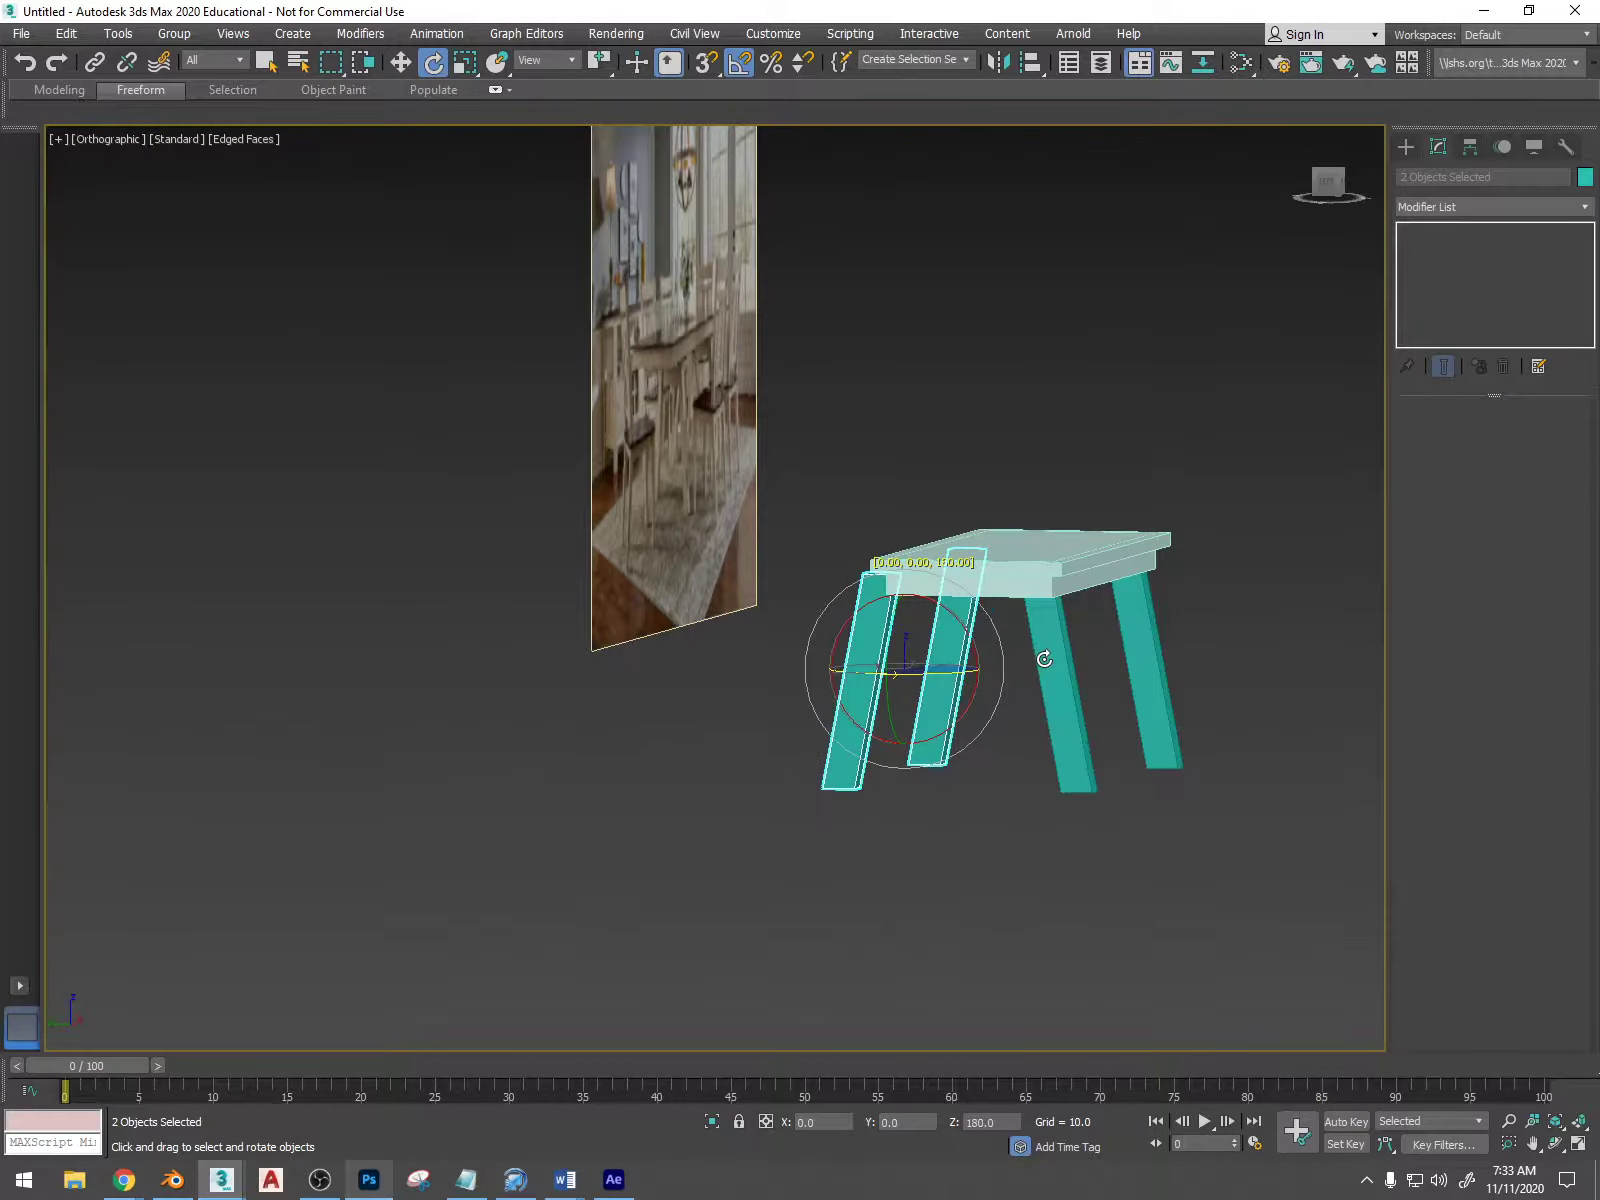
# - Hide the reference picture plane to get a clear view of the table from behind
pyautogui.keyDown('alt'); pyautogui.moveTo(1045, 659); pyautogui.dragTo(688, 712, button='middle'); pyautogui.keyUp('alt')
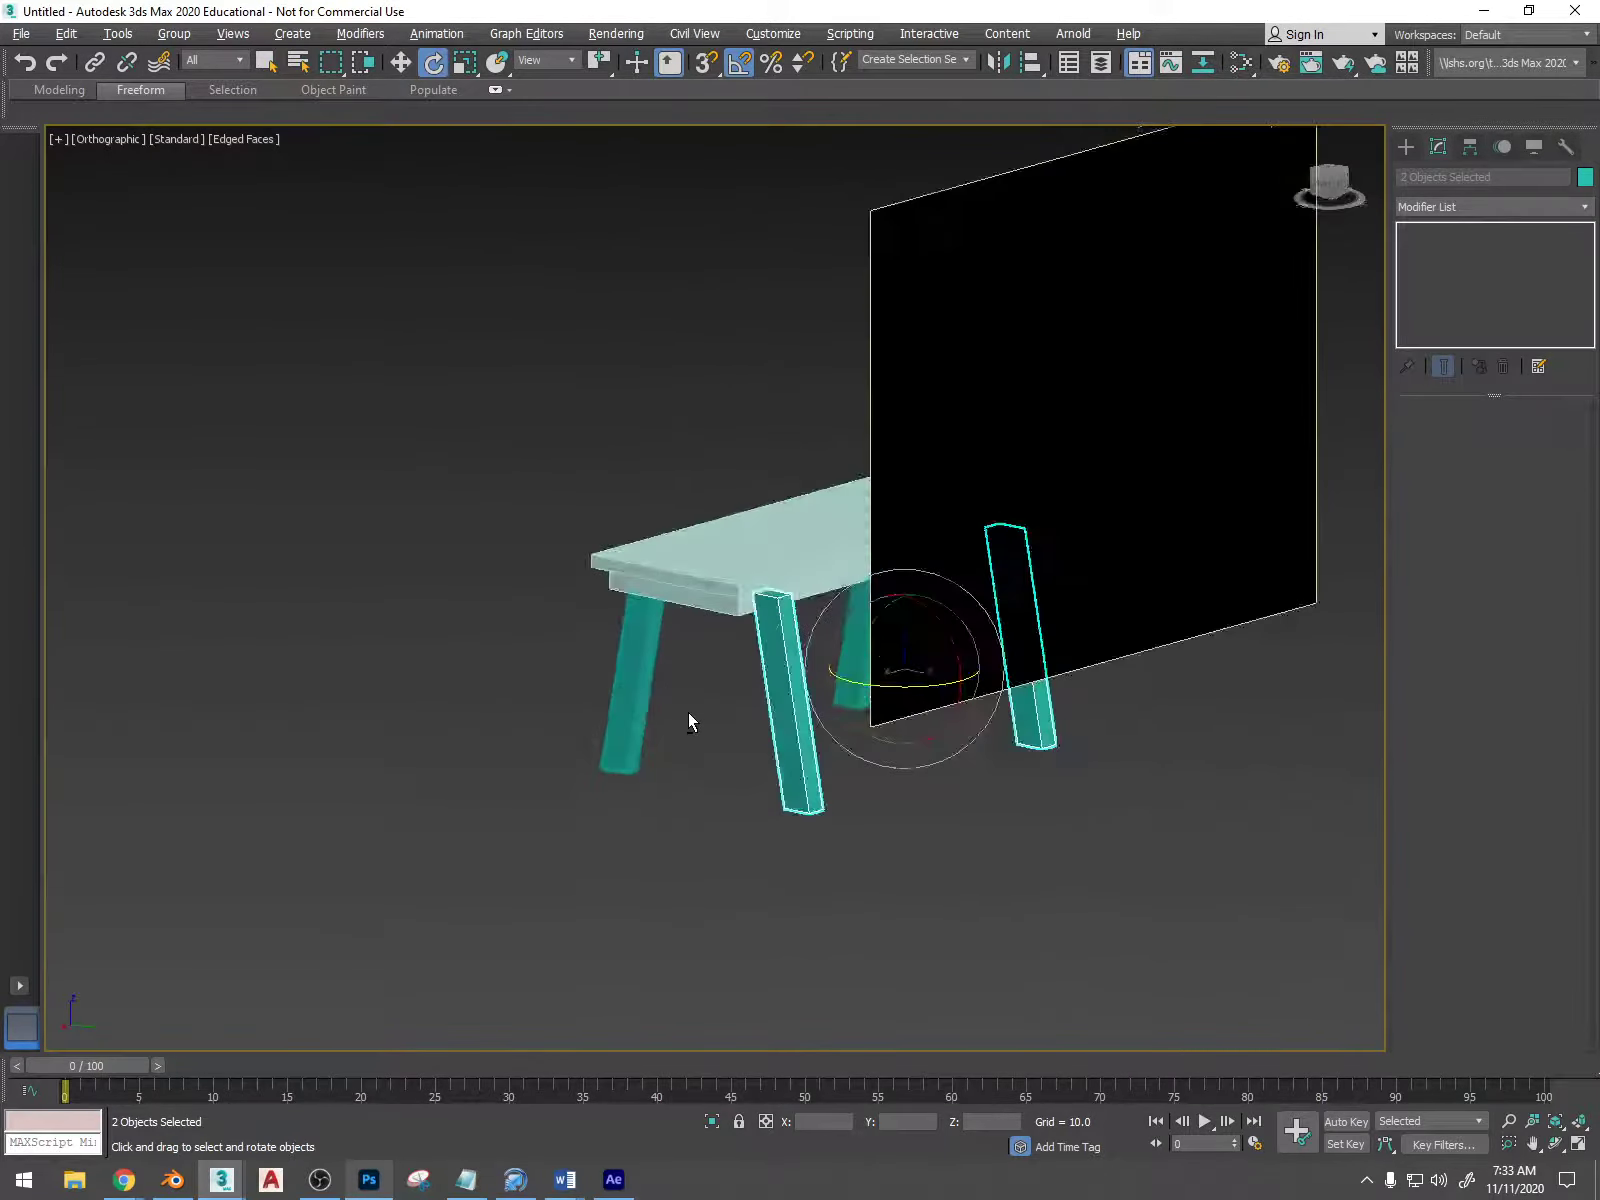
pyautogui.click(1121, 389)
pyautogui.rightClick(1121, 389)
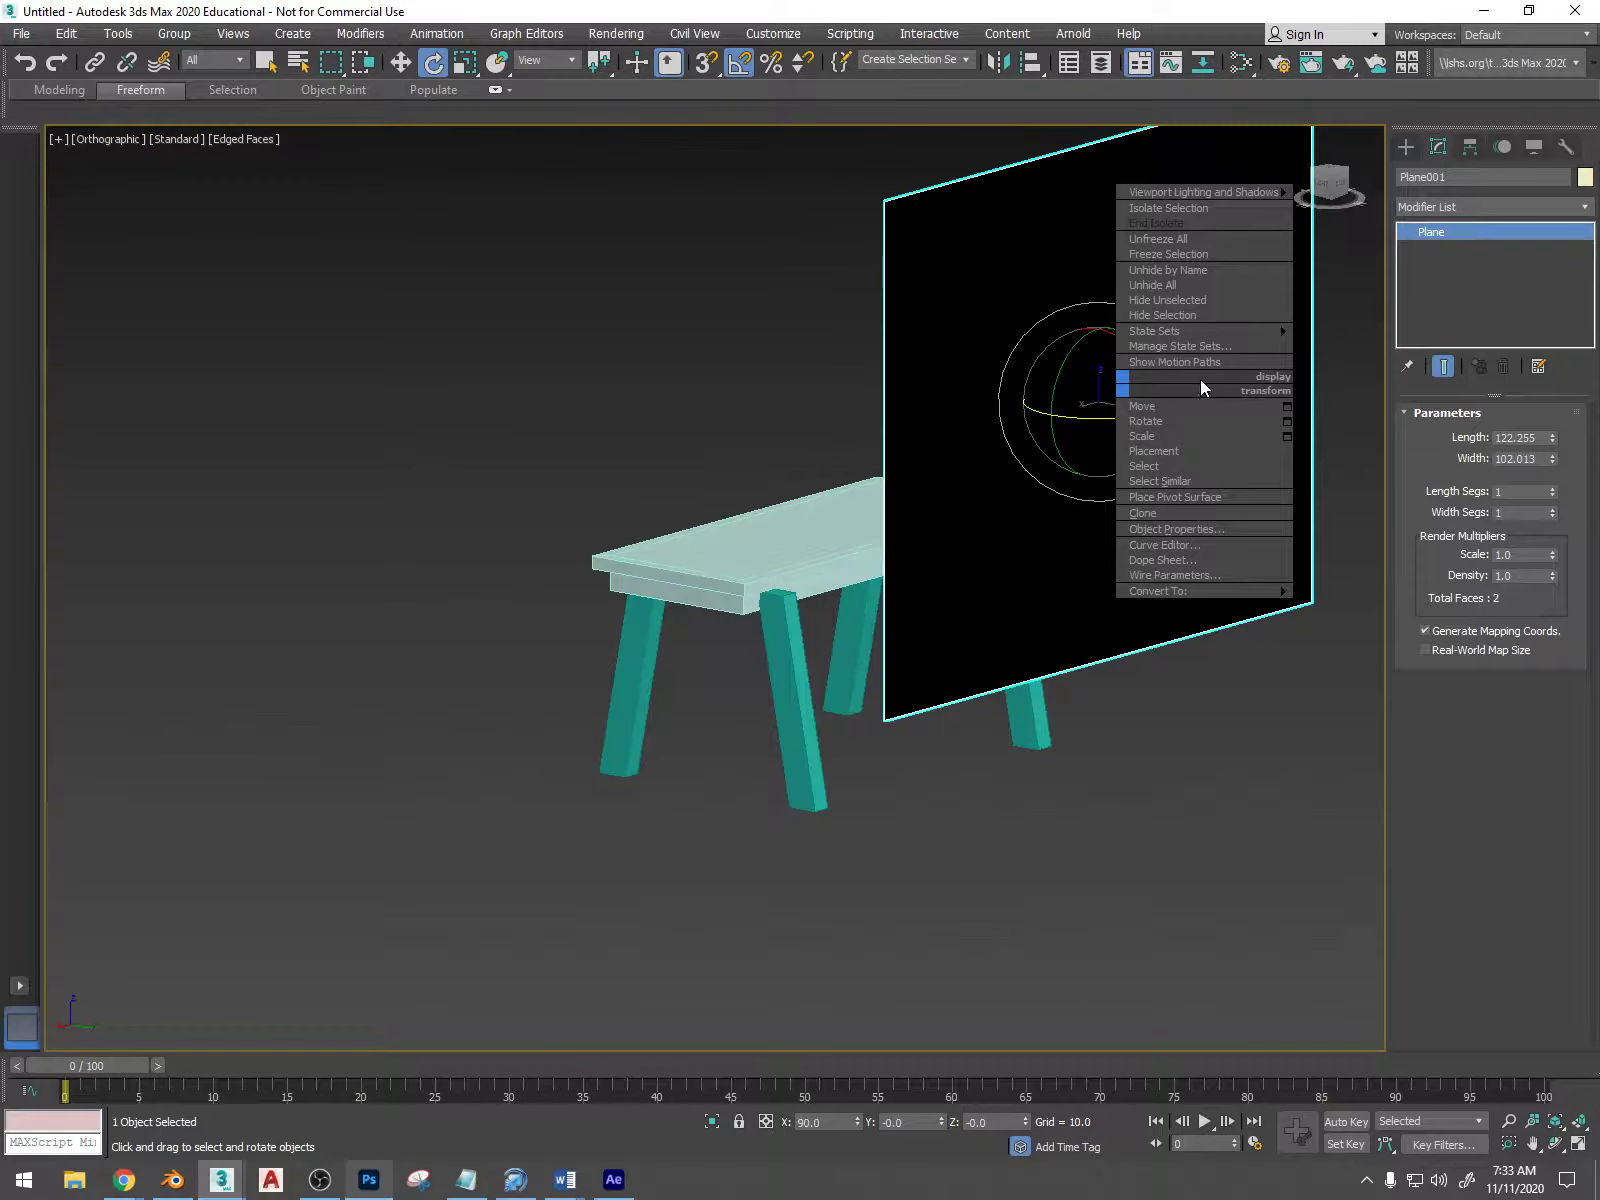
pyautogui.click(1198, 316)
pyautogui.keyDown('alt'); pyautogui.moveTo(1122, 524); pyautogui.dragTo(1211, 296, button='middle'); pyautogui.keyUp('alt')
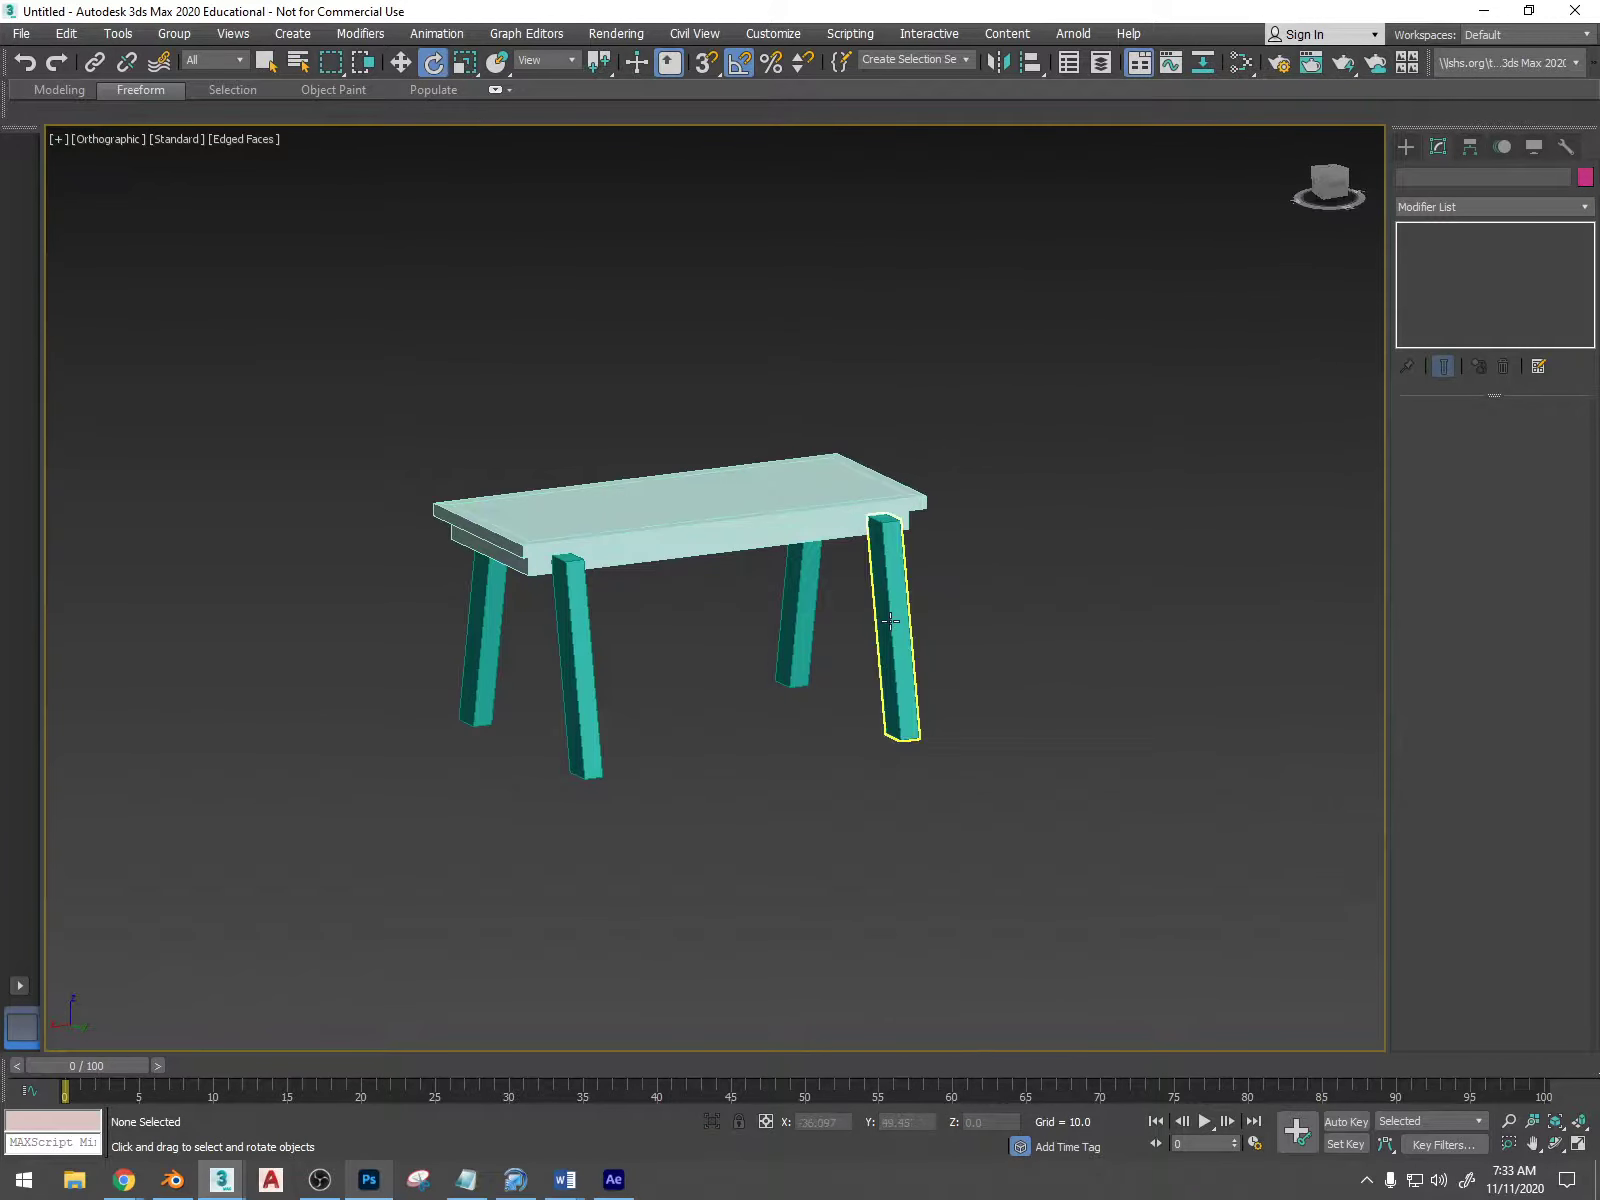
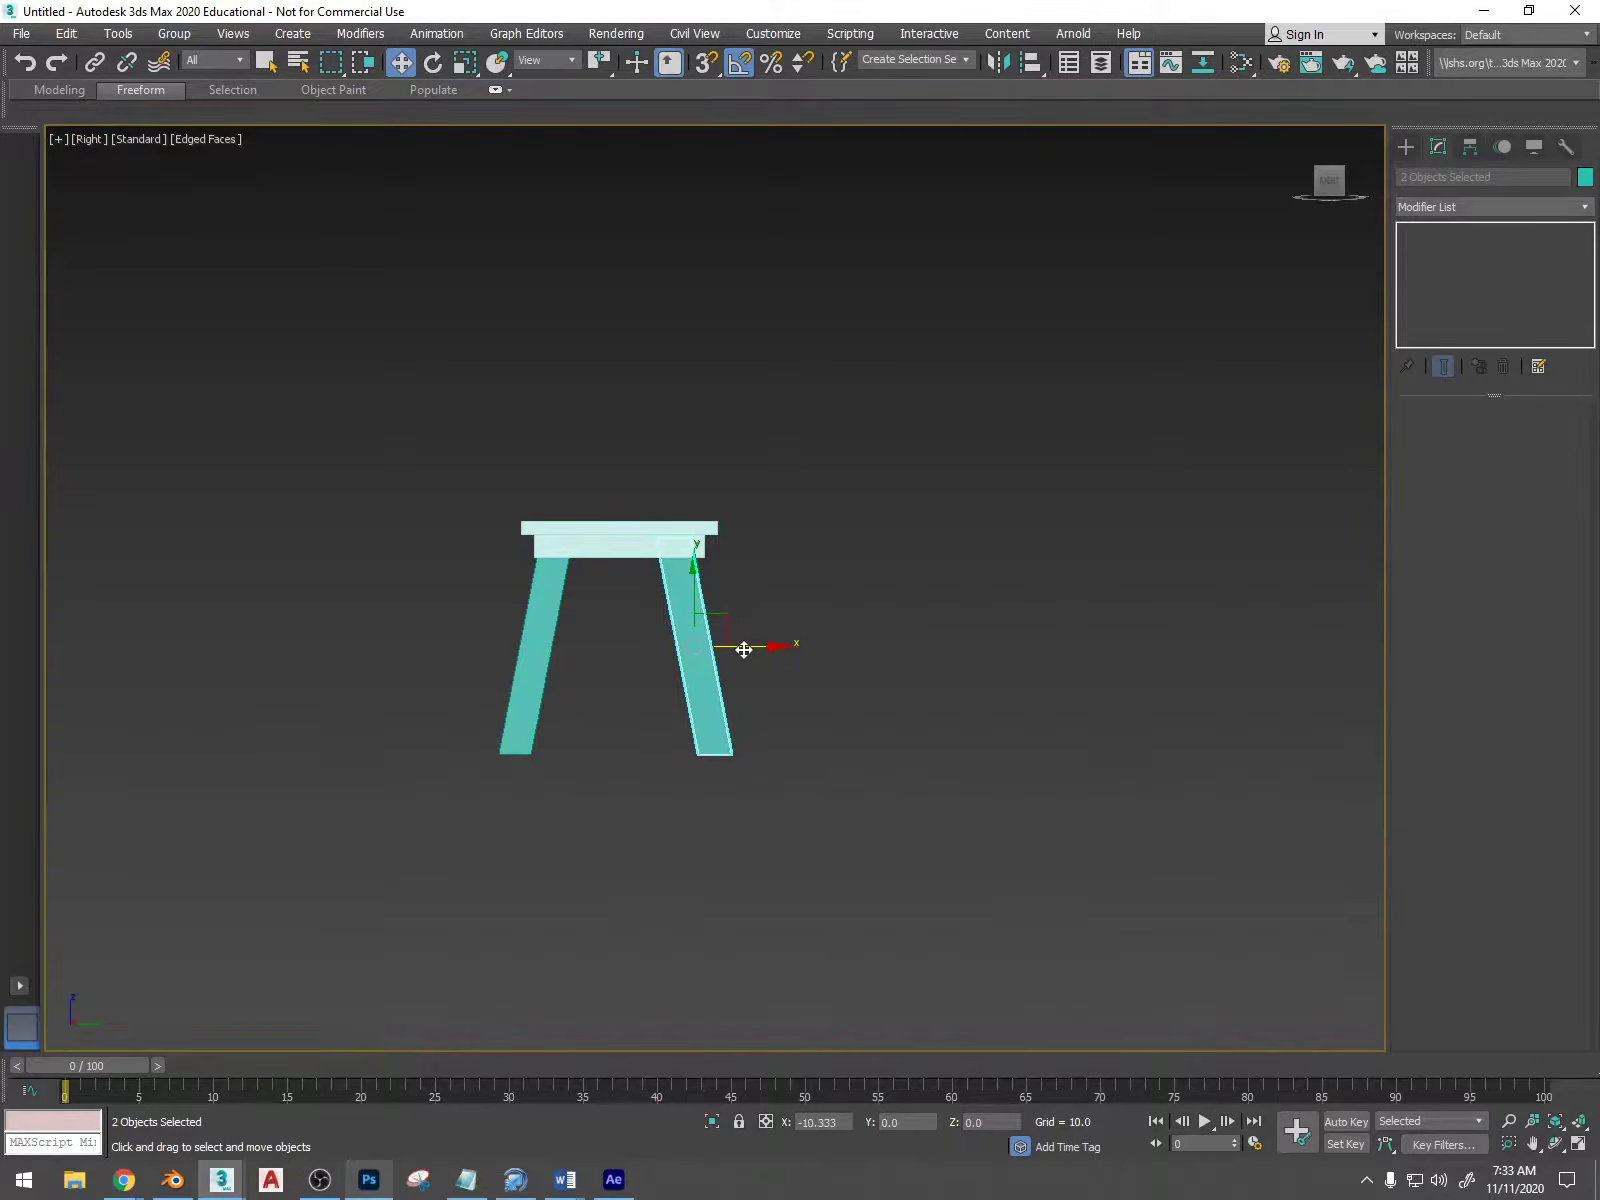
# - Shift the two copied back legs along the table's depth until their tops line up with the edge of the tabletop's lower frame
pyautogui.moveTo(744, 650); pyautogui.dragTo(740, 650)
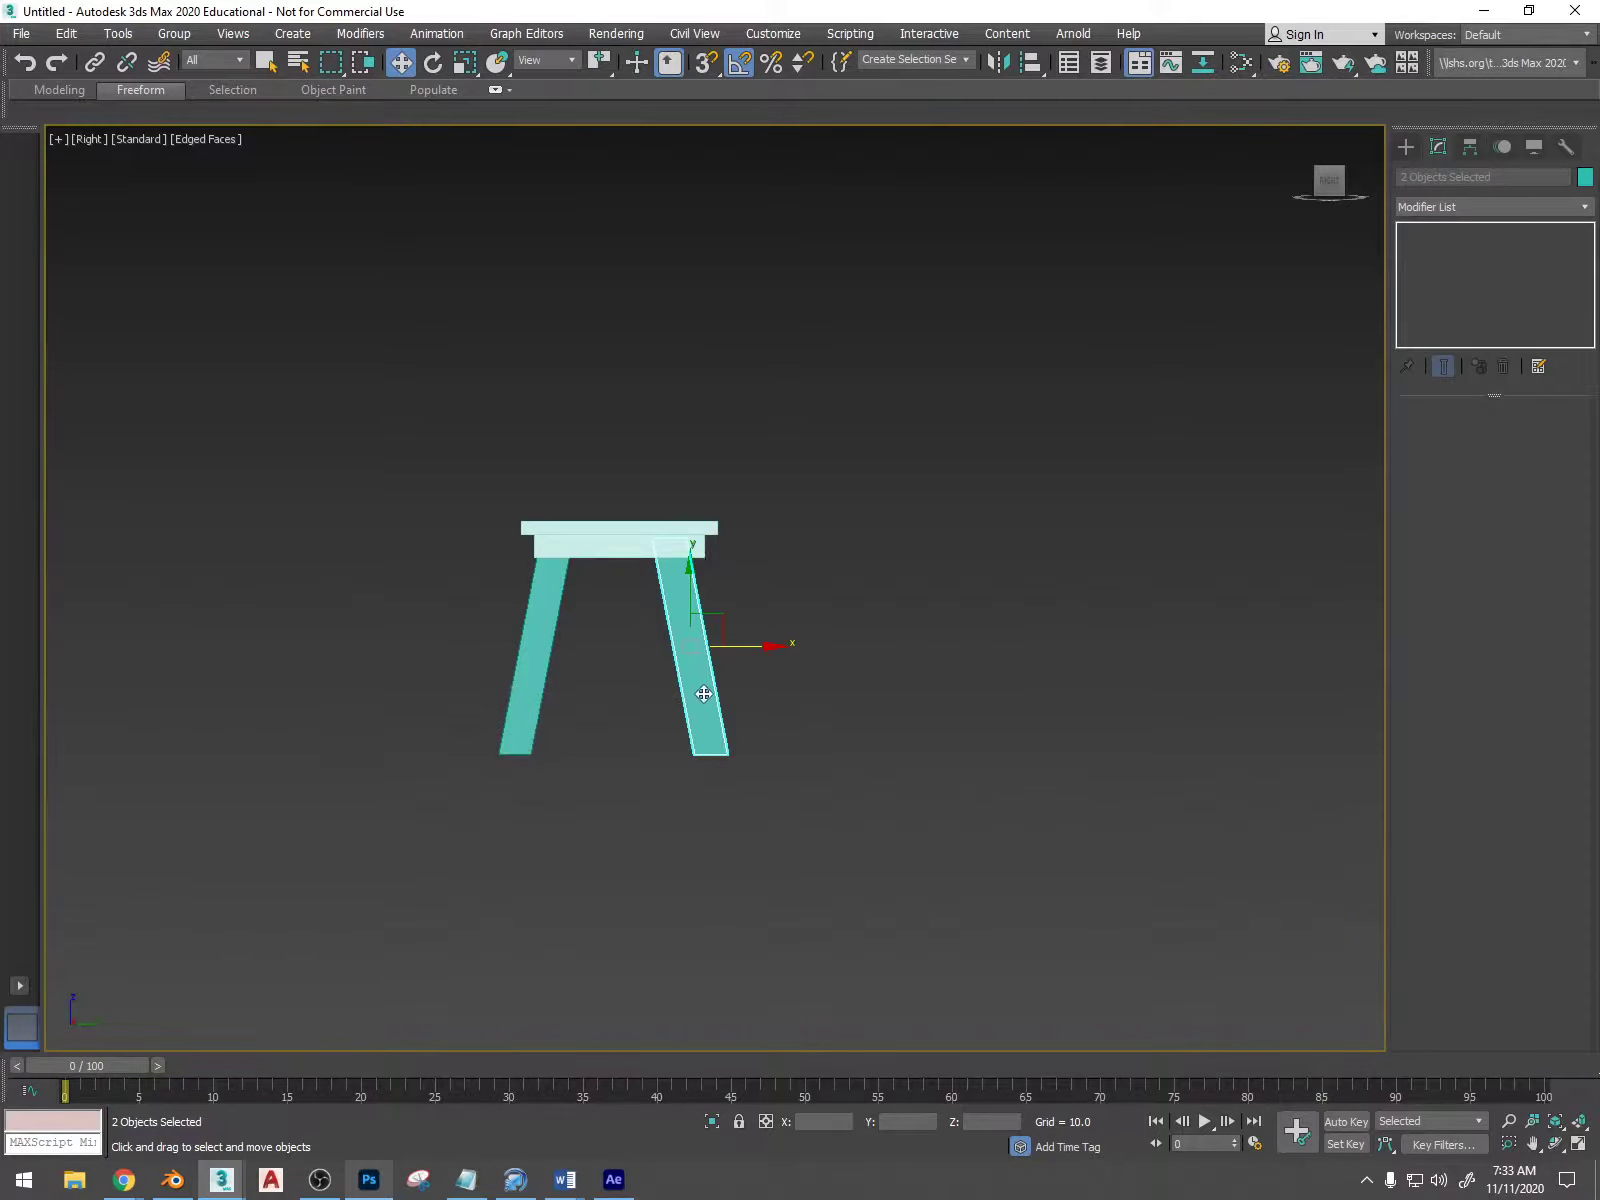
pyautogui.moveTo(744, 645); pyautogui.dragTo(756, 641)
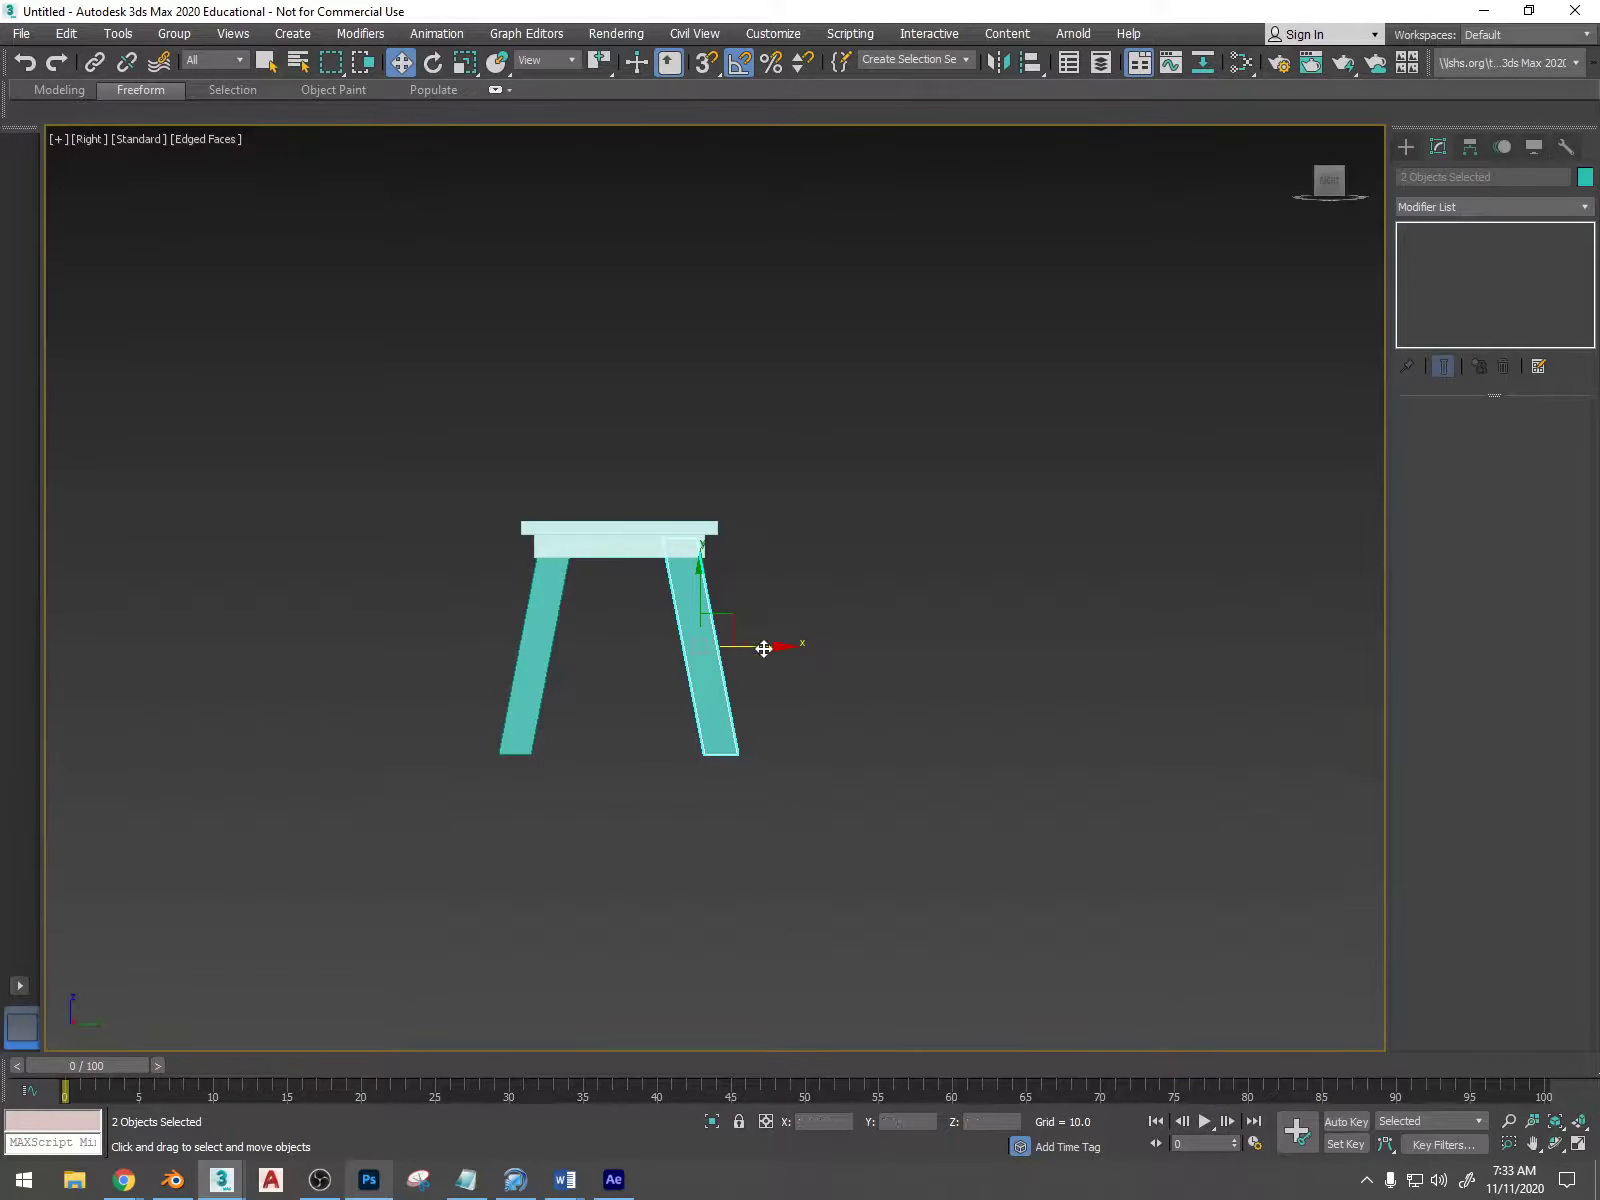
pyautogui.keyDown('alt'); pyautogui.moveTo(764, 648); pyautogui.dragTo(592, 669, button='middle'); pyautogui.keyUp('alt')
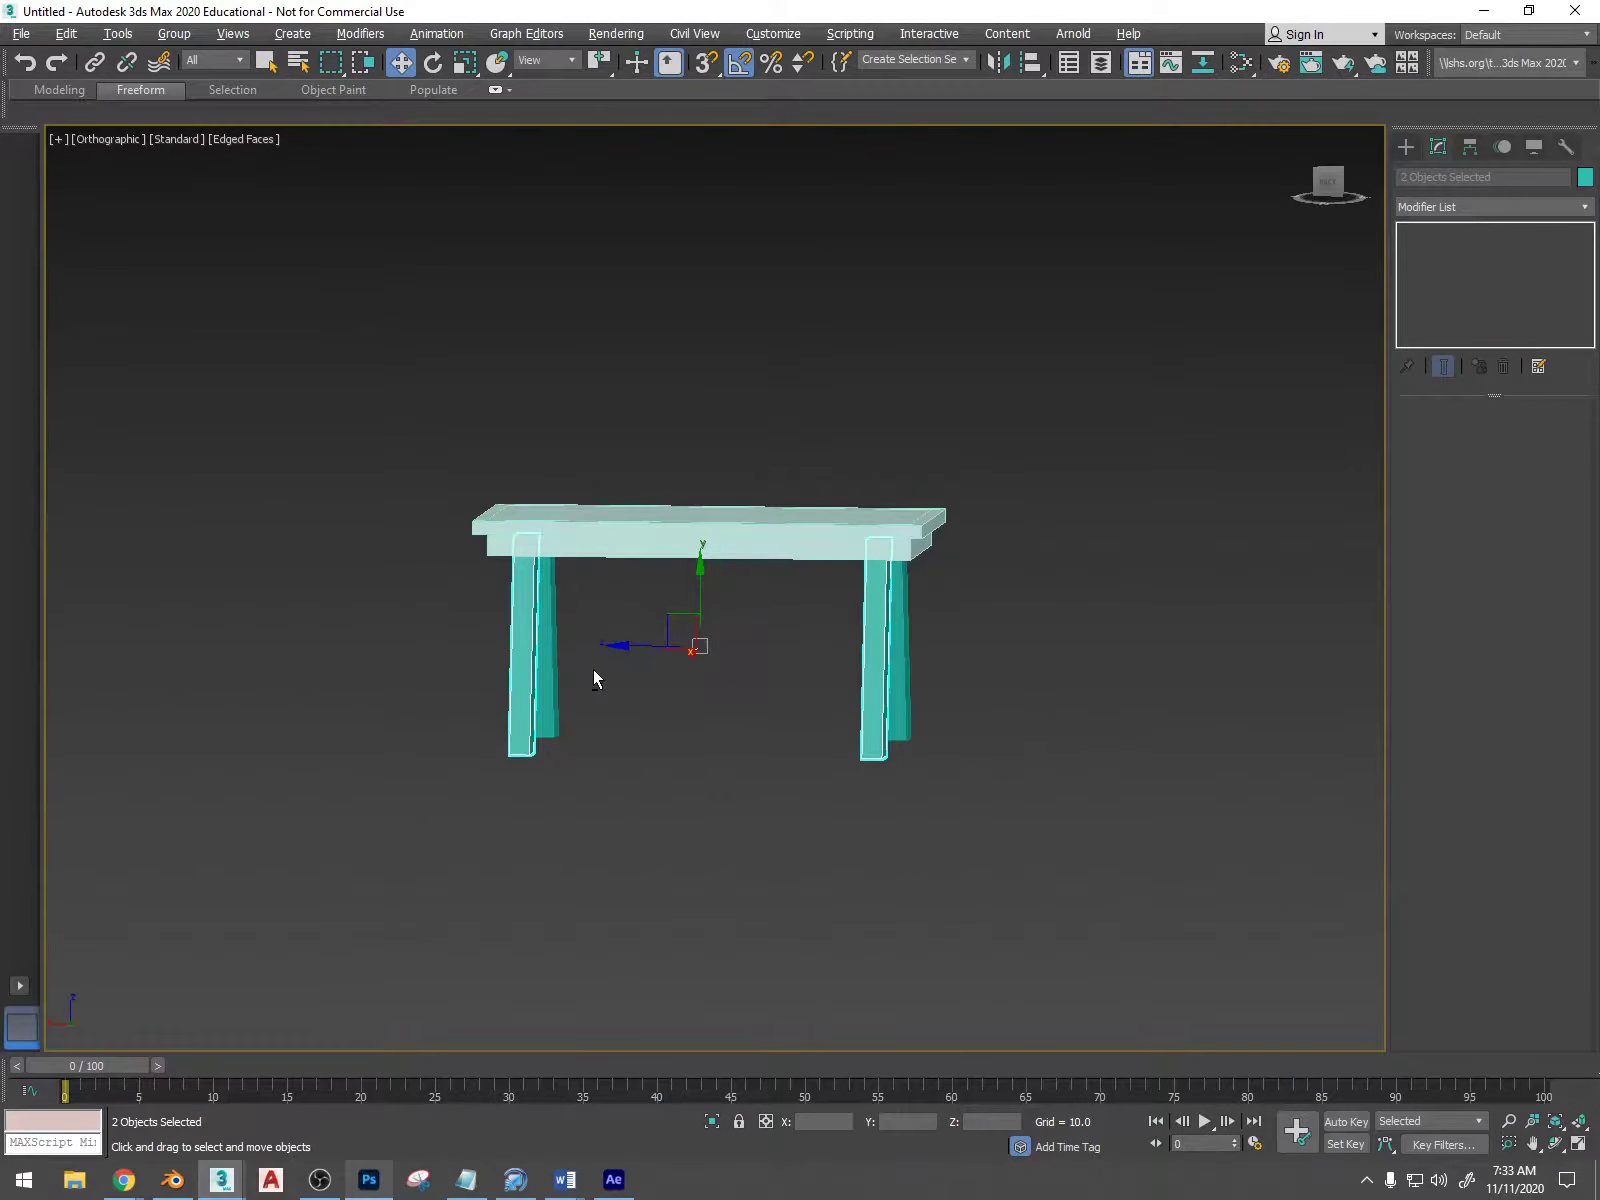
# - Unhide all objects to bring the reference picture plane back
pyautogui.click(1336, 188)
pyautogui.keyDown('alt'); pyautogui.moveTo(469, 678); pyautogui.dragTo(892, 575, button='middle'); pyautogui.keyUp('alt')
pyautogui.rightClick(892, 575)
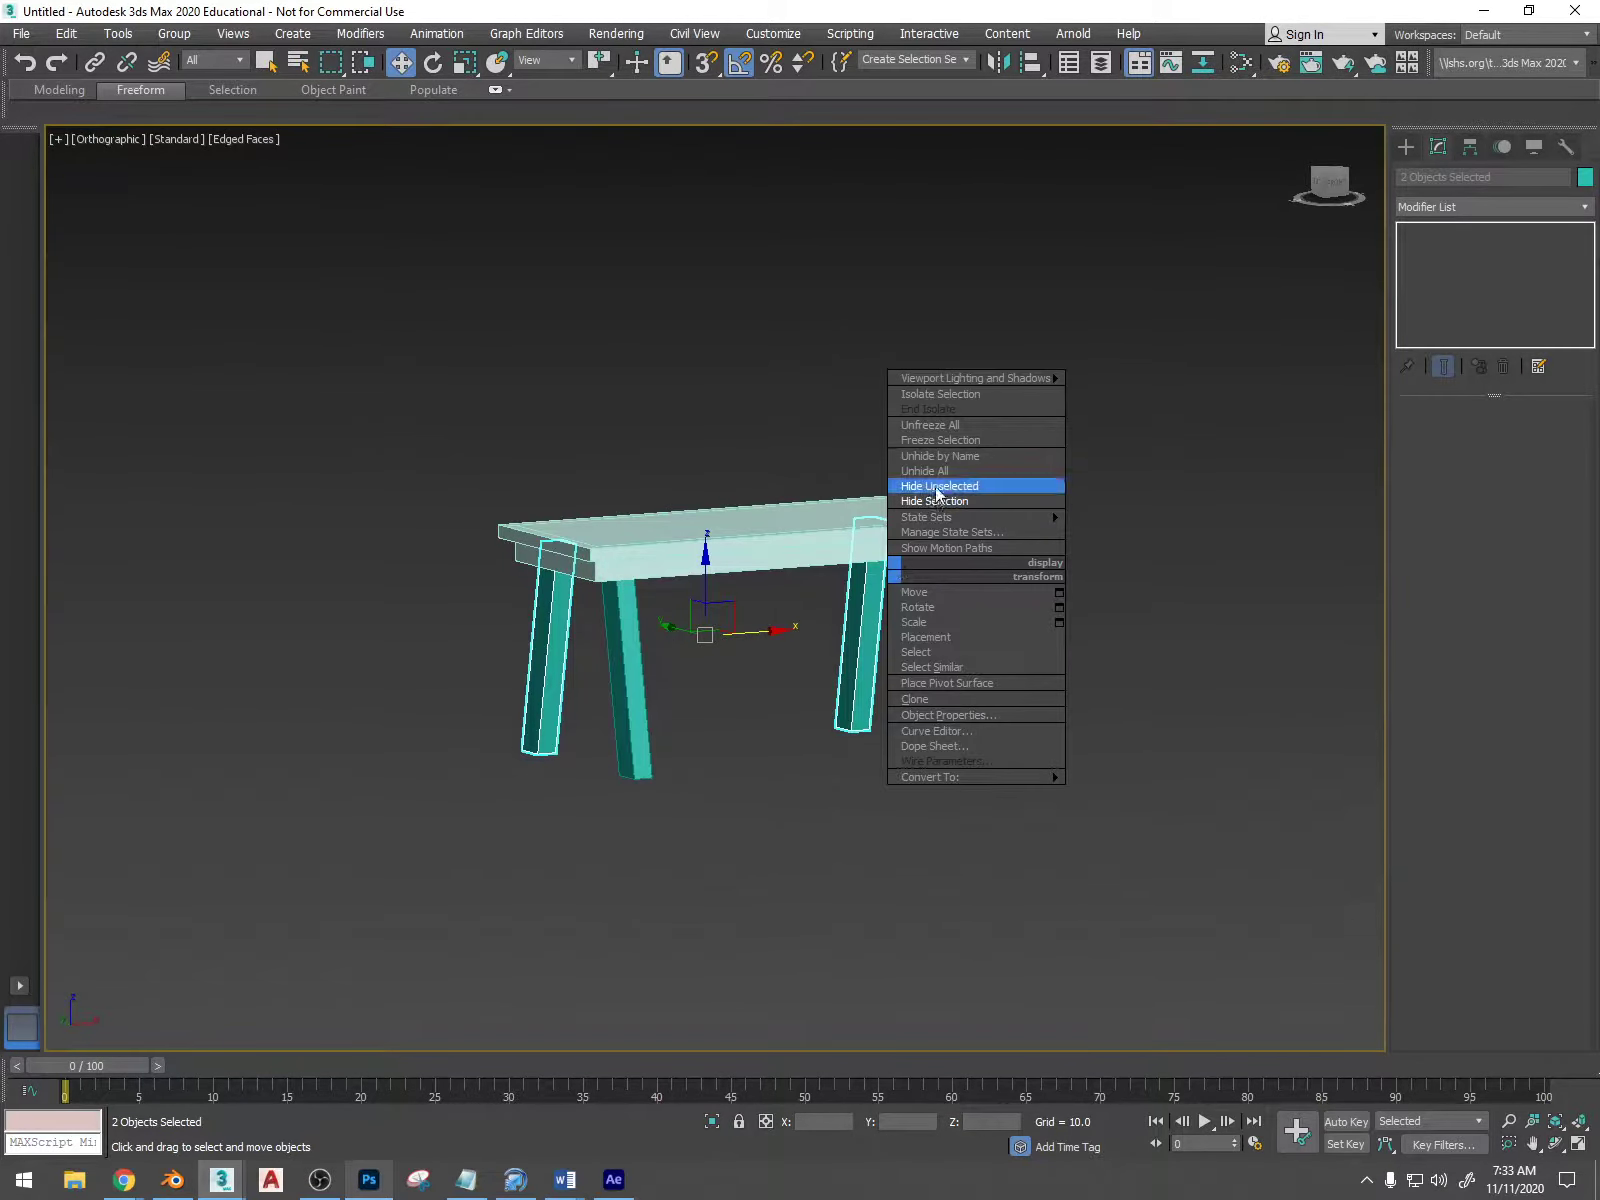
pyautogui.click(939, 470)
pyautogui.moveTo(739, 640)
pyautogui.keyDown('alt'); pyautogui.mouseDown(button='middle')
pyautogui.moveTo(782, 632)
pyautogui.moveTo(740, 630)
pyautogui.mouseUp(button='middle'); pyautogui.keyUp('alt')
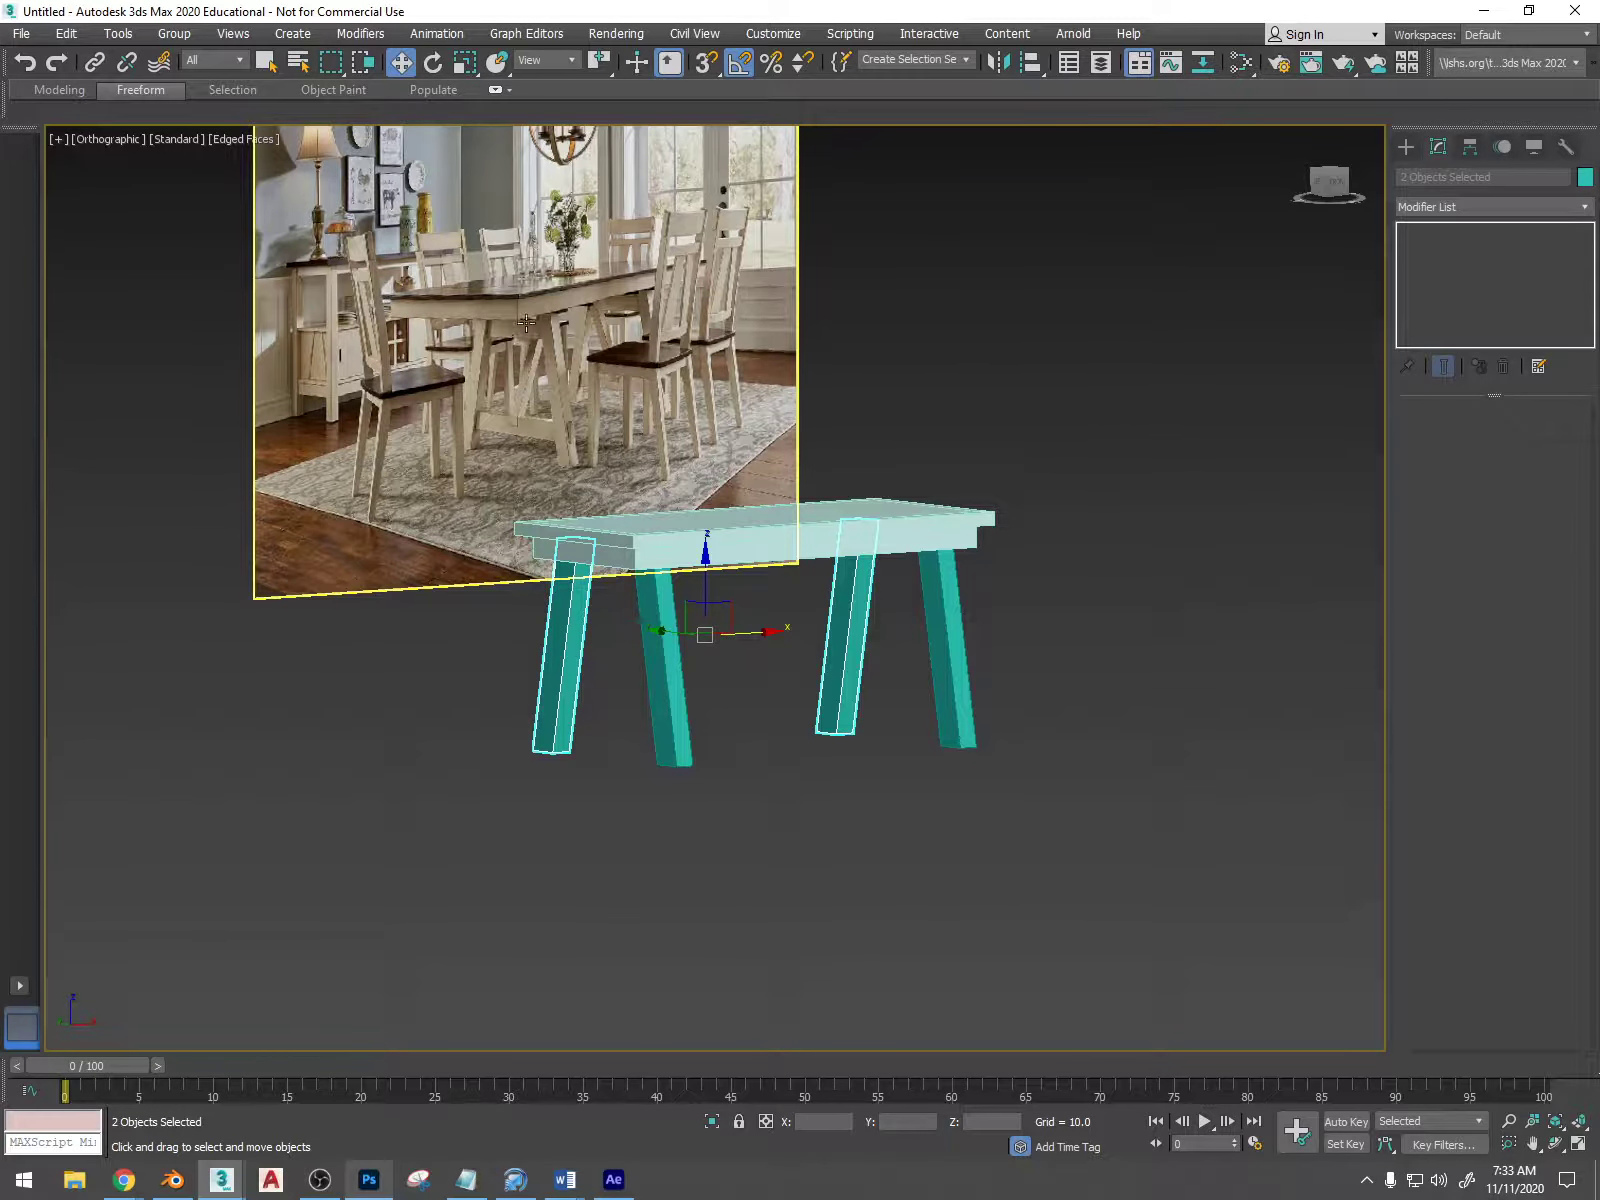
# - Create a box for the lower crossbar beside the table, about 39.6 long, 7.7 wide and 4.6 high
pyautogui.click(1330, 188)
pyautogui.click(1406, 147)
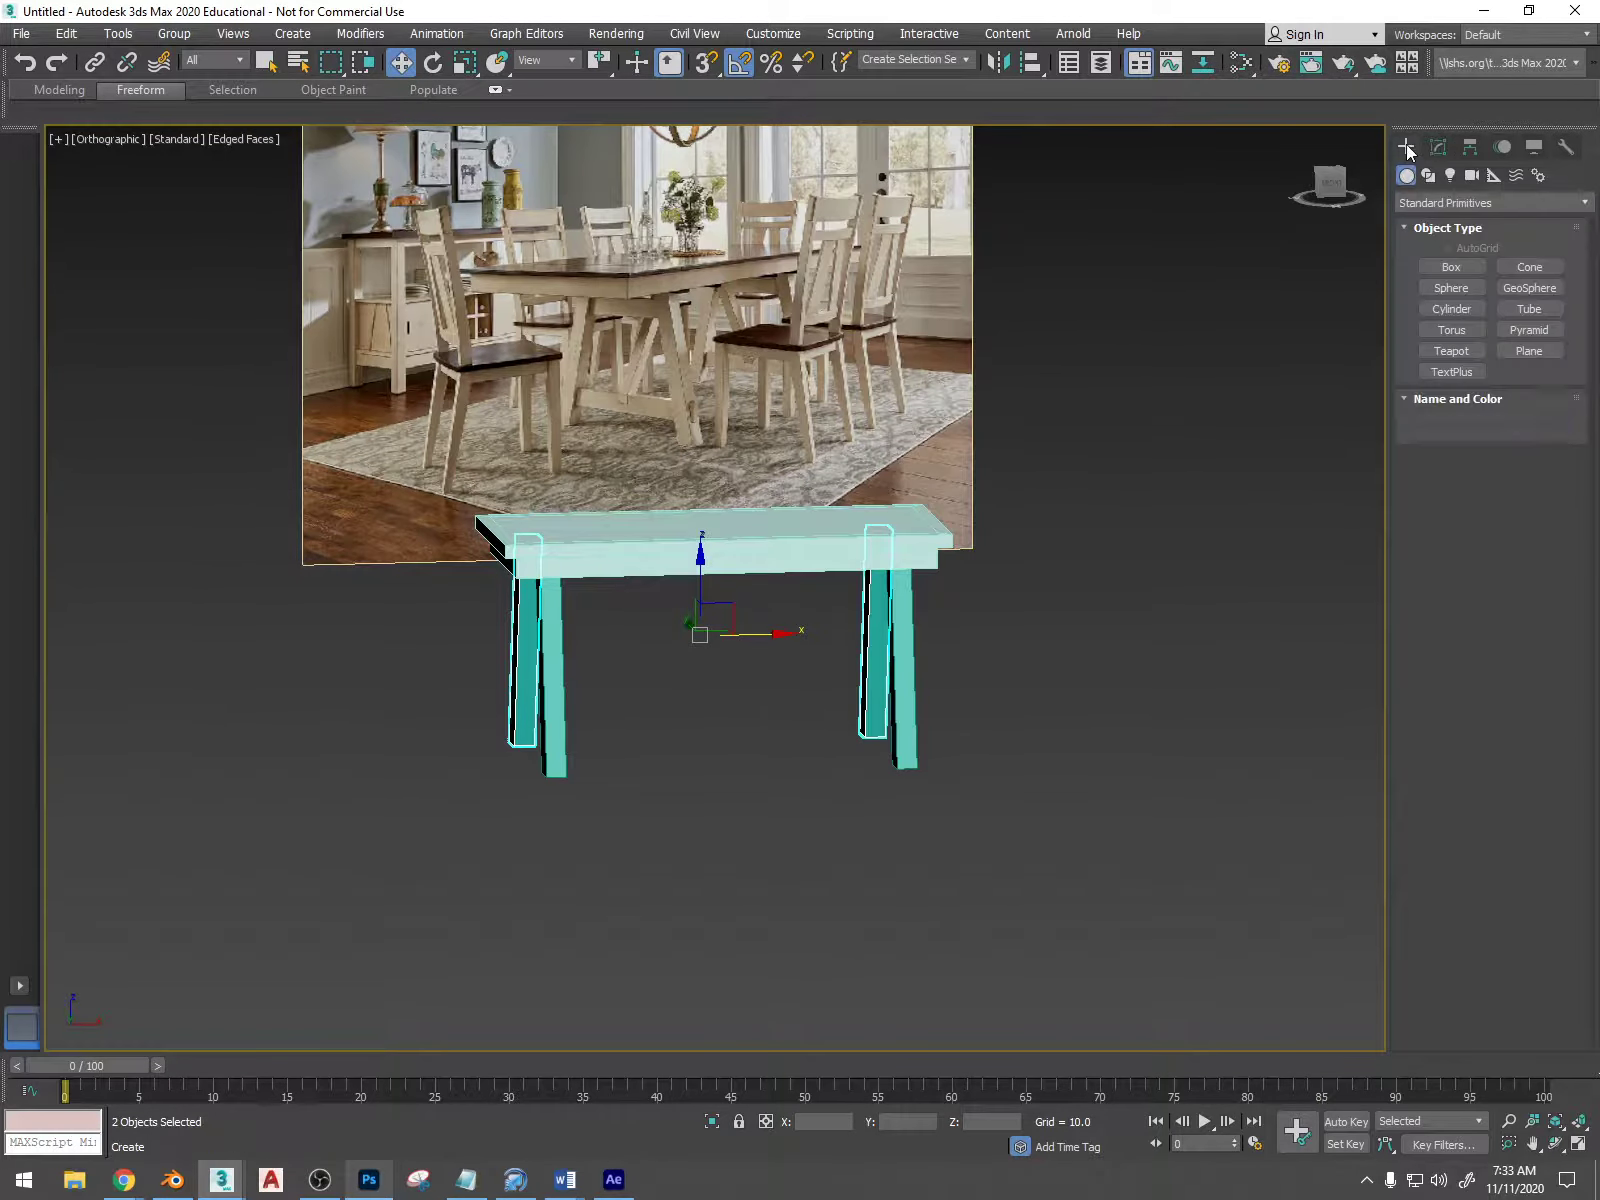
pyautogui.click(1451, 267)
pyautogui.keyDown('alt'); pyautogui.moveTo(835, 628); pyautogui.dragTo(902, 655, button='middle'); pyautogui.keyUp('alt')
pyautogui.moveTo(699, 816); pyautogui.dragTo(868, 822)
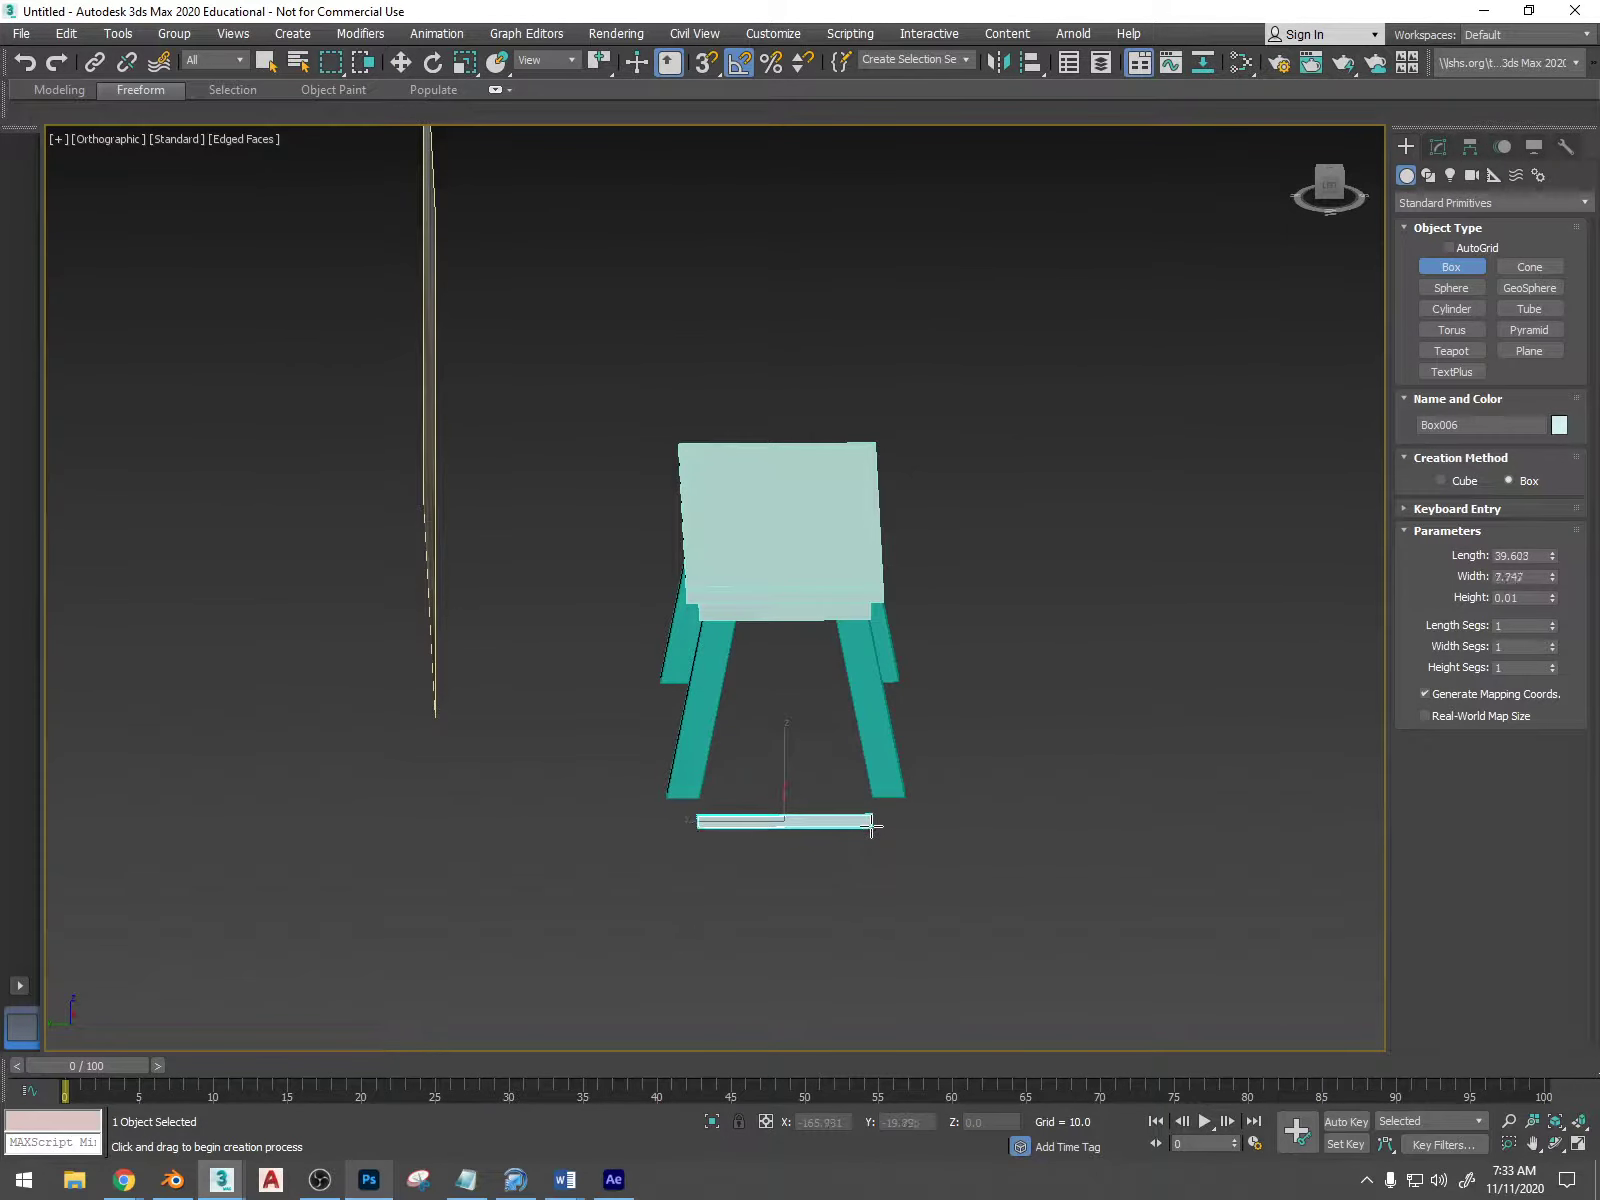
pyautogui.click(866, 803)
pyautogui.moveTo(866, 803)
pyautogui.keyDown('alt'); pyautogui.mouseDown(button='middle')
pyautogui.moveTo(782, 786)
pyautogui.moveTo(854, 779)
pyautogui.mouseUp(button='middle'); pyautogui.keyUp('alt')
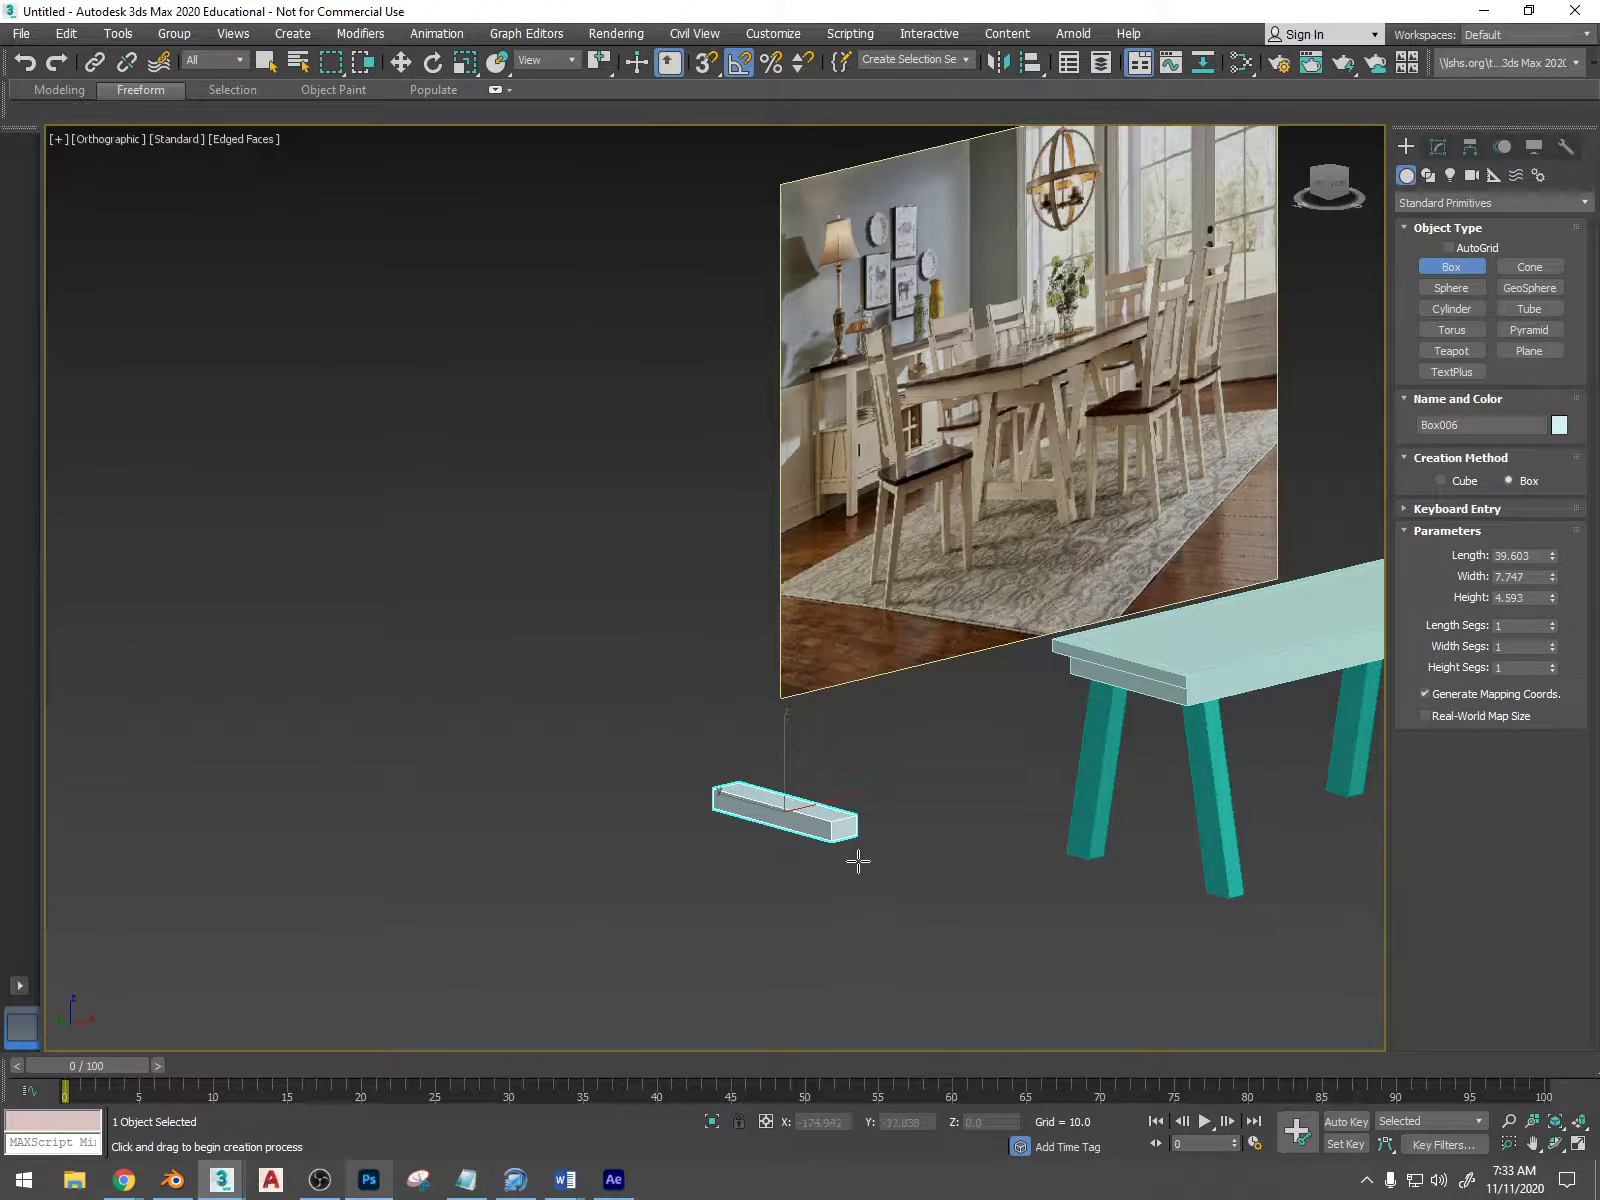
# - Move the crossbar box to about Y -2.37 and Z -23.86, spanning the lower part of the end legs in side view
pyautogui.press('w')
pyautogui.keyDown('alt'); pyautogui.moveTo(858, 862); pyautogui.dragTo(908, 884, button='middle'); pyautogui.keyUp('alt')
pyautogui.click(1326, 186)
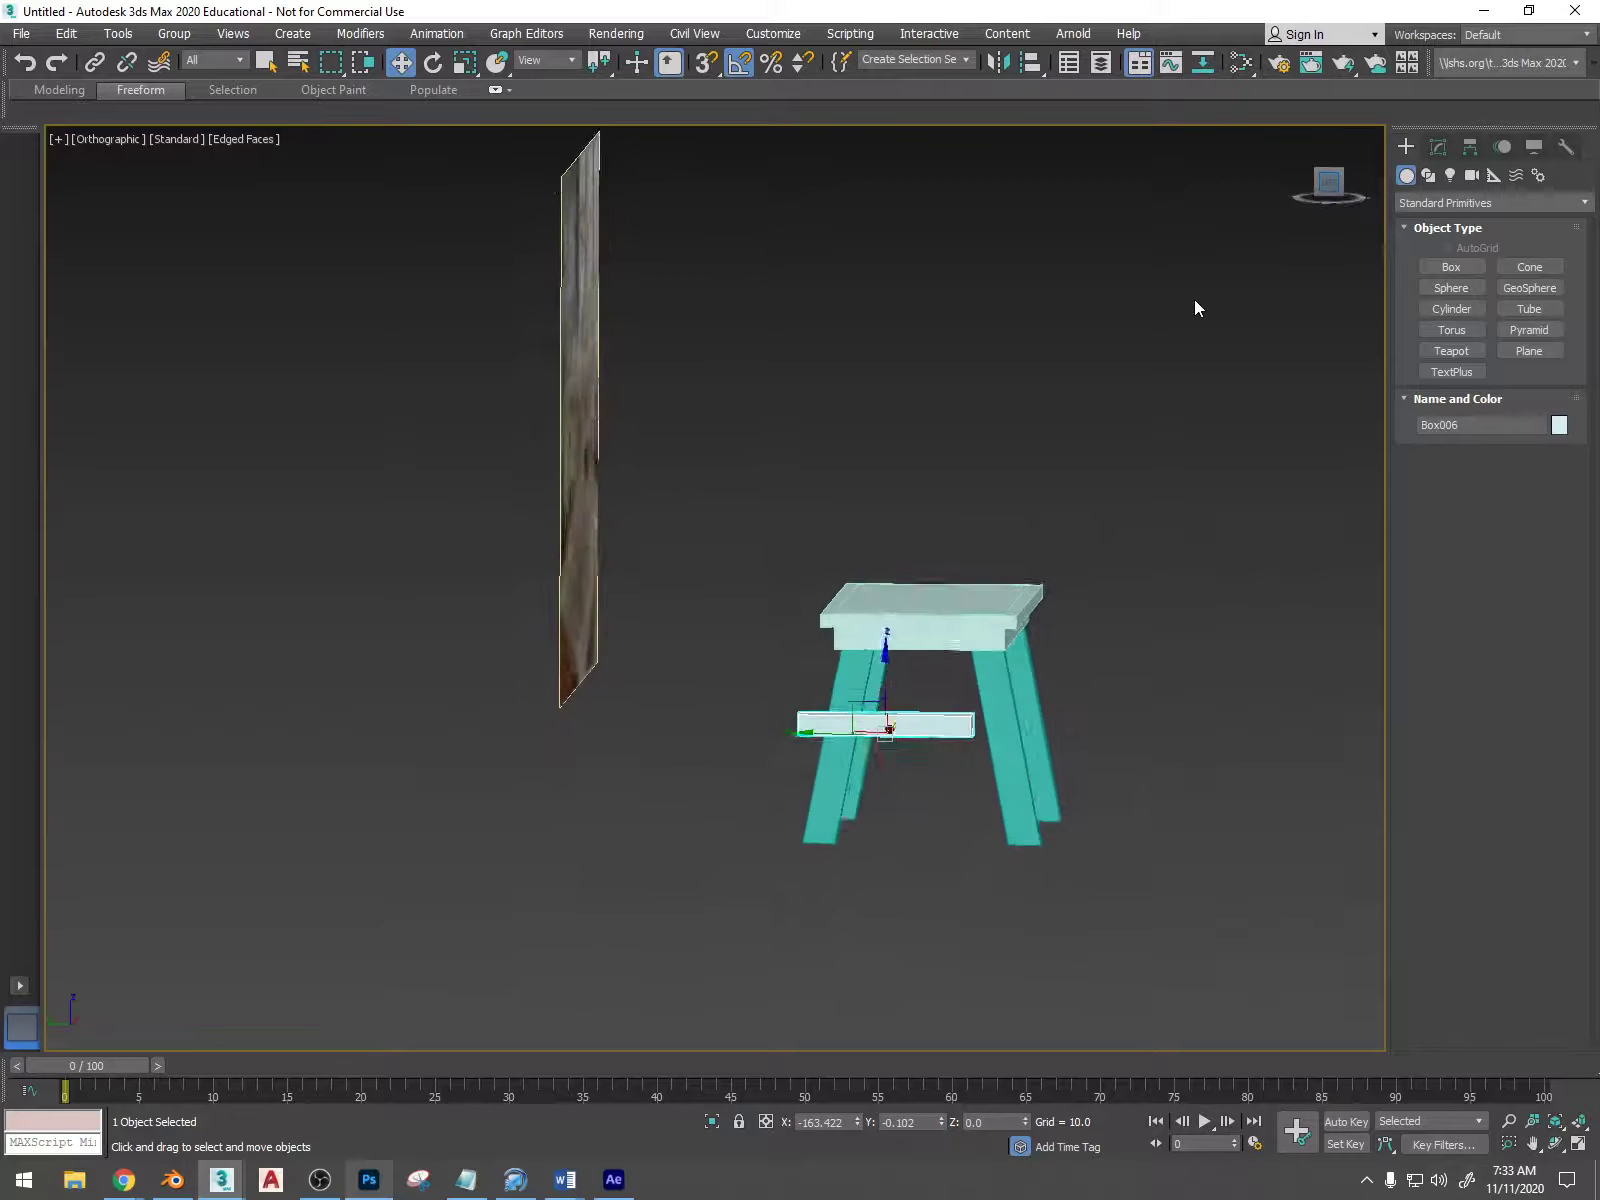
pyautogui.moveTo(950, 655); pyautogui.dragTo(957, 764)
pyautogui.keyDown('alt'); pyautogui.moveTo(957, 764); pyautogui.dragTo(955, 601, button='middle'); pyautogui.keyUp('alt')
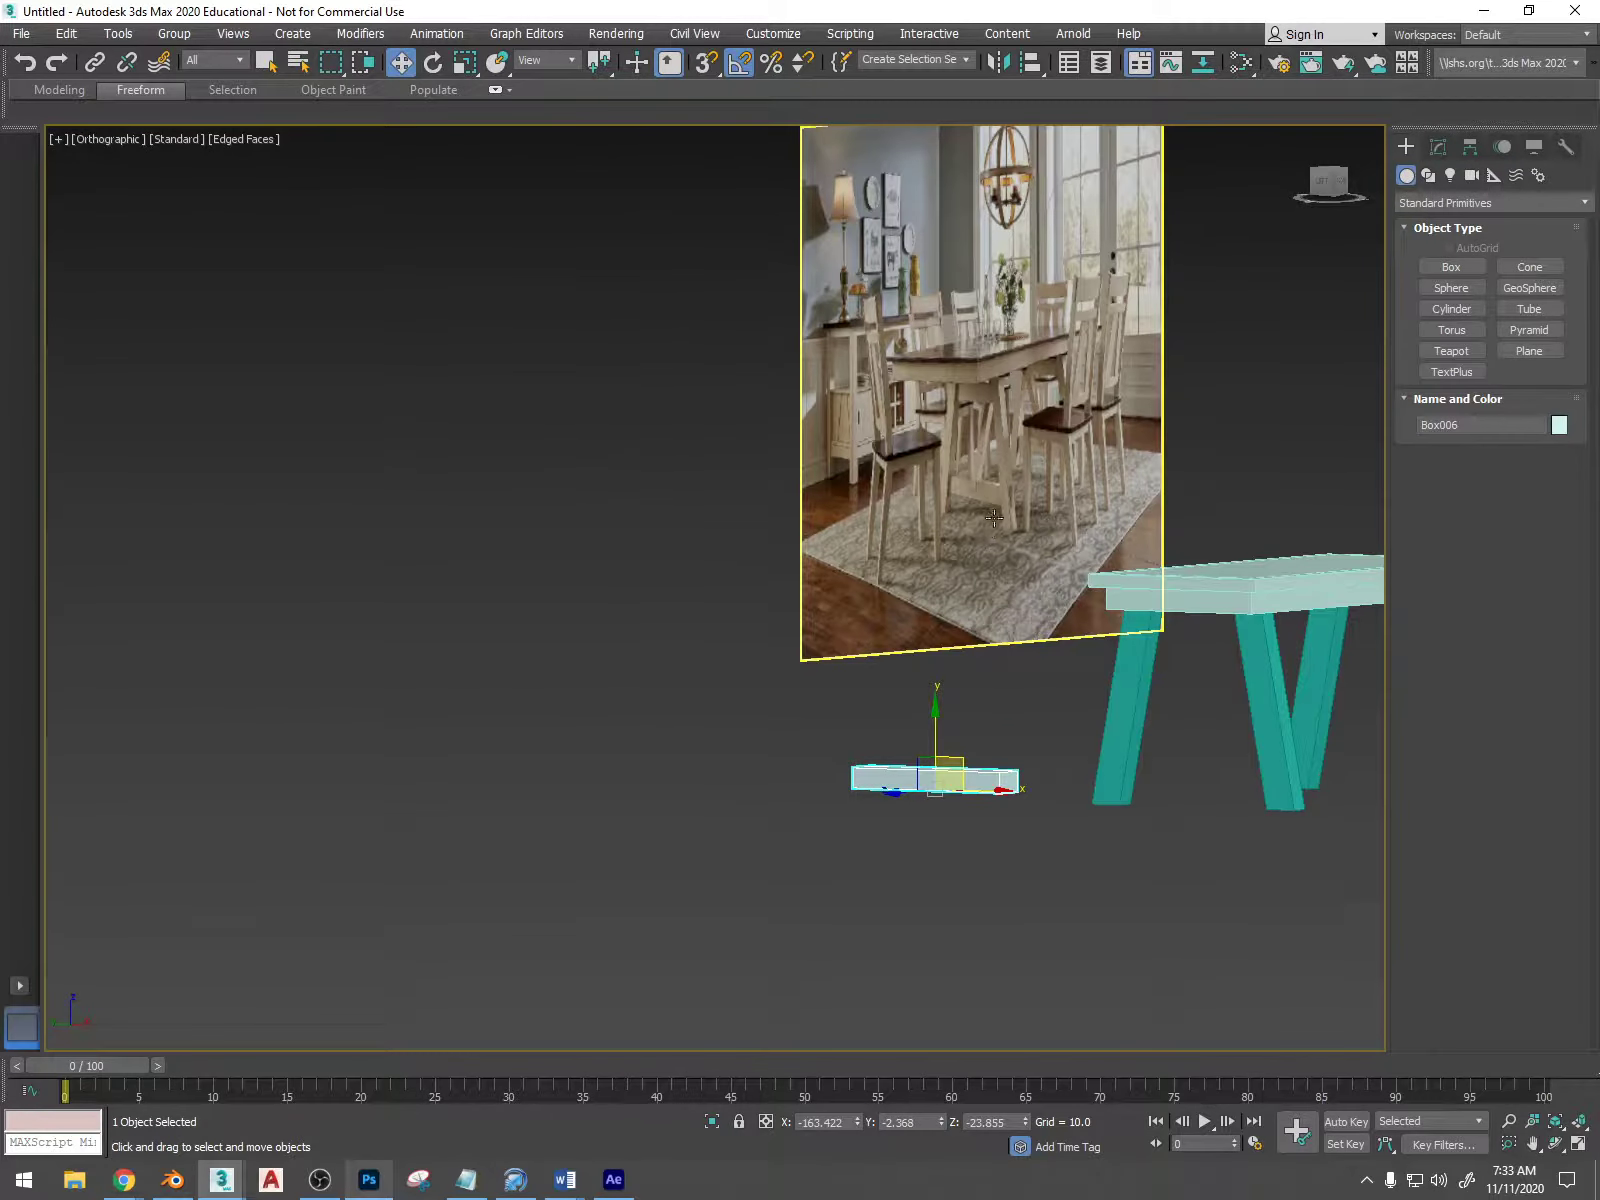
pyautogui.keyDown('alt'); pyautogui.moveTo(994, 517); pyautogui.dragTo(1264, 271, button='middle'); pyautogui.keyUp('alt')
pyautogui.click(1325, 180)
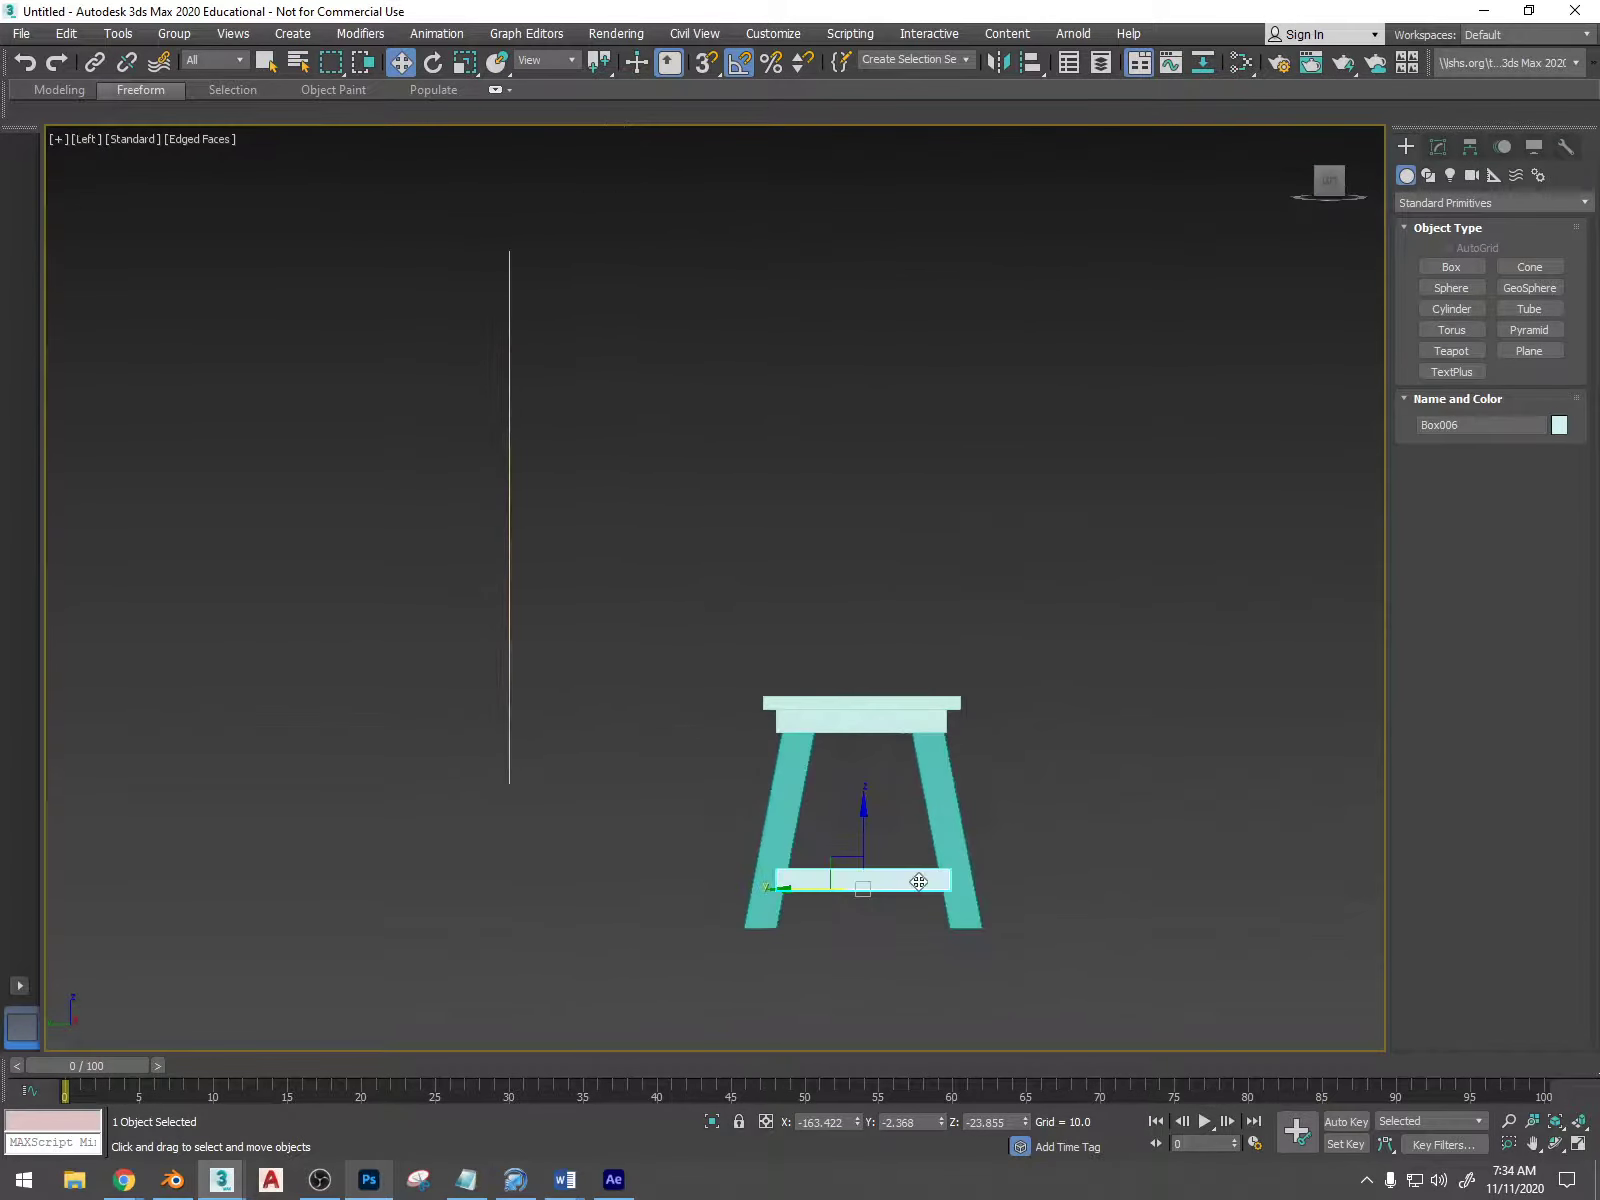
# - Convert the crossbar box to an Editable Poly
pyautogui.scroll(3, 919, 881)
pyautogui.moveTo(917, 864); pyautogui.dragTo(920, 748, button='middle')
pyautogui.rightClick(920, 748)
pyautogui.moveTo(1009, 954)
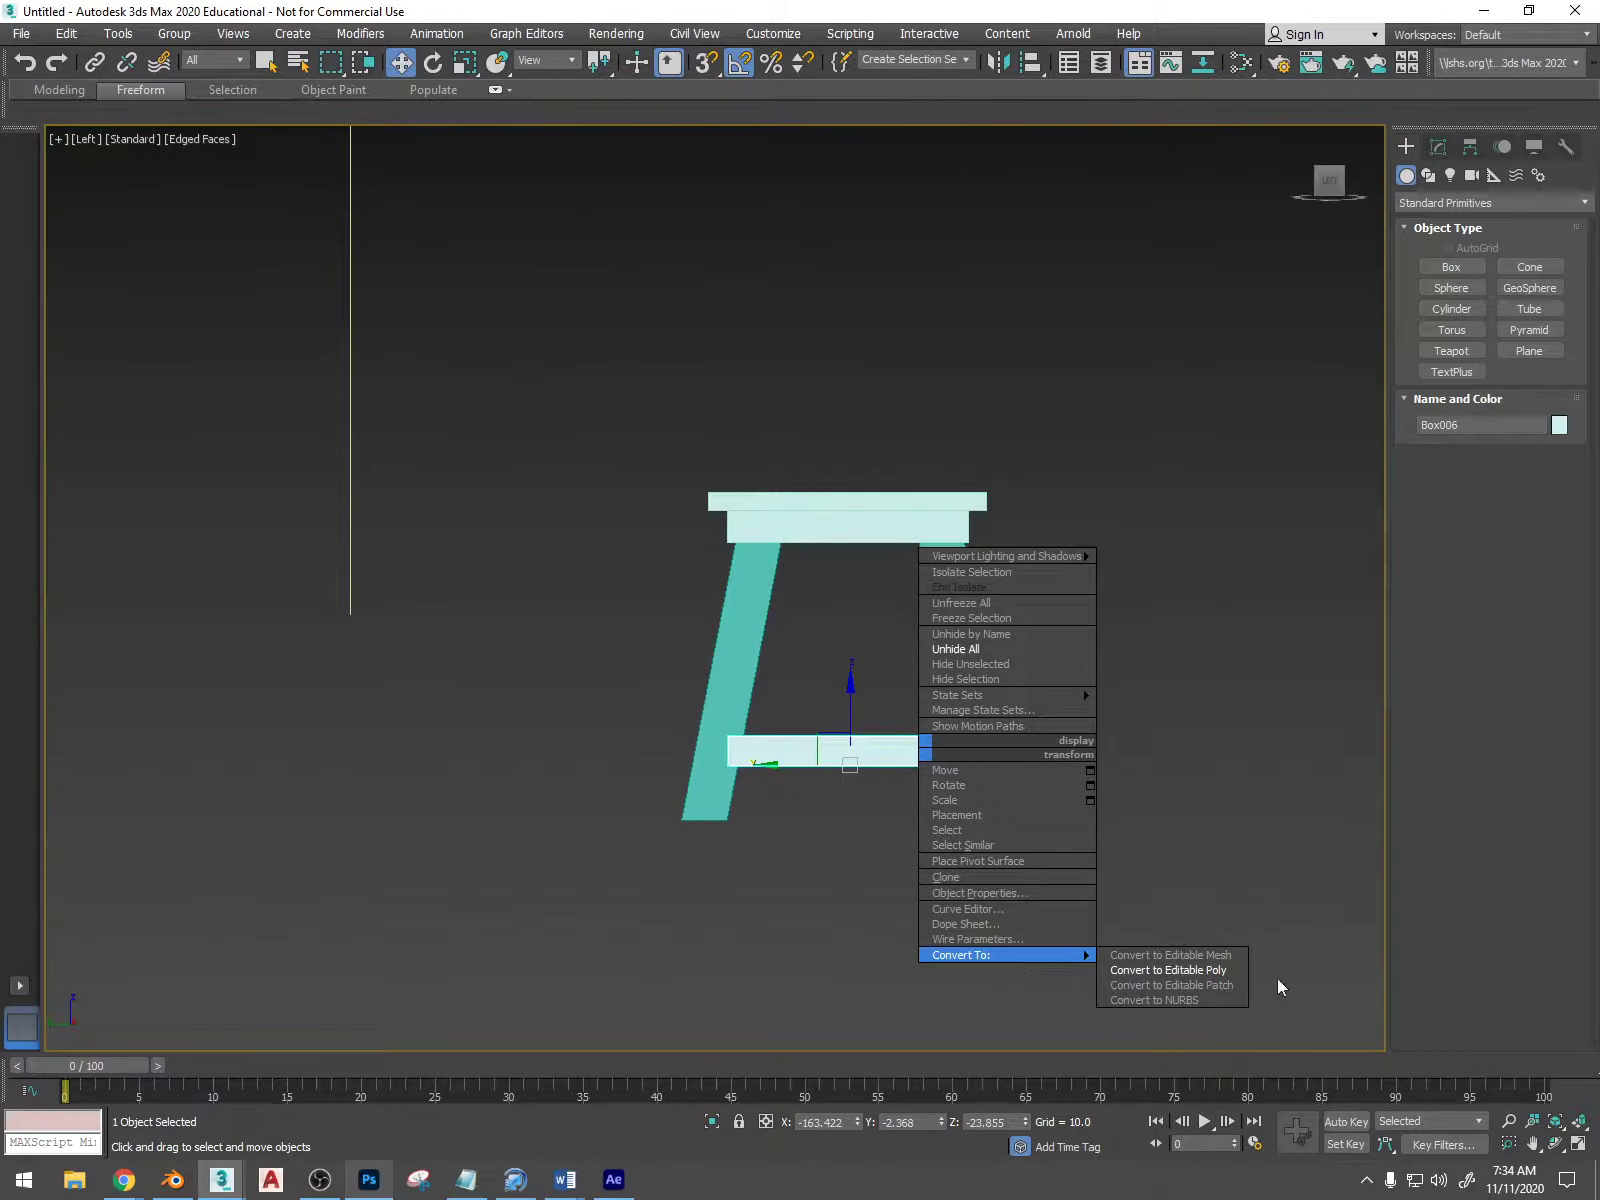
pyautogui.click(1200, 970)
pyautogui.scroll(5, 974, 822)
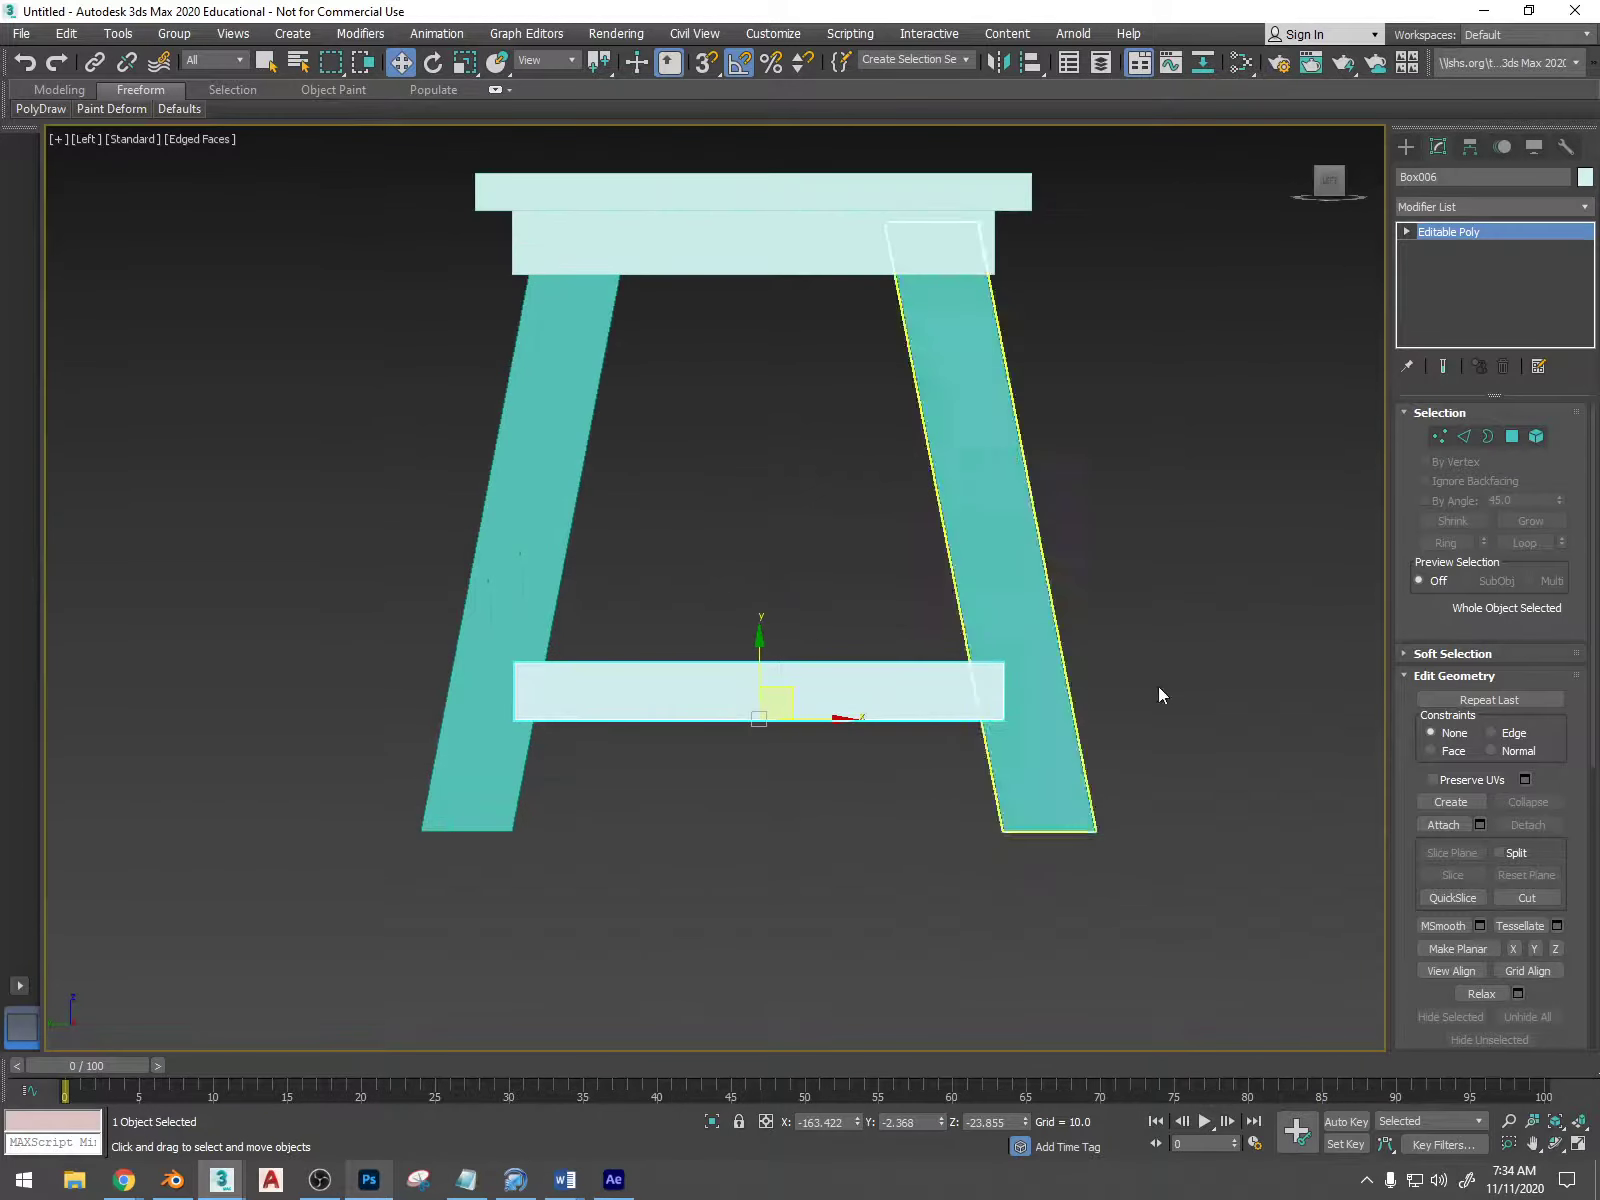
pyautogui.click(1440, 436)
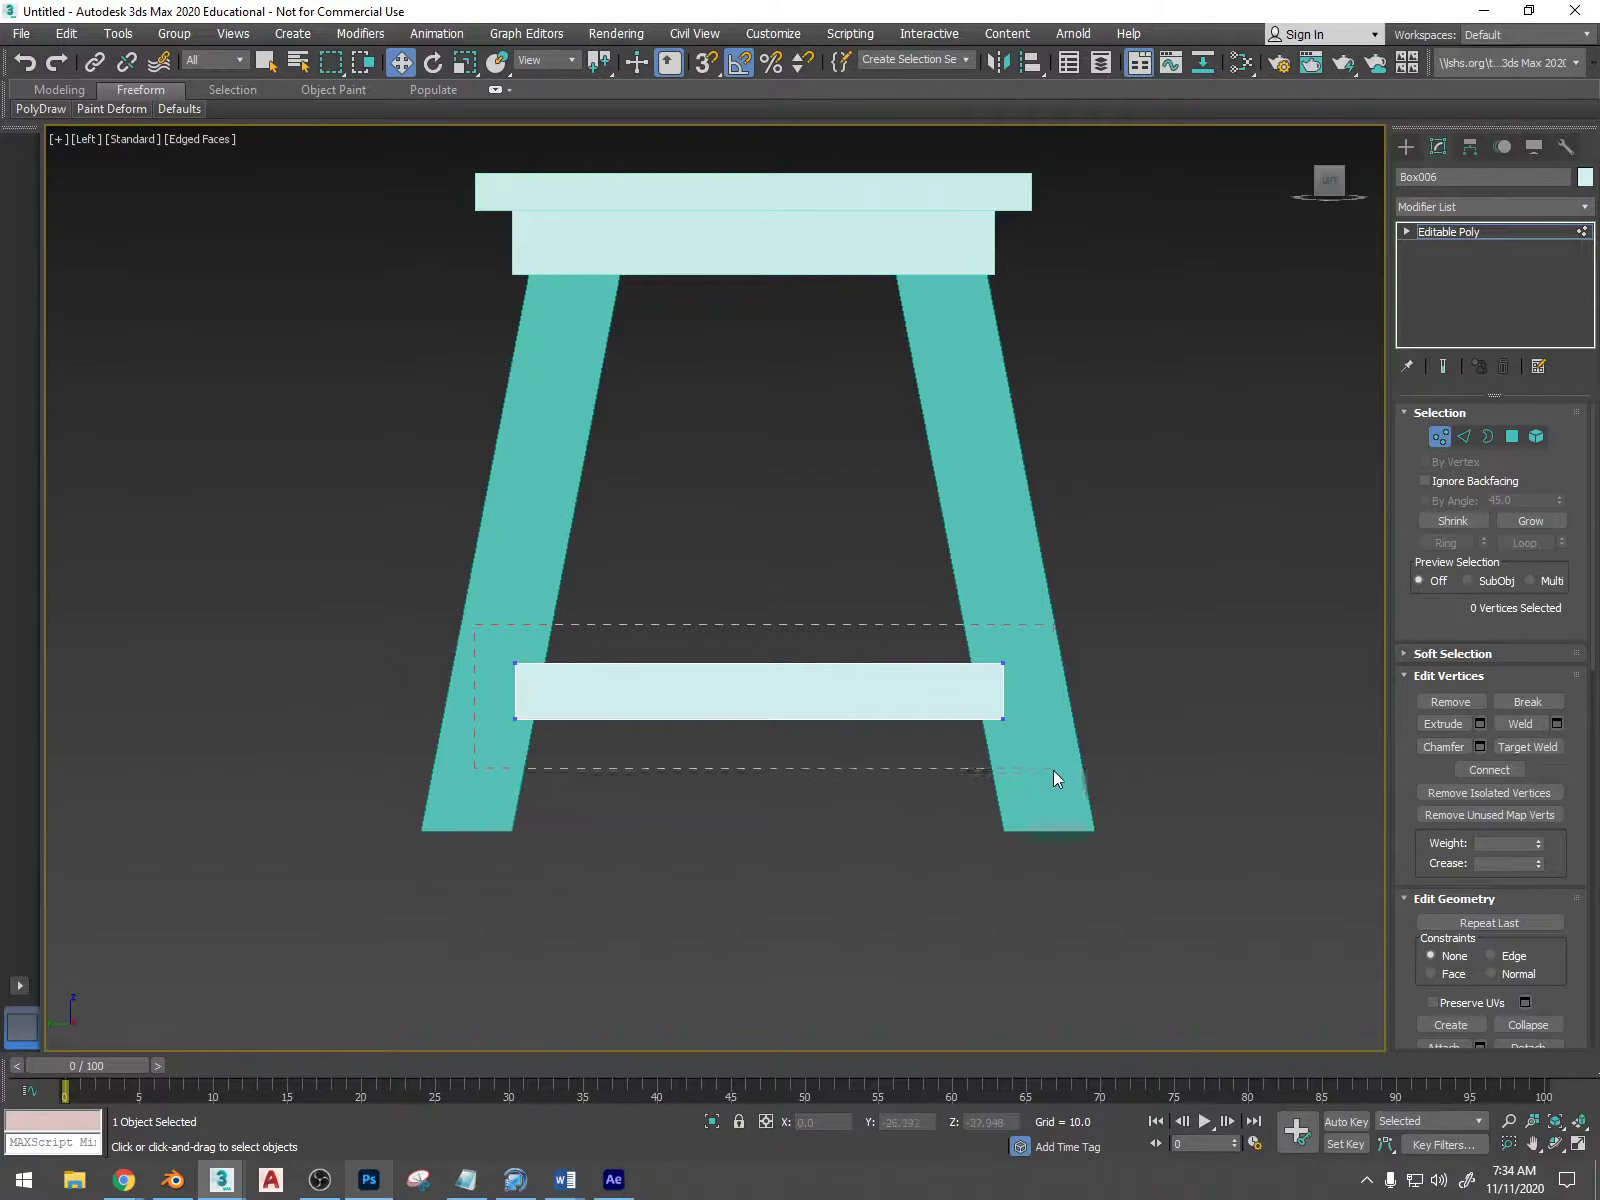
pyautogui.moveTo(1052, 770); pyautogui.dragTo(895, 665)
pyautogui.keyDown('alt'); pyautogui.moveTo(868, 525); pyautogui.dragTo(1014, 636, button='middle'); pyautogui.keyUp('alt')
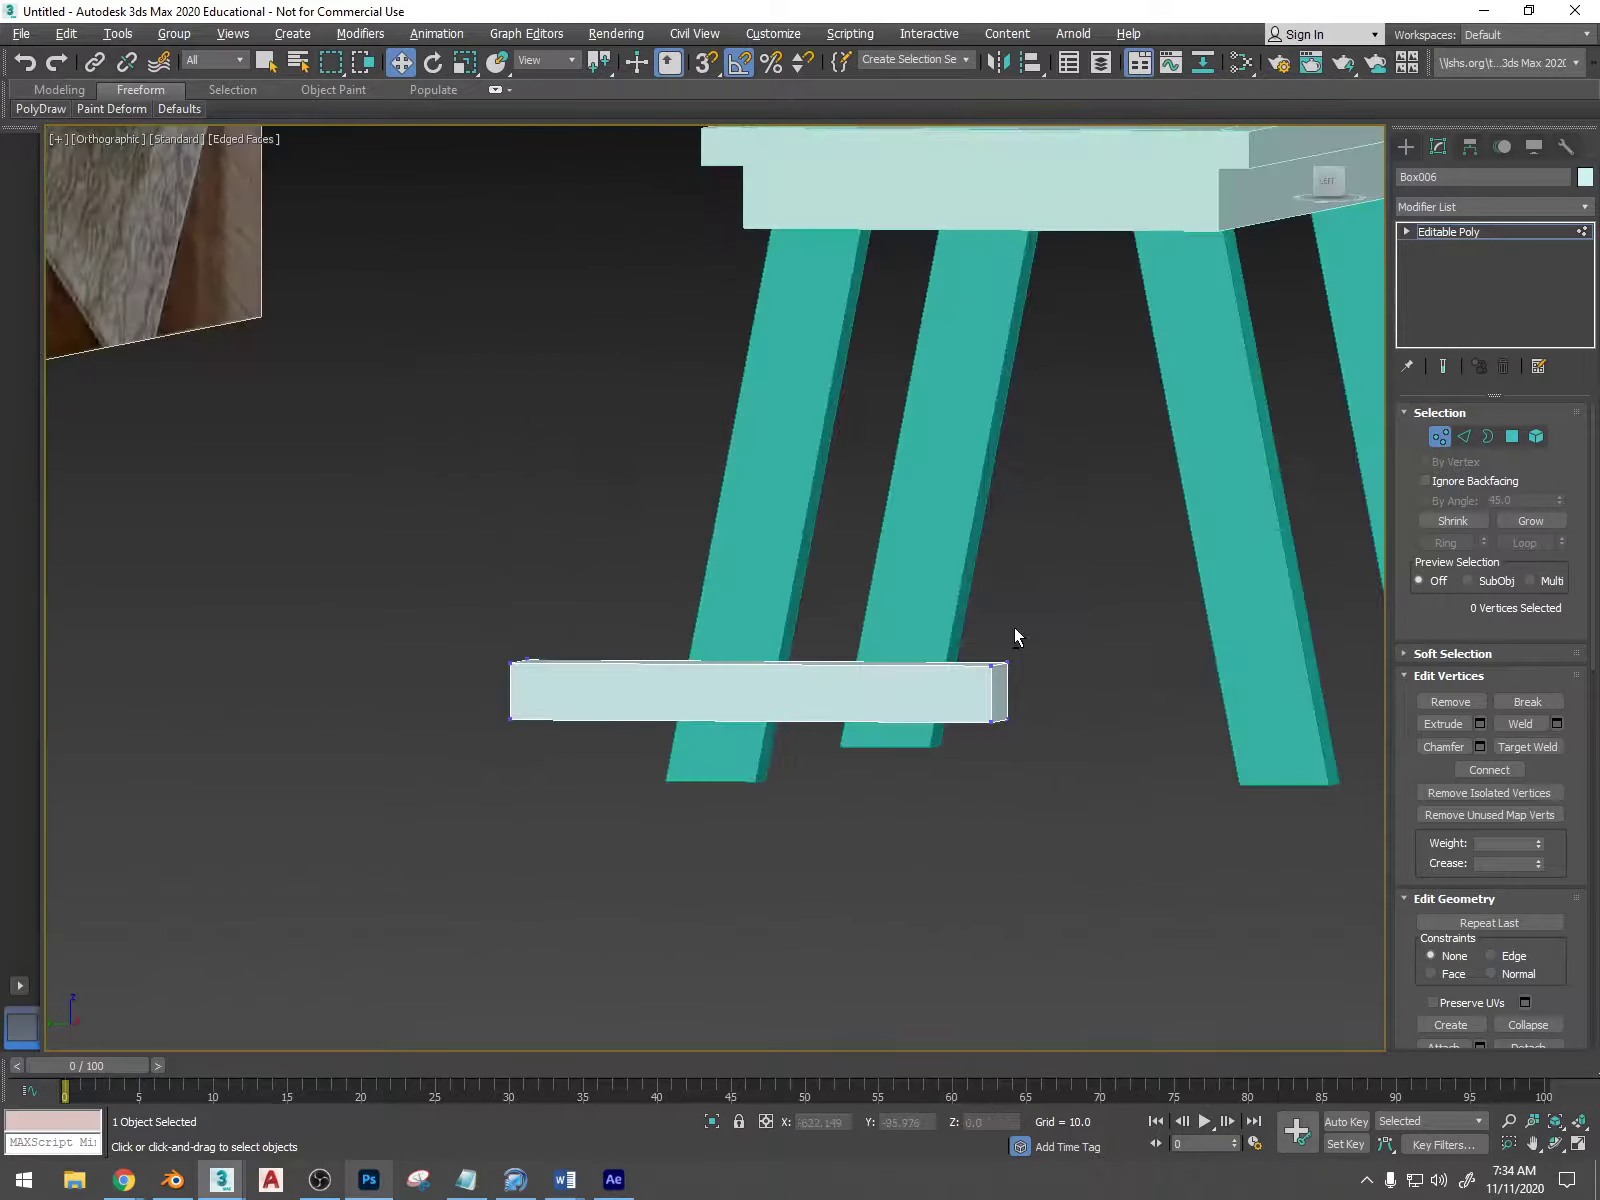
pyautogui.click(1443, 439)
# - Move the crossbar along X to about -49.4, onto the nearest pair of end legs
pyautogui.scroll(-2, 1290, 490)
pyautogui.keyDown('alt'); pyautogui.moveTo(1290, 490); pyautogui.dragTo(749, 477, button='middle'); pyautogui.keyUp('alt')
pyautogui.scroll(-2, 740, 477)
pyautogui.click(1341, 185)
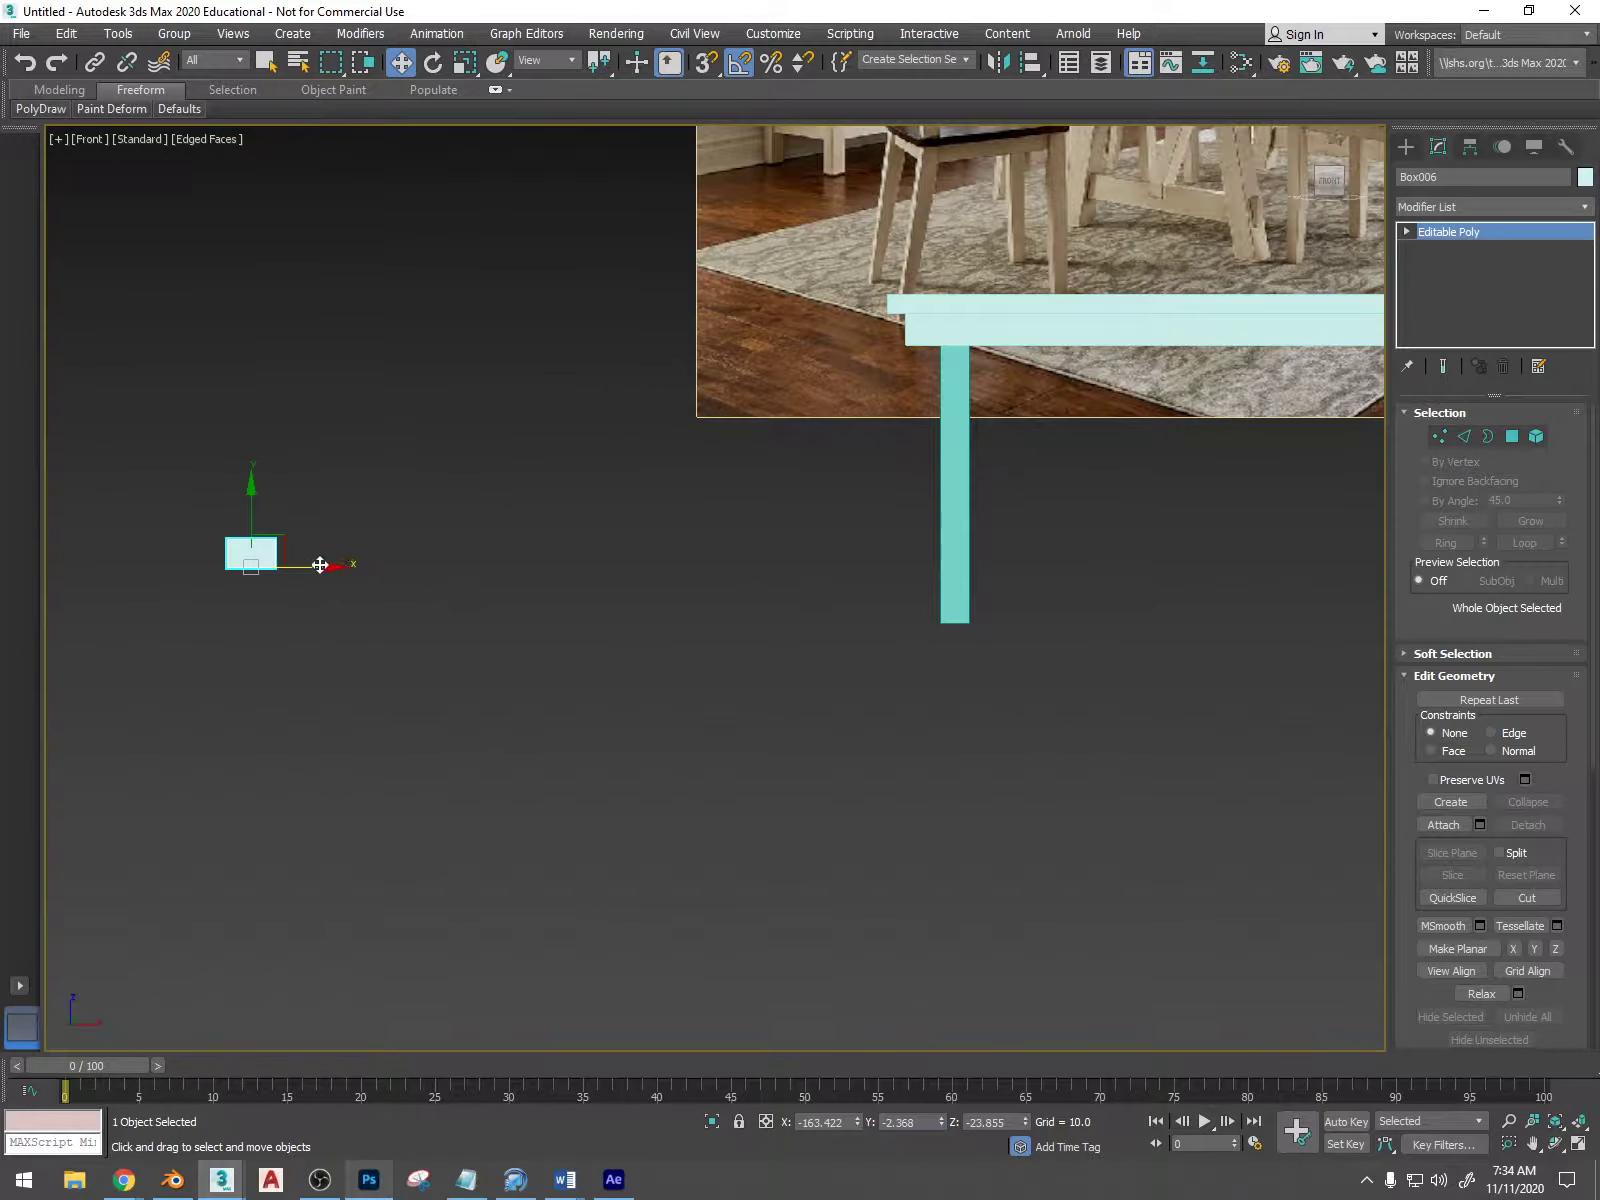
pyautogui.moveTo(320, 565); pyautogui.dragTo(1026, 584)
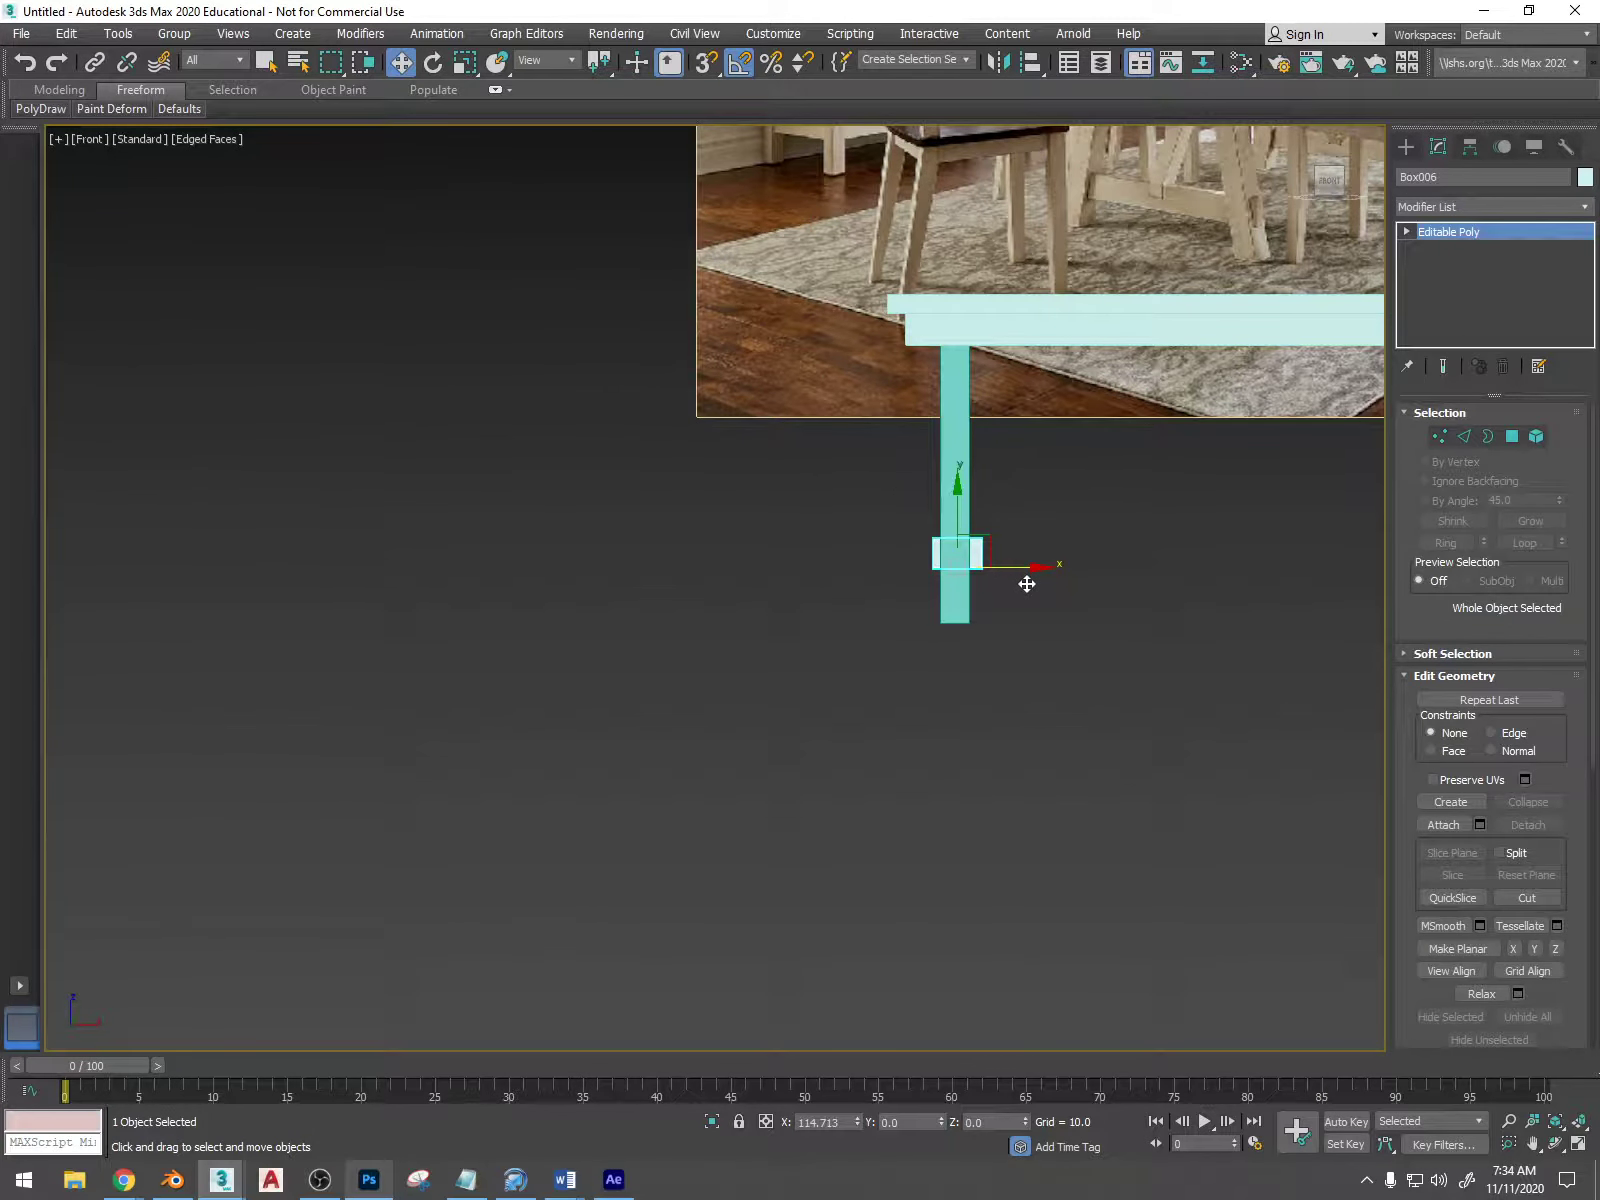
# - Move the four vertices on the crossbar's inner side along X toward the leg's inner edge to narrow it
pyautogui.scroll(4, 1021, 582)
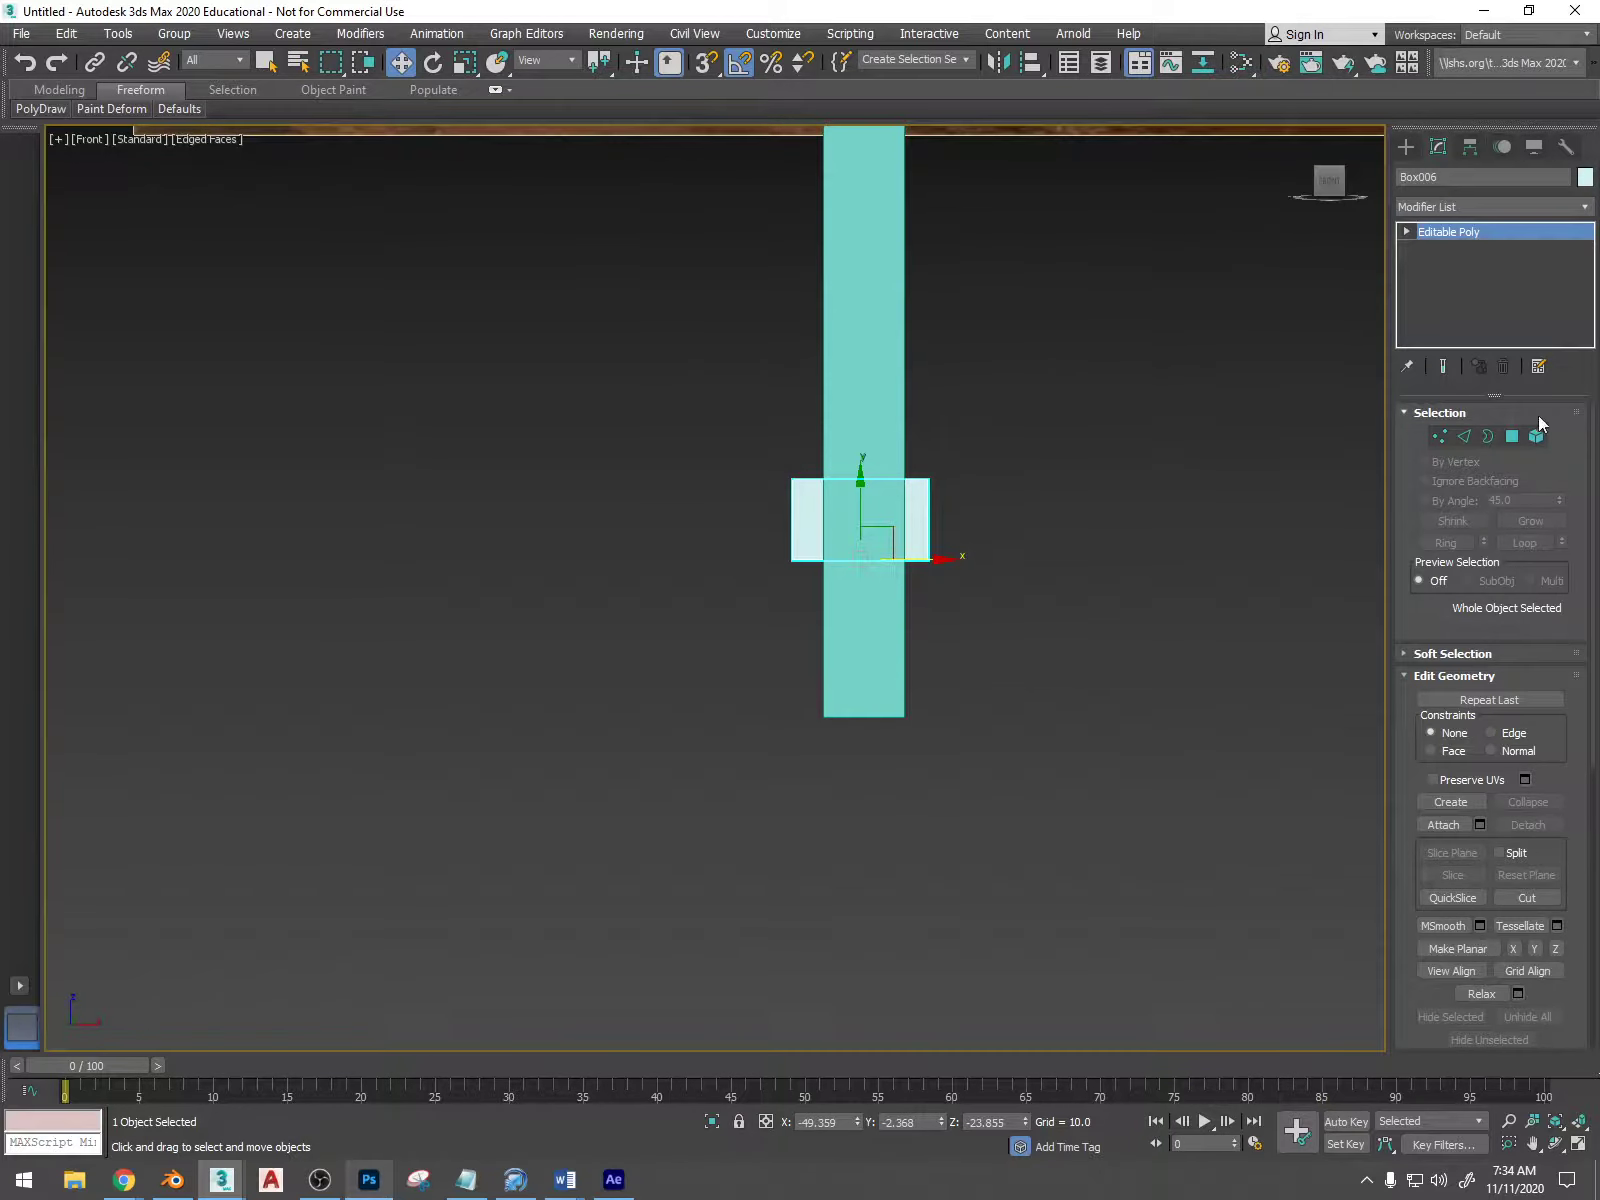
pyautogui.click(1439, 437)
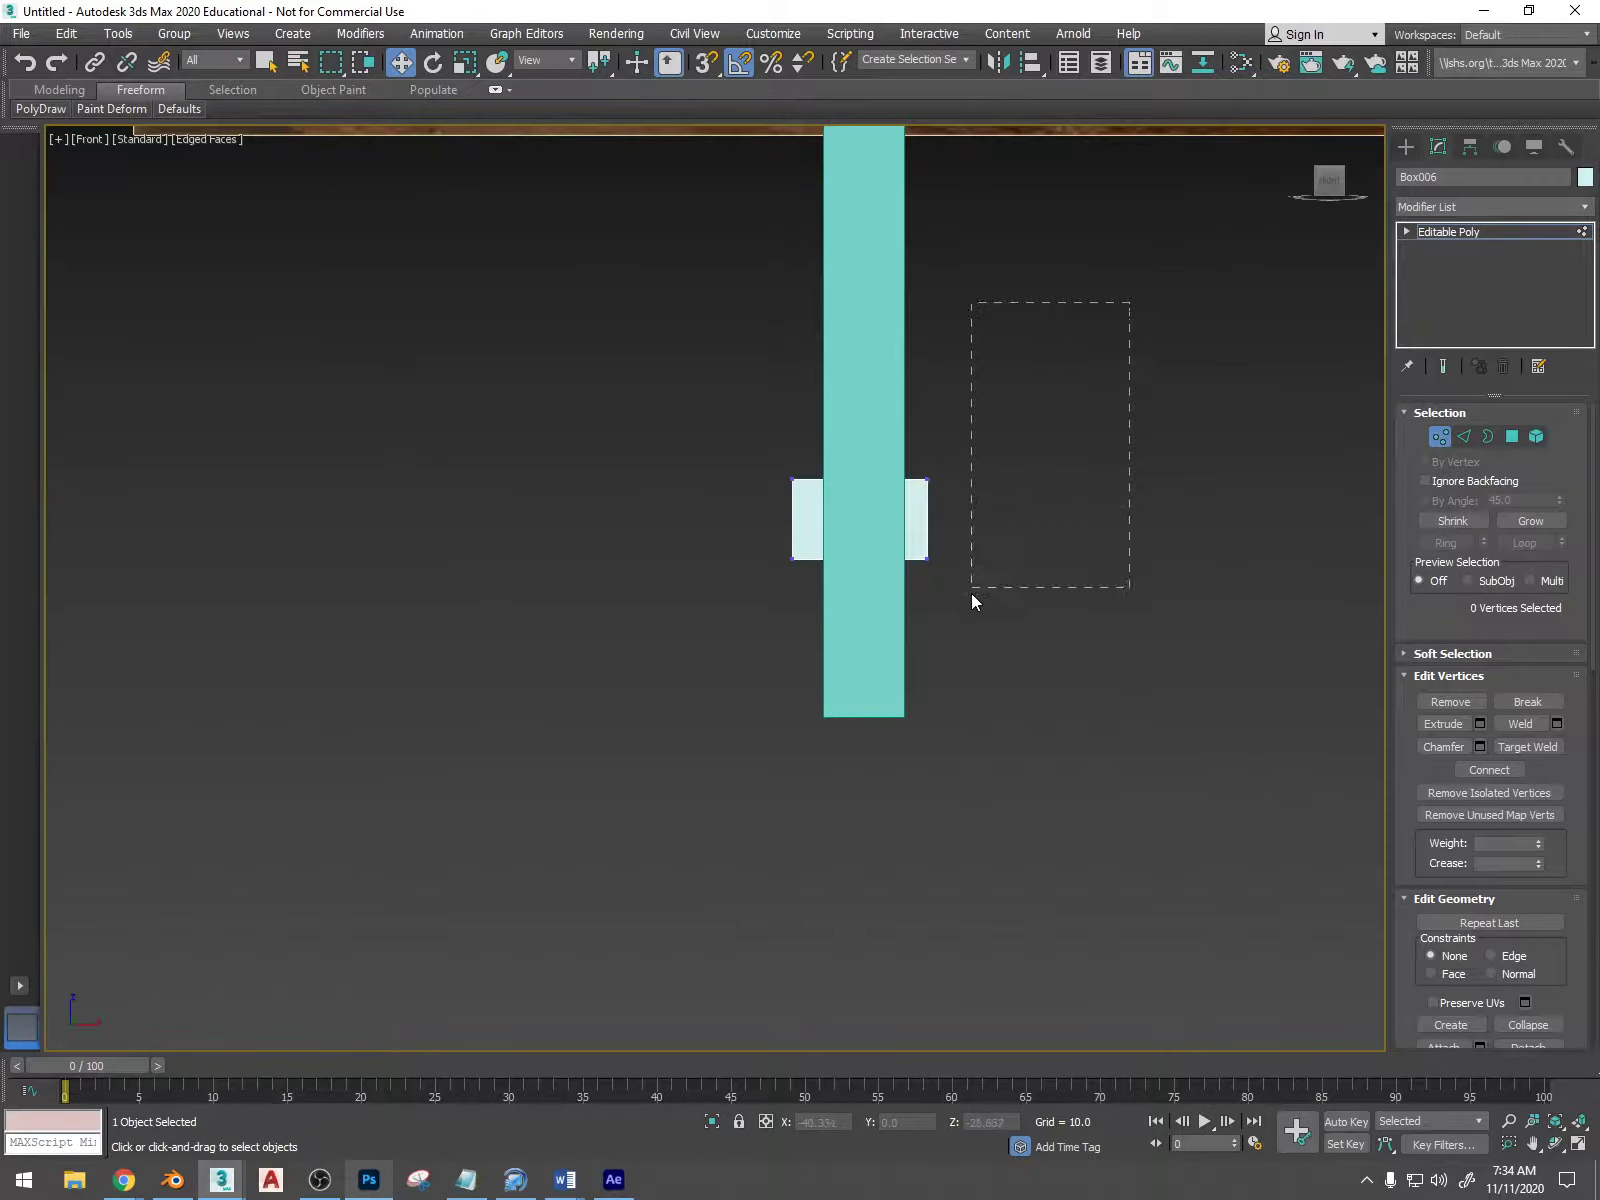
pyautogui.moveTo(902, 661); pyautogui.dragTo(902, 661)
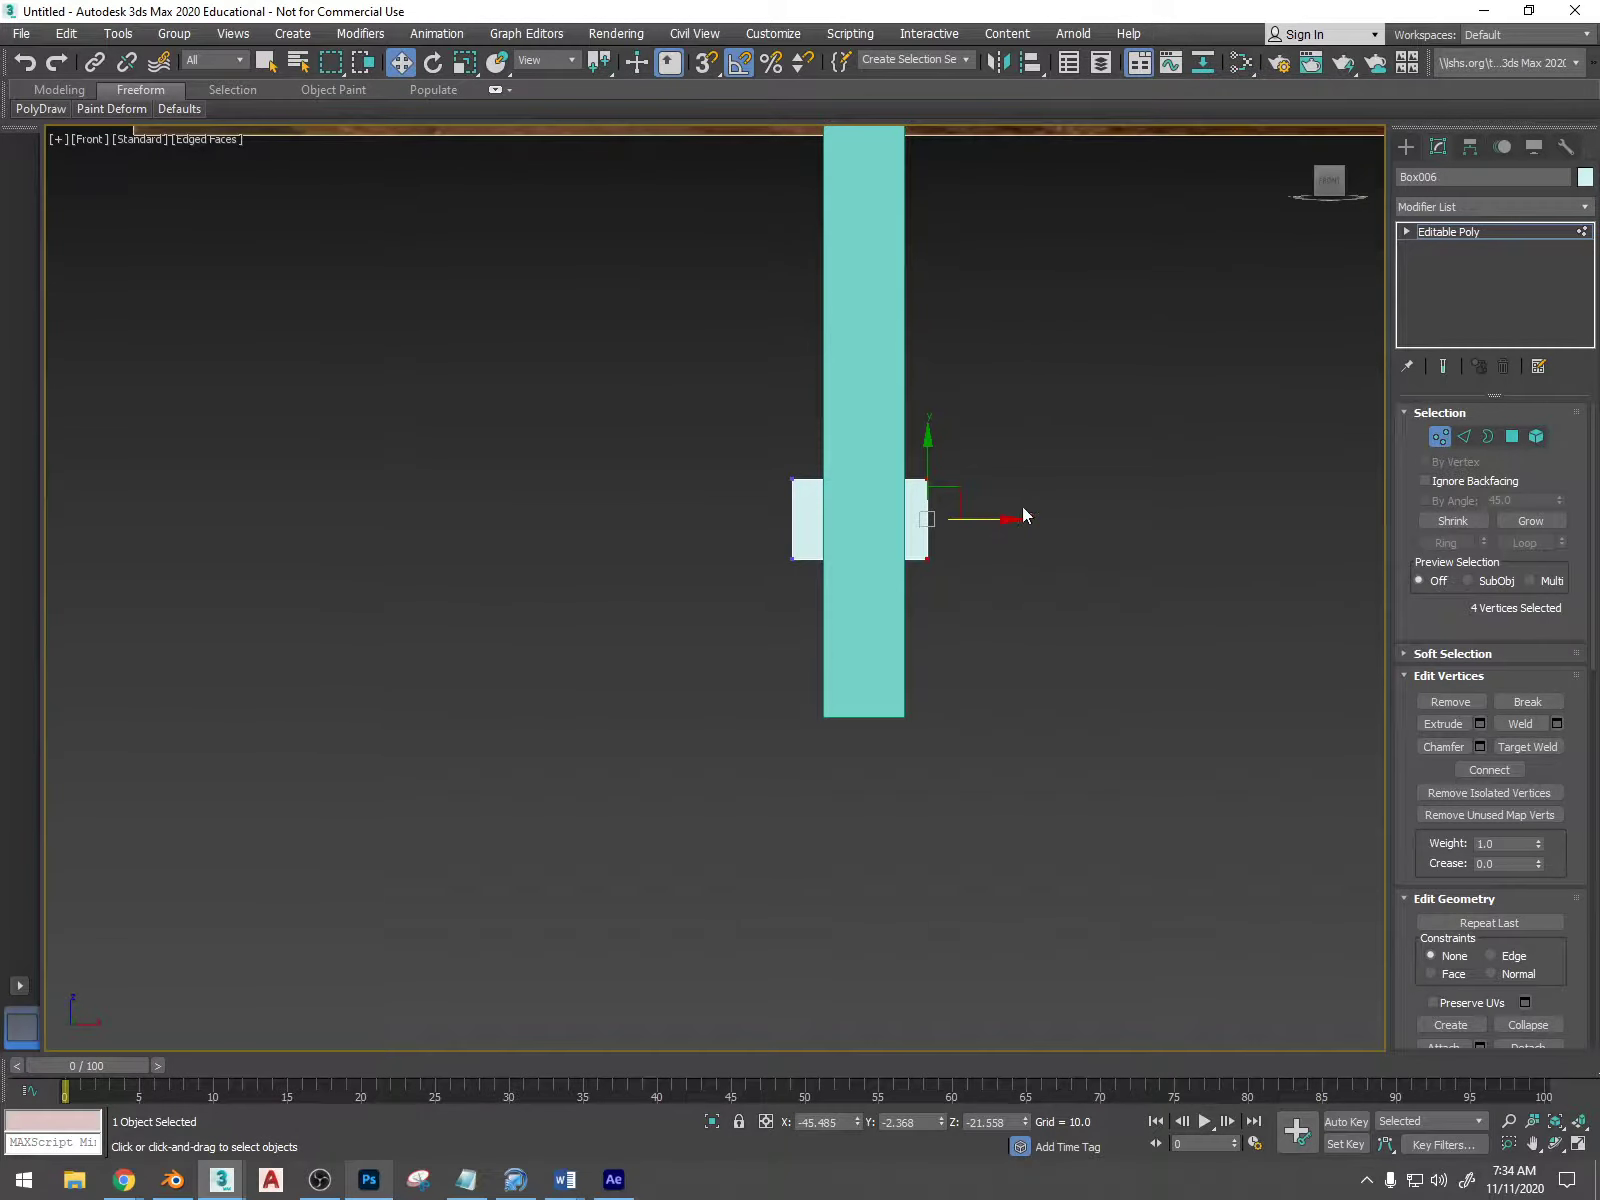
pyautogui.keyDown('alt'); pyautogui.moveTo(1022, 507); pyautogui.dragTo(1056, 498, button='middle'); pyautogui.keyUp('alt')
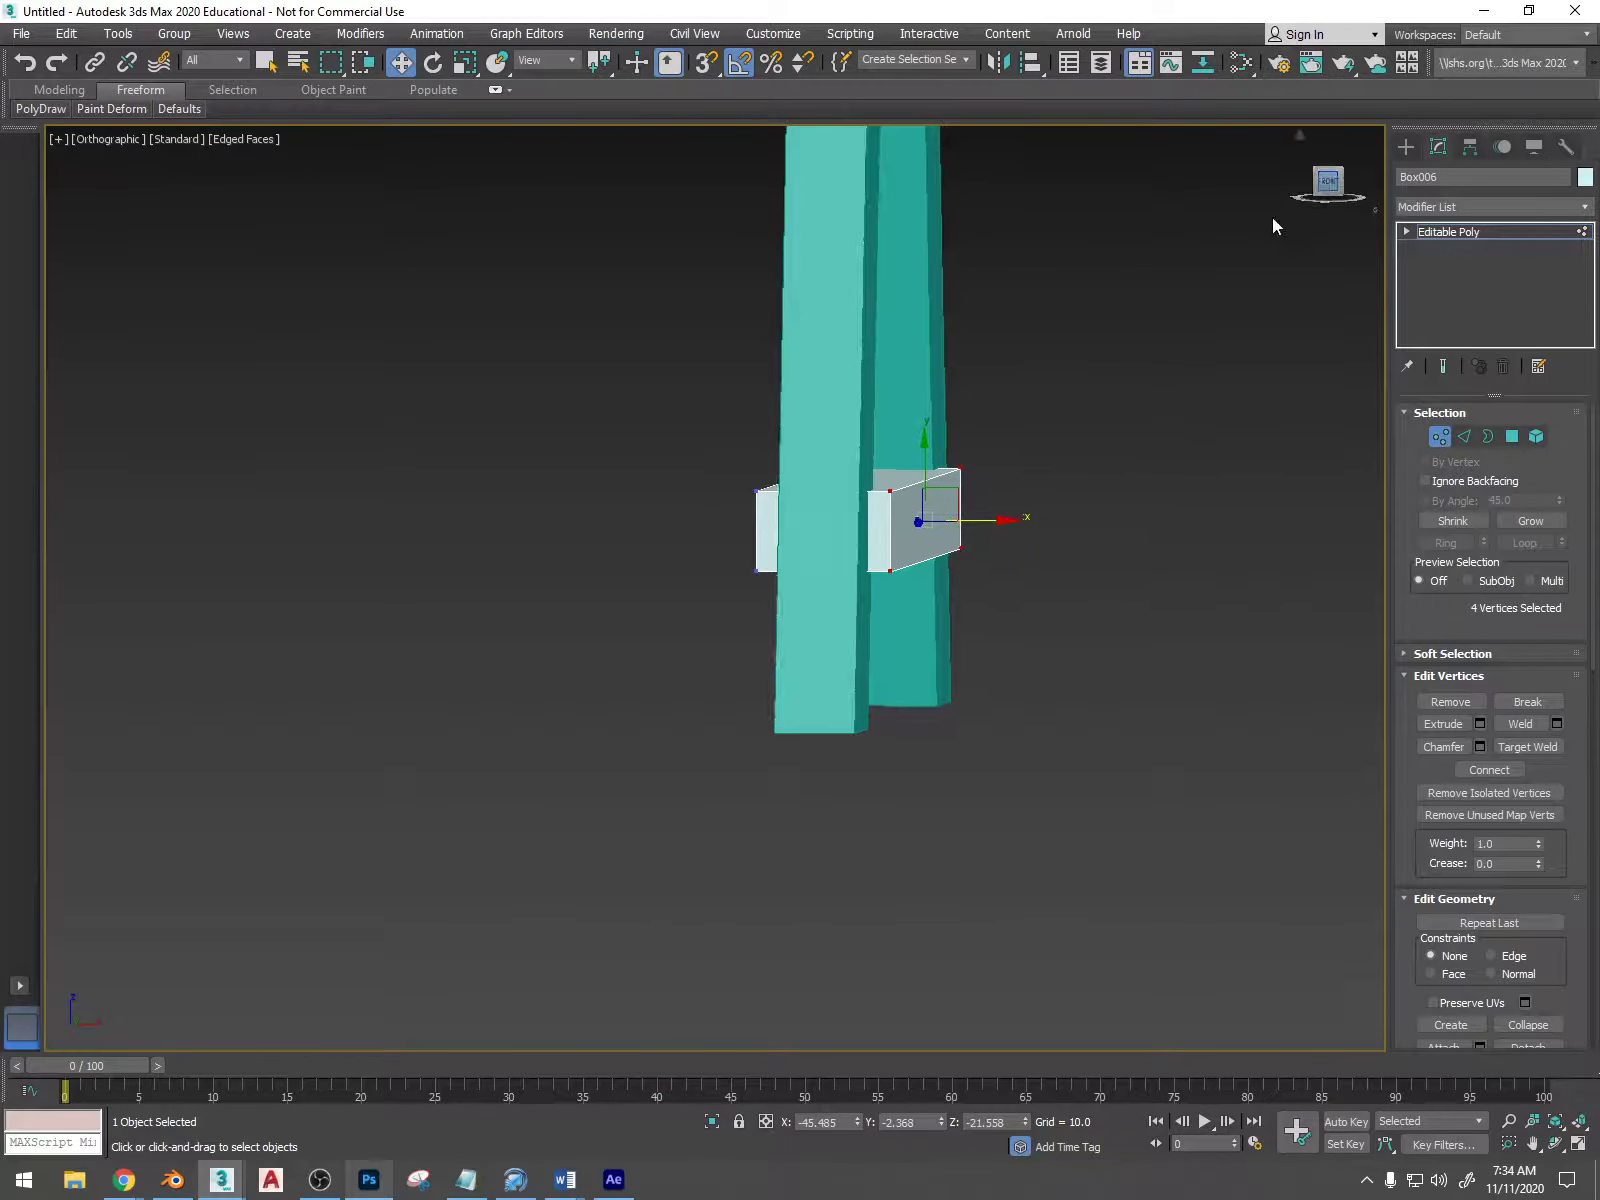
pyautogui.click(1327, 181)
pyautogui.keyDown('alt'); pyautogui.moveTo(884, 540); pyautogui.dragTo(964, 546, button='middle'); pyautogui.keyUp('alt')
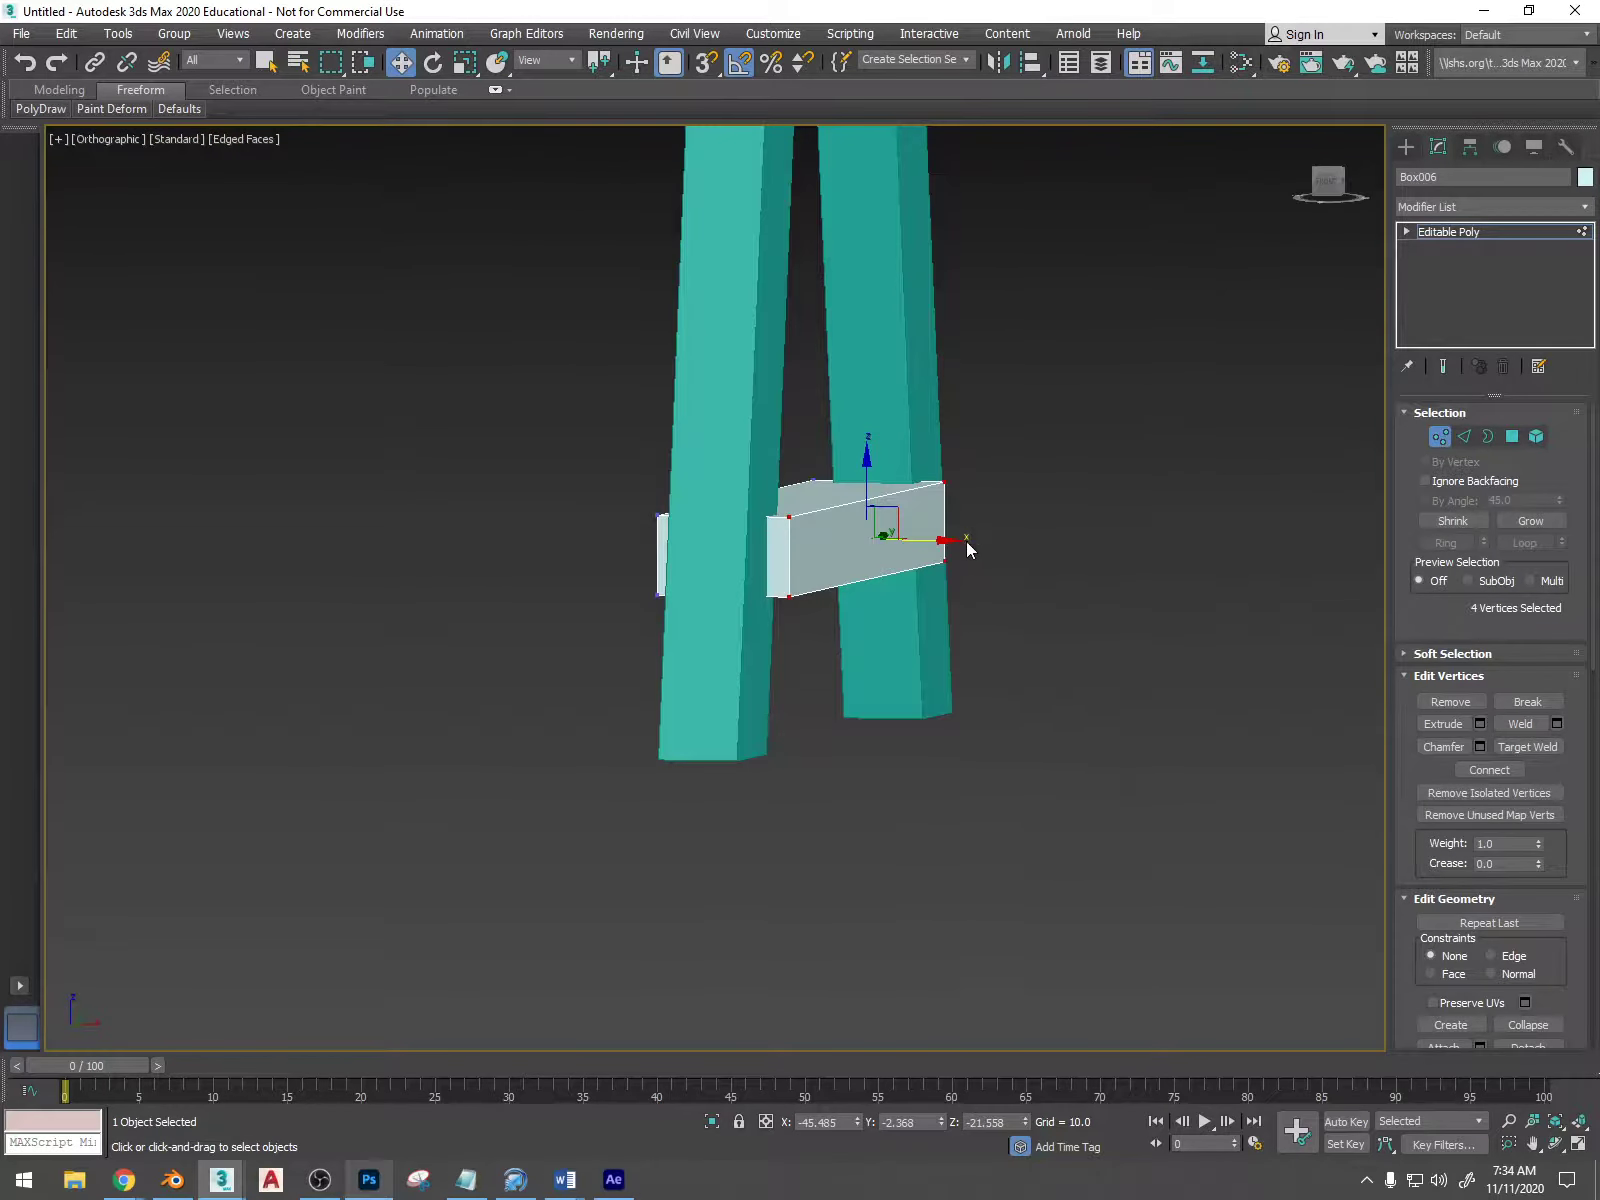
pyautogui.click(1348, 186)
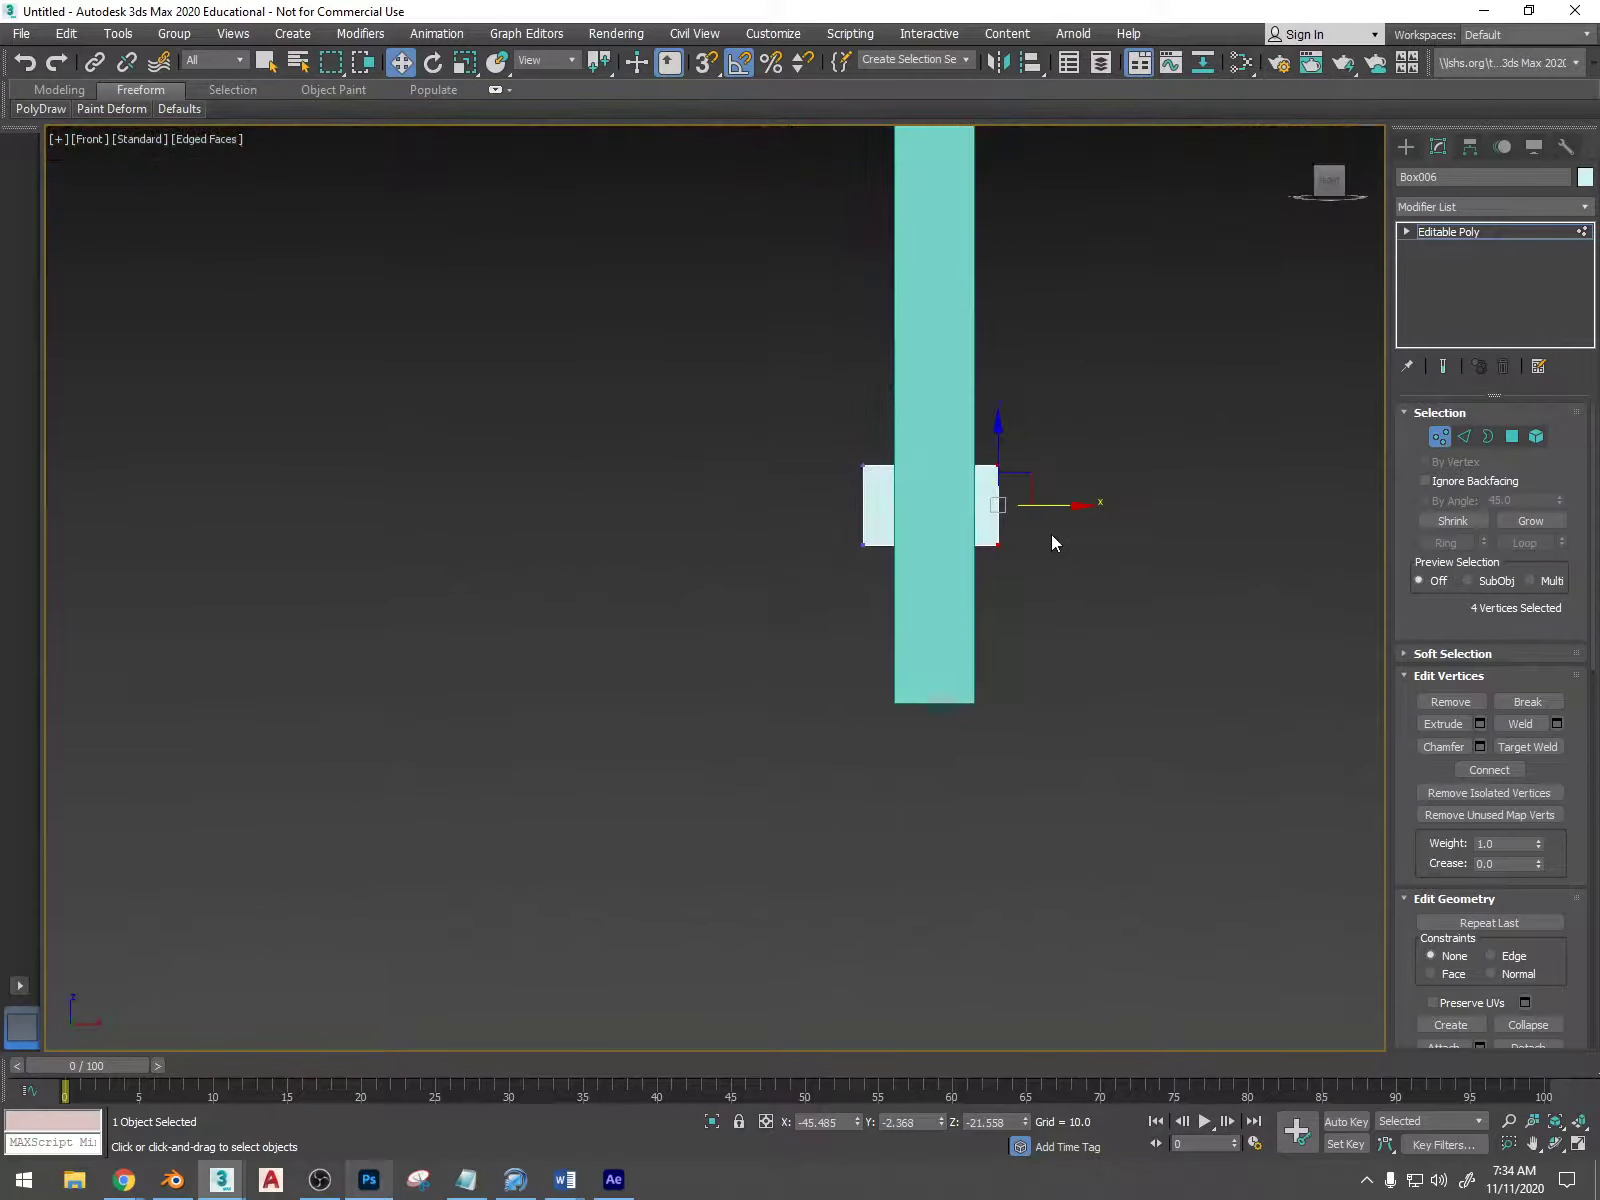
pyautogui.moveTo(1042, 493); pyautogui.dragTo(942, 492)
# - Move the crossbar's four outer-side vertices along X to about -51.2, flush with the leg, and leave vertex editing
pyautogui.moveTo(822, 586); pyautogui.dragTo(822, 584)
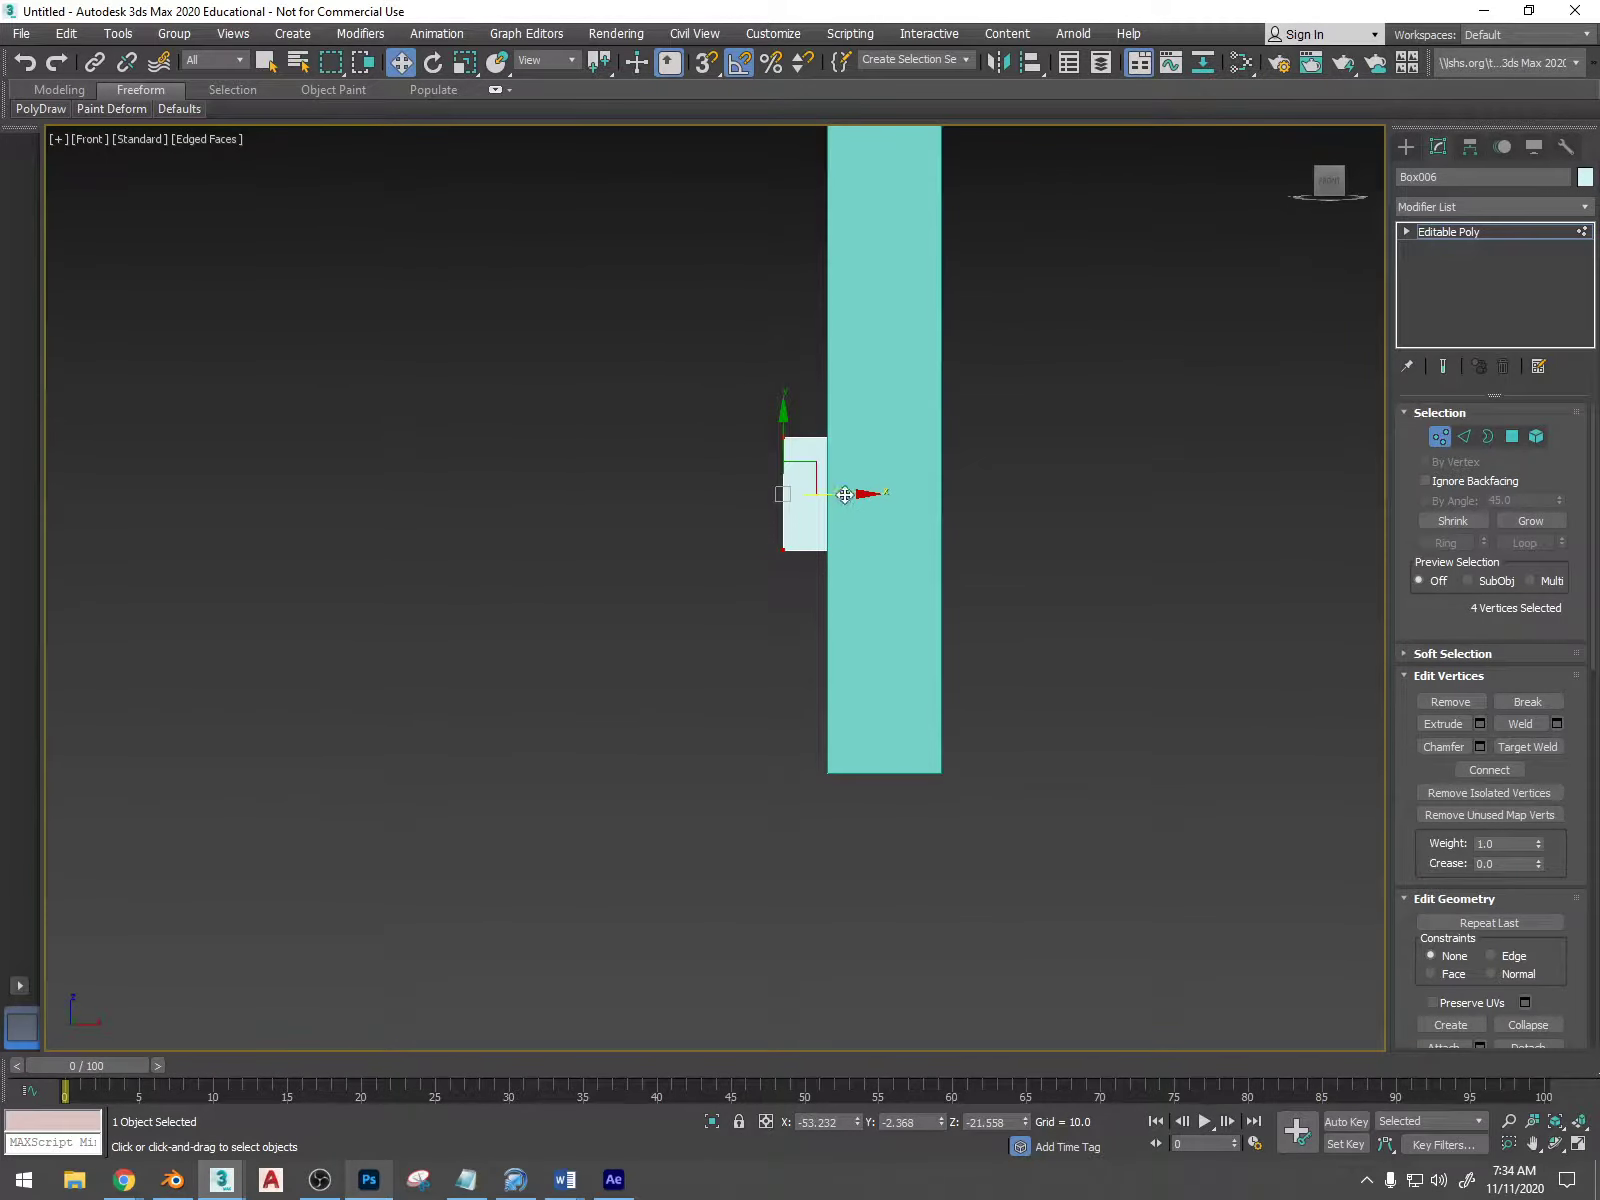
pyautogui.moveTo(845, 494); pyautogui.dragTo(898, 494)
pyautogui.keyDown('alt'); pyautogui.moveTo(898, 494); pyautogui.dragTo(1025, 519, button='middle'); pyautogui.keyUp('alt')
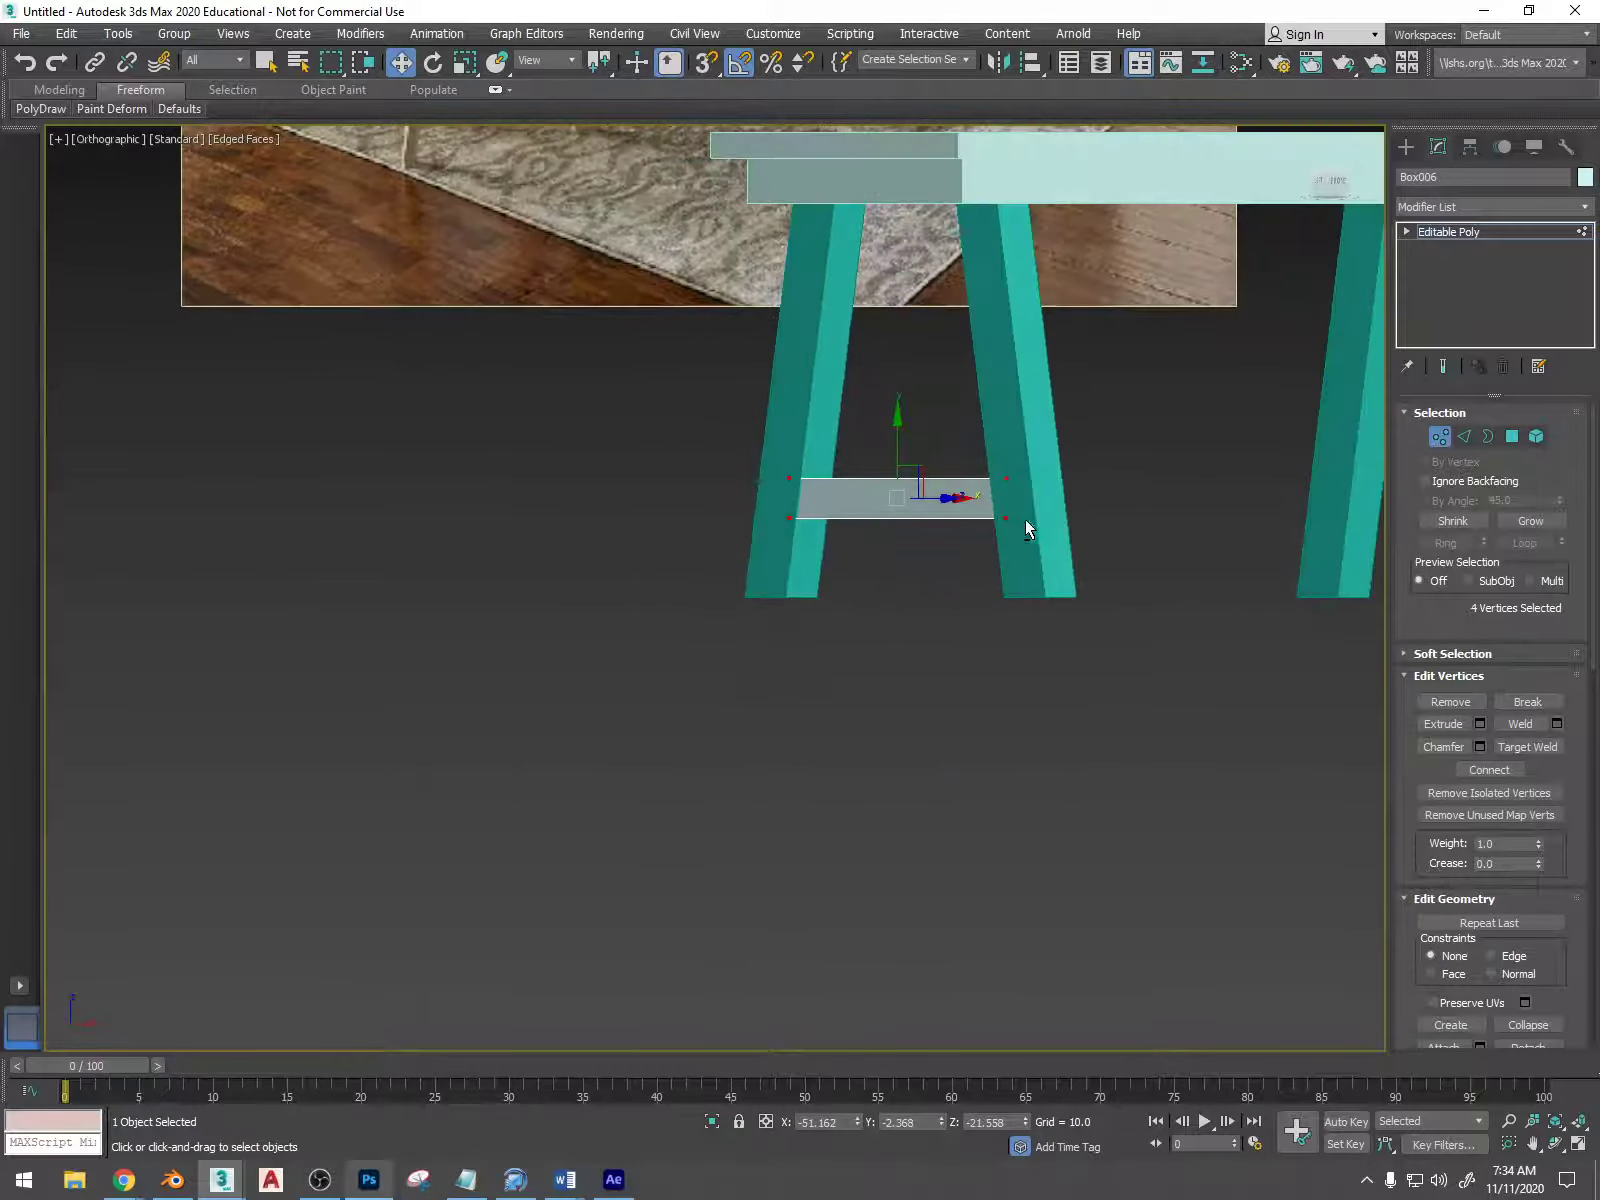
pyautogui.keyDown('alt'); pyautogui.moveTo(1300, 452); pyautogui.dragTo(875, 493, button='middle'); pyautogui.keyUp('alt')
pyautogui.click(1440, 438)
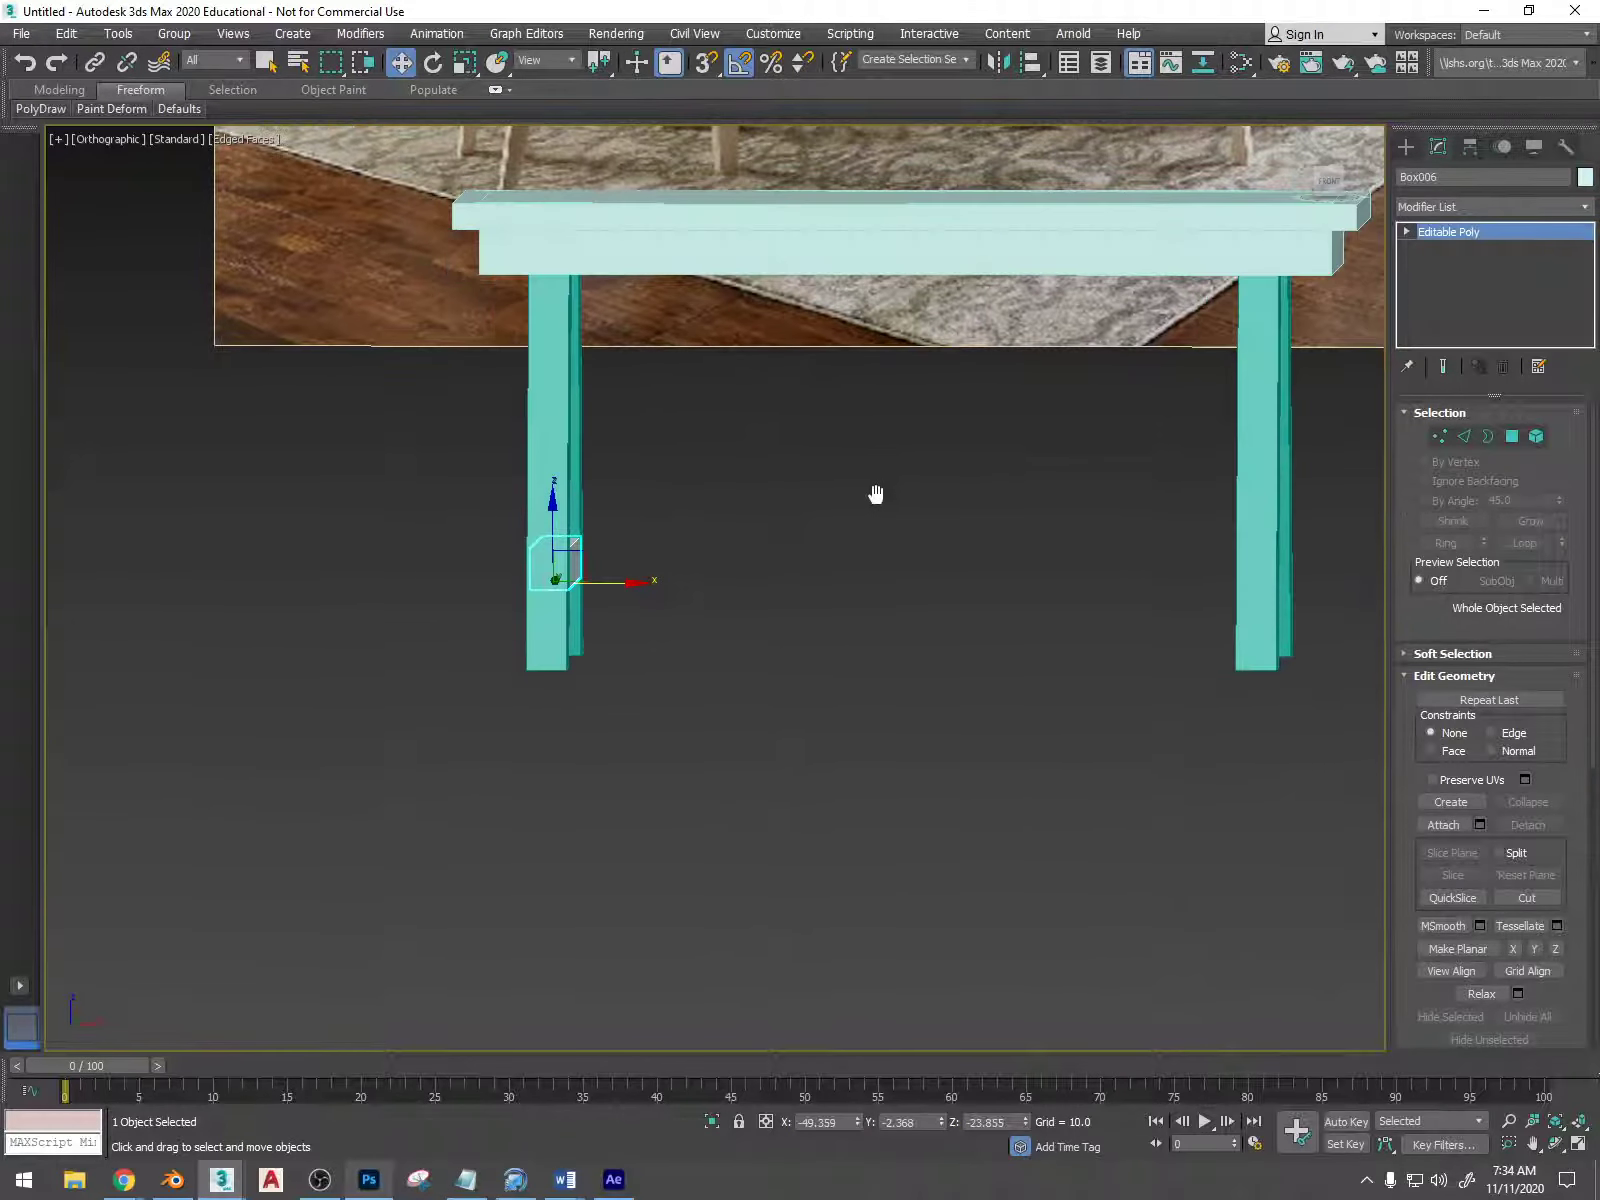
# - Clone the crossbar as a copy along X to about 31.9, onto the legs at the opposite end
pyautogui.moveTo(1204, 232); pyautogui.dragTo(1124, 332, button='middle')
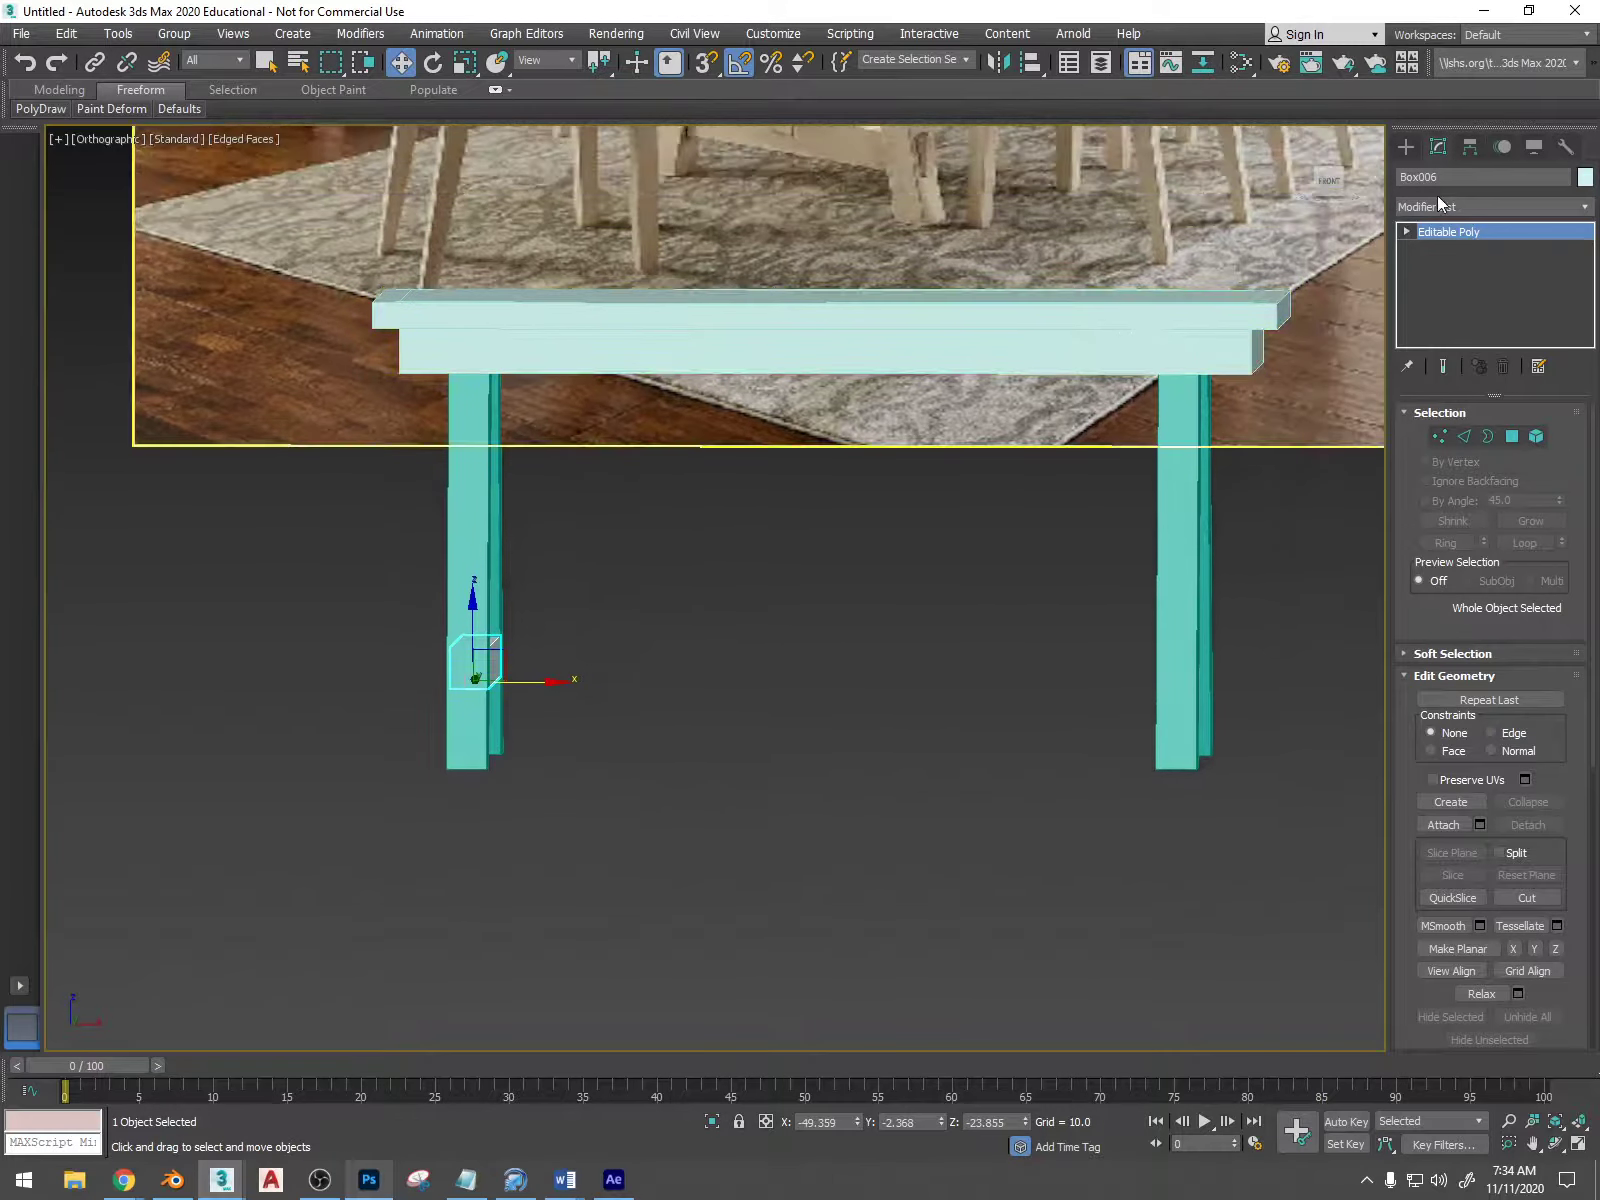
pyautogui.click(1340, 182)
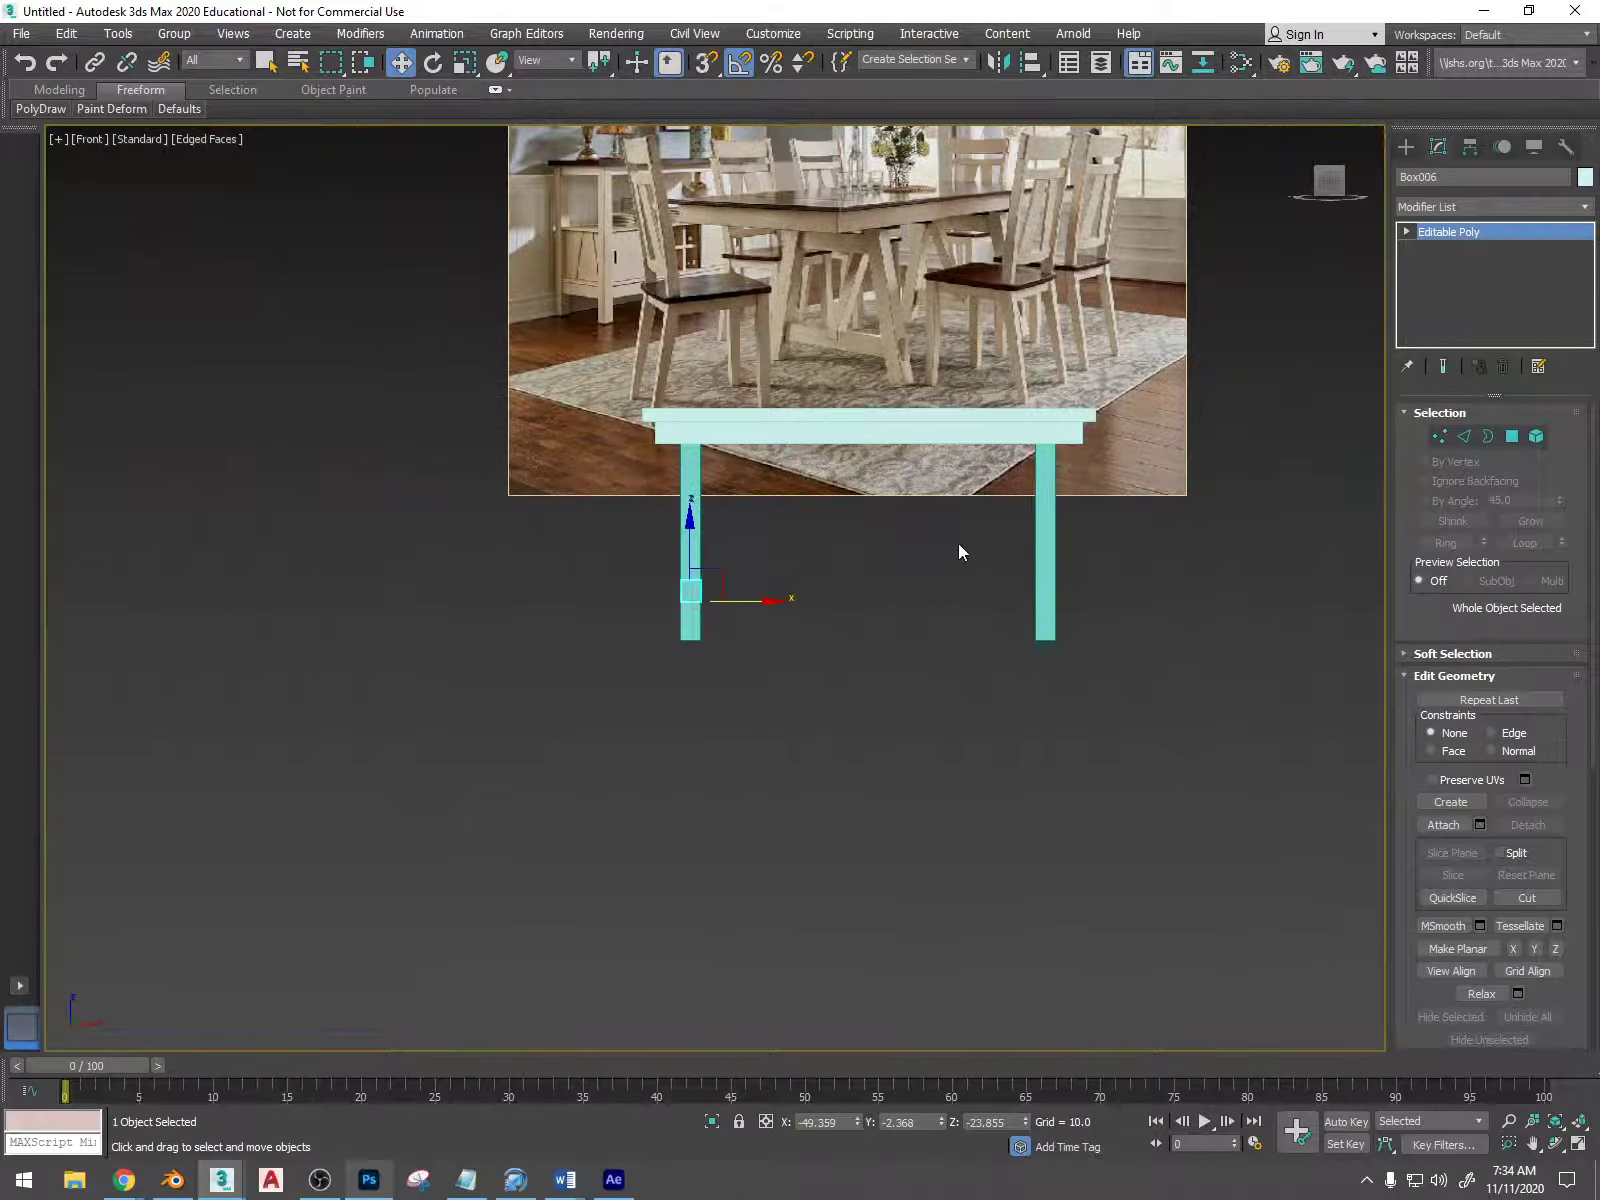
pyautogui.scroll(2, 575, 616)
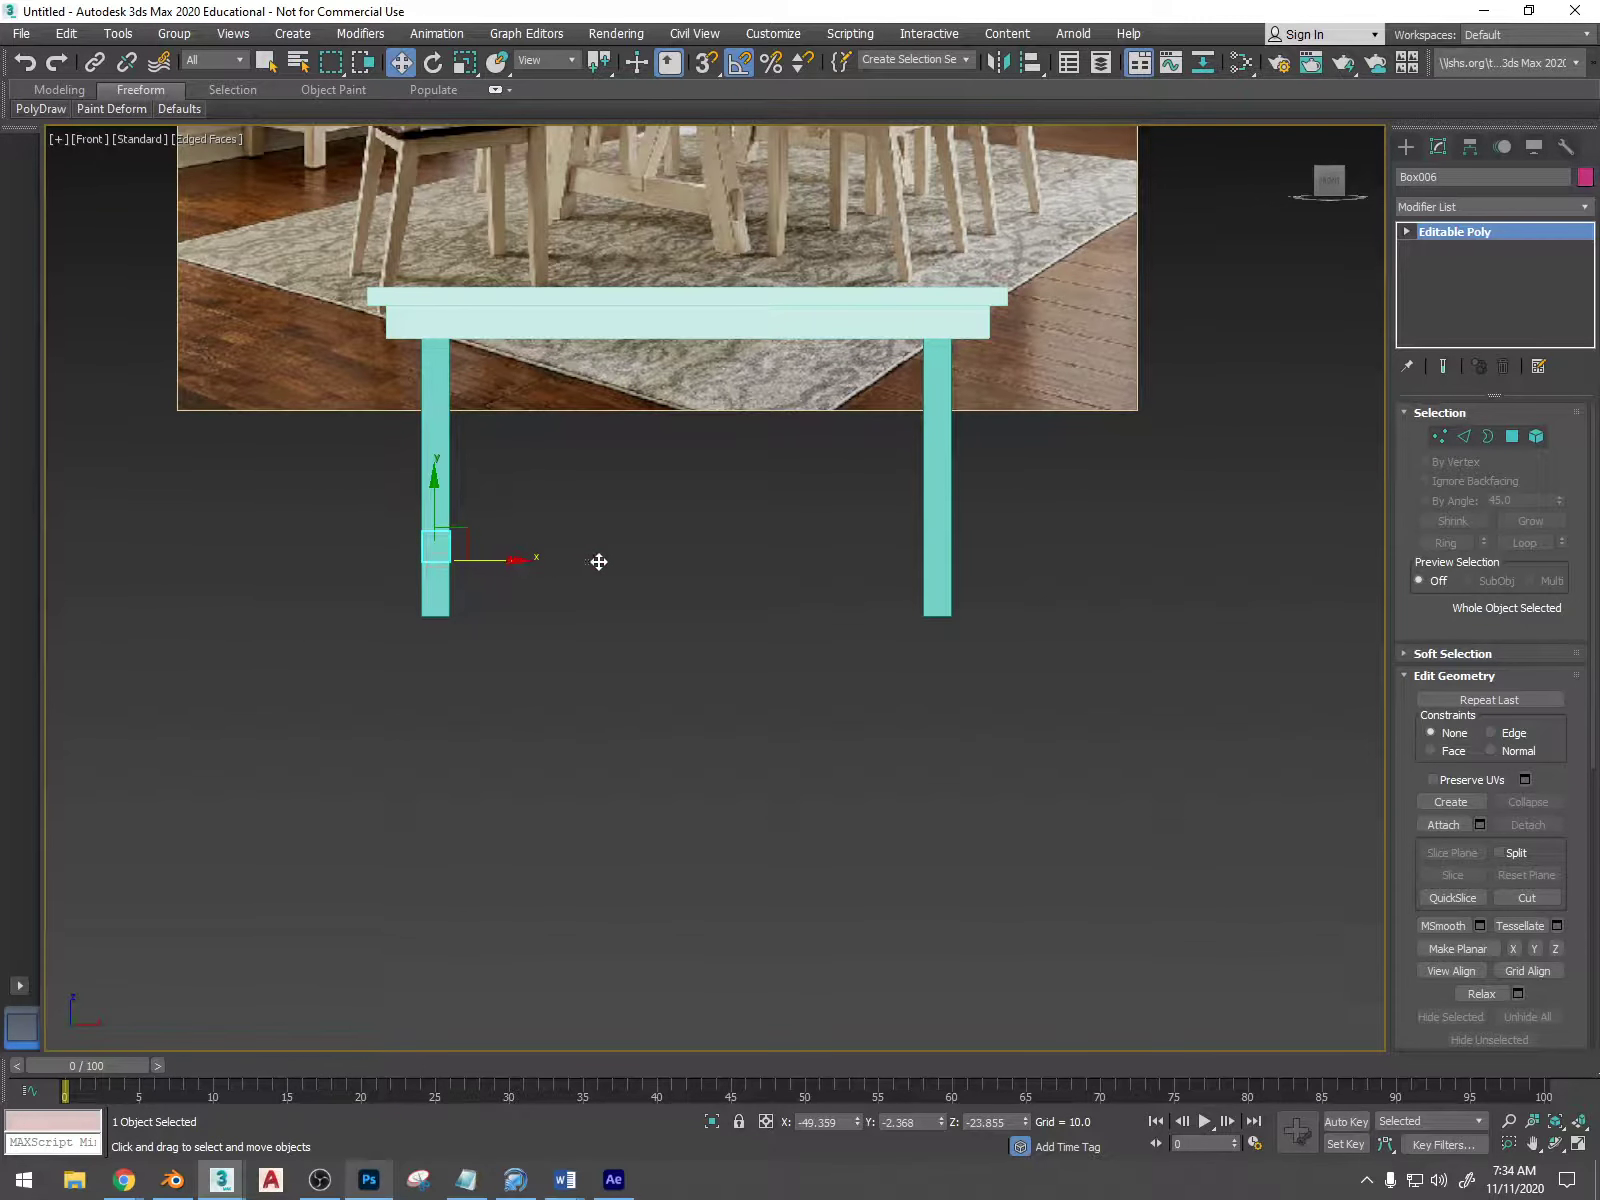
pyautogui.moveTo(598, 562)
pyautogui.keyDown('shift'); pyautogui.mouseDown()
pyautogui.moveTo(1007, 561)
pyautogui.moveTo(994, 568)
pyautogui.mouseUp(); pyautogui.keyUp('shift')
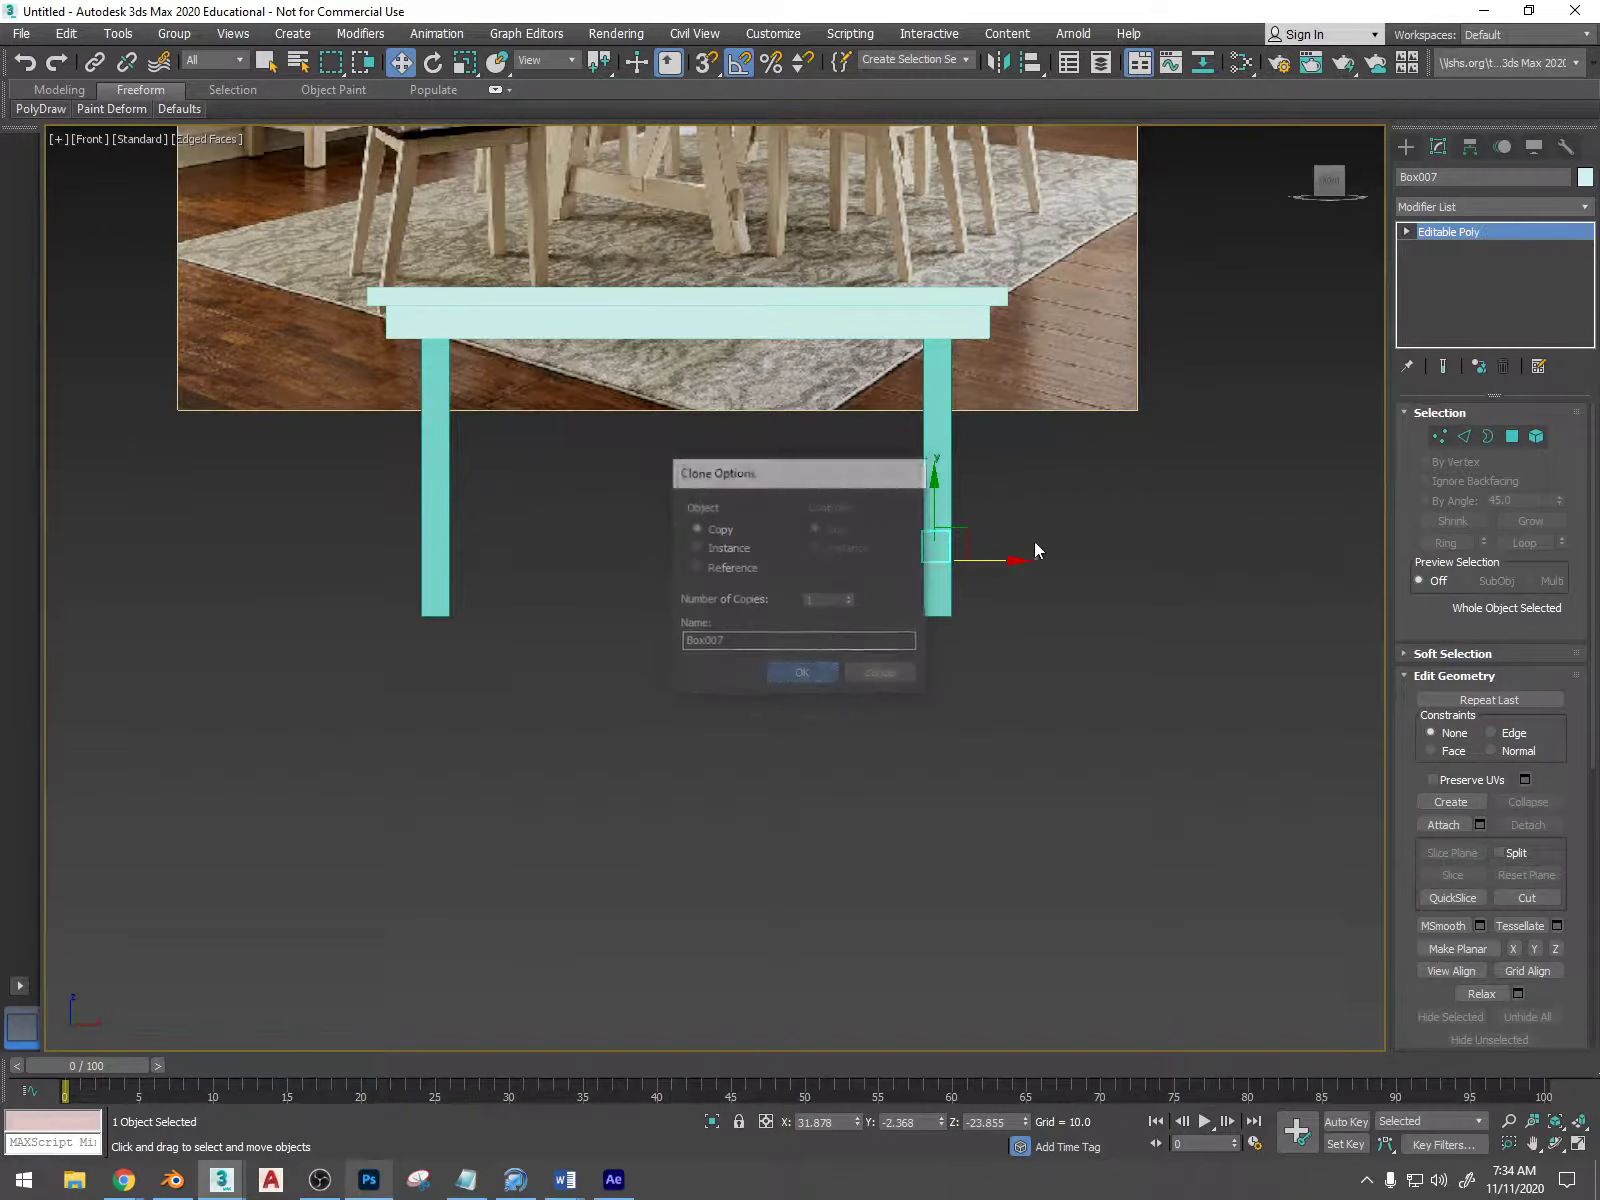
pyautogui.press('Return')
# - Nudge the copied crossbar along X to about 32.06 to centre it within the leg's width
pyautogui.scroll(10, 965, 522)
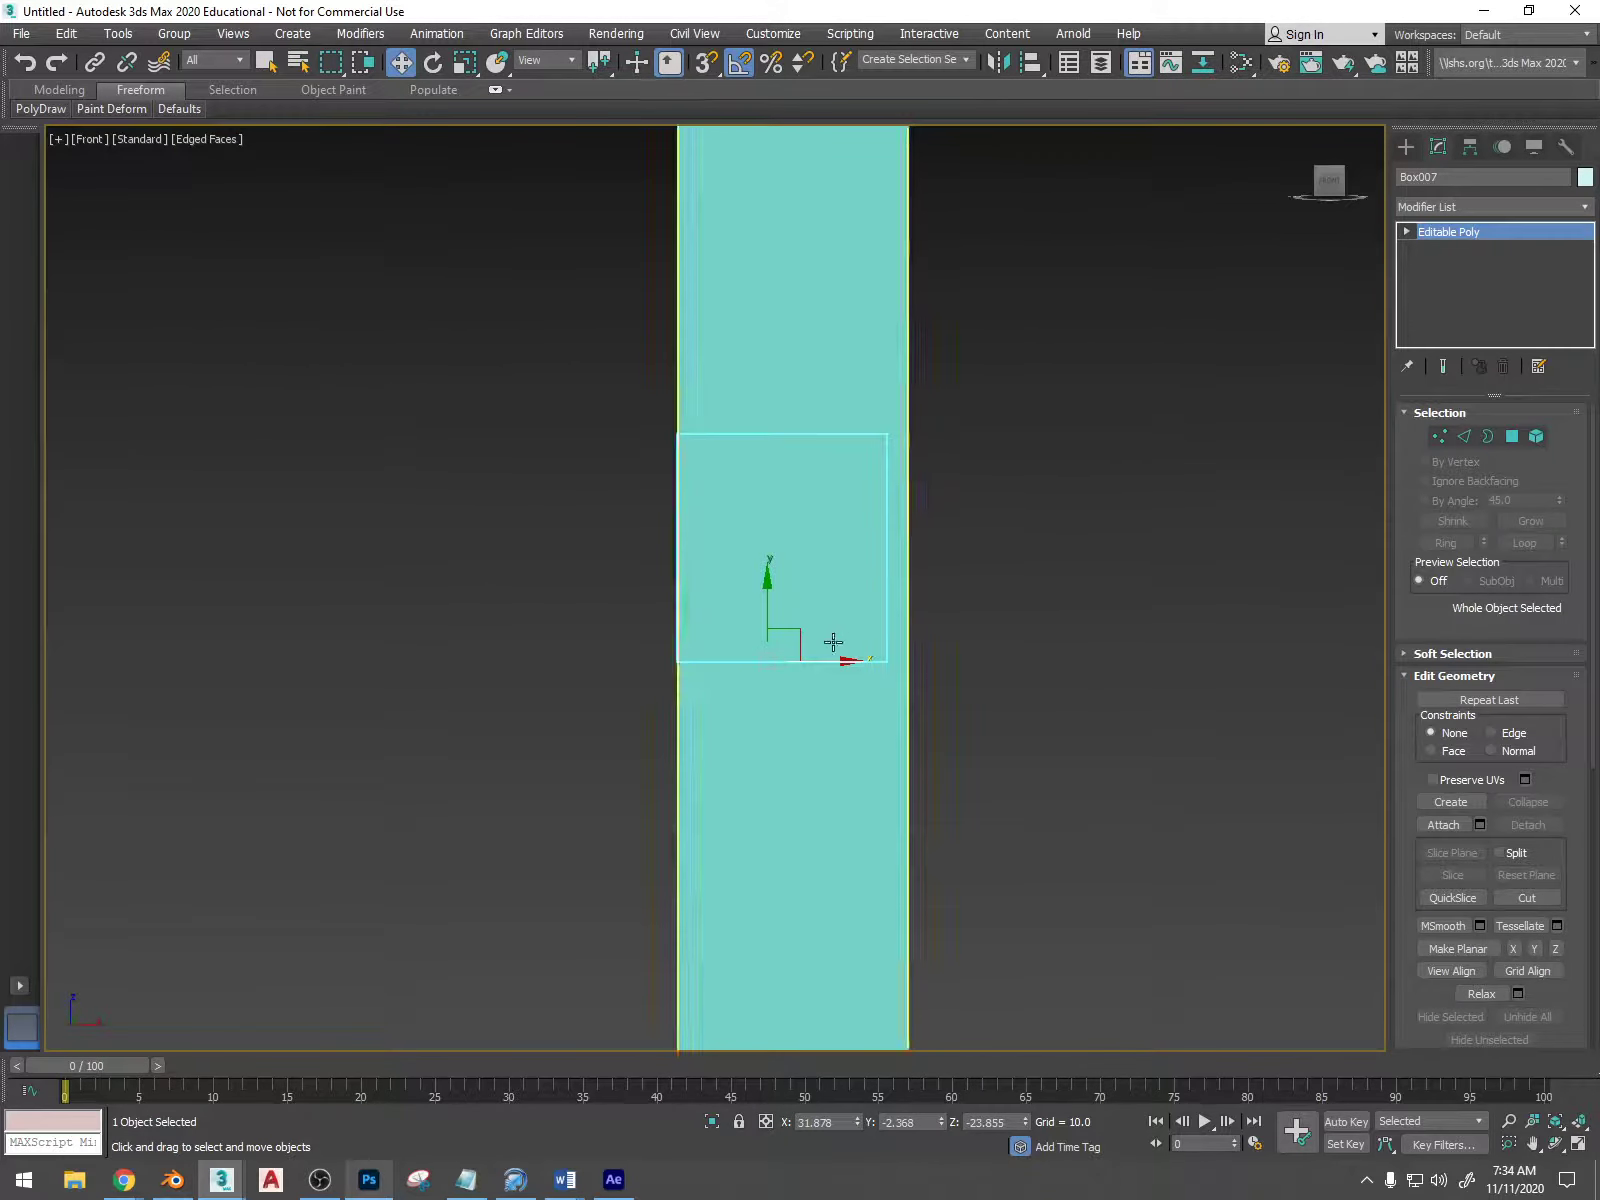
pyautogui.moveTo(839, 661); pyautogui.dragTo(850, 661)
pyautogui.scroll(-9, 814, 654)
pyautogui.keyDown('alt'); pyautogui.moveTo(814, 654); pyautogui.dragTo(841, 697, button='middle'); pyautogui.keyUp('alt')
pyautogui.scroll(-5, 804, 654)
pyautogui.scroll(5, 423, 510)
pyautogui.moveTo(860, 556); pyautogui.dragTo(782, 561, button='middle')
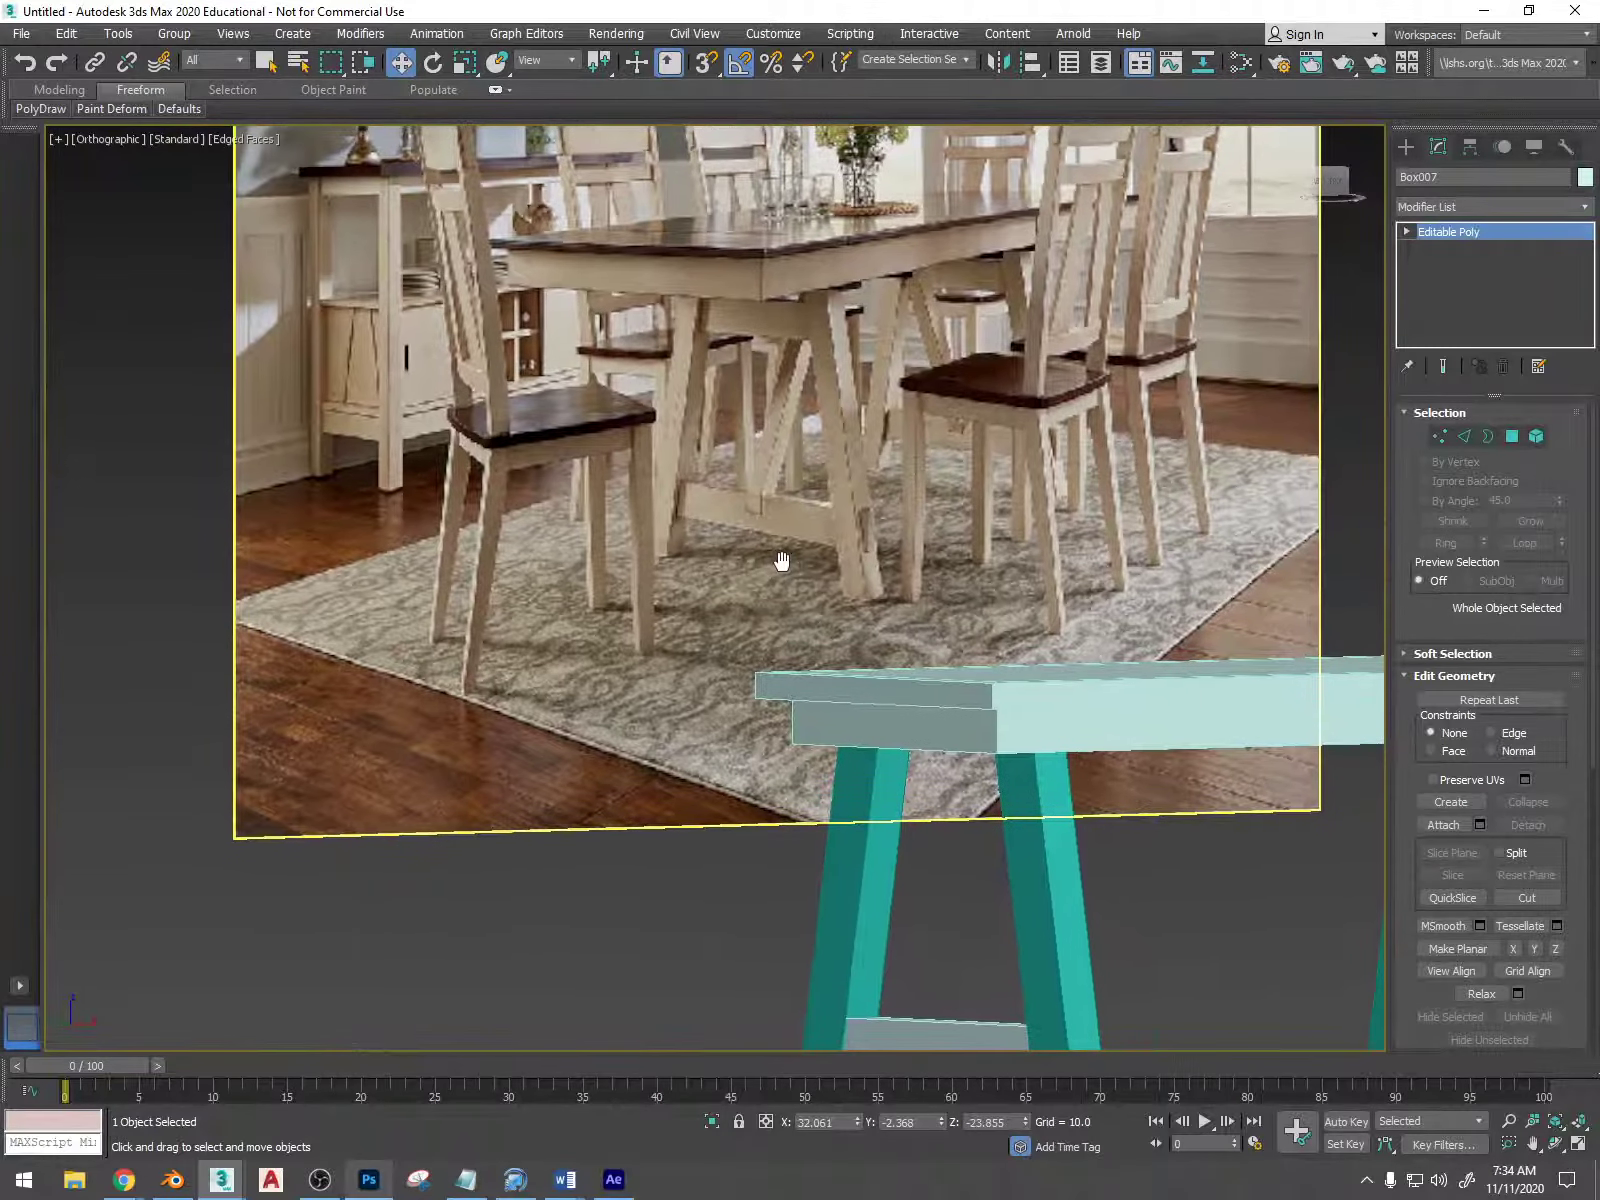
pyautogui.keyDown('alt'); pyautogui.moveTo(960, 516); pyautogui.dragTo(948, 515, button='middle'); pyautogui.keyUp('alt')
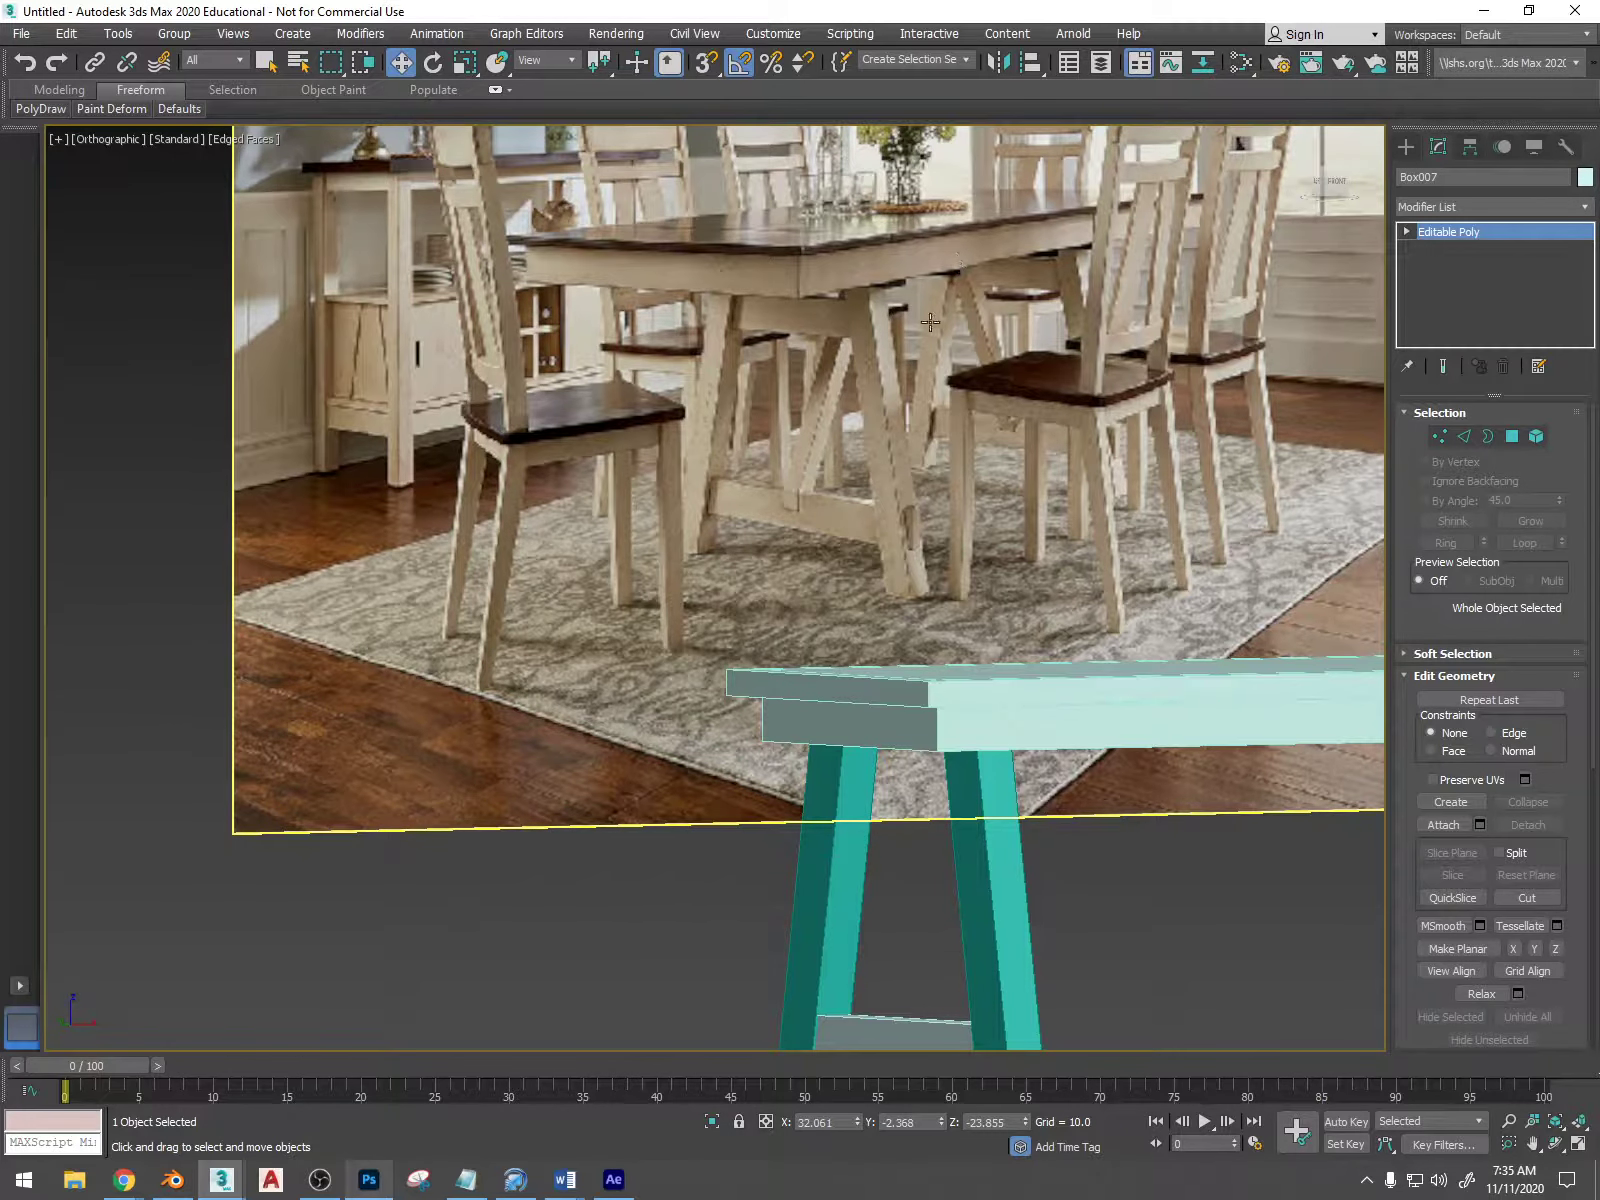
pyautogui.scroll(-6, 1072, 518)
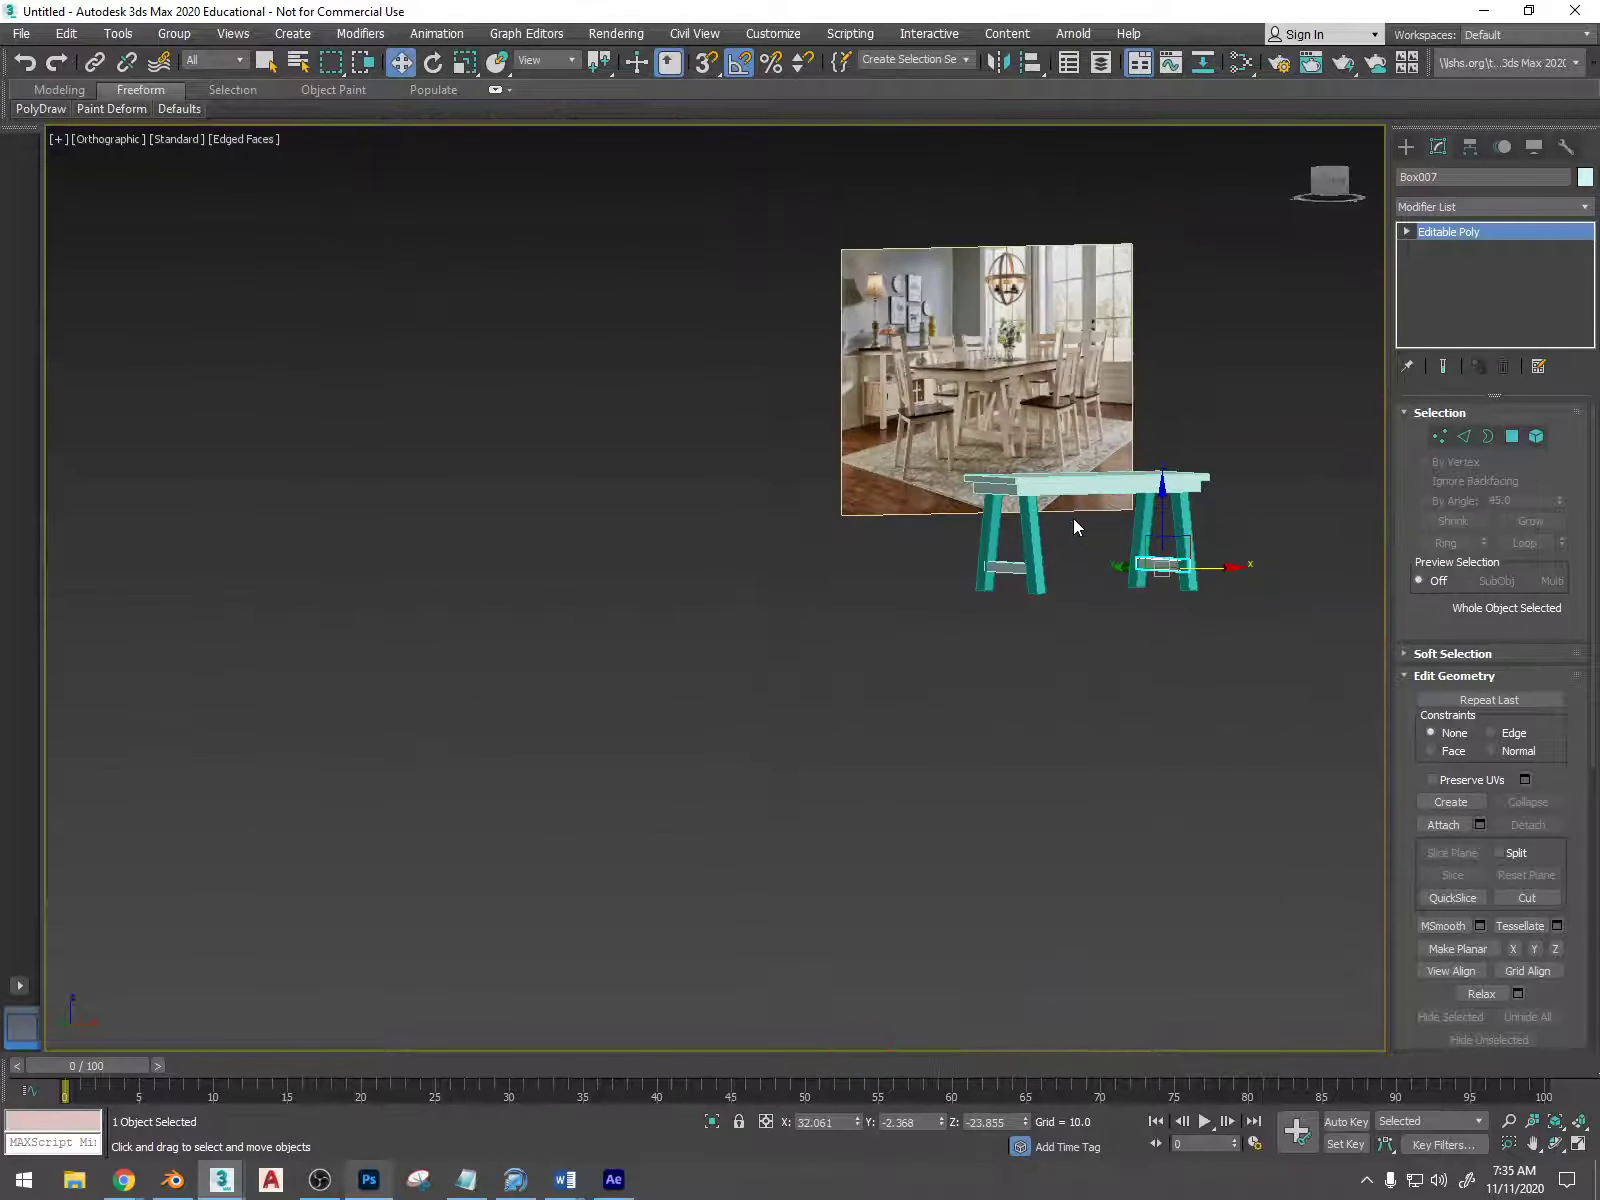
pyautogui.click(1407, 148)
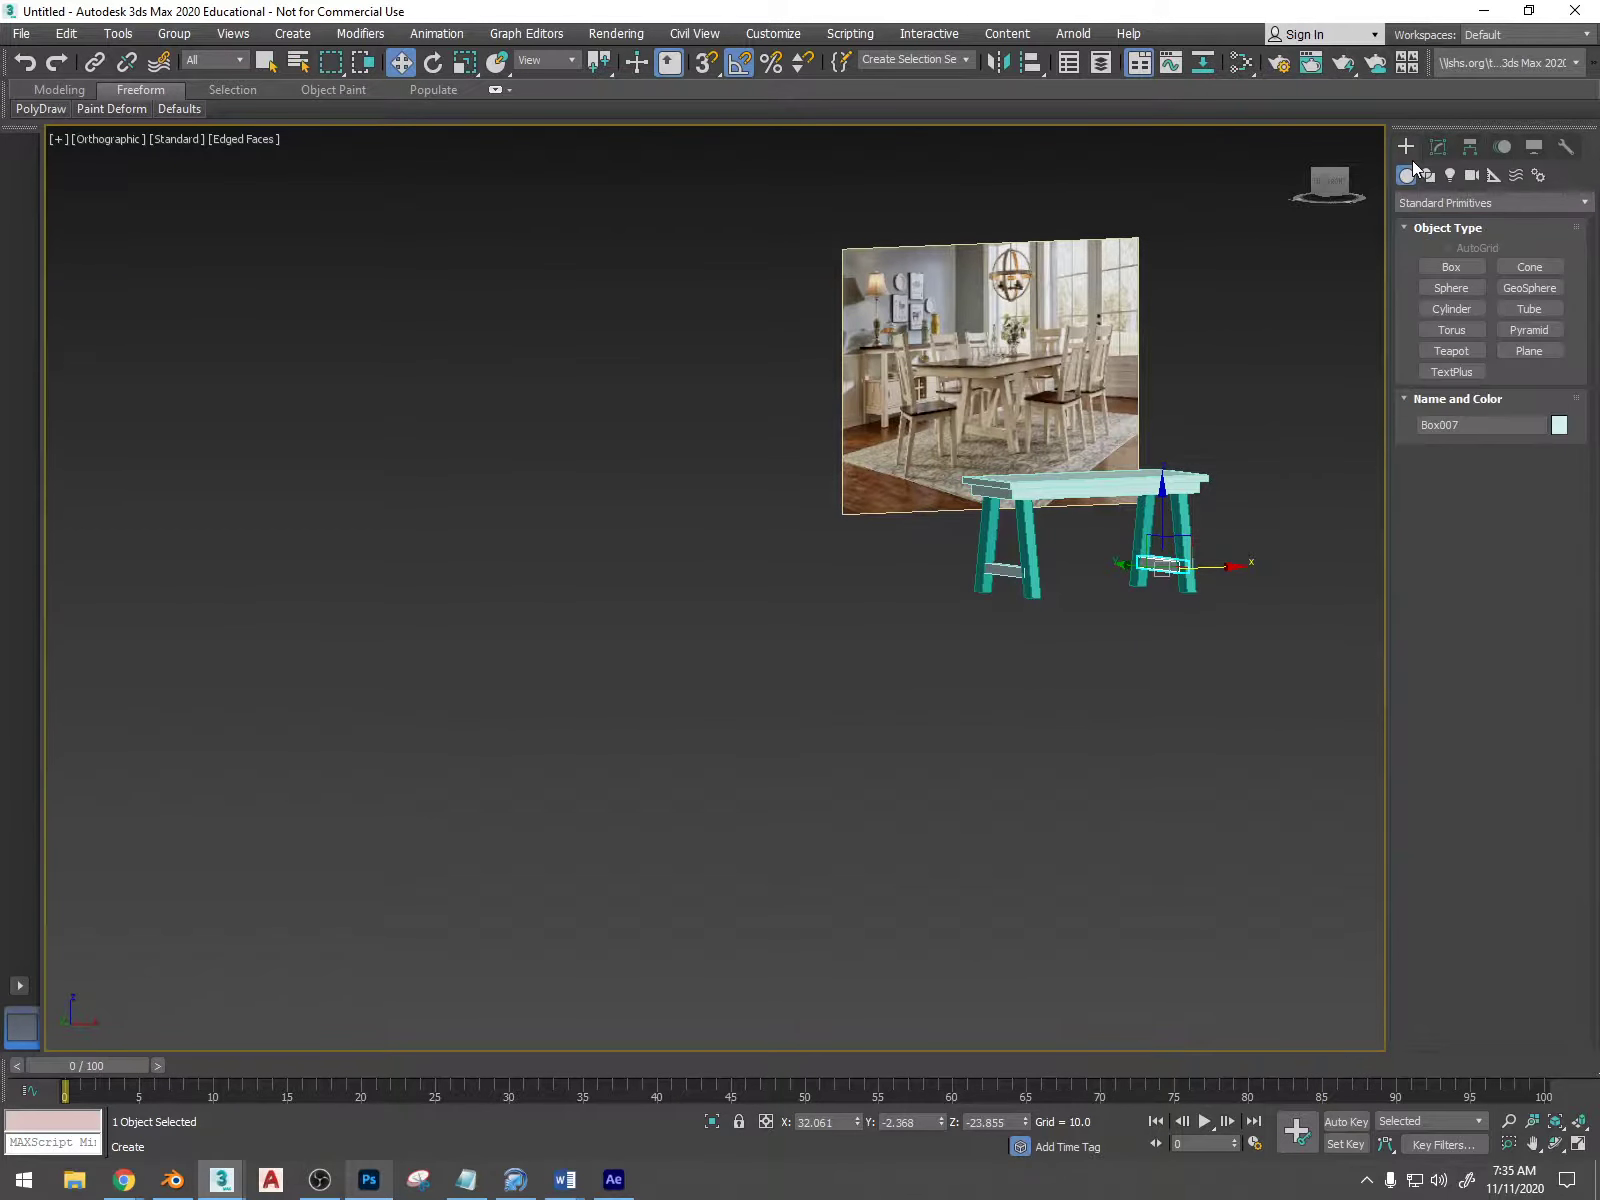
pyautogui.click(1450, 267)
pyautogui.scroll(5, 1124, 592)
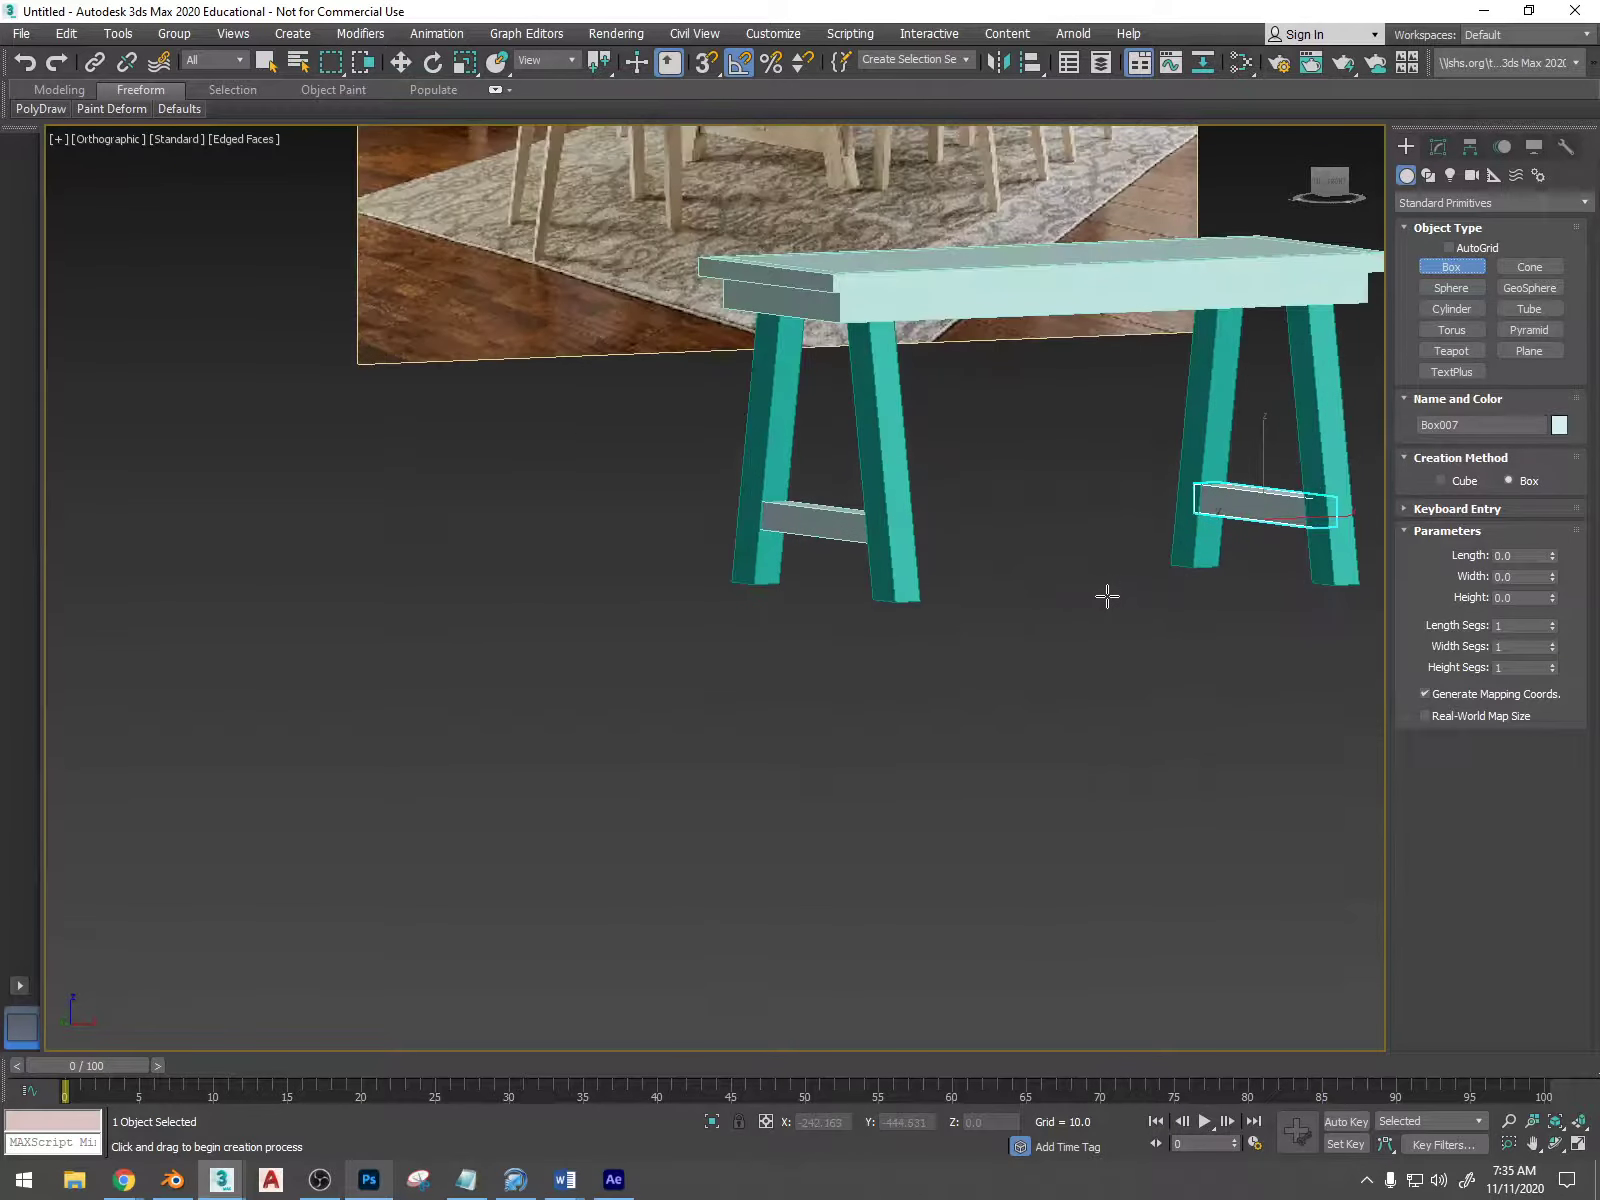
pyautogui.press('w')
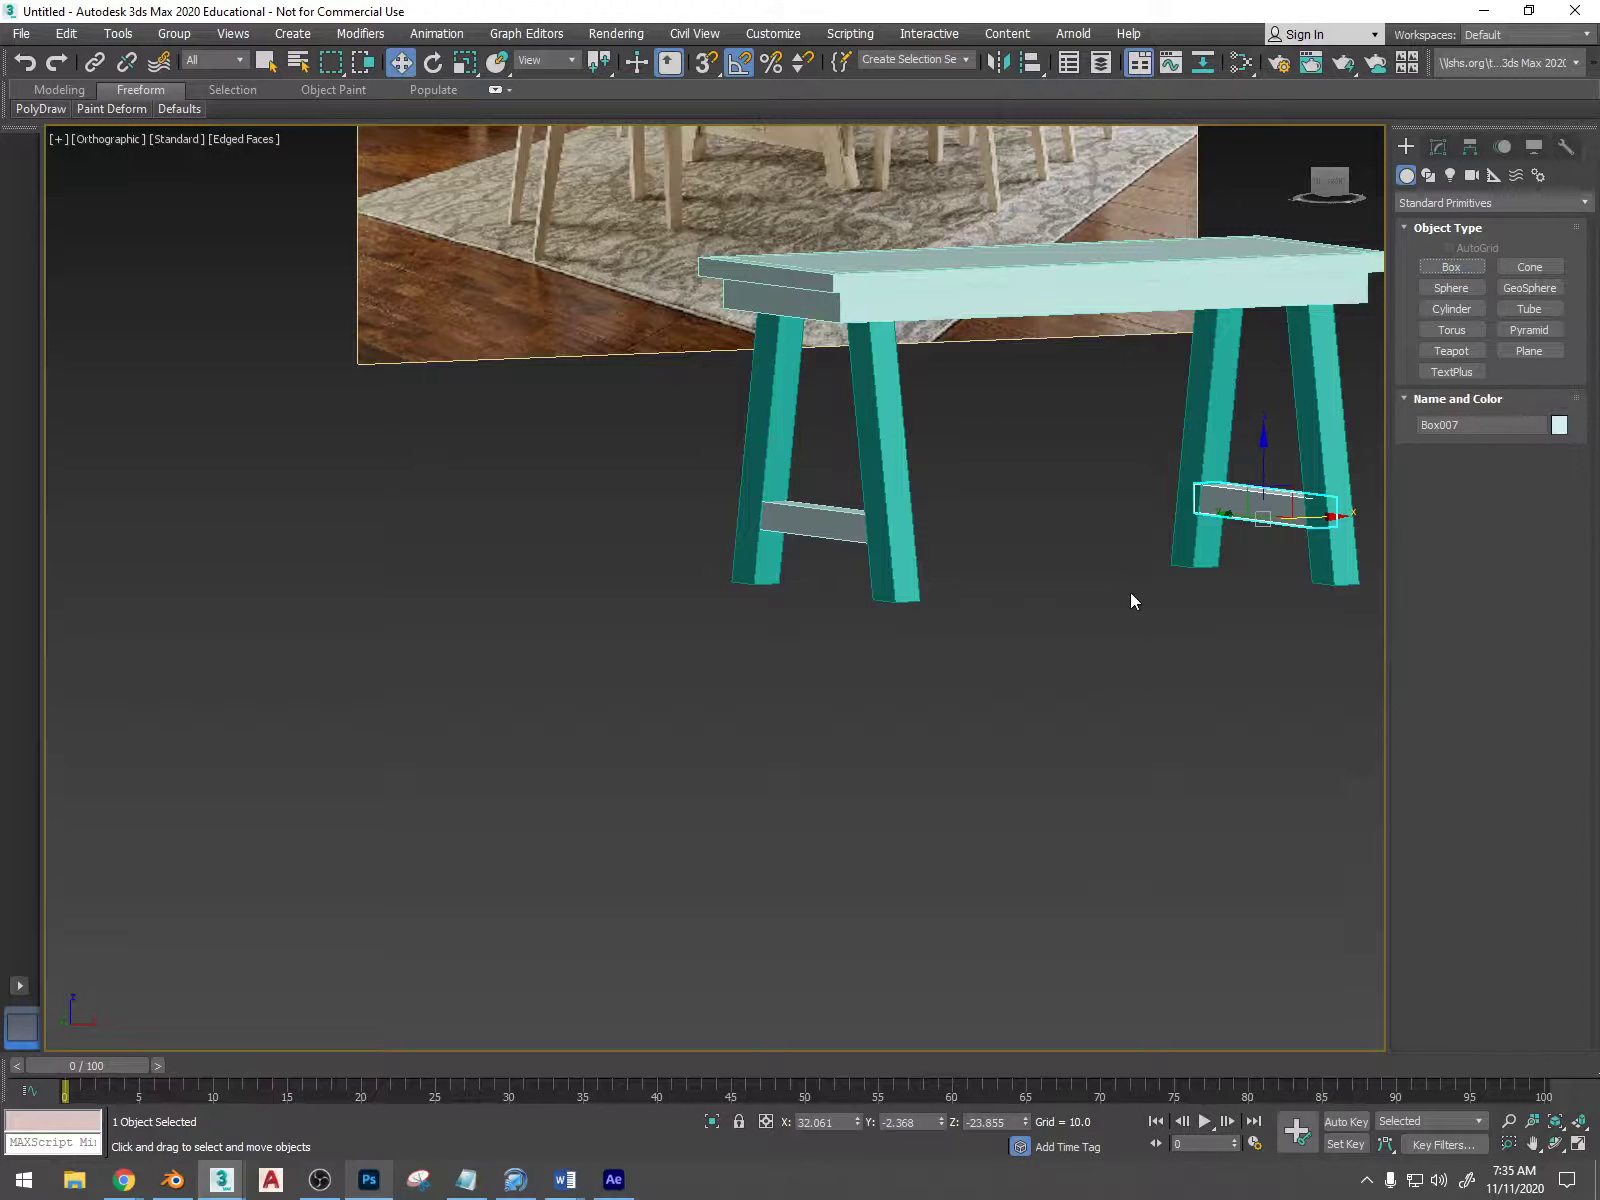
# - Clone the crossbar as a copy along X to about -1.4, midway between the leg pairs, and rotate it upright 90° about X
pyautogui.keyDown('shift'); pyautogui.moveTo(1304, 517); pyautogui.dragTo(1121, 546); pyautogui.keyUp('shift')
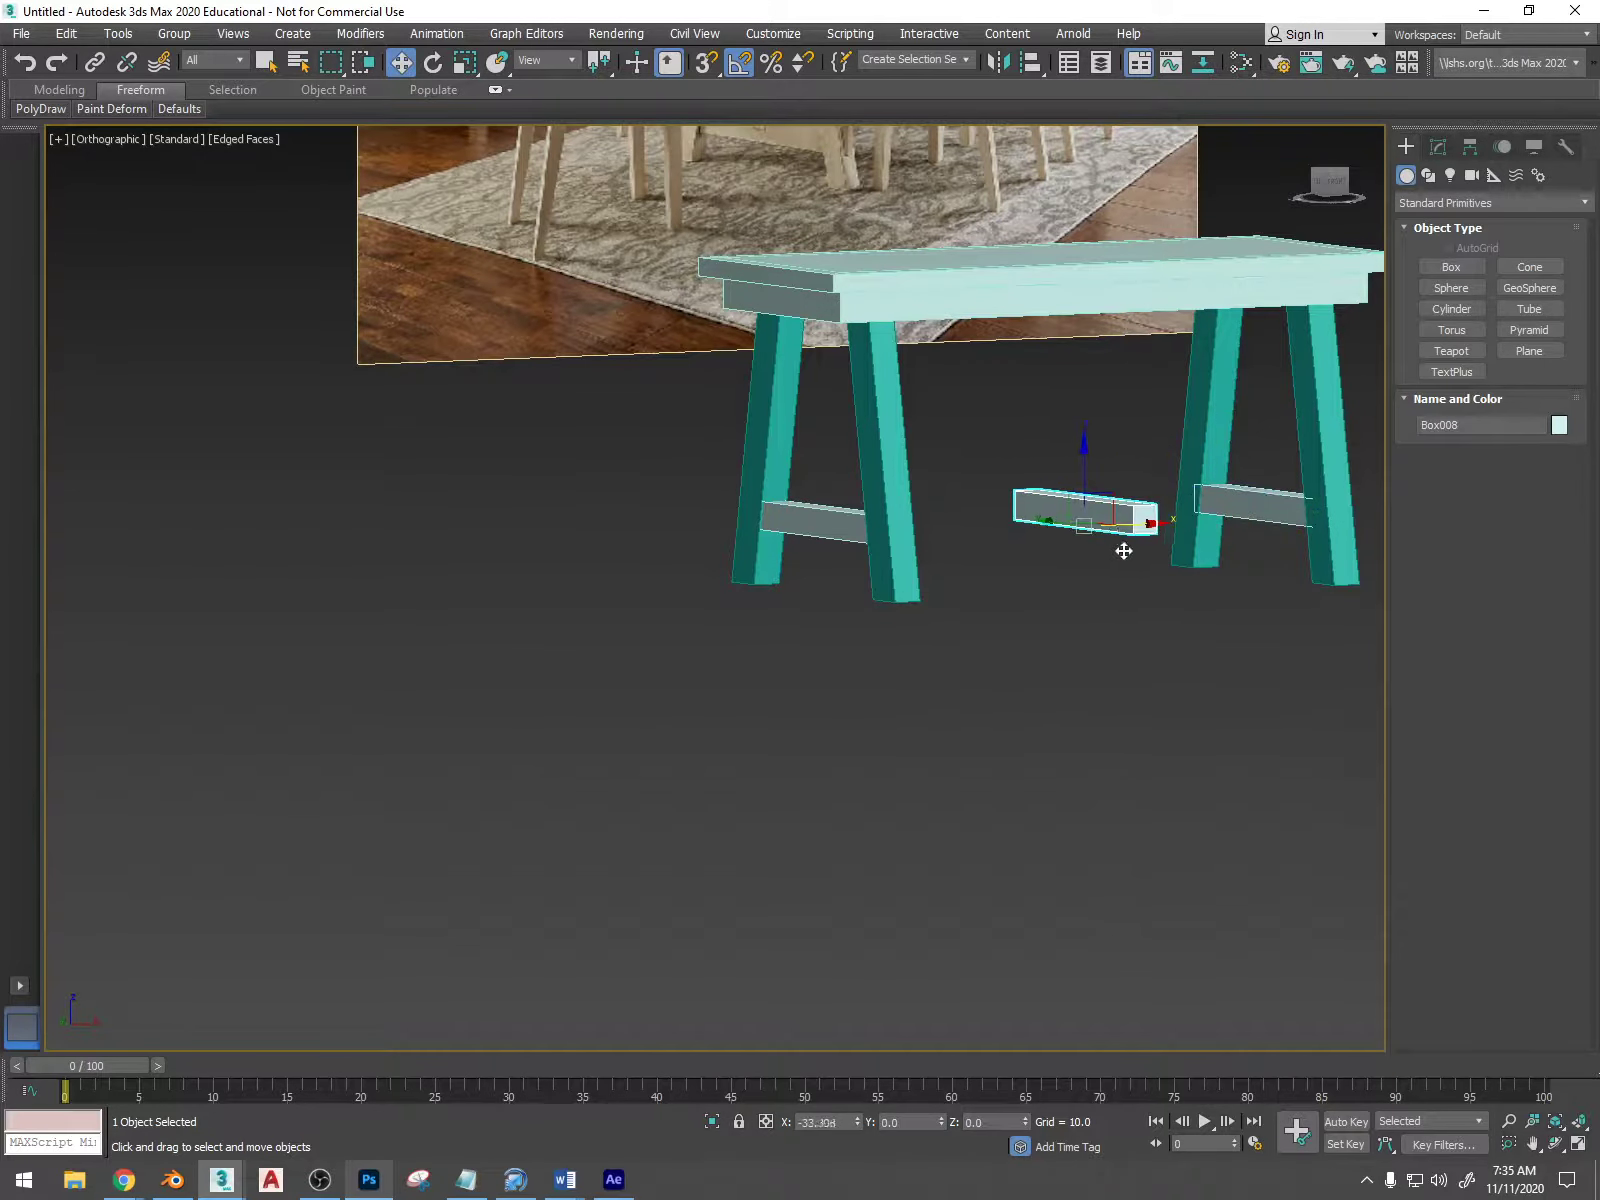
pyautogui.click(807, 671)
pyautogui.keyDown('alt'); pyautogui.moveTo(1305, 505); pyautogui.dragTo(832, 575, button='middle'); pyautogui.keyUp('alt')
pyautogui.keyDown('alt'); pyautogui.moveTo(832, 575); pyautogui.dragTo(861, 575, button='middle'); pyautogui.keyUp('alt')
pyautogui.press('e')
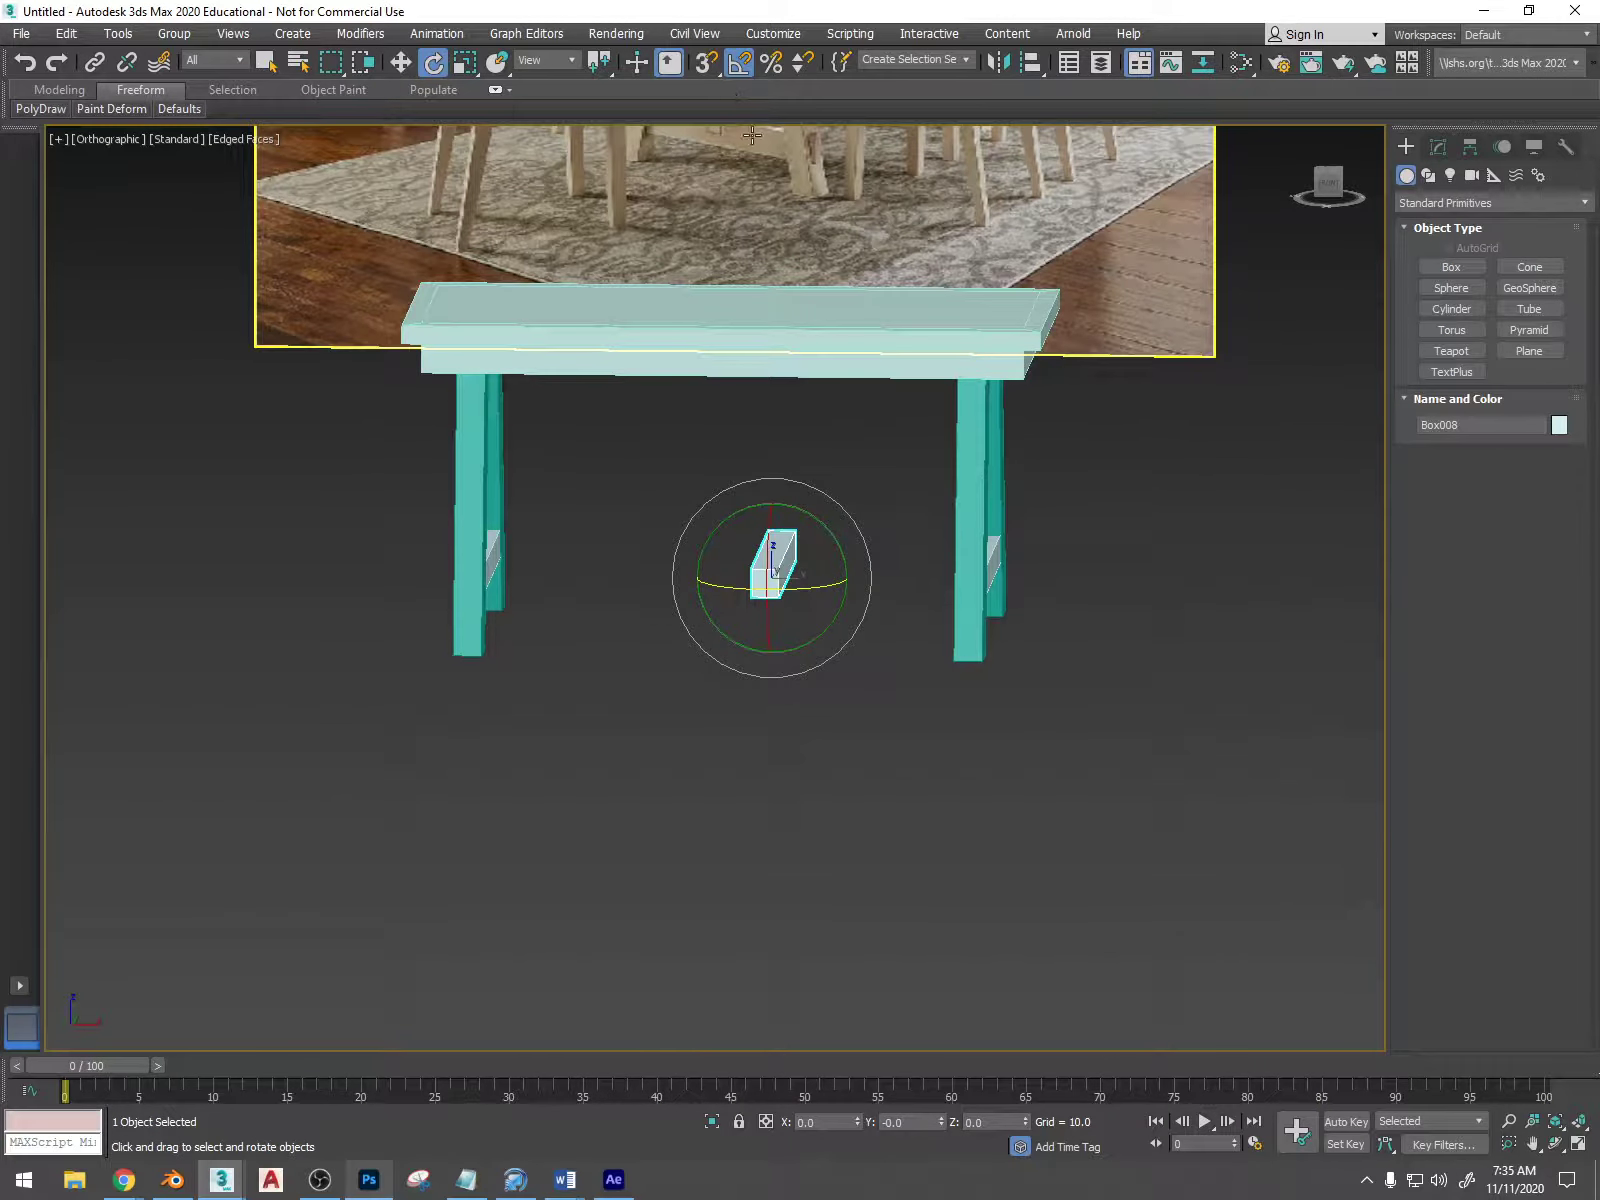
pyautogui.click(739, 63)
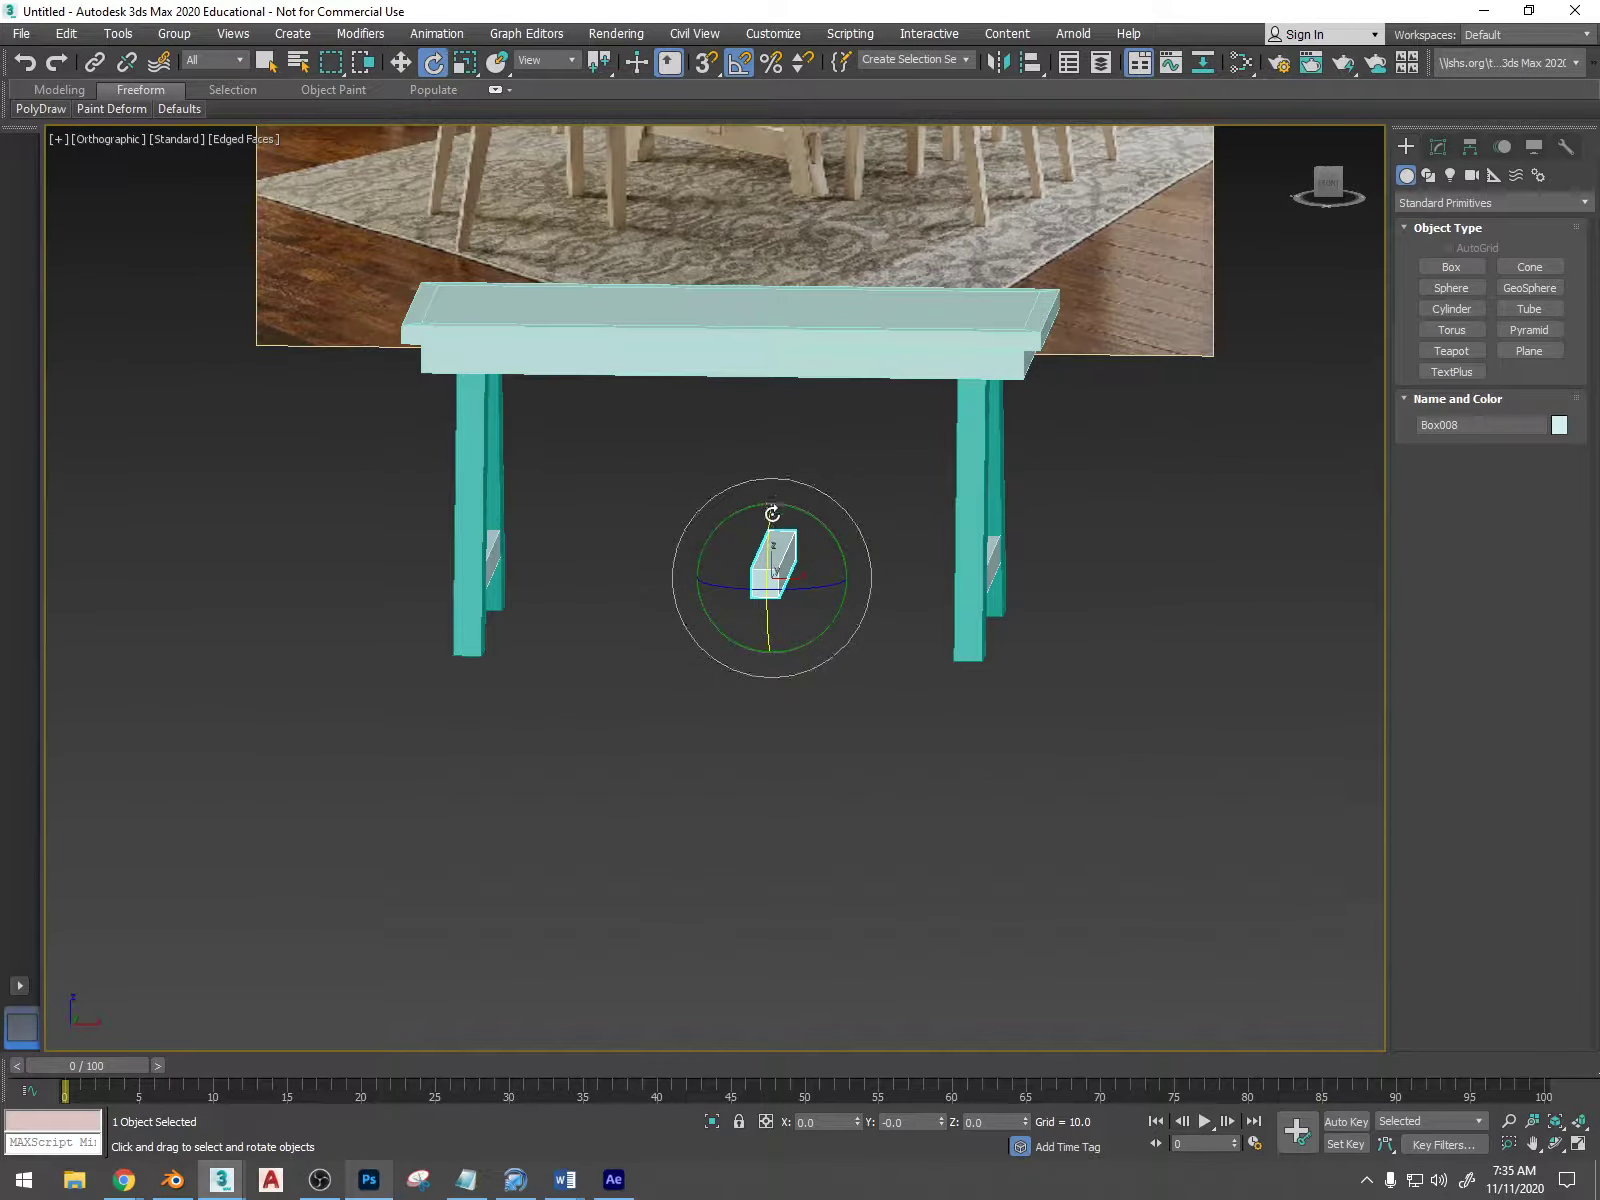
pyautogui.moveTo(772, 508); pyautogui.dragTo(767, 595)
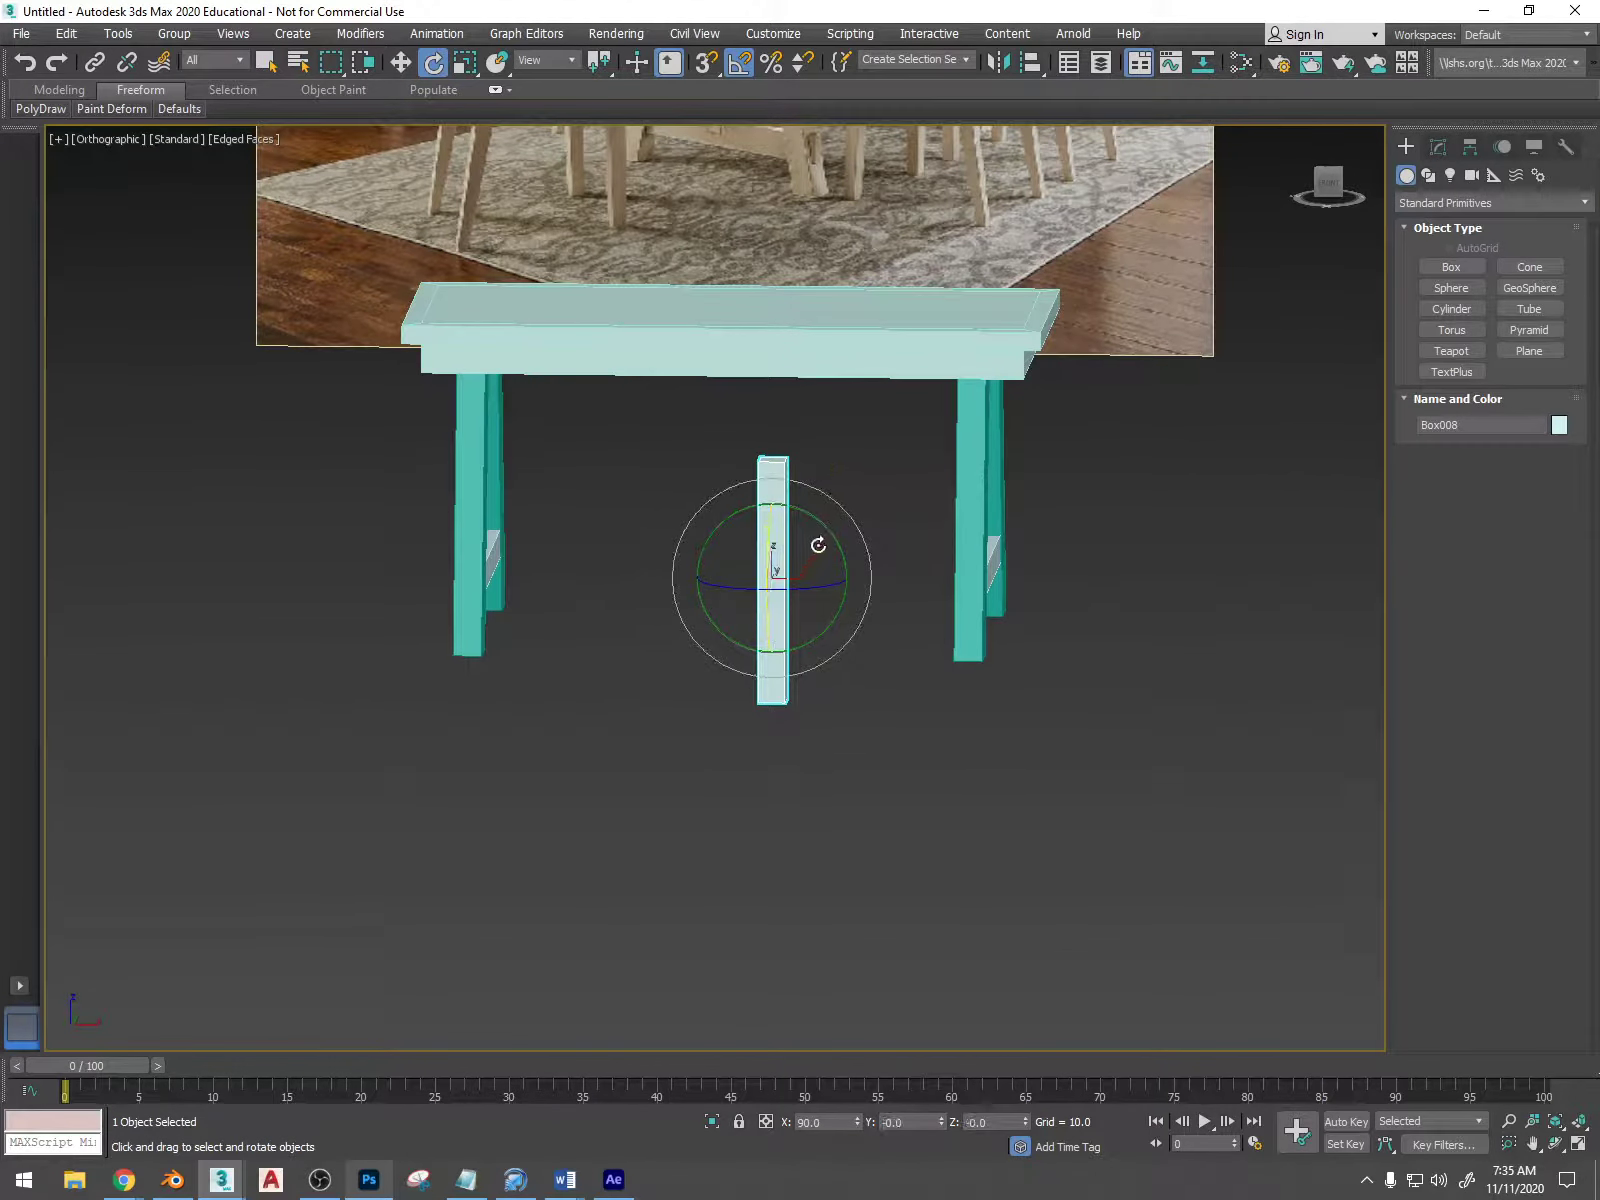
# - Try tilting the upright copy about 45° and moving it to about X -35.1, Z -7.2 against the legs, and undo both changes
pyautogui.moveTo(825, 528); pyautogui.dragTo(864, 561)
pyautogui.press('w')
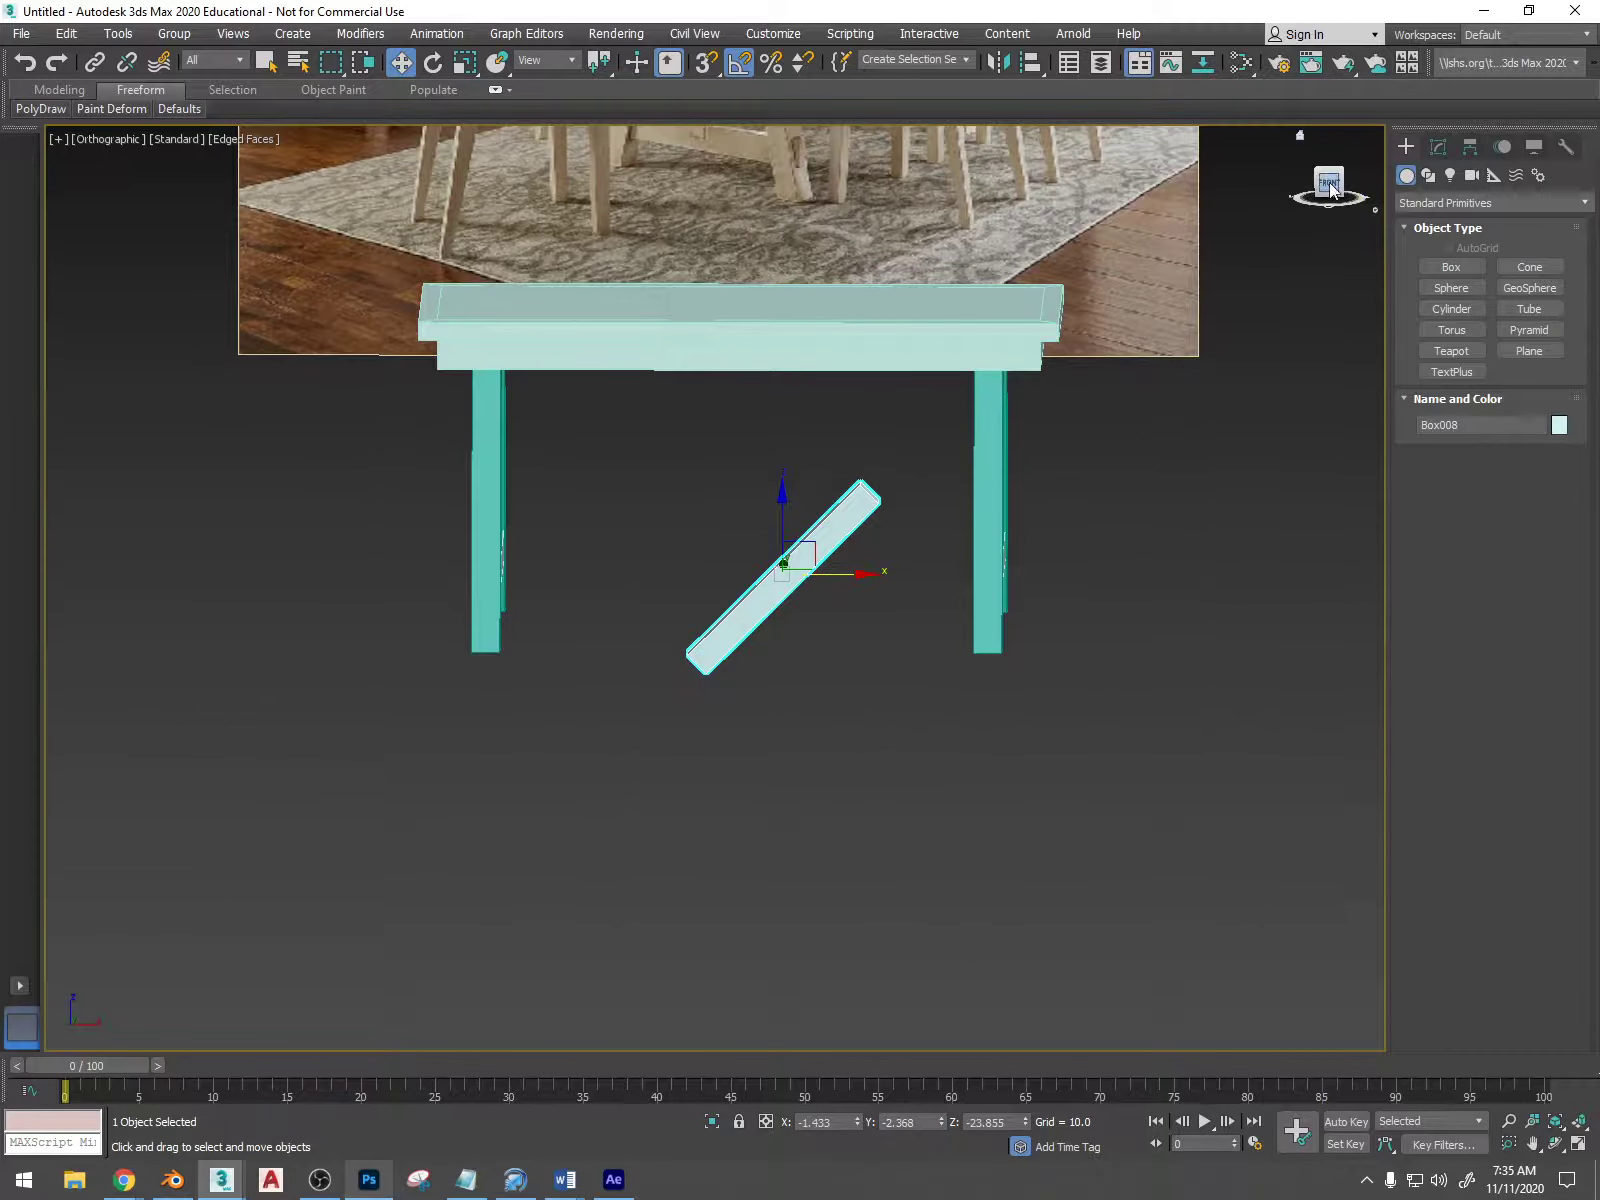
pyautogui.click(1329, 184)
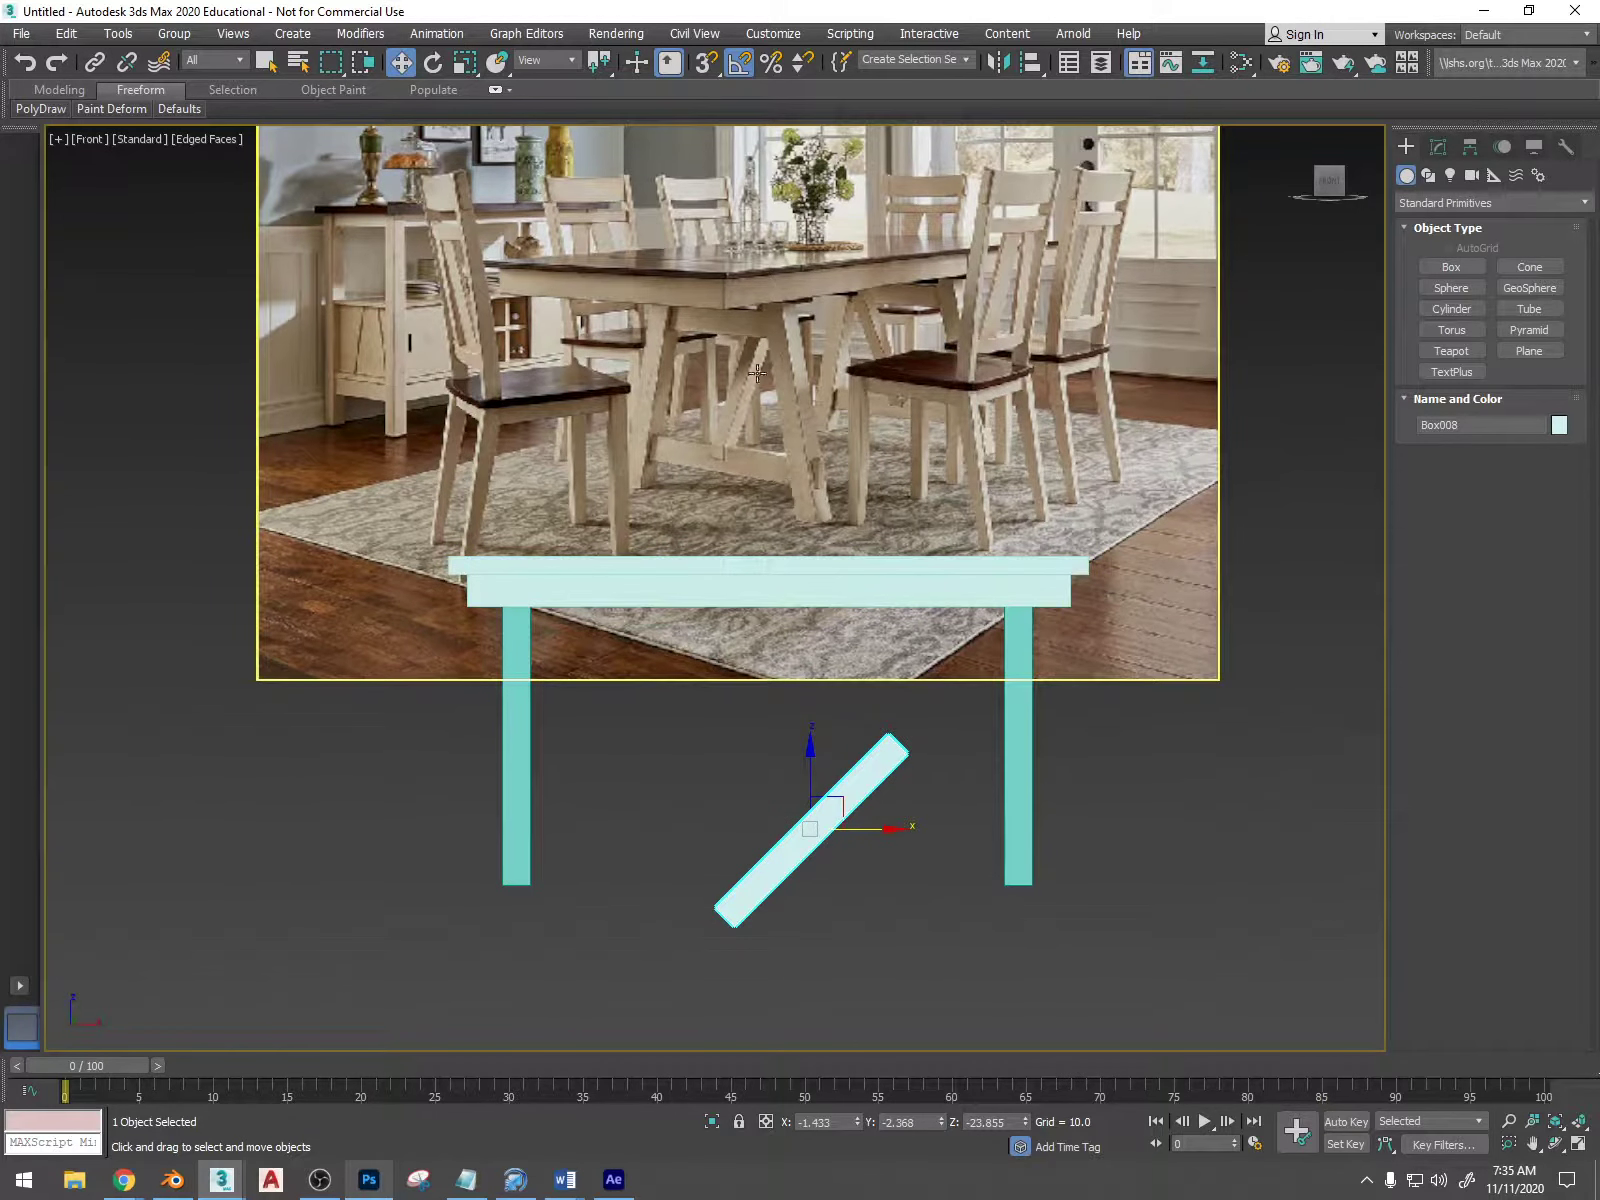
pyautogui.moveTo(842, 808); pyautogui.dragTo(635, 705)
pyautogui.moveTo(635, 705)
pyautogui.keyDown('alt'); pyautogui.mouseDown(button='middle')
pyautogui.moveTo(756, 715)
pyautogui.moveTo(621, 714)
pyautogui.mouseUp(button='middle'); pyautogui.keyUp('alt')
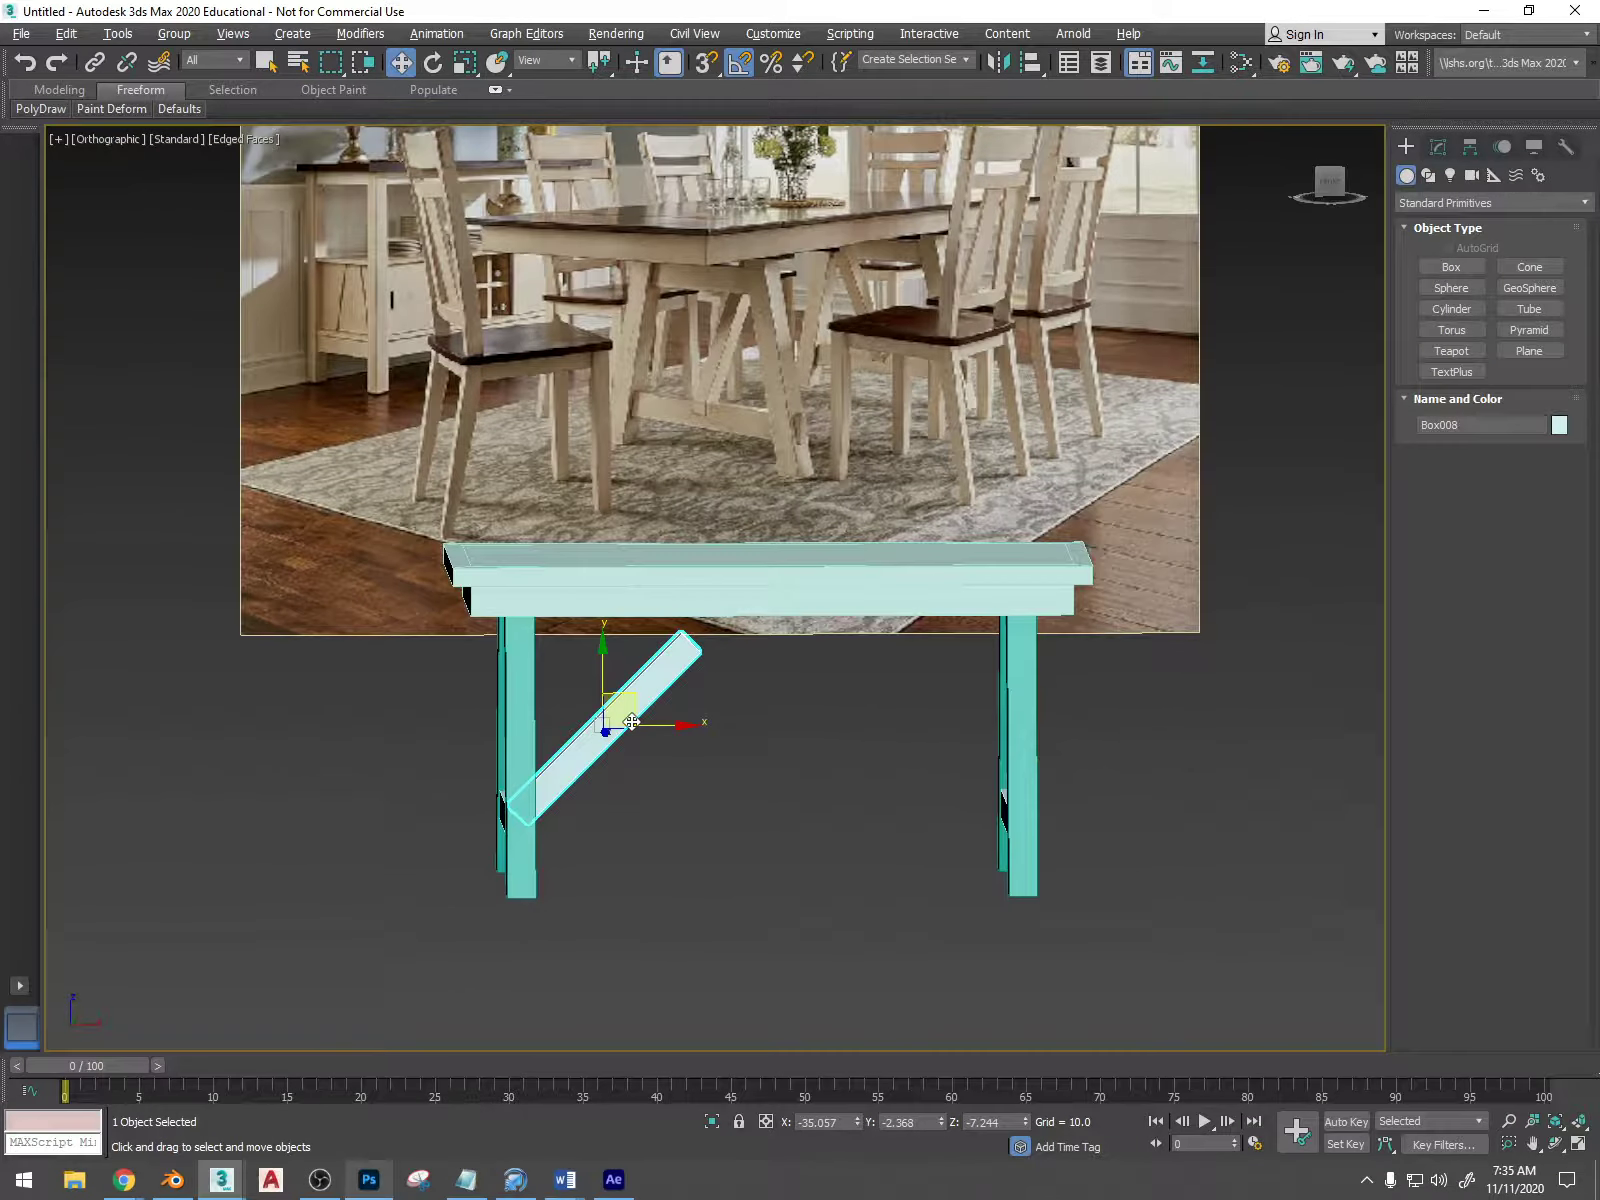
pyautogui.click(1327, 185)
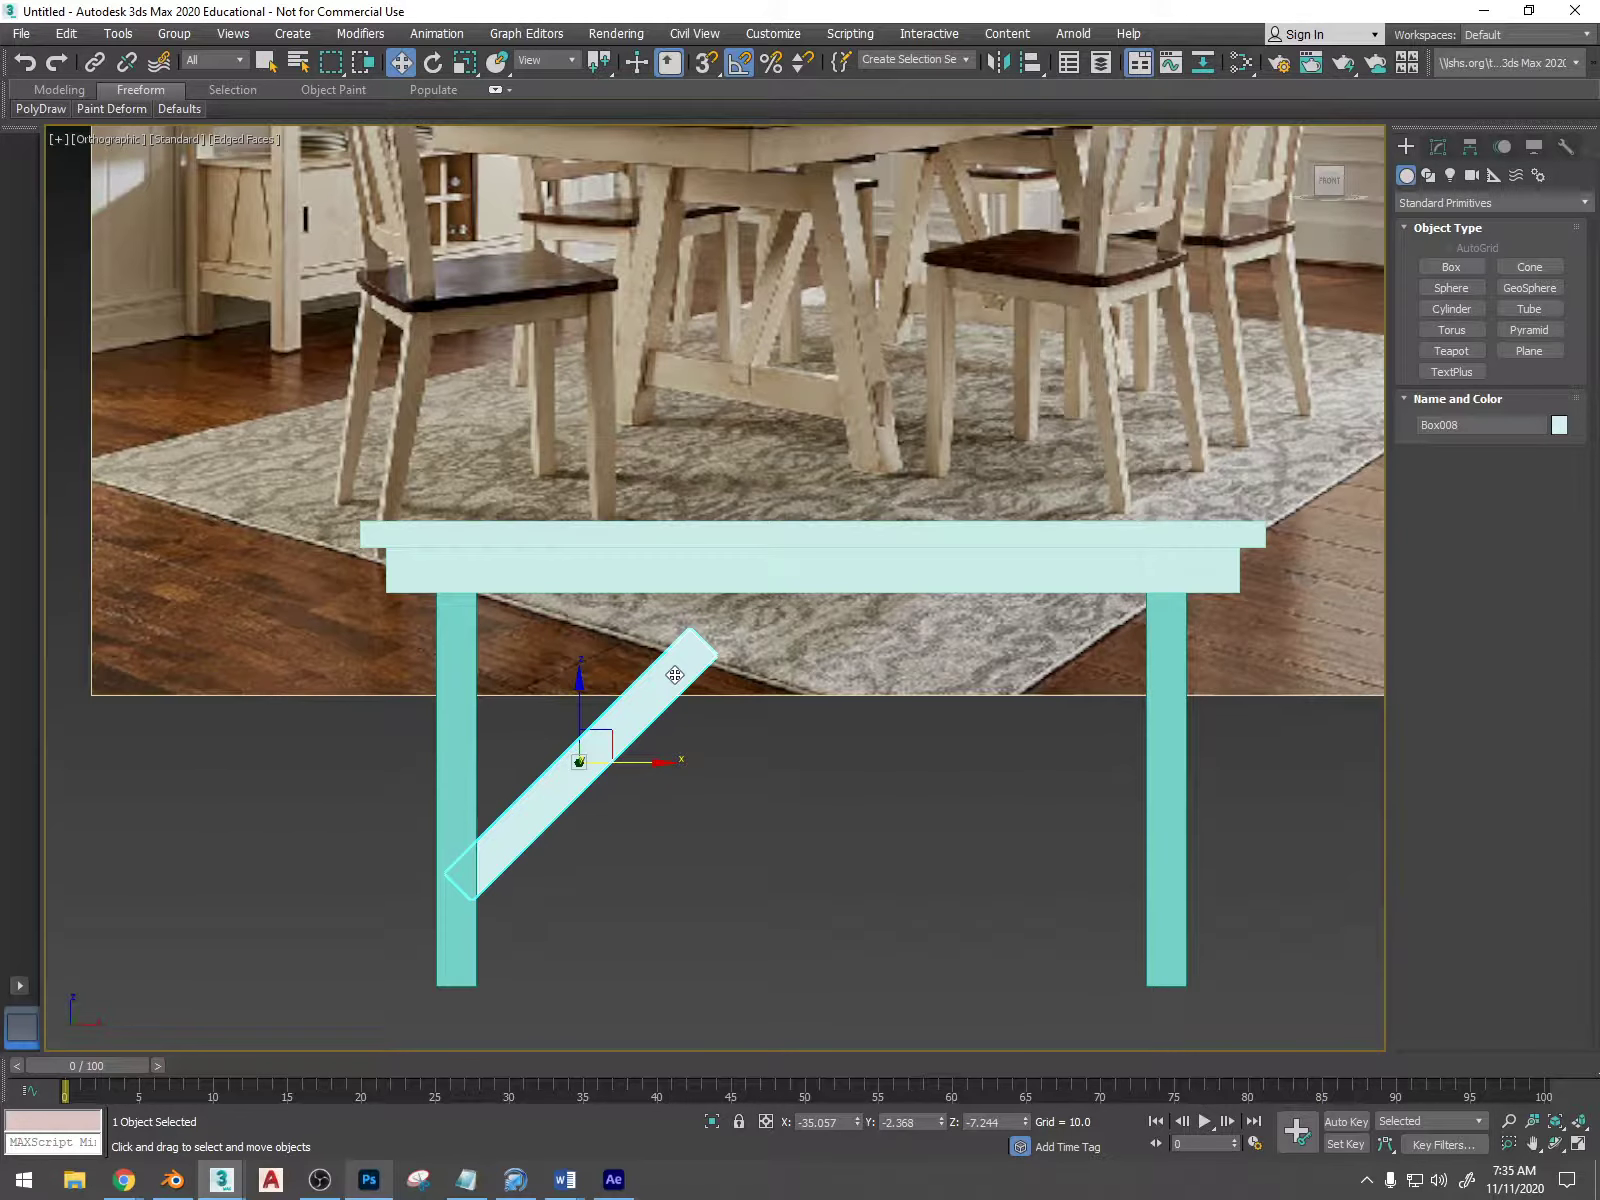
pyautogui.hotkey('ctrl', 'z')
pyautogui.hotkey('ctrl', 'z')
# - Scale the upright copy along its length to stretch it into a long brace
pyautogui.moveTo(888, 742); pyautogui.dragTo(829, 597, button='middle')
pyautogui.press('r')
pyautogui.moveTo(811, 679); pyautogui.dragTo(818, 627)
# - Tilt the brace about 45° and move it to about X -26.5, Y 0.14, Z 1.8, running from the crossbar up through the tabletop
pyautogui.press('e')
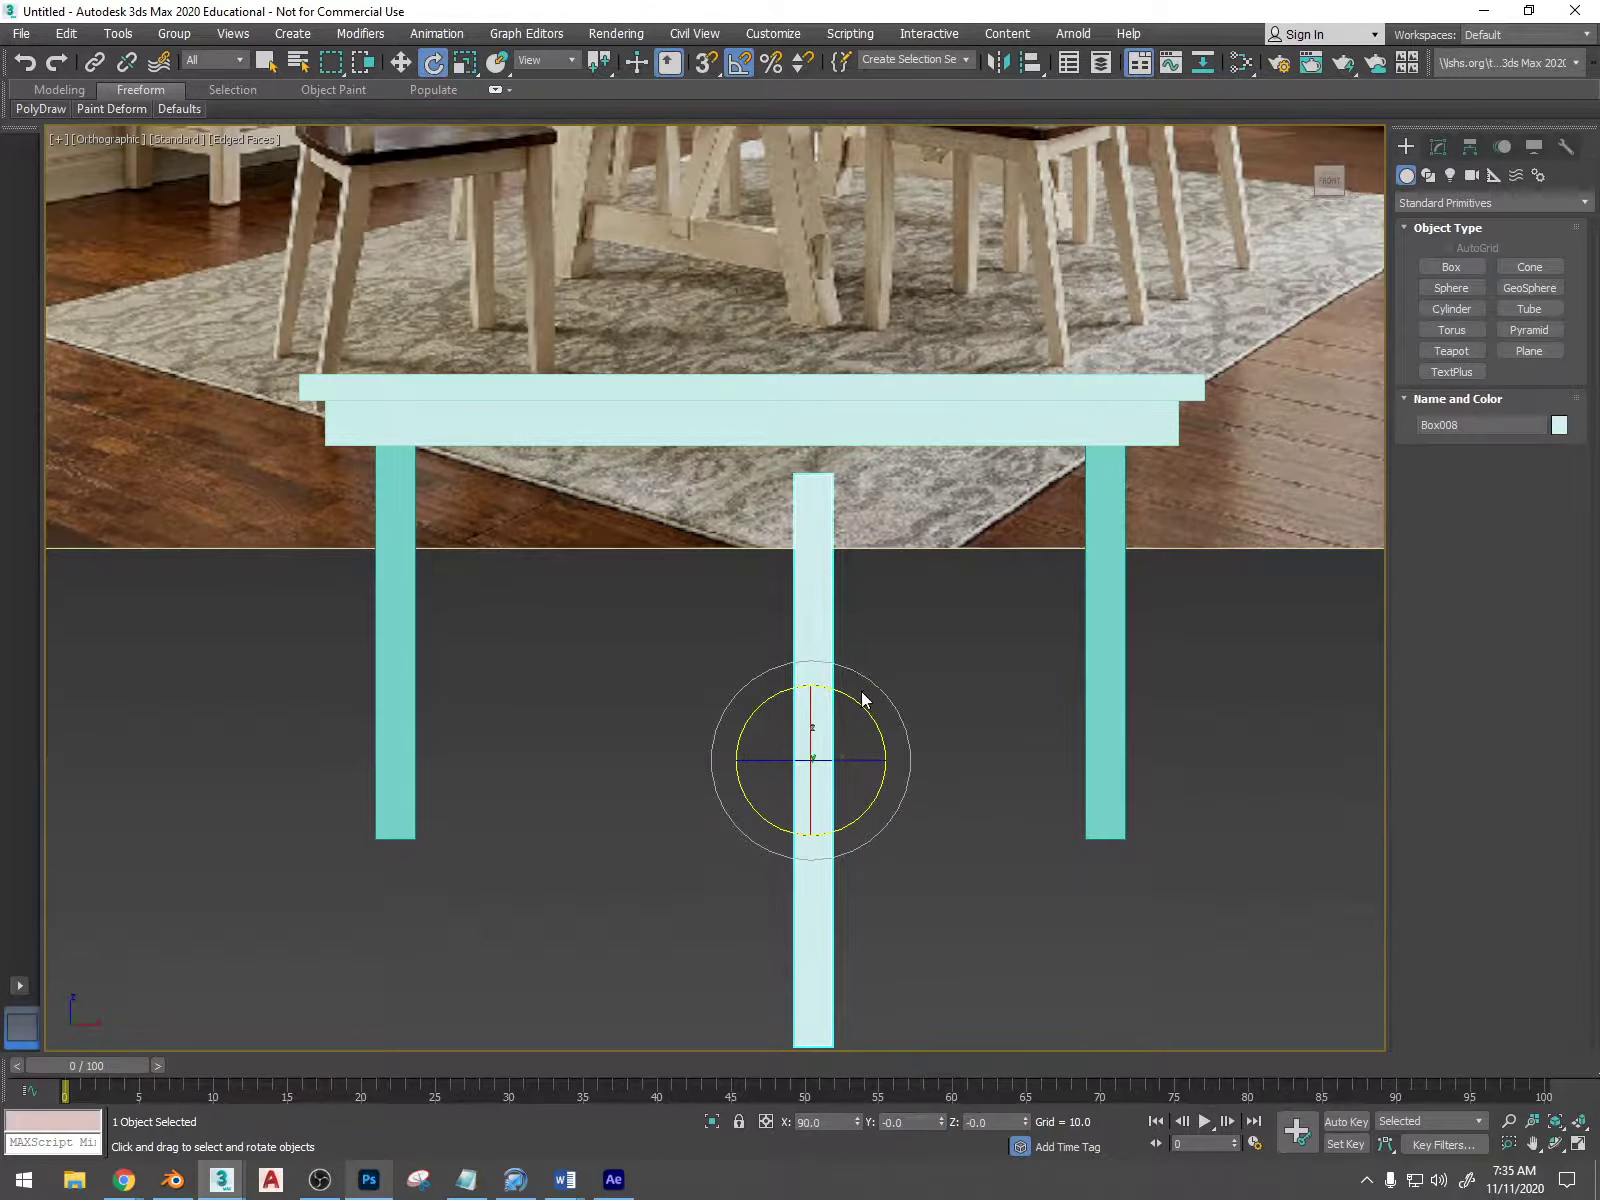
pyautogui.moveTo(855, 698); pyautogui.dragTo(610, 536)
pyautogui.press('w')
pyautogui.keyDown('alt'); pyautogui.moveTo(612, 536); pyautogui.dragTo(848, 548, button='middle'); pyautogui.keyUp('alt')
pyautogui.click(1326, 184)
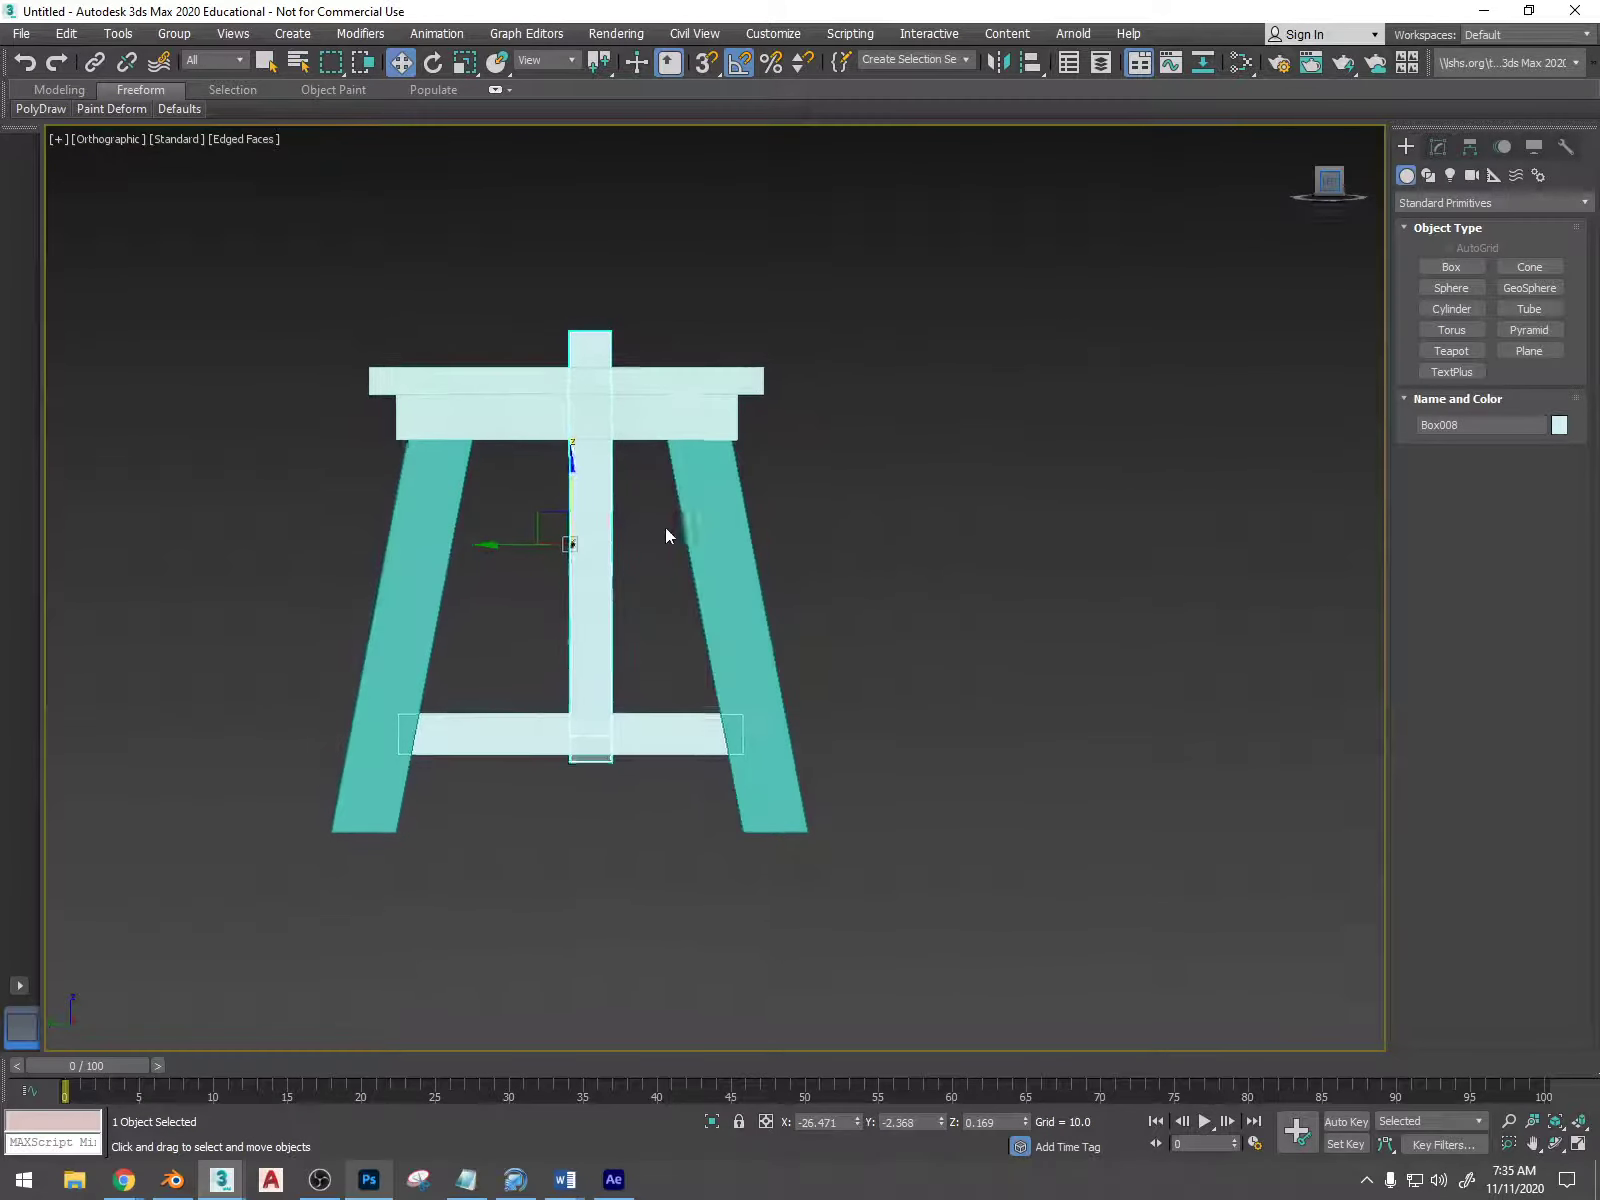
pyautogui.moveTo(614, 541); pyautogui.dragTo(548, 480)
# - Hide the two legs at the brace's lower end
pyautogui.keyDown('alt'); pyautogui.moveTo(790, 672); pyautogui.dragTo(651, 646, button='middle'); pyautogui.keyUp('alt')
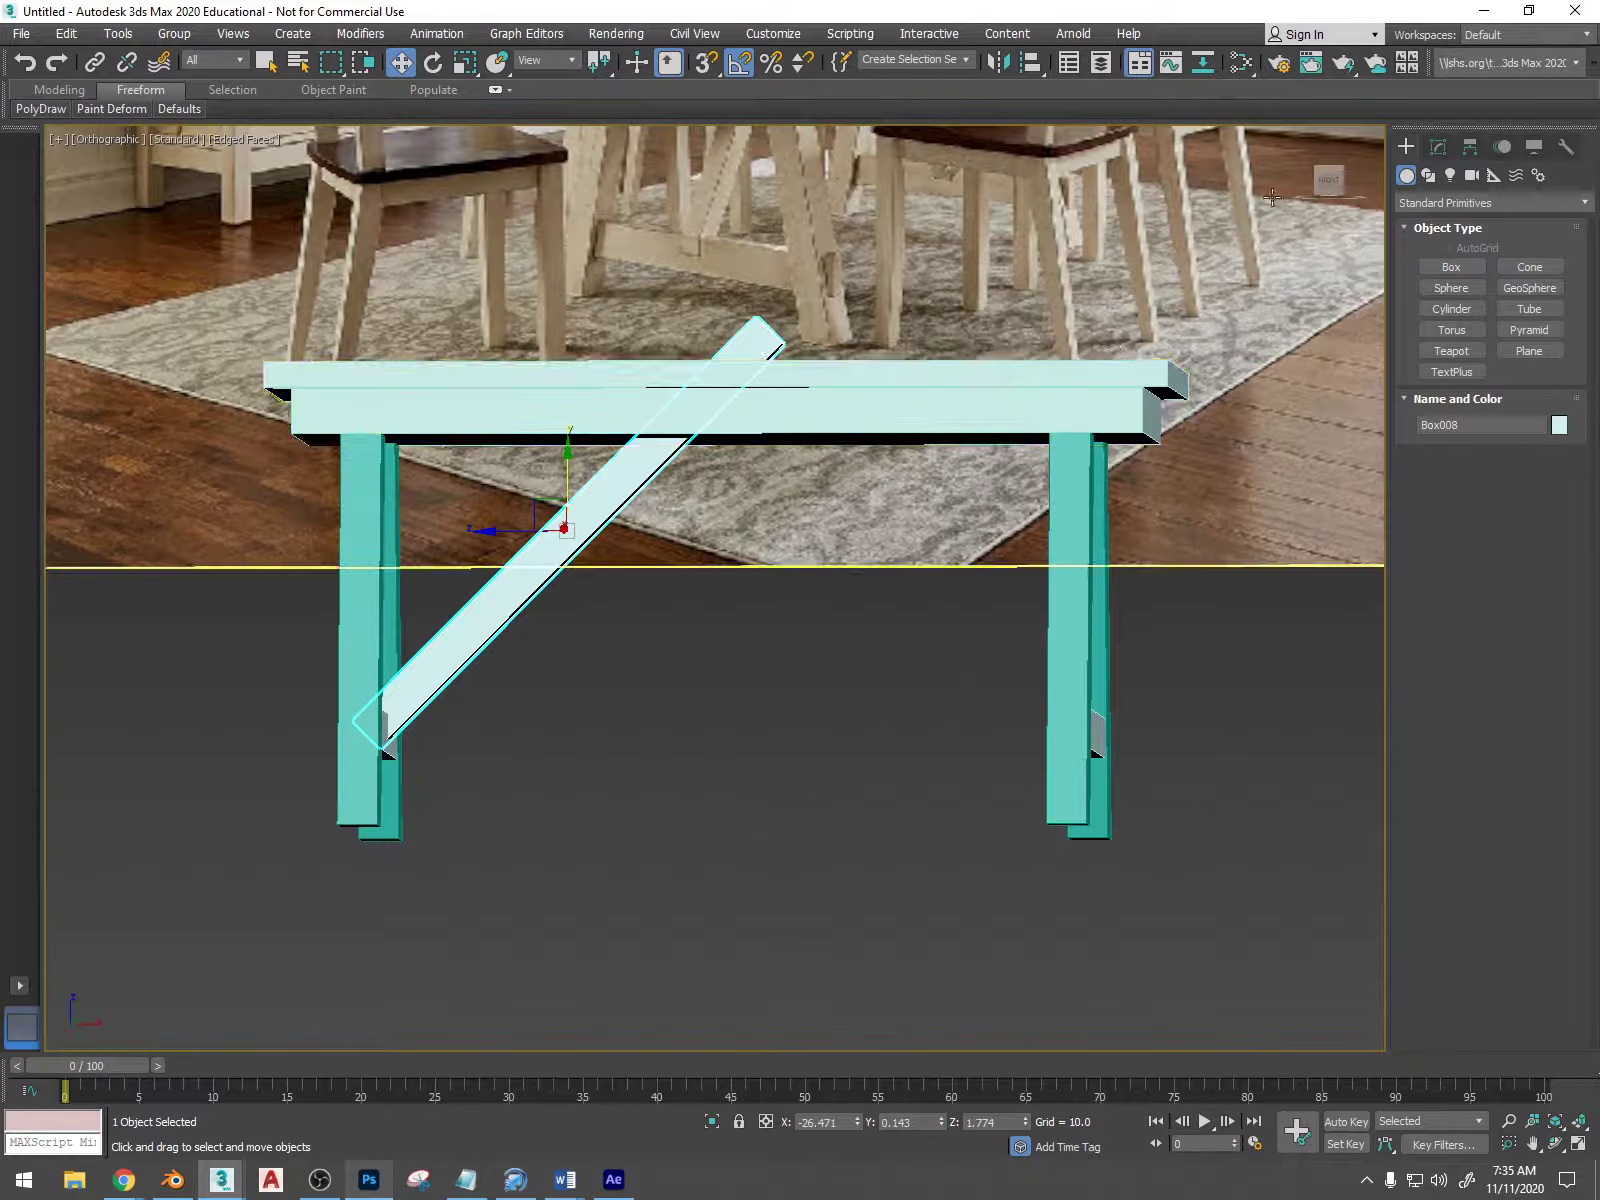
pyautogui.keyDown('alt'); pyautogui.moveTo(525, 626); pyautogui.dragTo(516, 648, button='middle'); pyautogui.keyUp('alt')
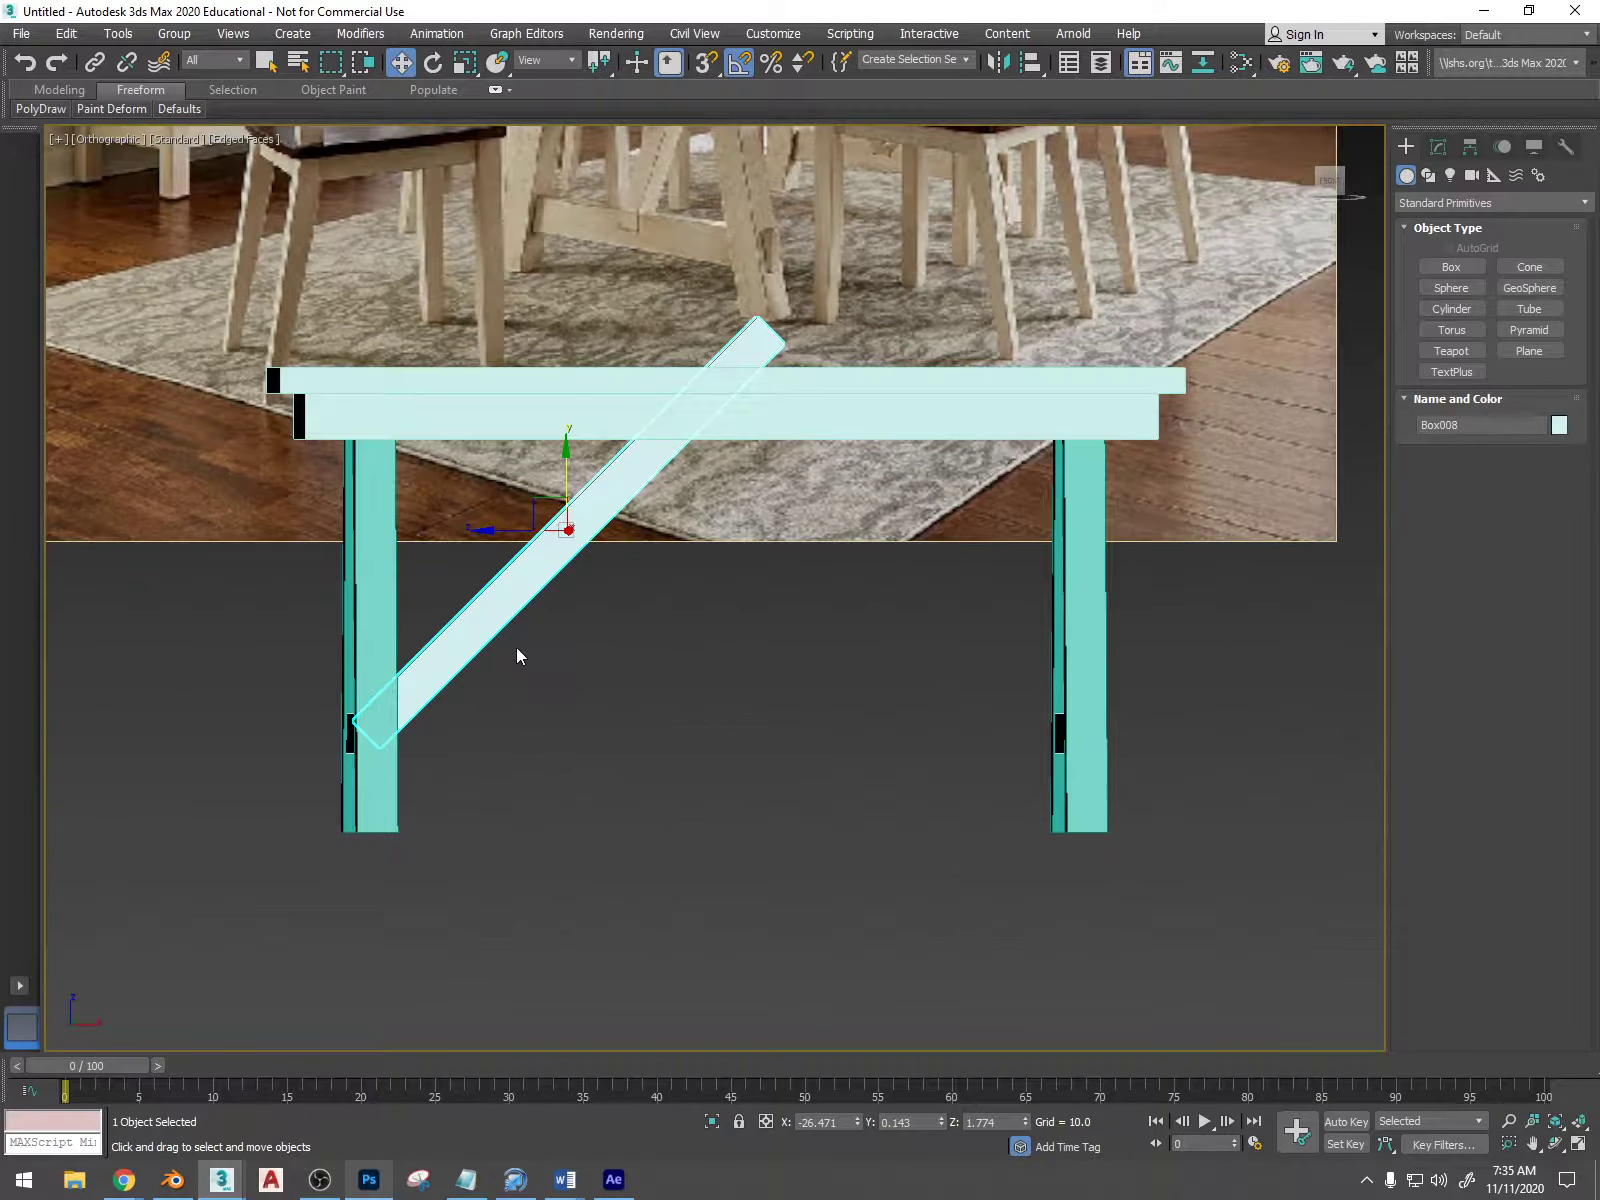
pyautogui.click(1324, 190)
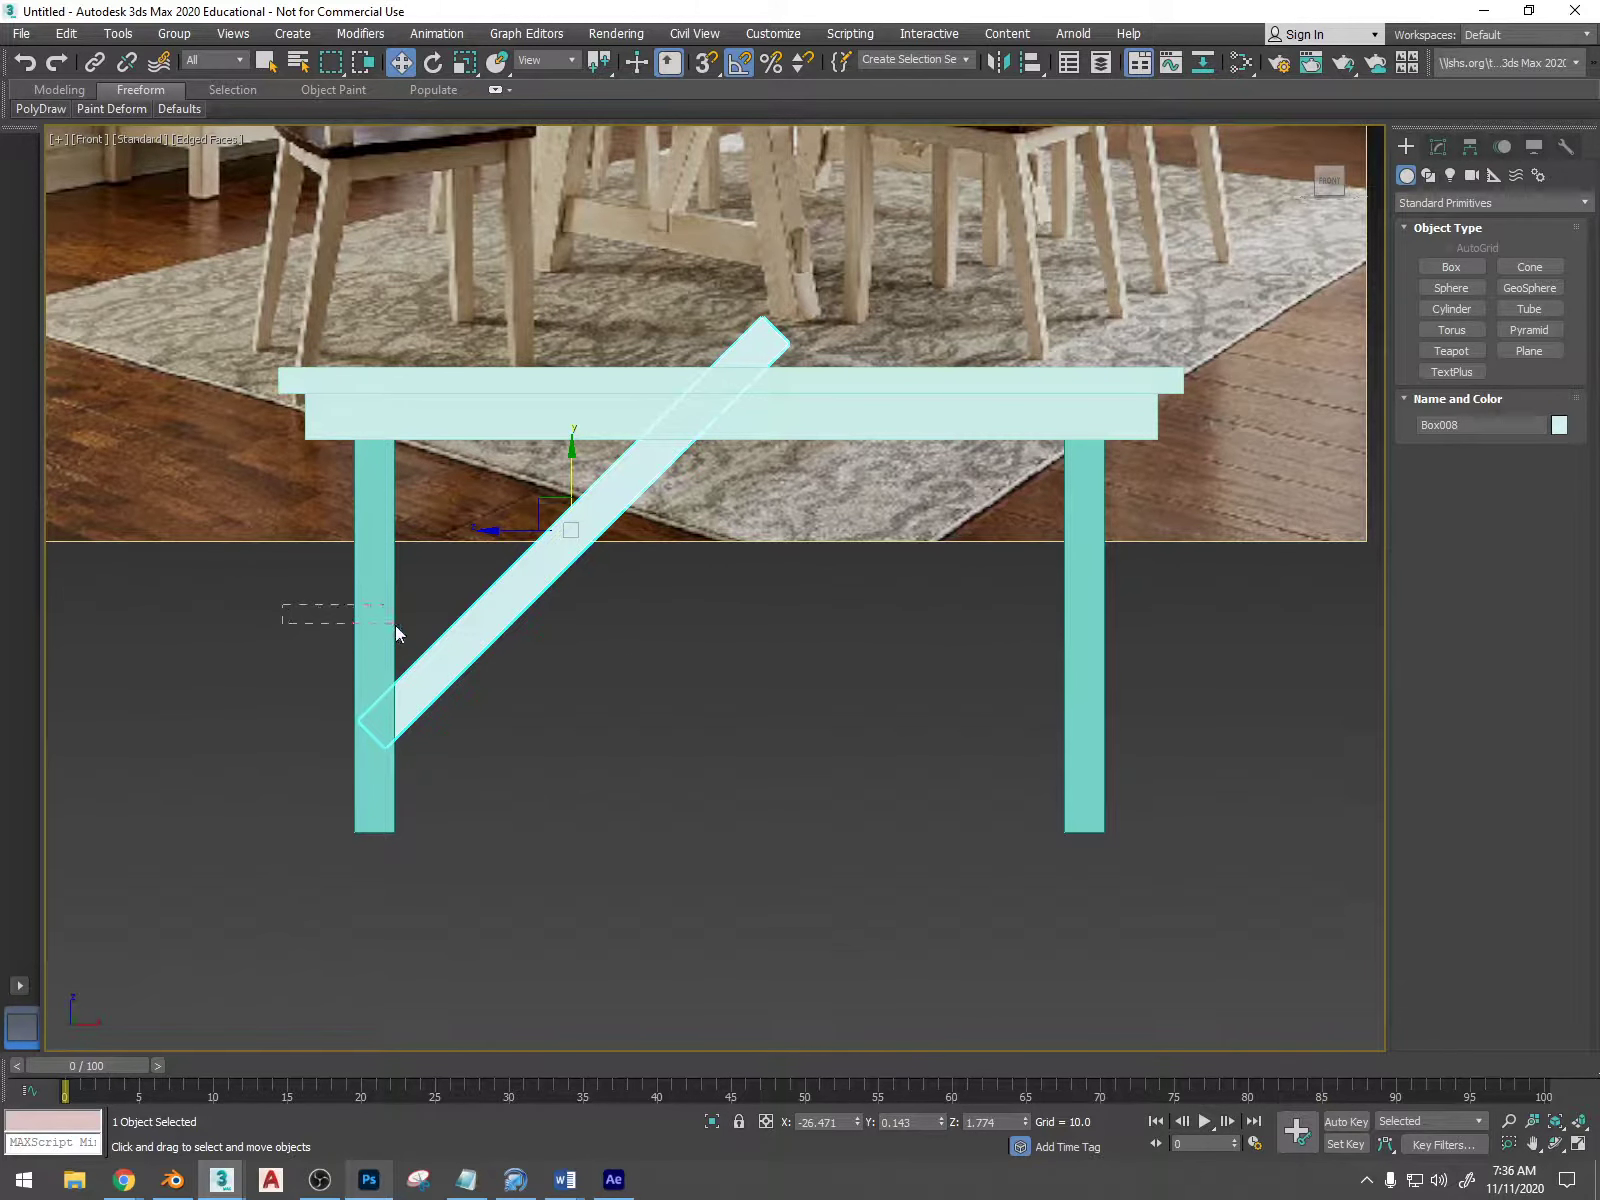
pyautogui.keyDown('ctrl'); pyautogui.moveTo(395, 625); pyautogui.dragTo(414, 626); pyautogui.keyUp('ctrl')
pyautogui.rightClick(386, 618)
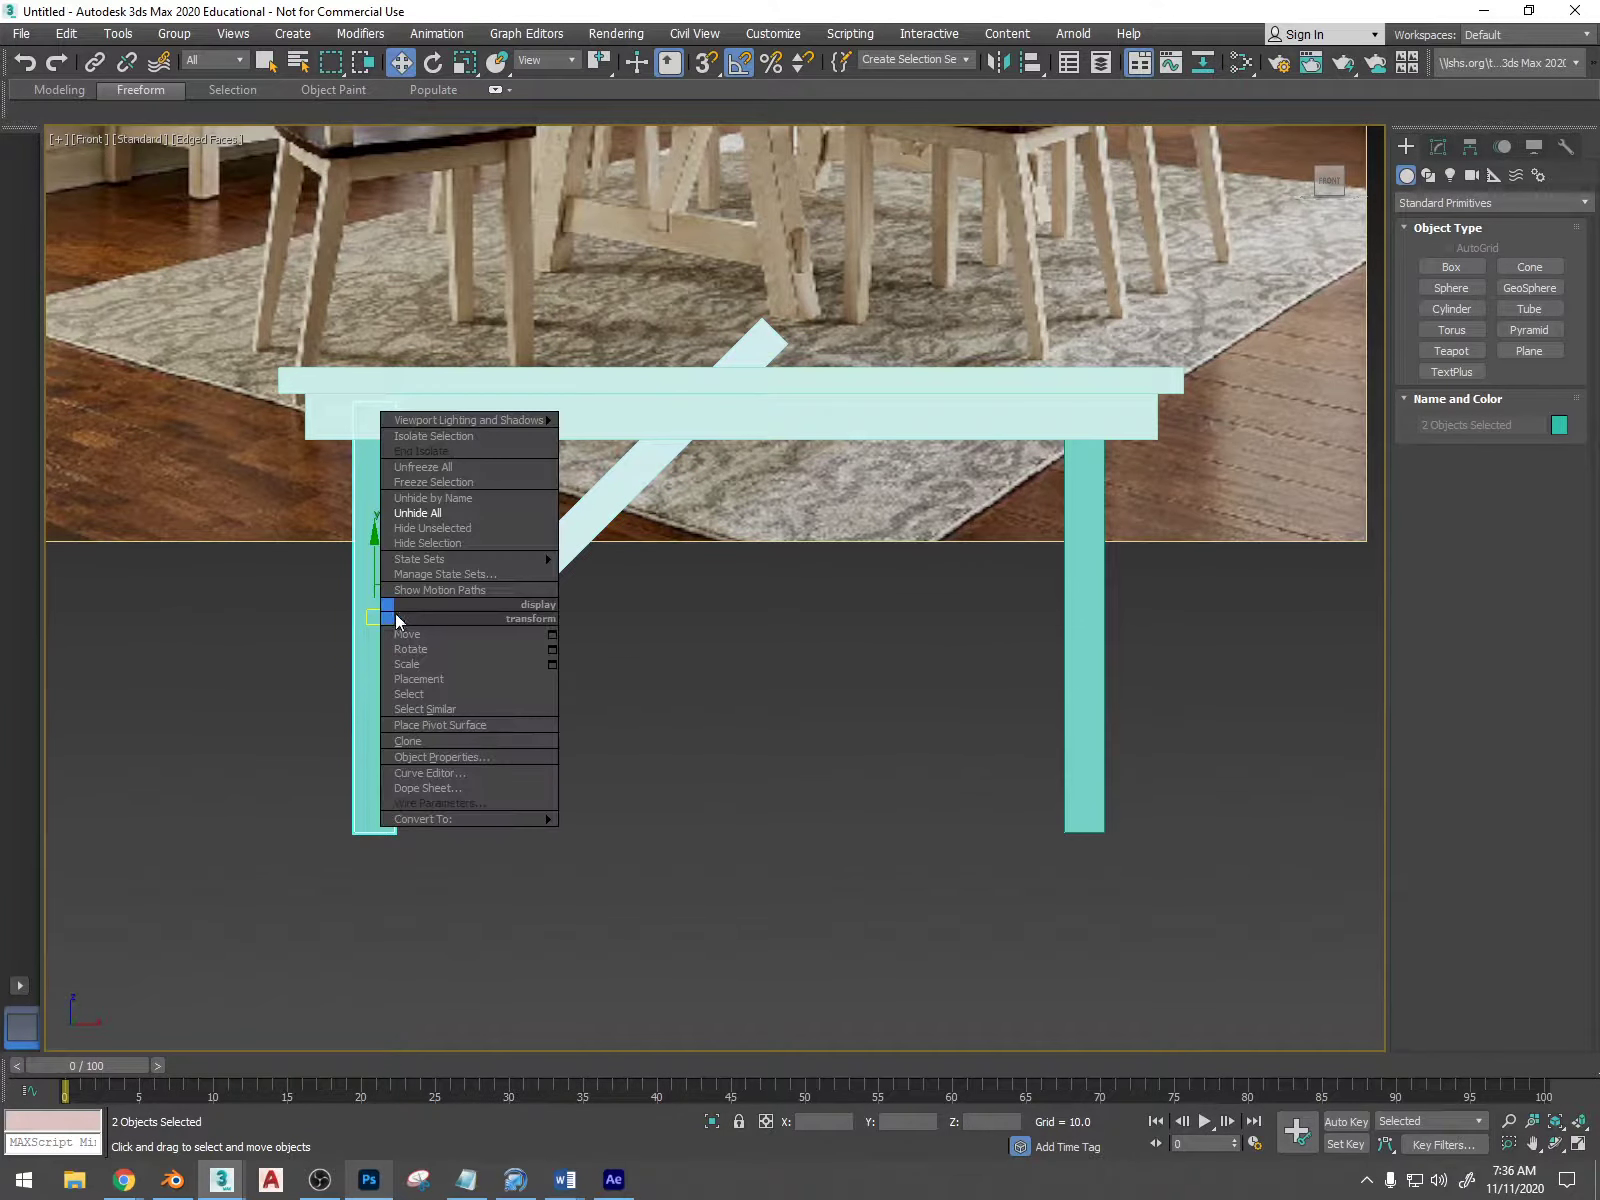
pyautogui.click(428, 545)
# - Convert the diagonal brace to an Editable Poly
pyautogui.scroll(8, 400, 705)
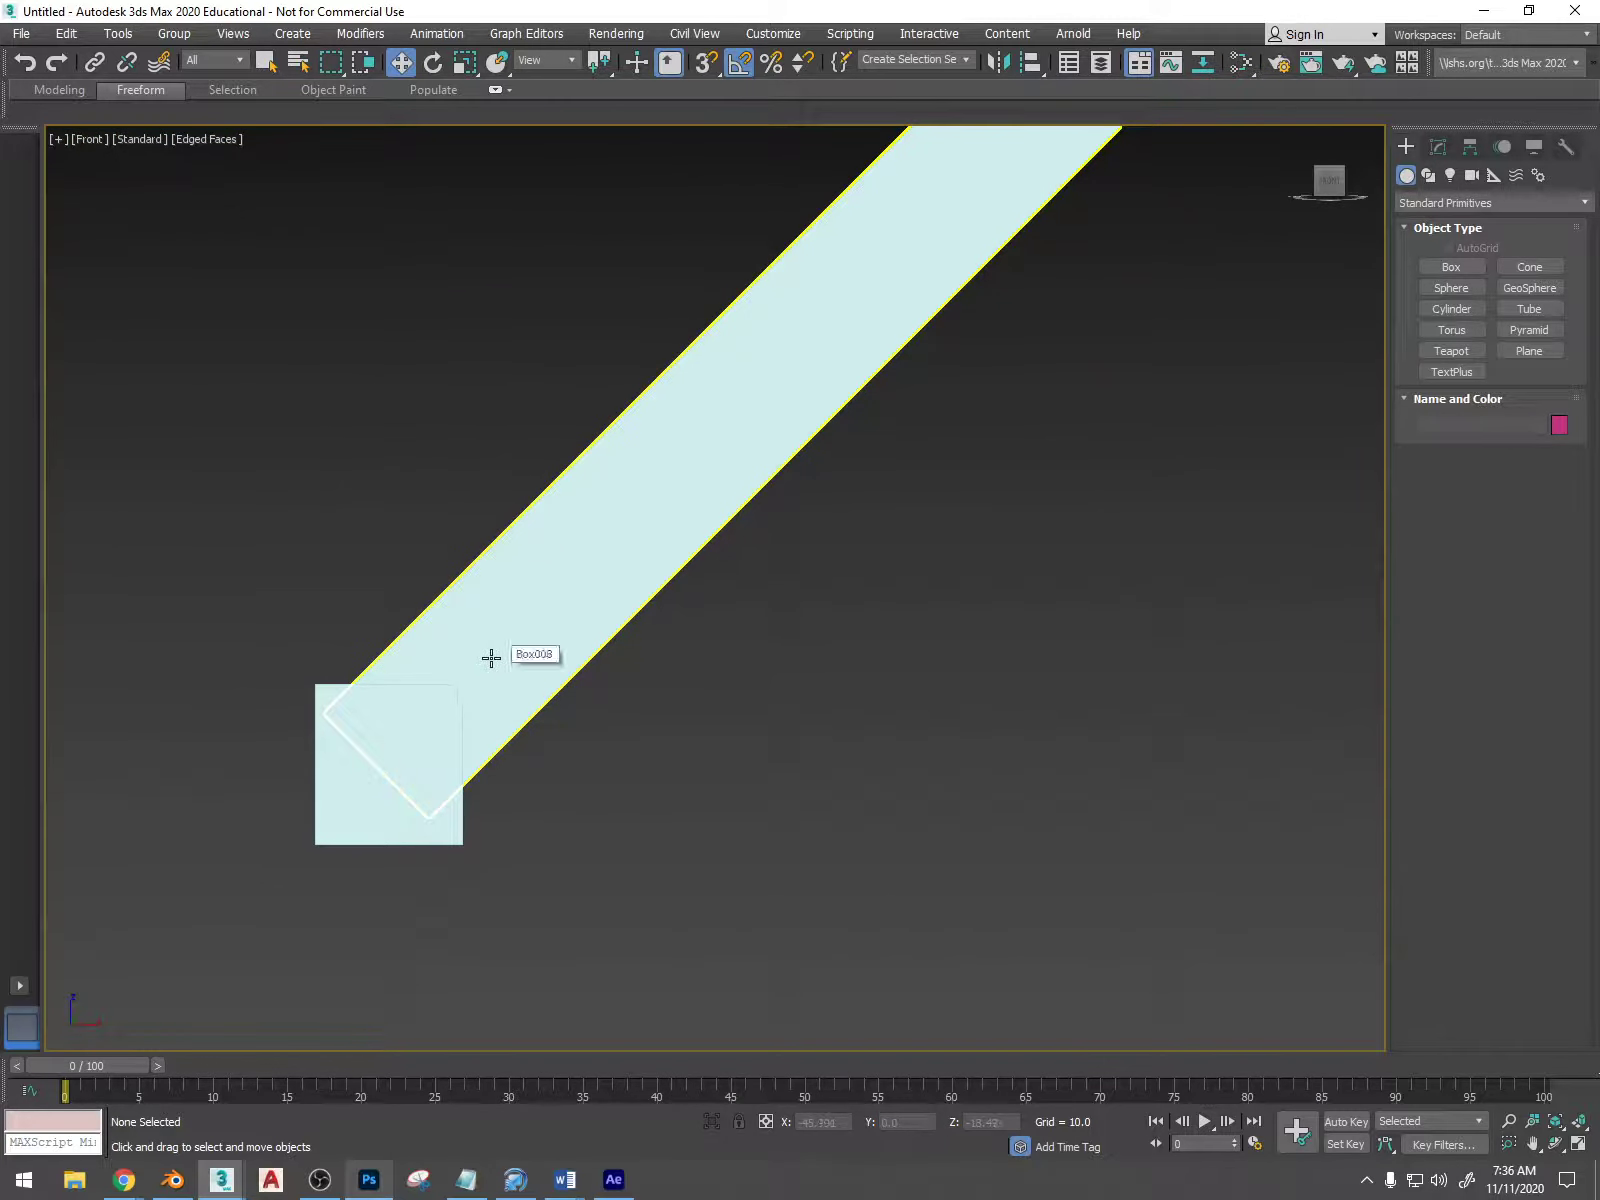
pyautogui.scroll(-4, 494, 646)
pyautogui.moveTo(810, 510); pyautogui.dragTo(468, 936, button='middle')
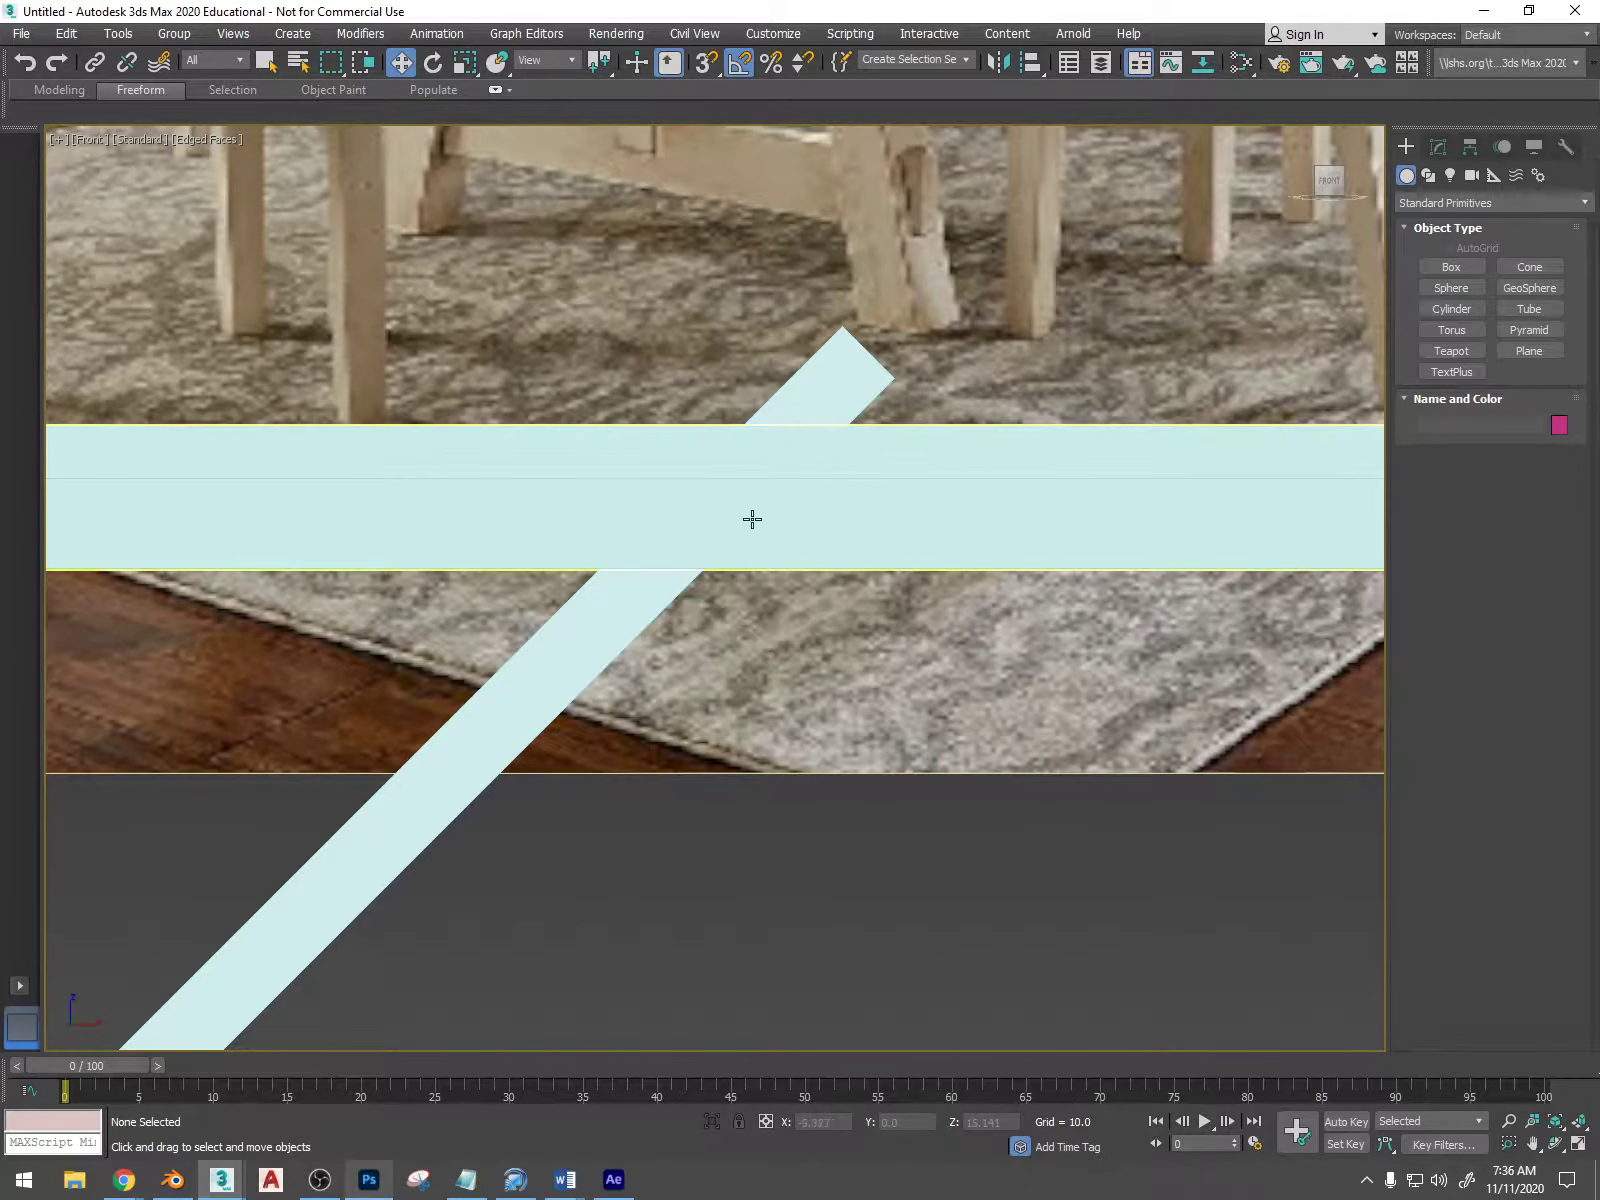
pyautogui.scroll(-2, 752, 519)
pyautogui.keyDown('alt'); pyautogui.moveTo(750, 521); pyautogui.dragTo(764, 543, button='middle'); pyautogui.keyUp('alt')
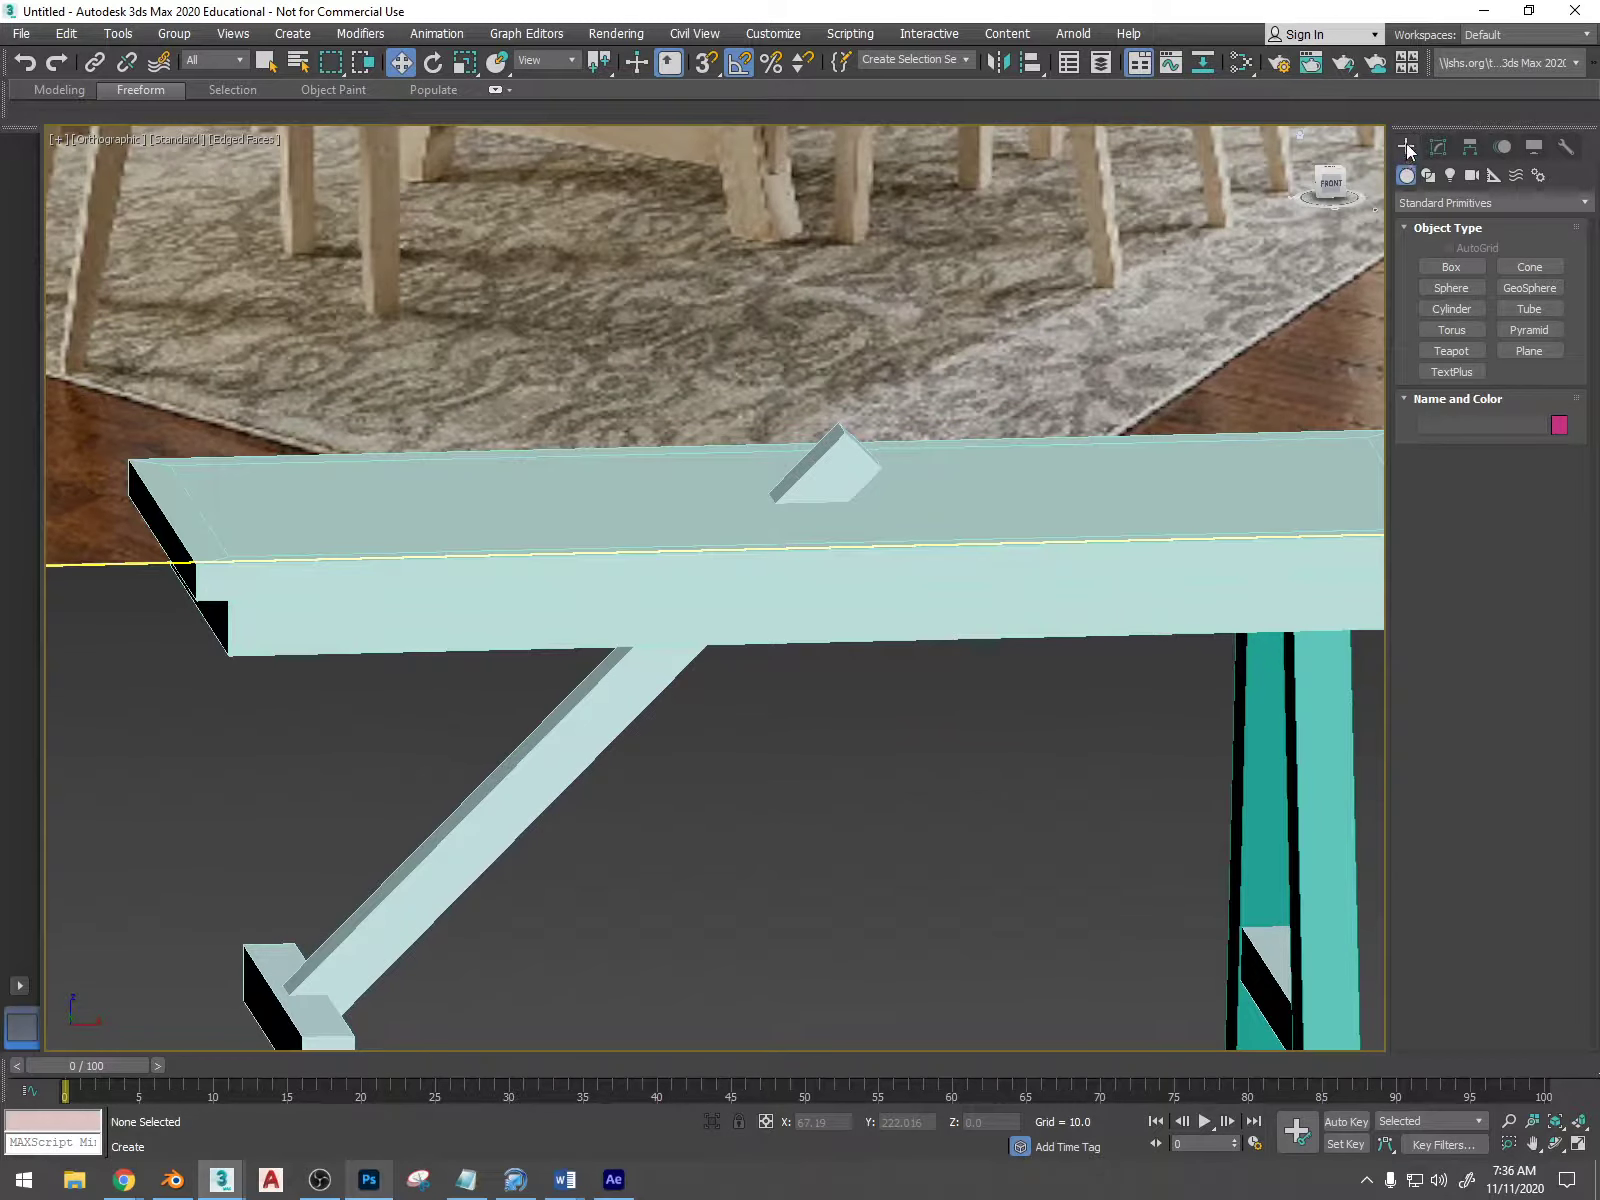
pyautogui.click(625, 714)
pyautogui.rightClick(619, 707)
pyautogui.moveTo(704, 915)
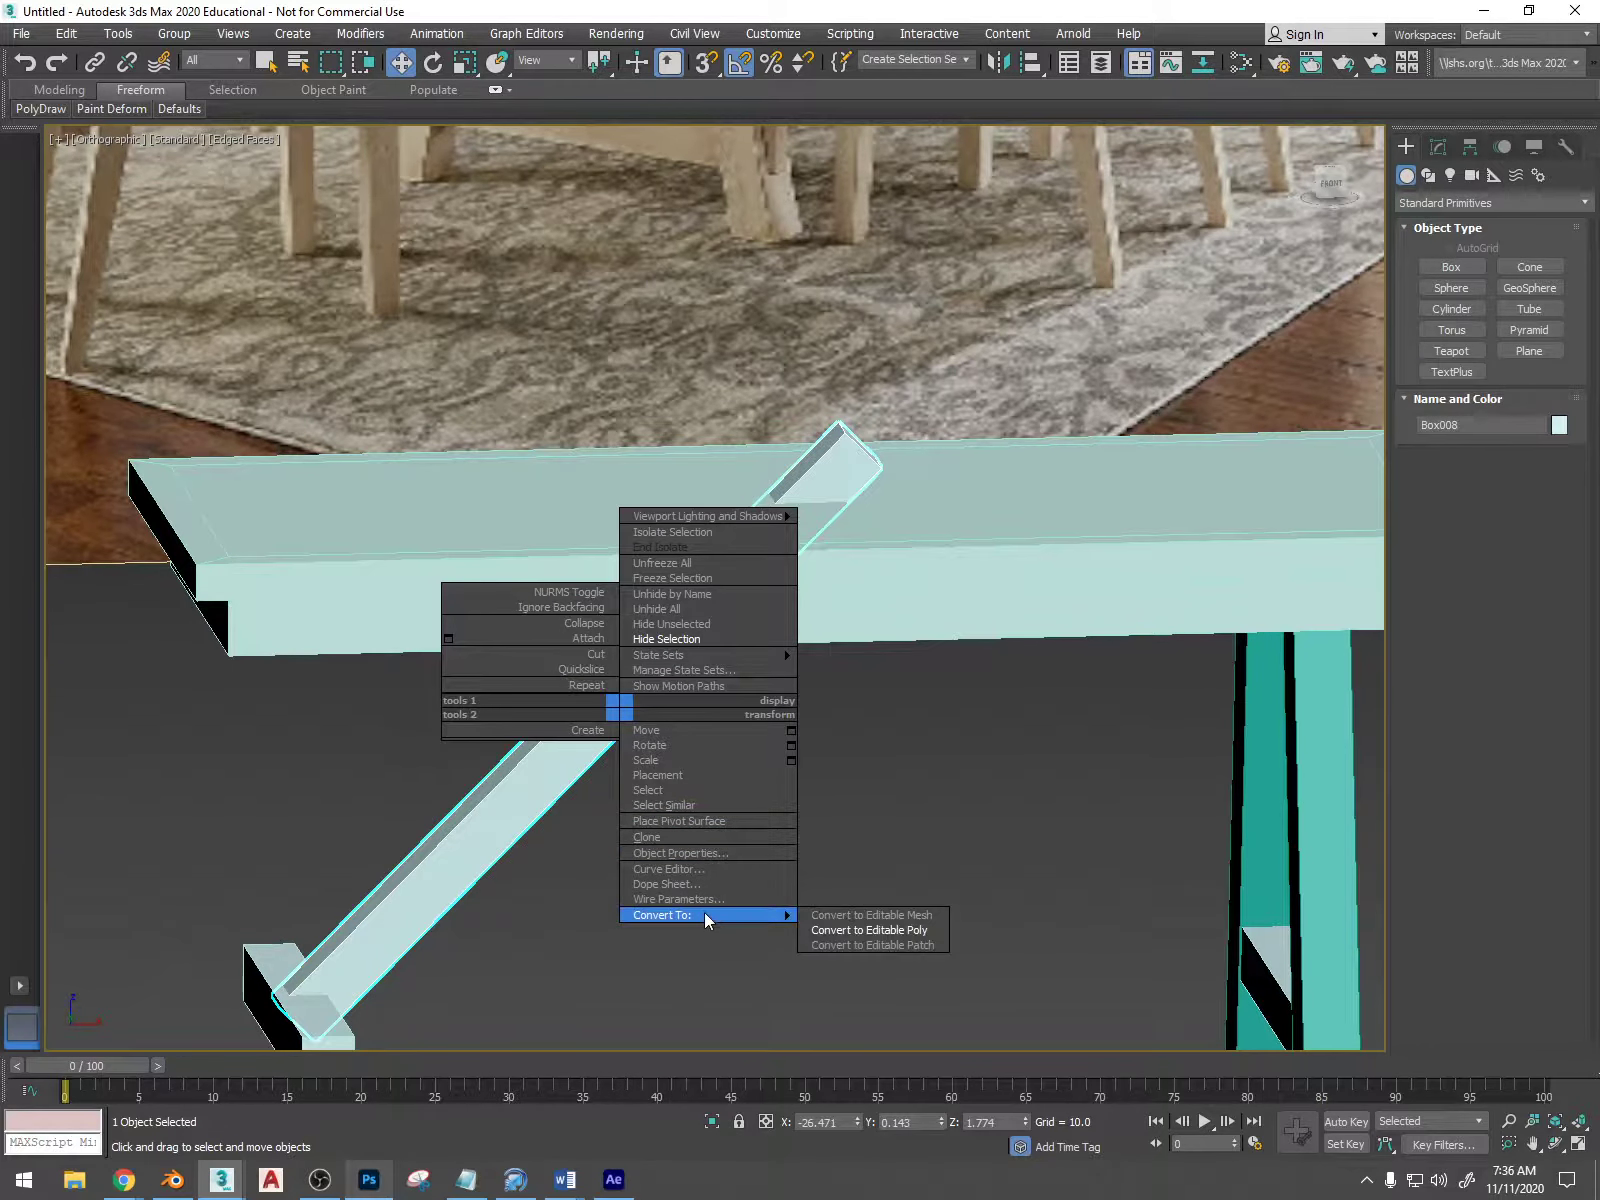
pyautogui.click(869, 930)
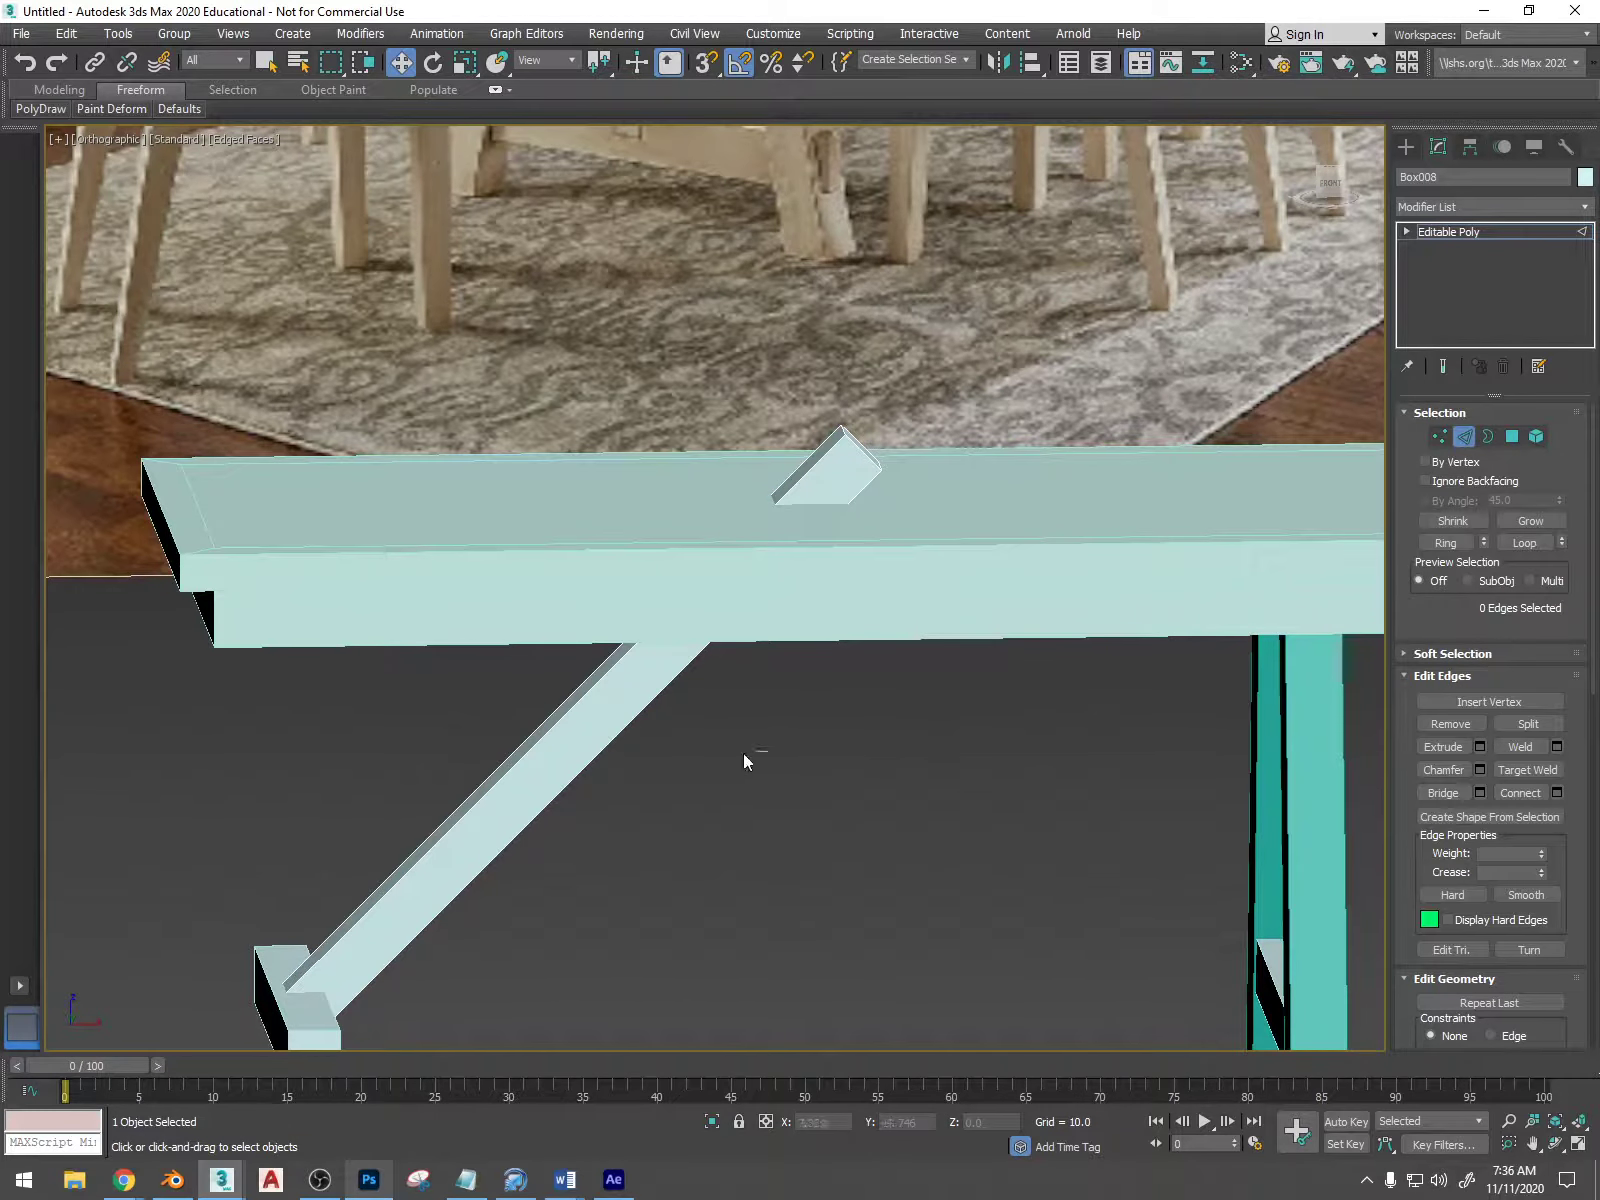
pyautogui.moveTo(742, 752); pyautogui.dragTo(490, 688)
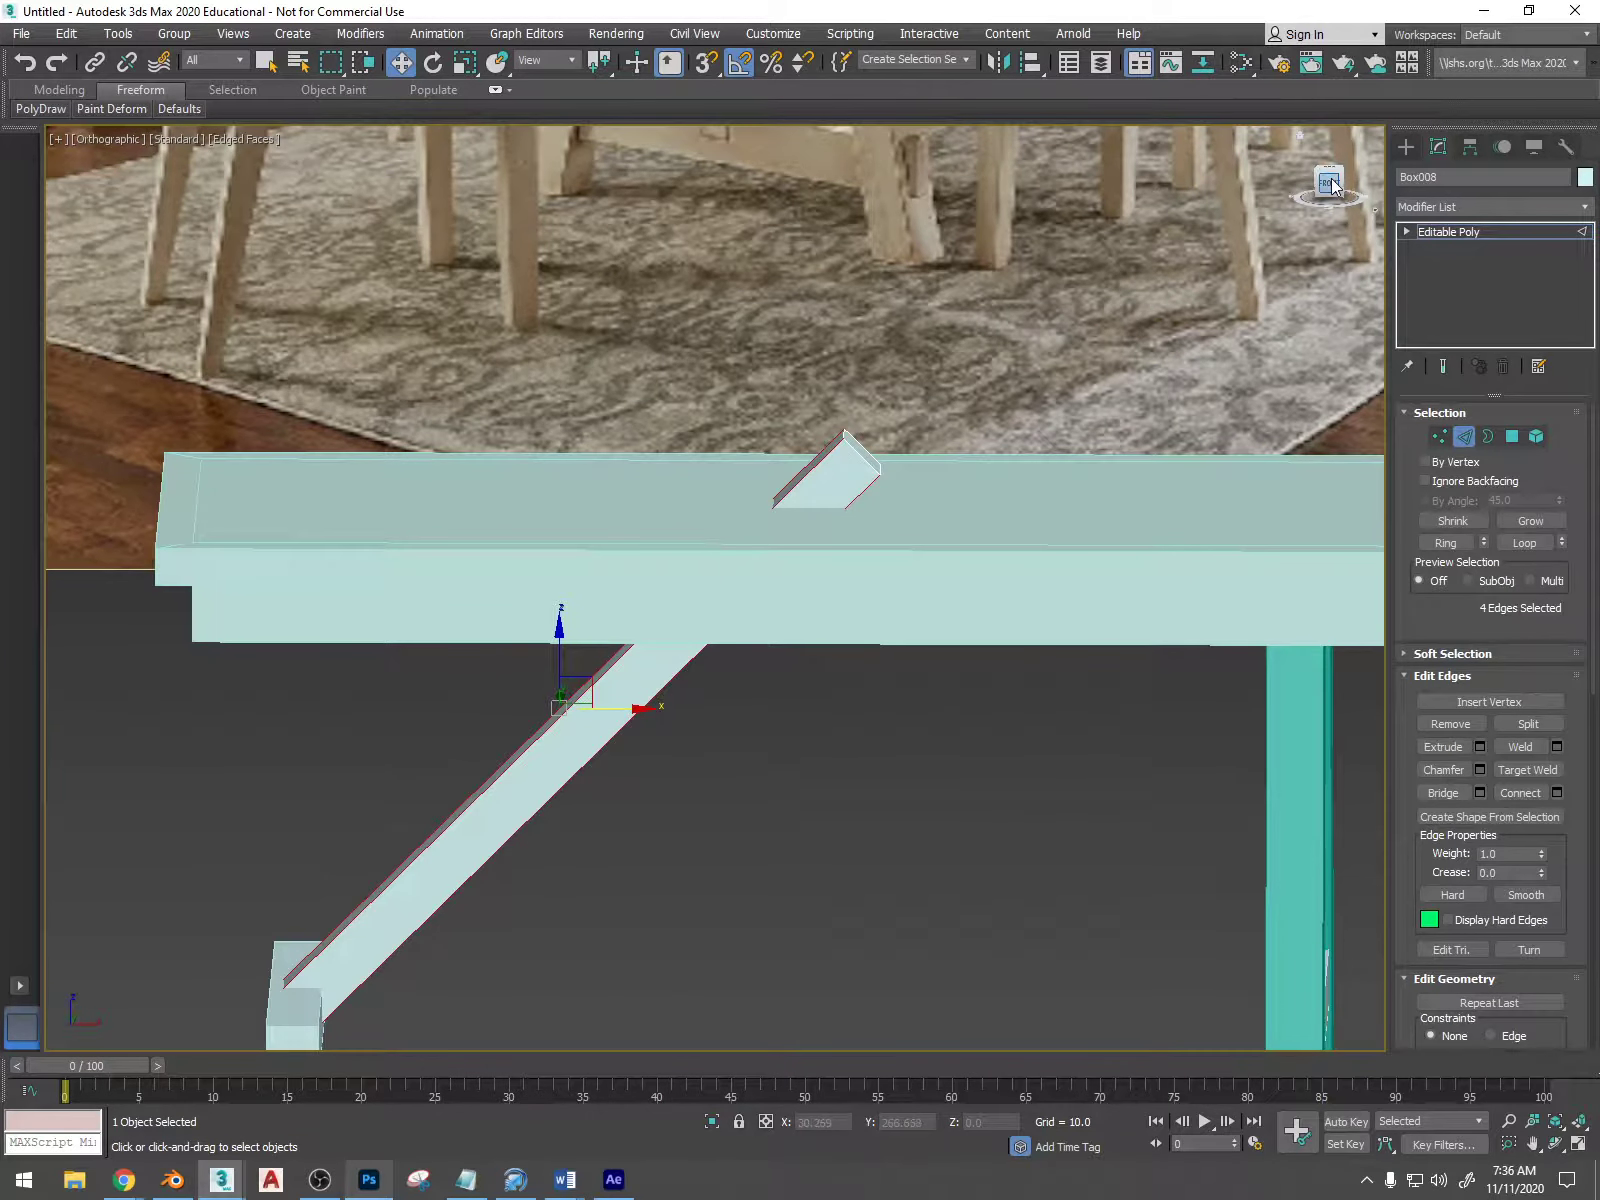
pyautogui.click(1331, 185)
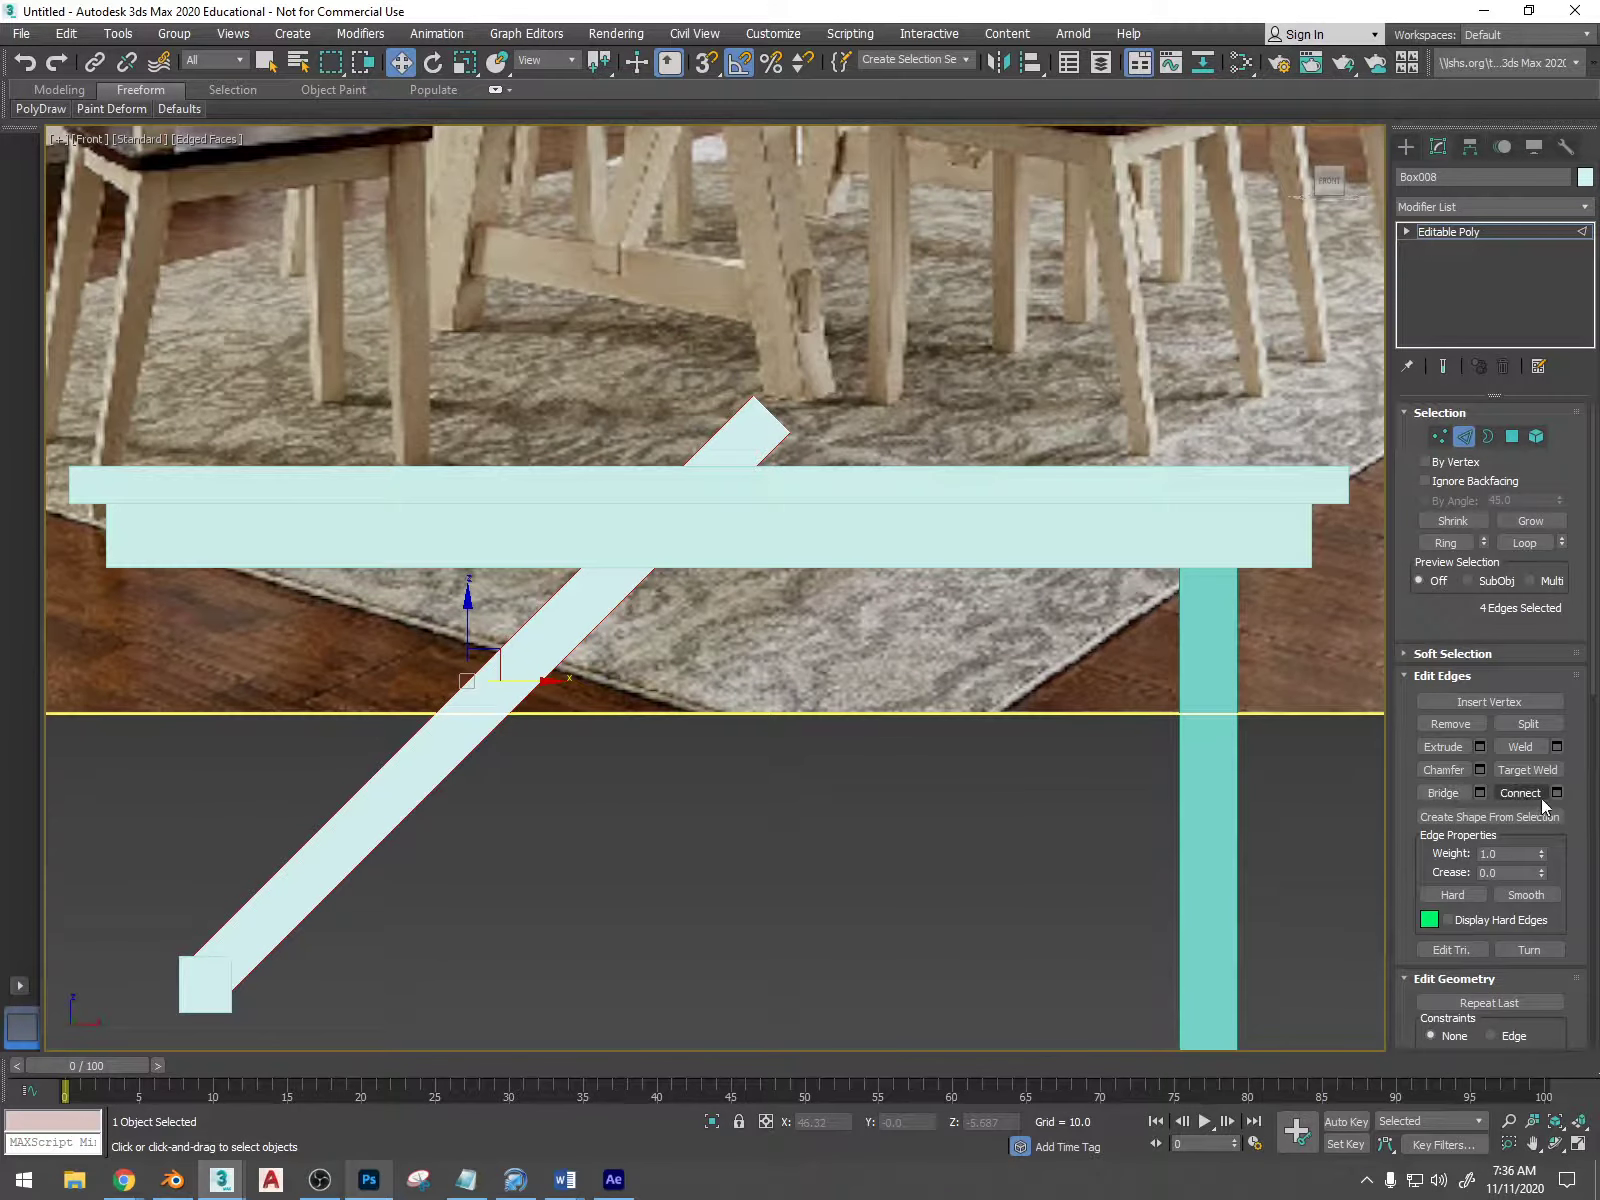
pyautogui.click(1559, 794)
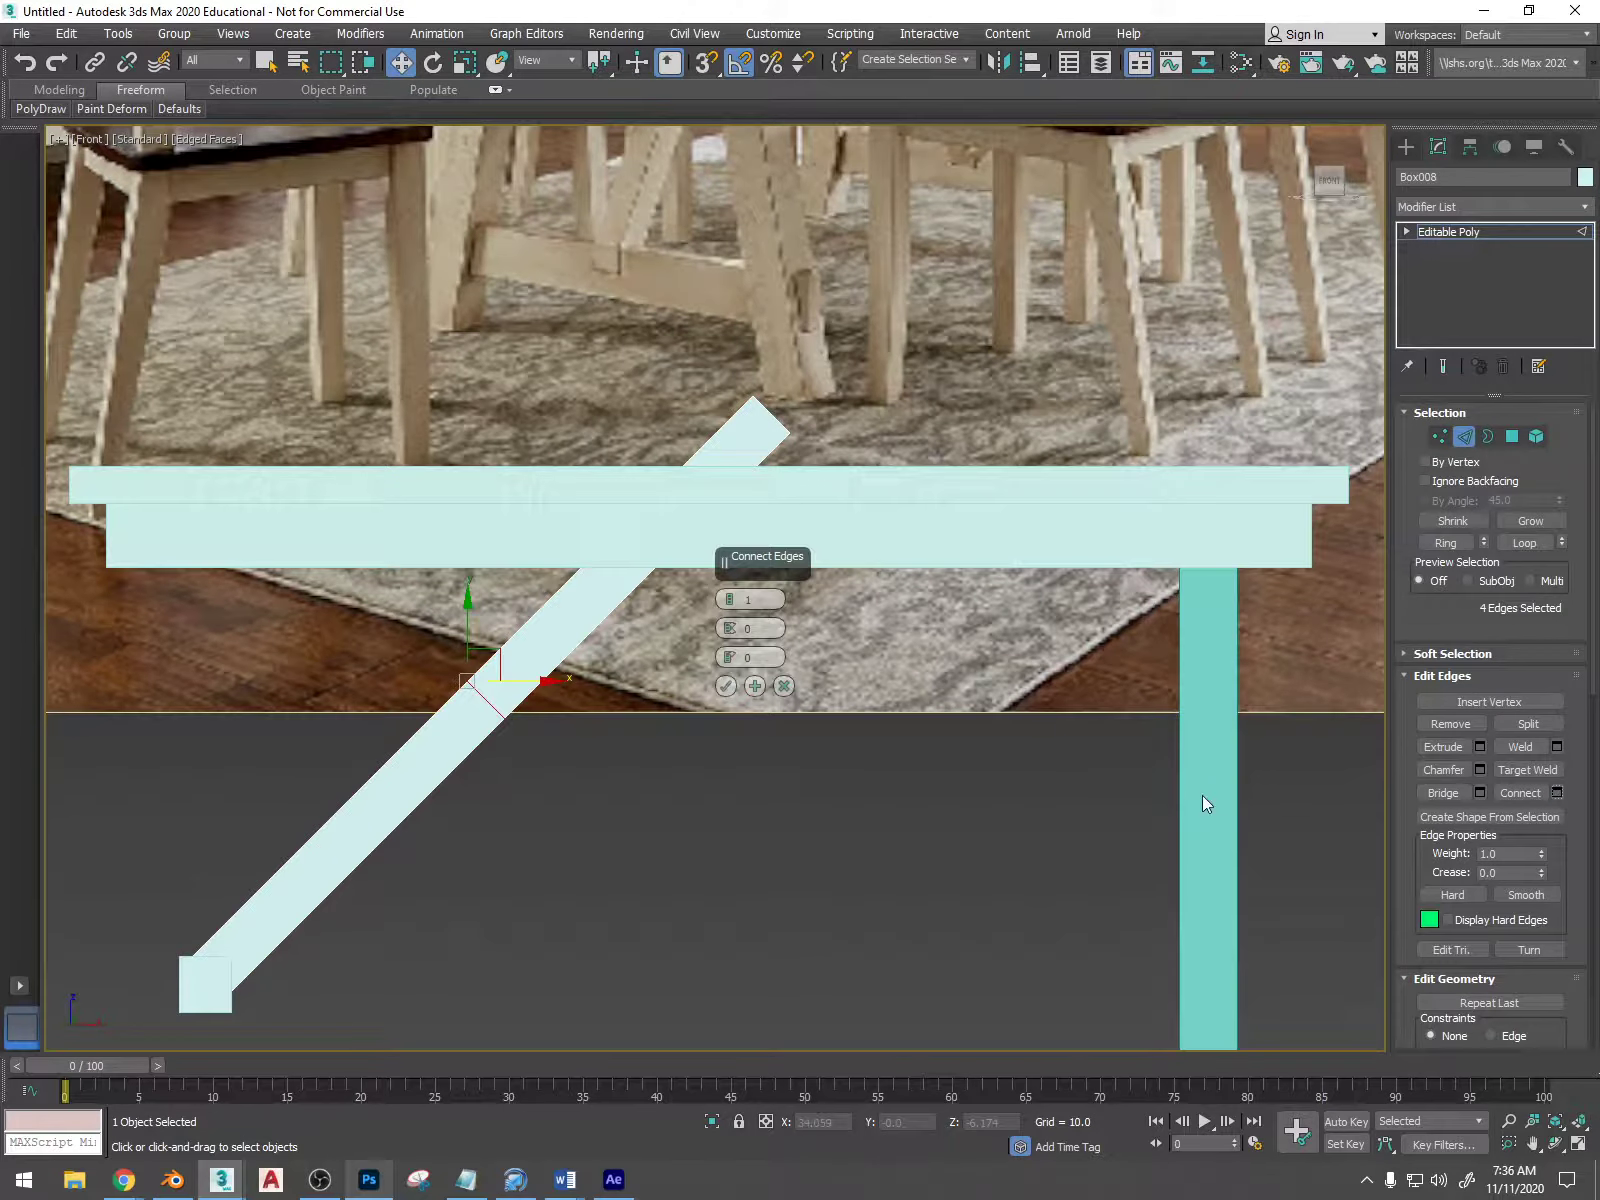
pyautogui.rightClick(724, 645)
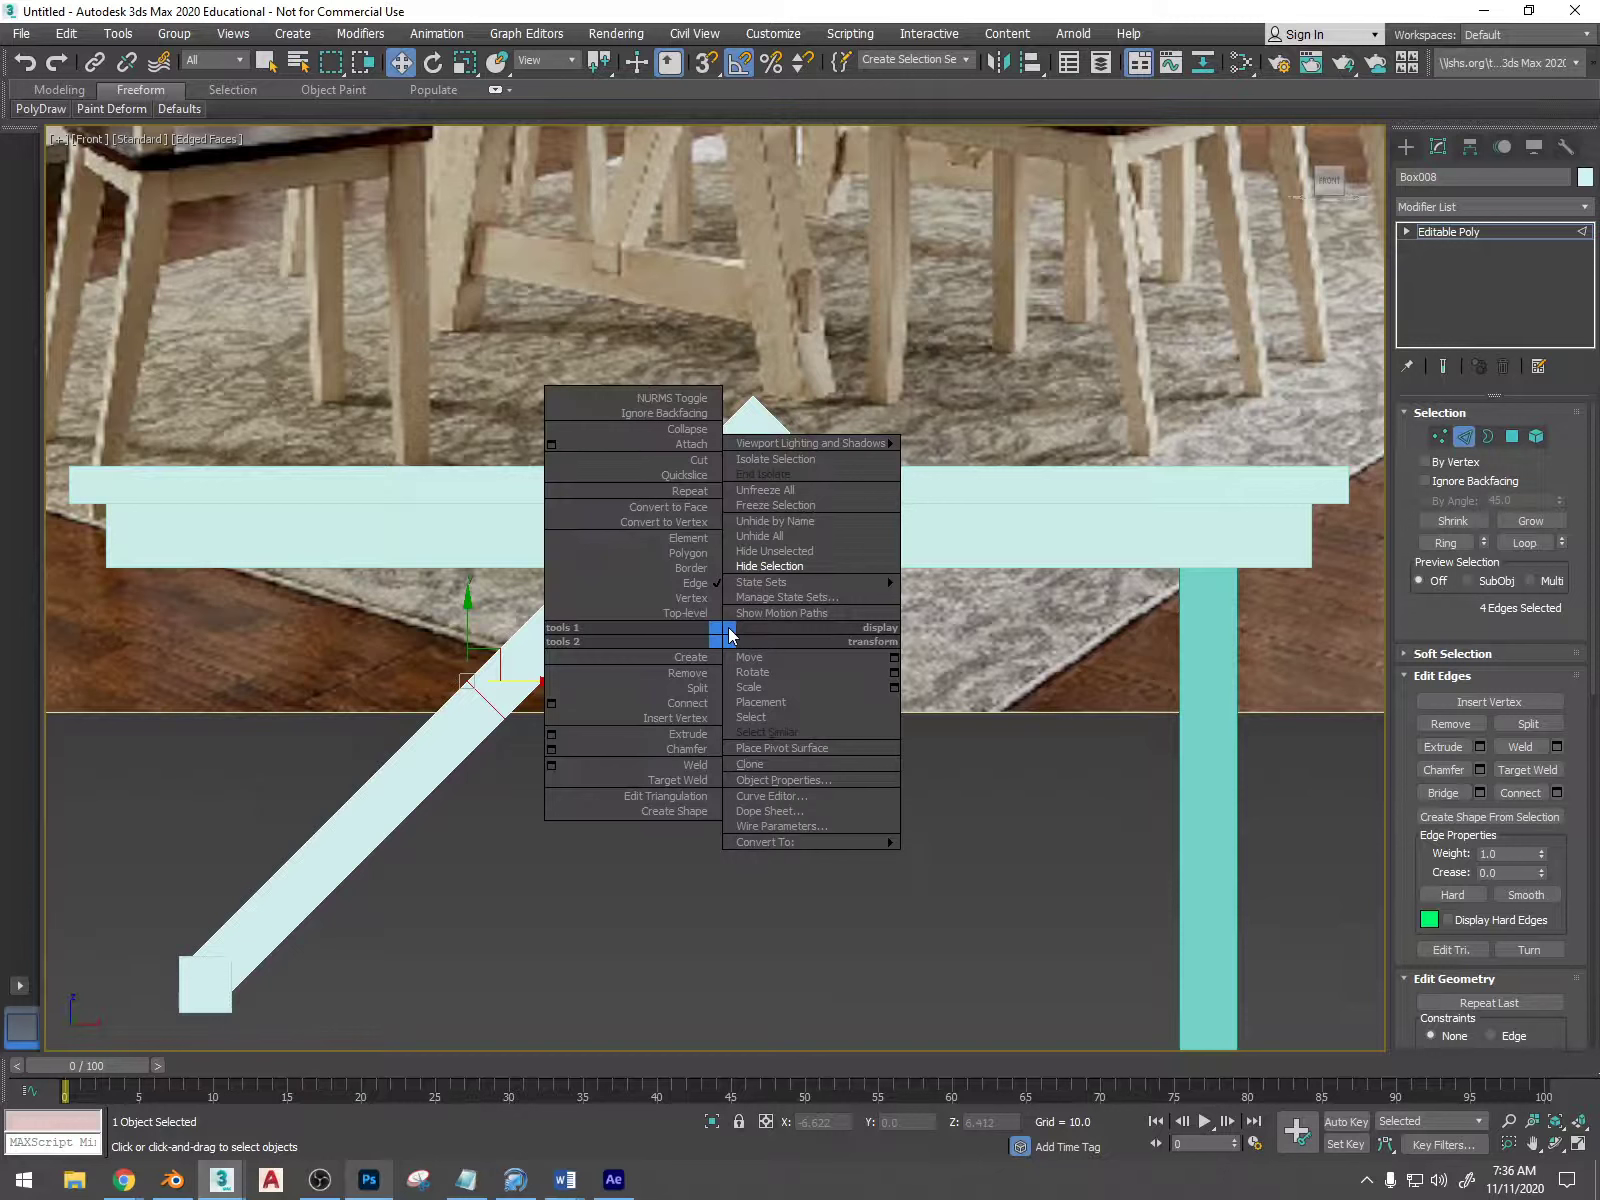
pyautogui.rightClick(737, 659)
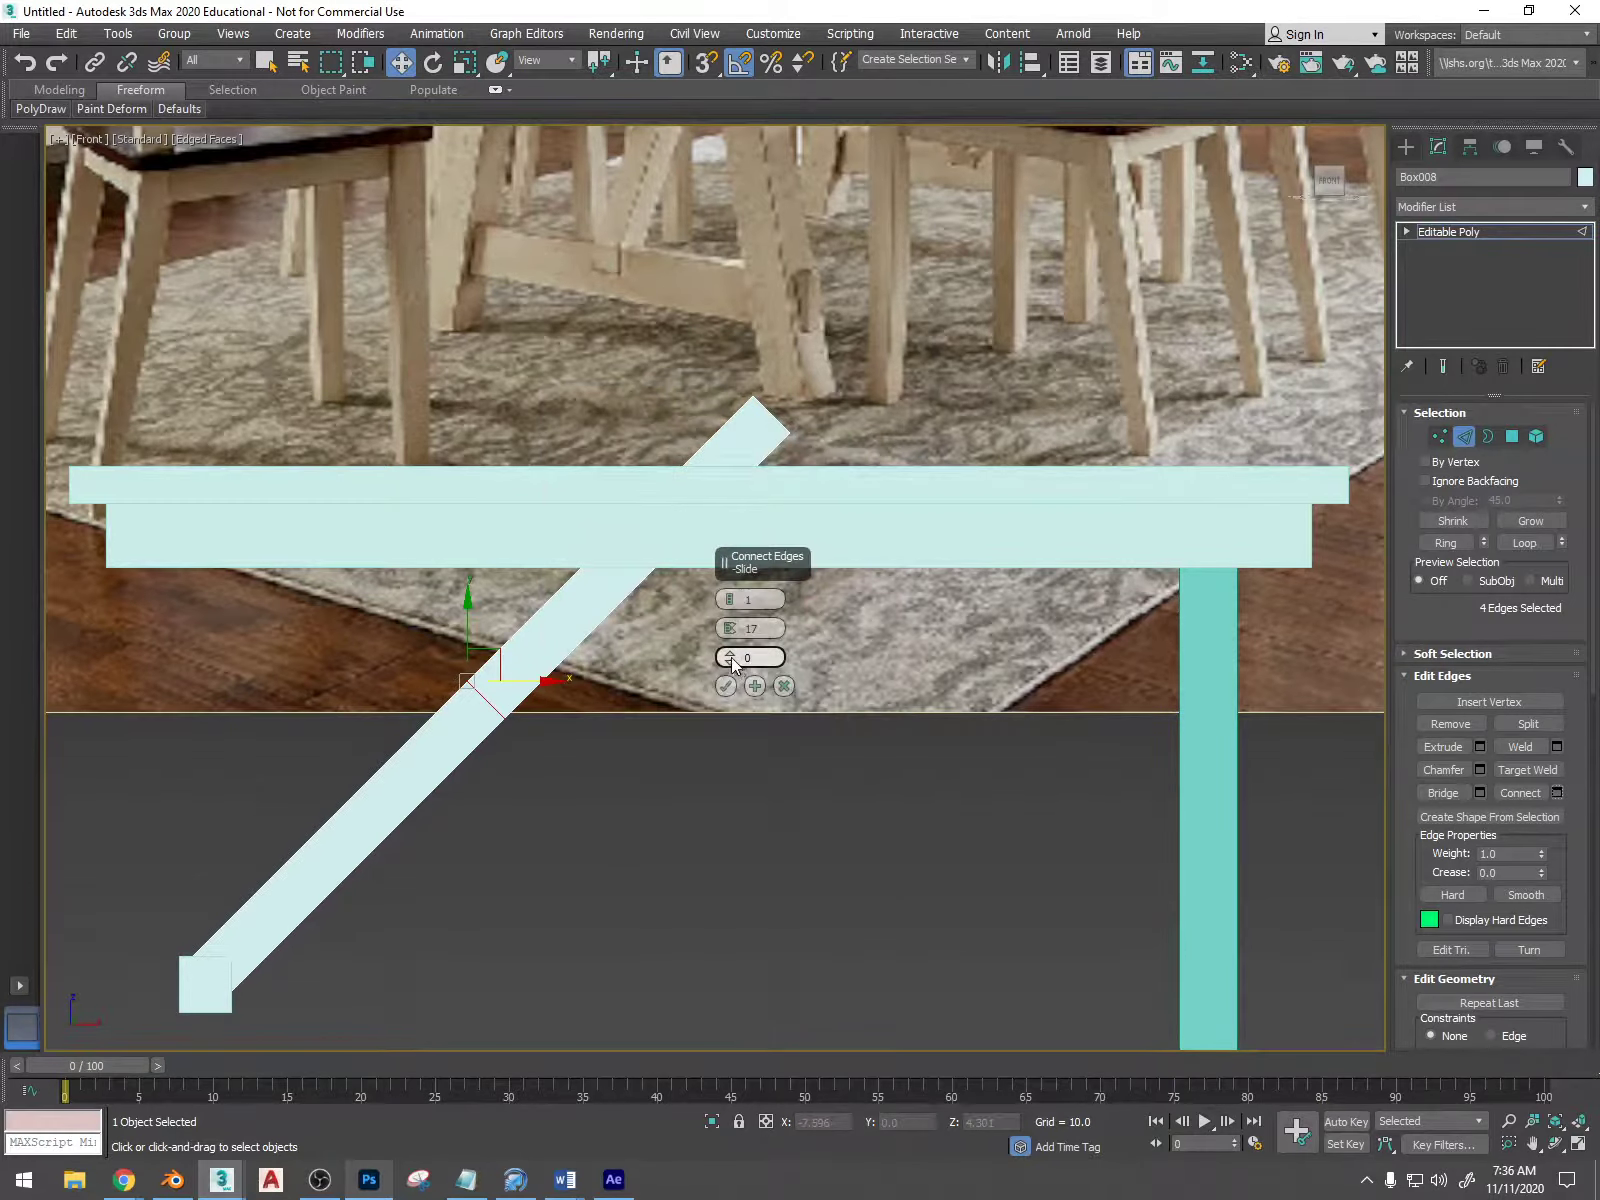
pyautogui.click(784, 687)
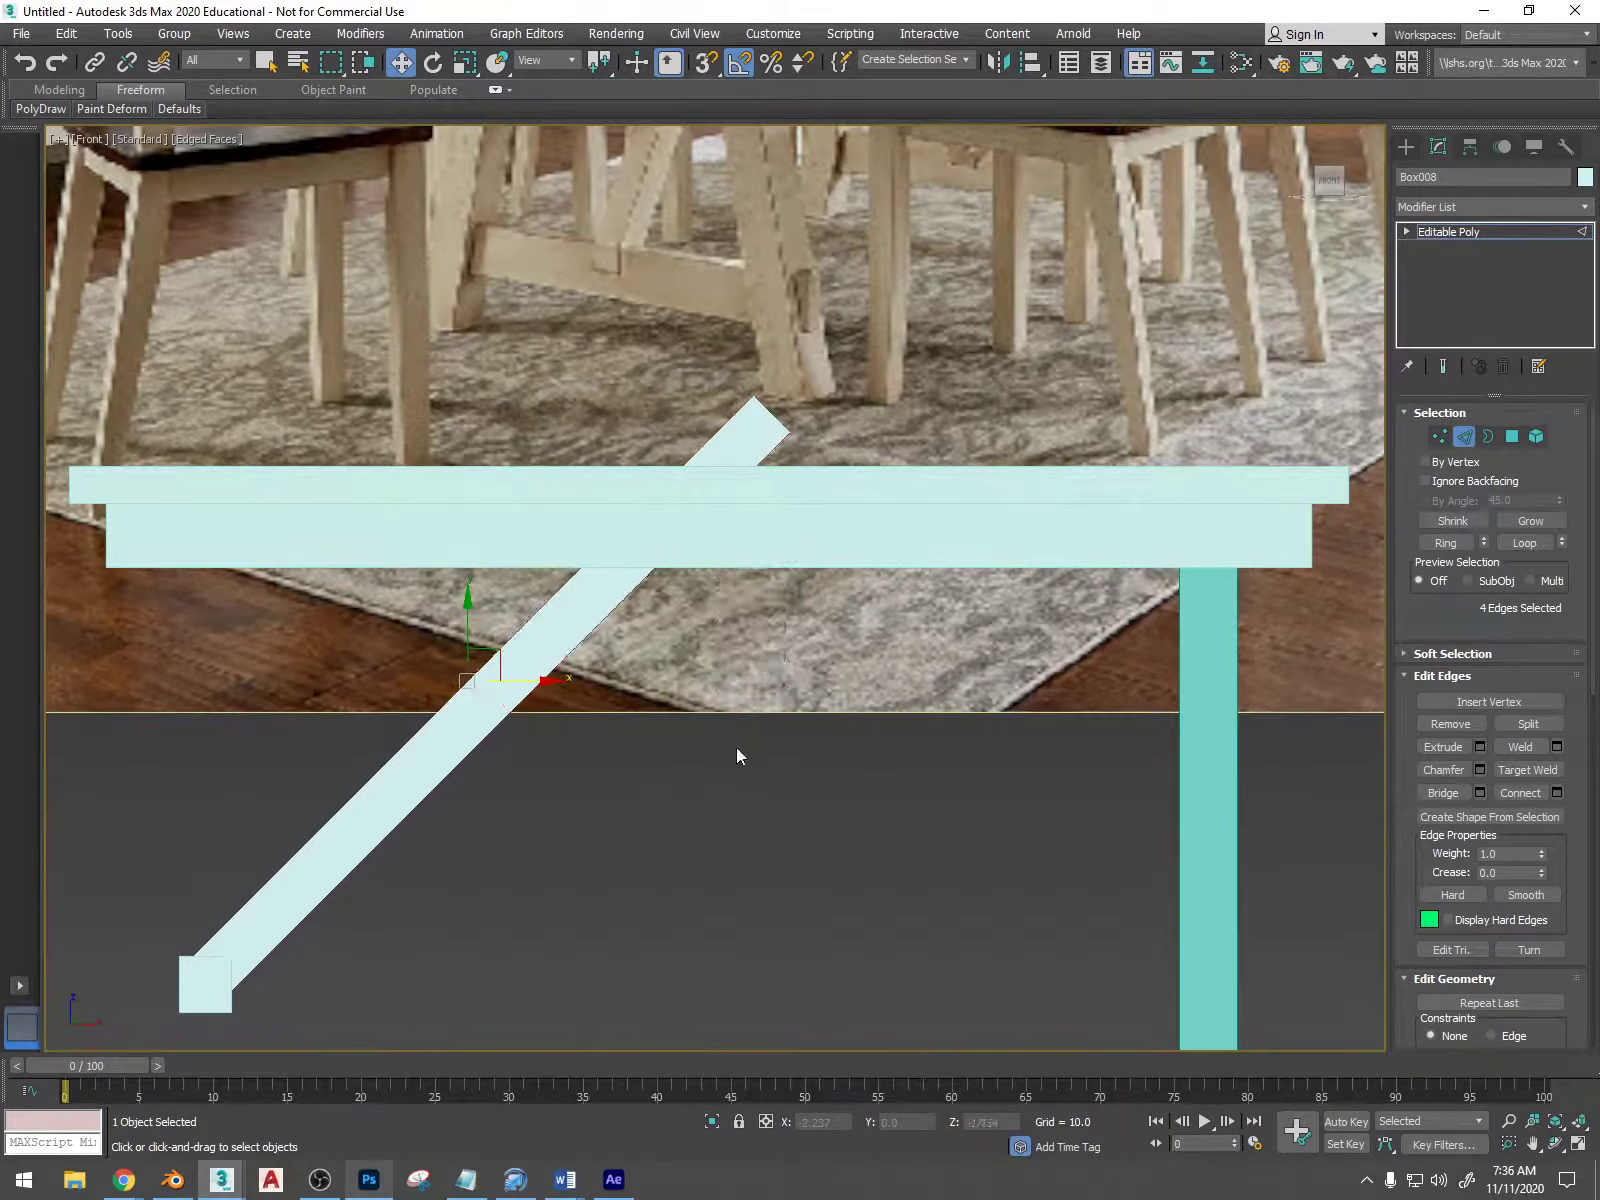
pyautogui.click(674, 797)
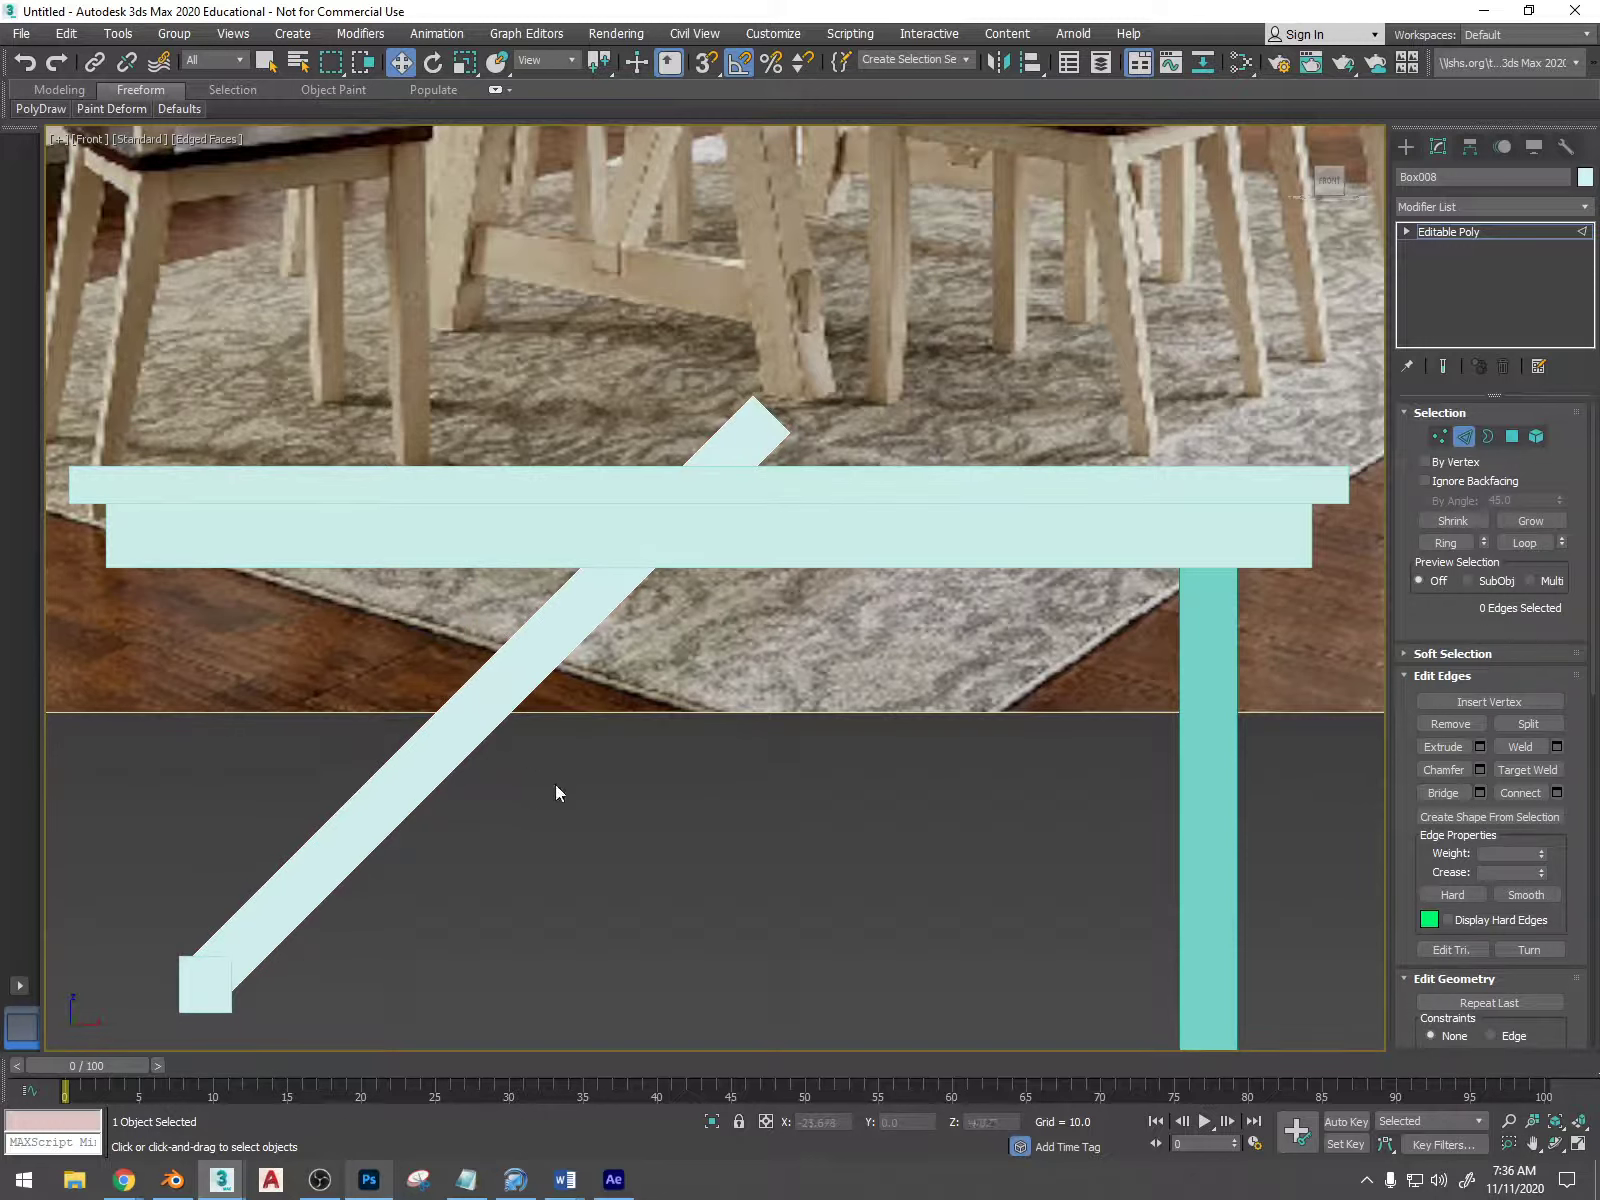
# - Connect the diagonal brace's four long edges with one segment, sliding it to 56 so it falls inside the tabletop apron
pyautogui.moveTo(408, 662); pyautogui.dragTo(398, 664)
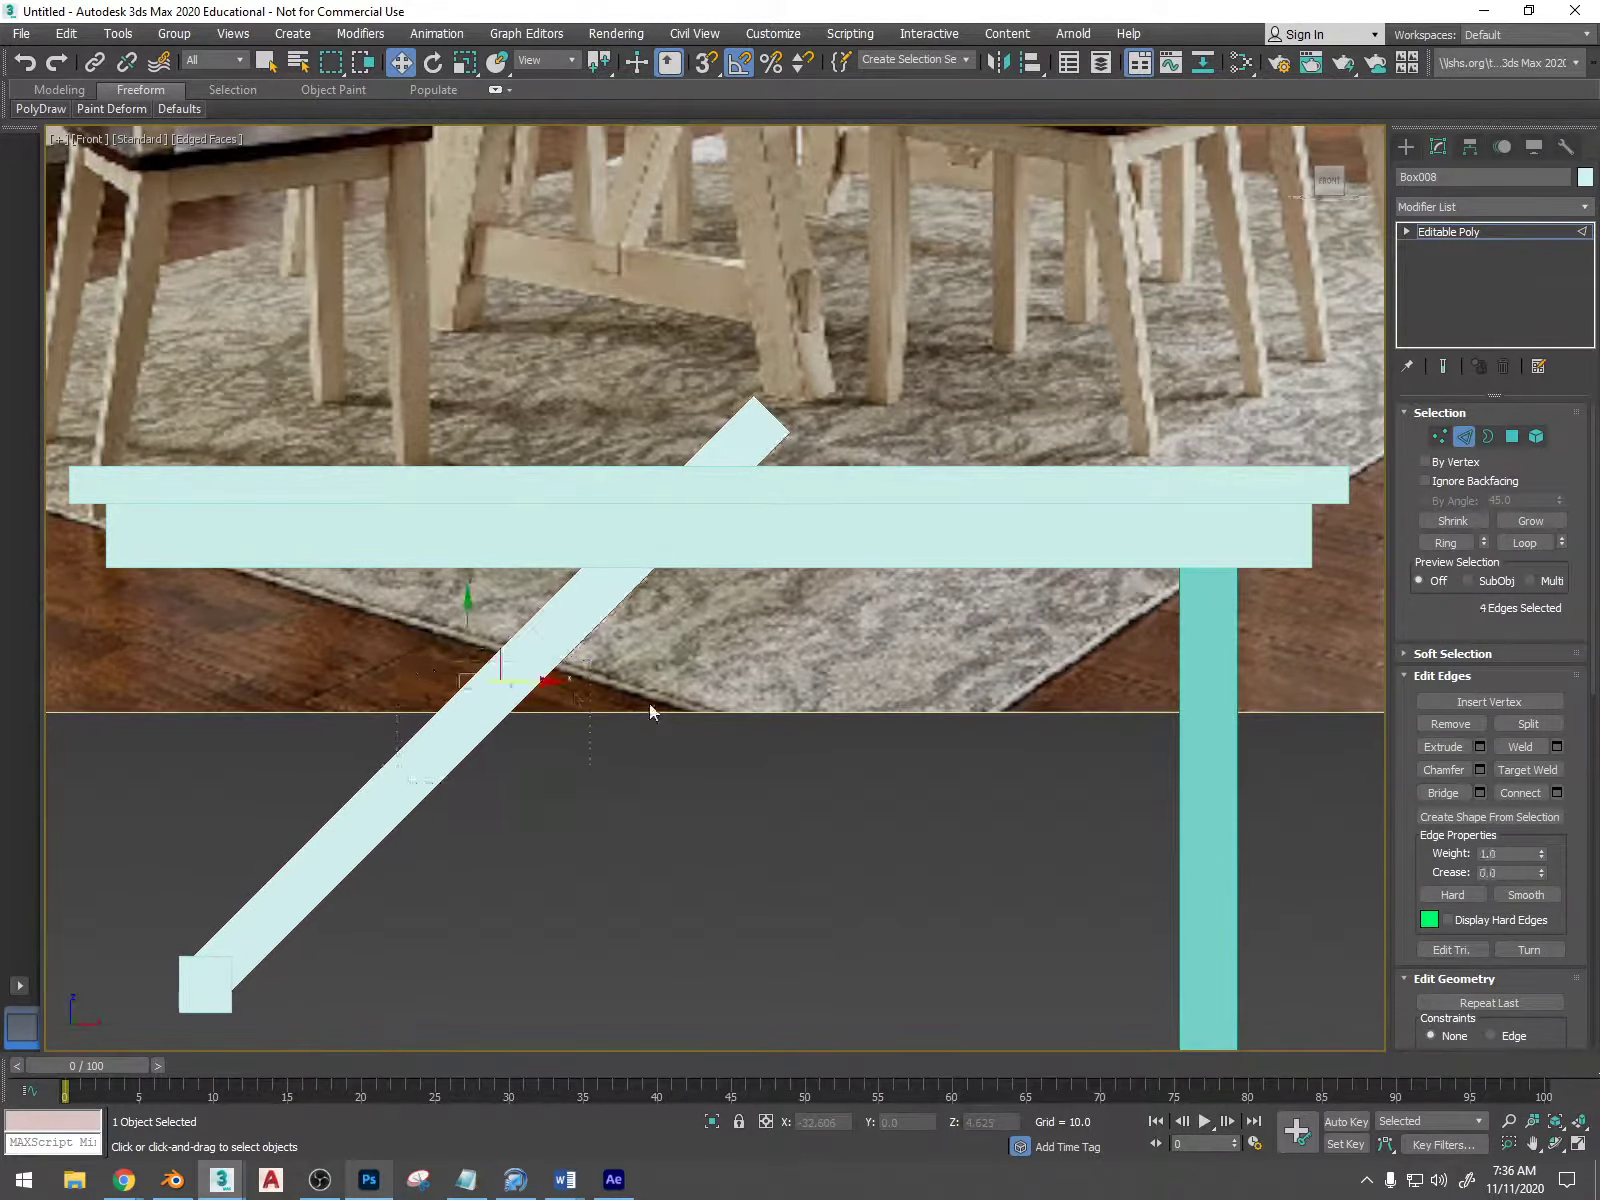
pyautogui.click(1557, 793)
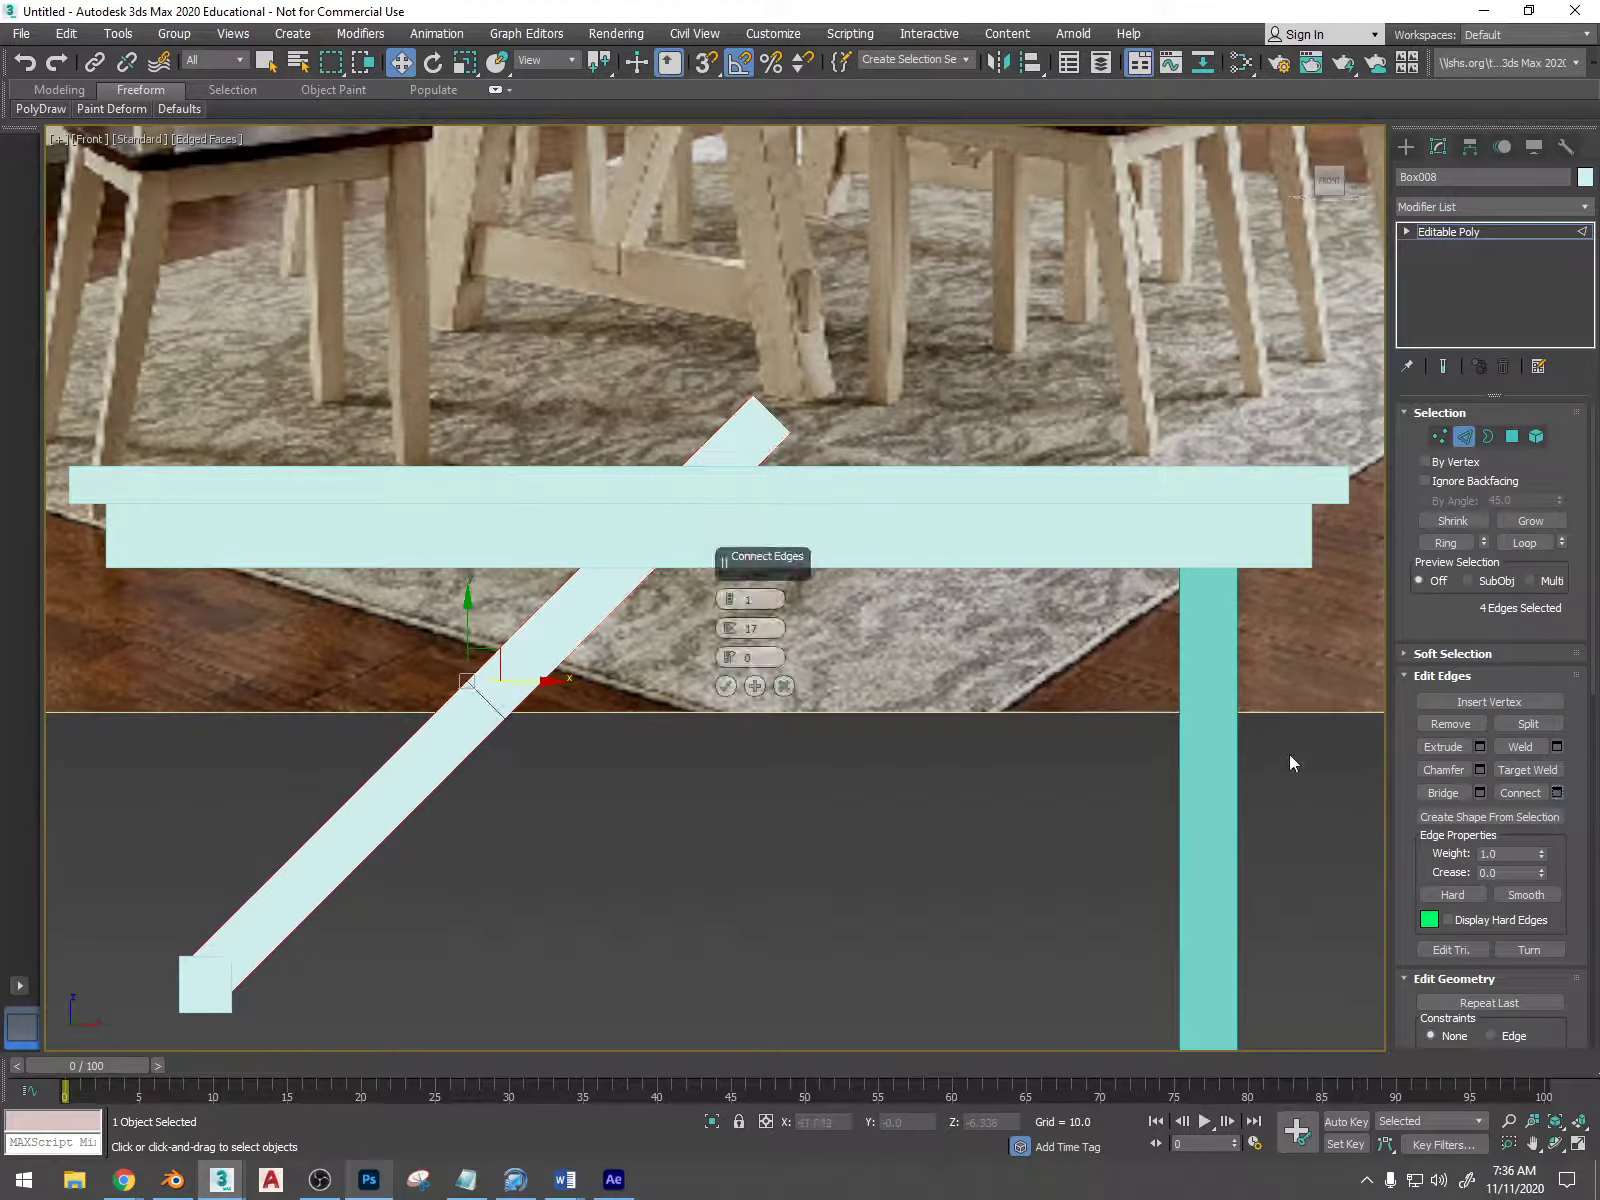
pyautogui.moveTo(729, 658); pyautogui.dragTo(768, 477)
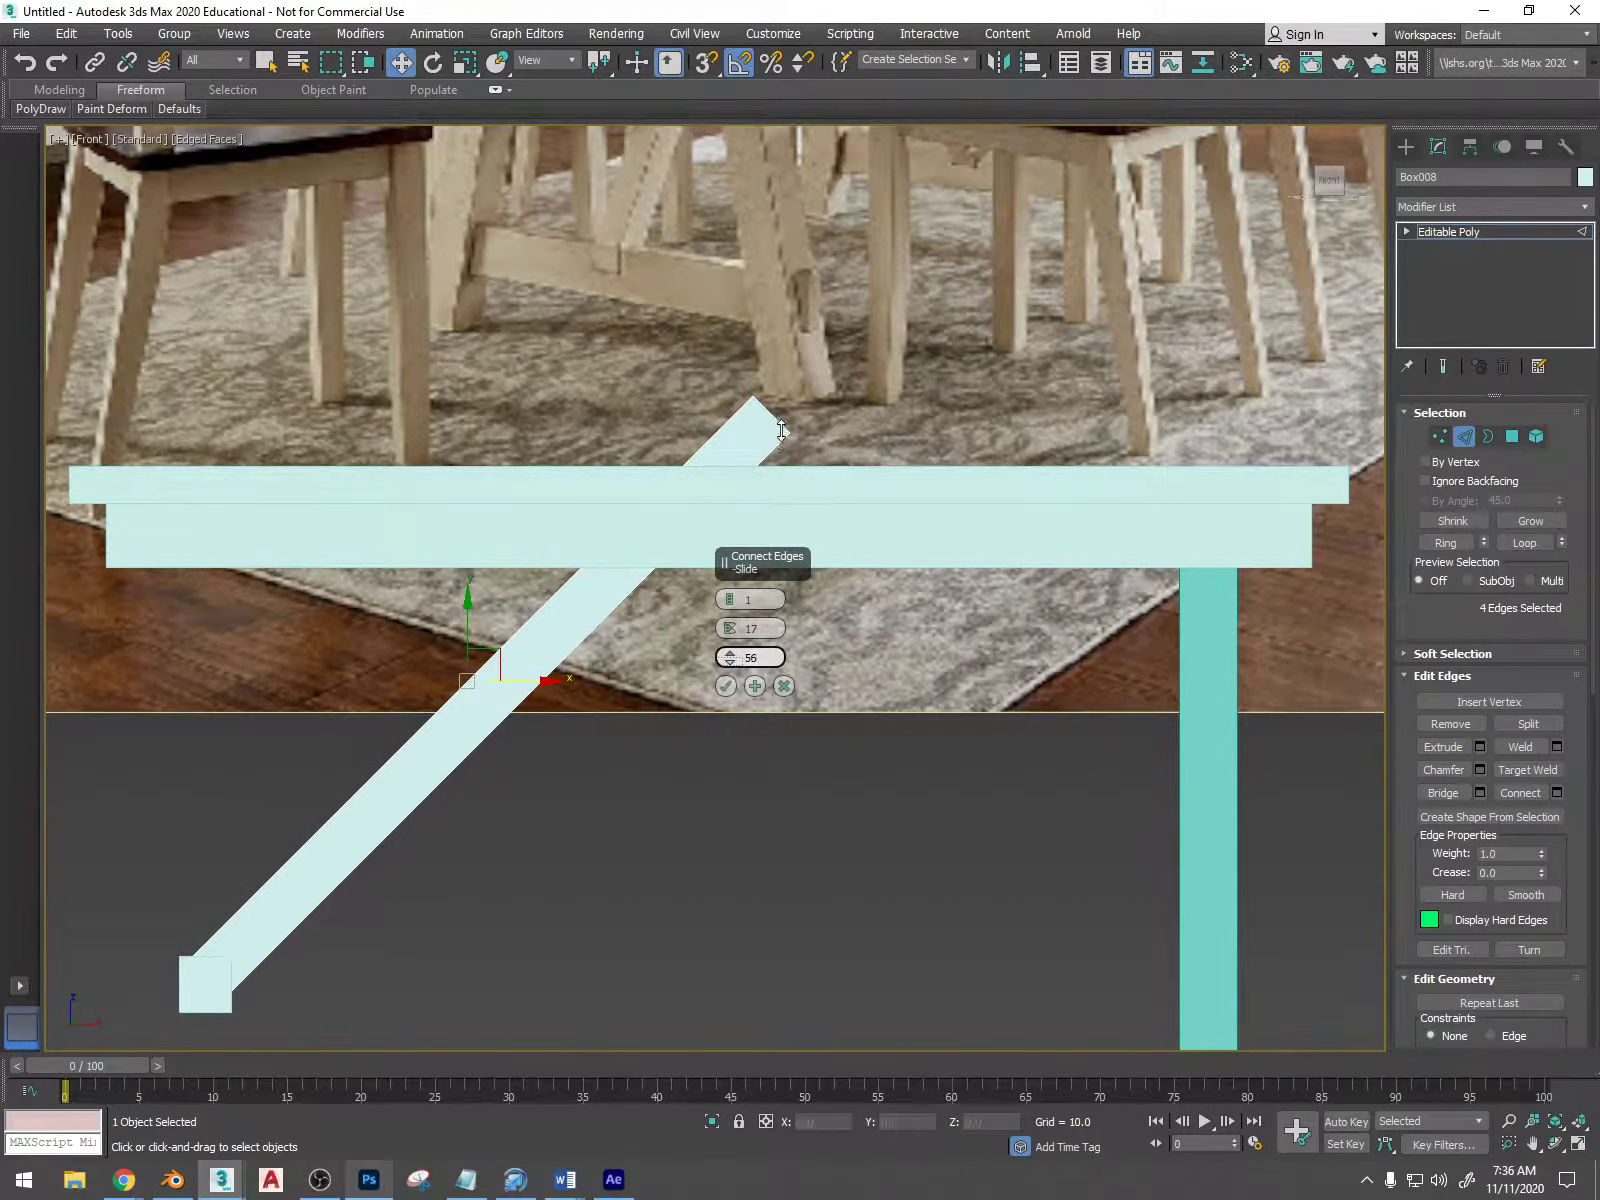
pyautogui.click(726, 686)
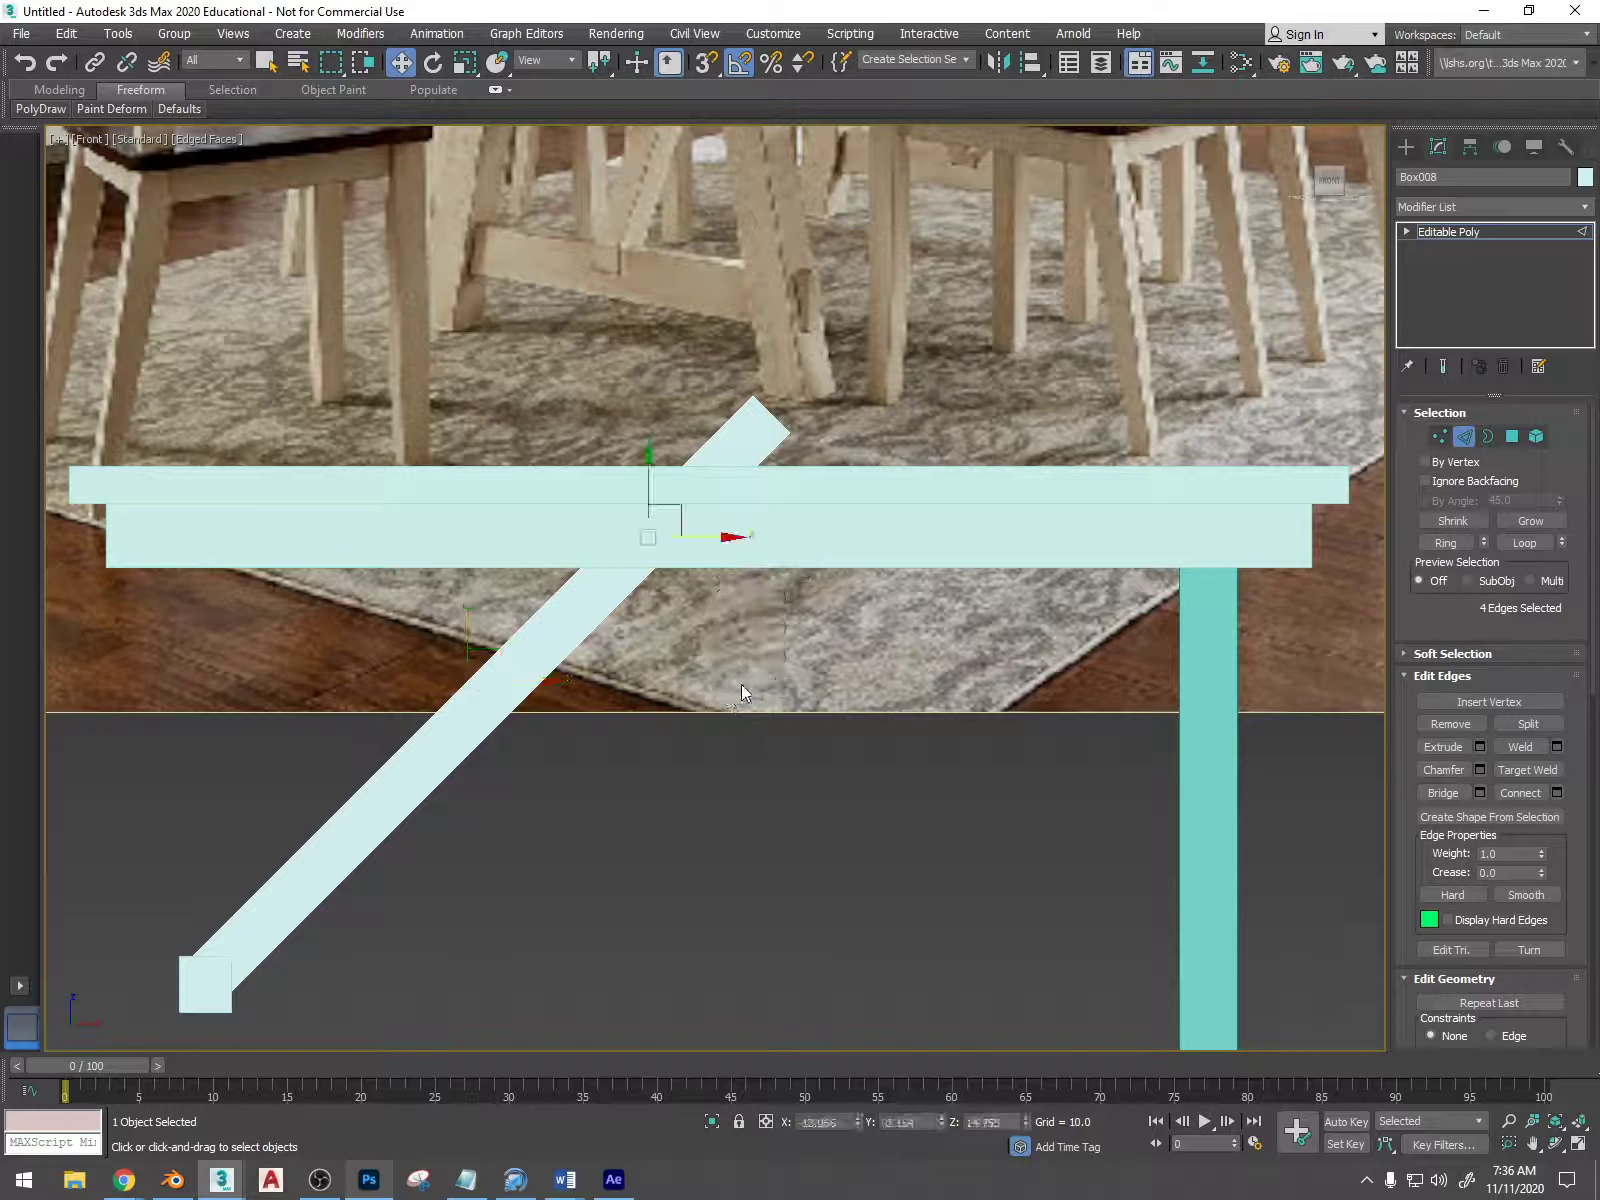
# - Delete the four end vertices of the brace that stick out above the tabletop
pyautogui.click(1440, 436)
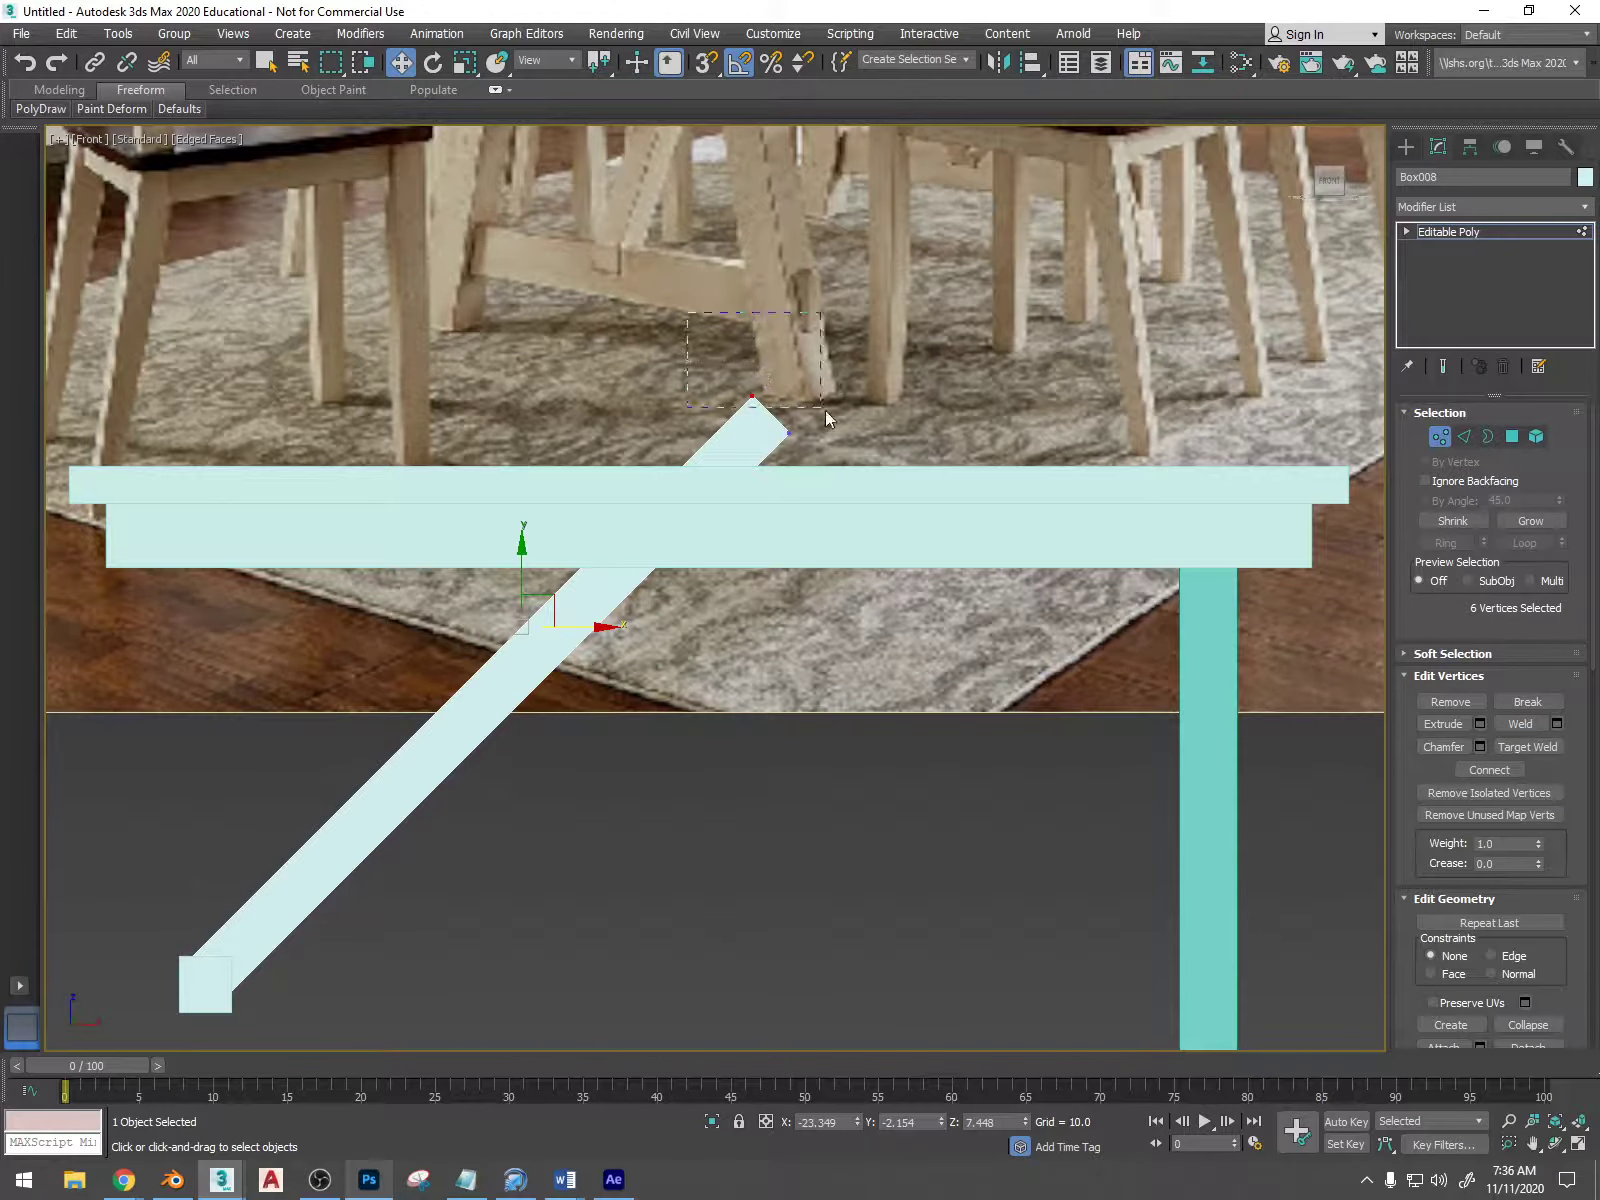
pyautogui.moveTo(872, 480); pyautogui.dragTo(873, 481)
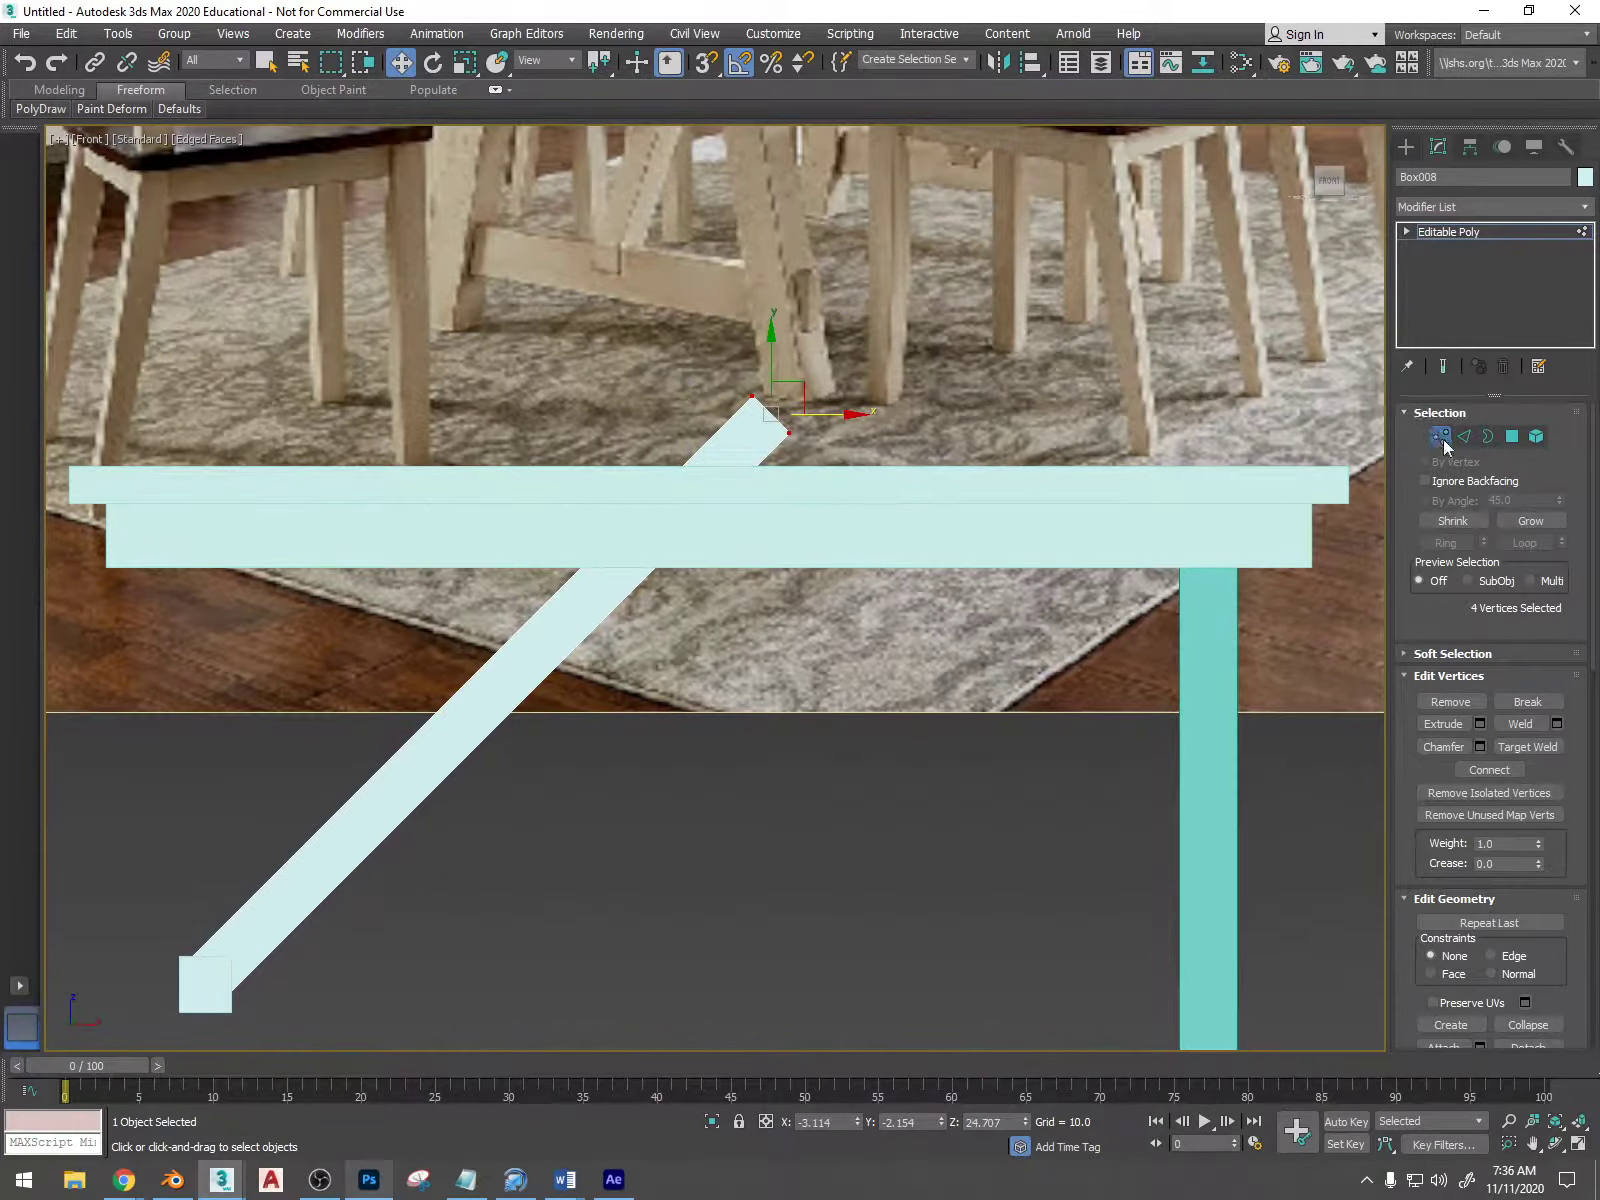
pyautogui.press('Delete')
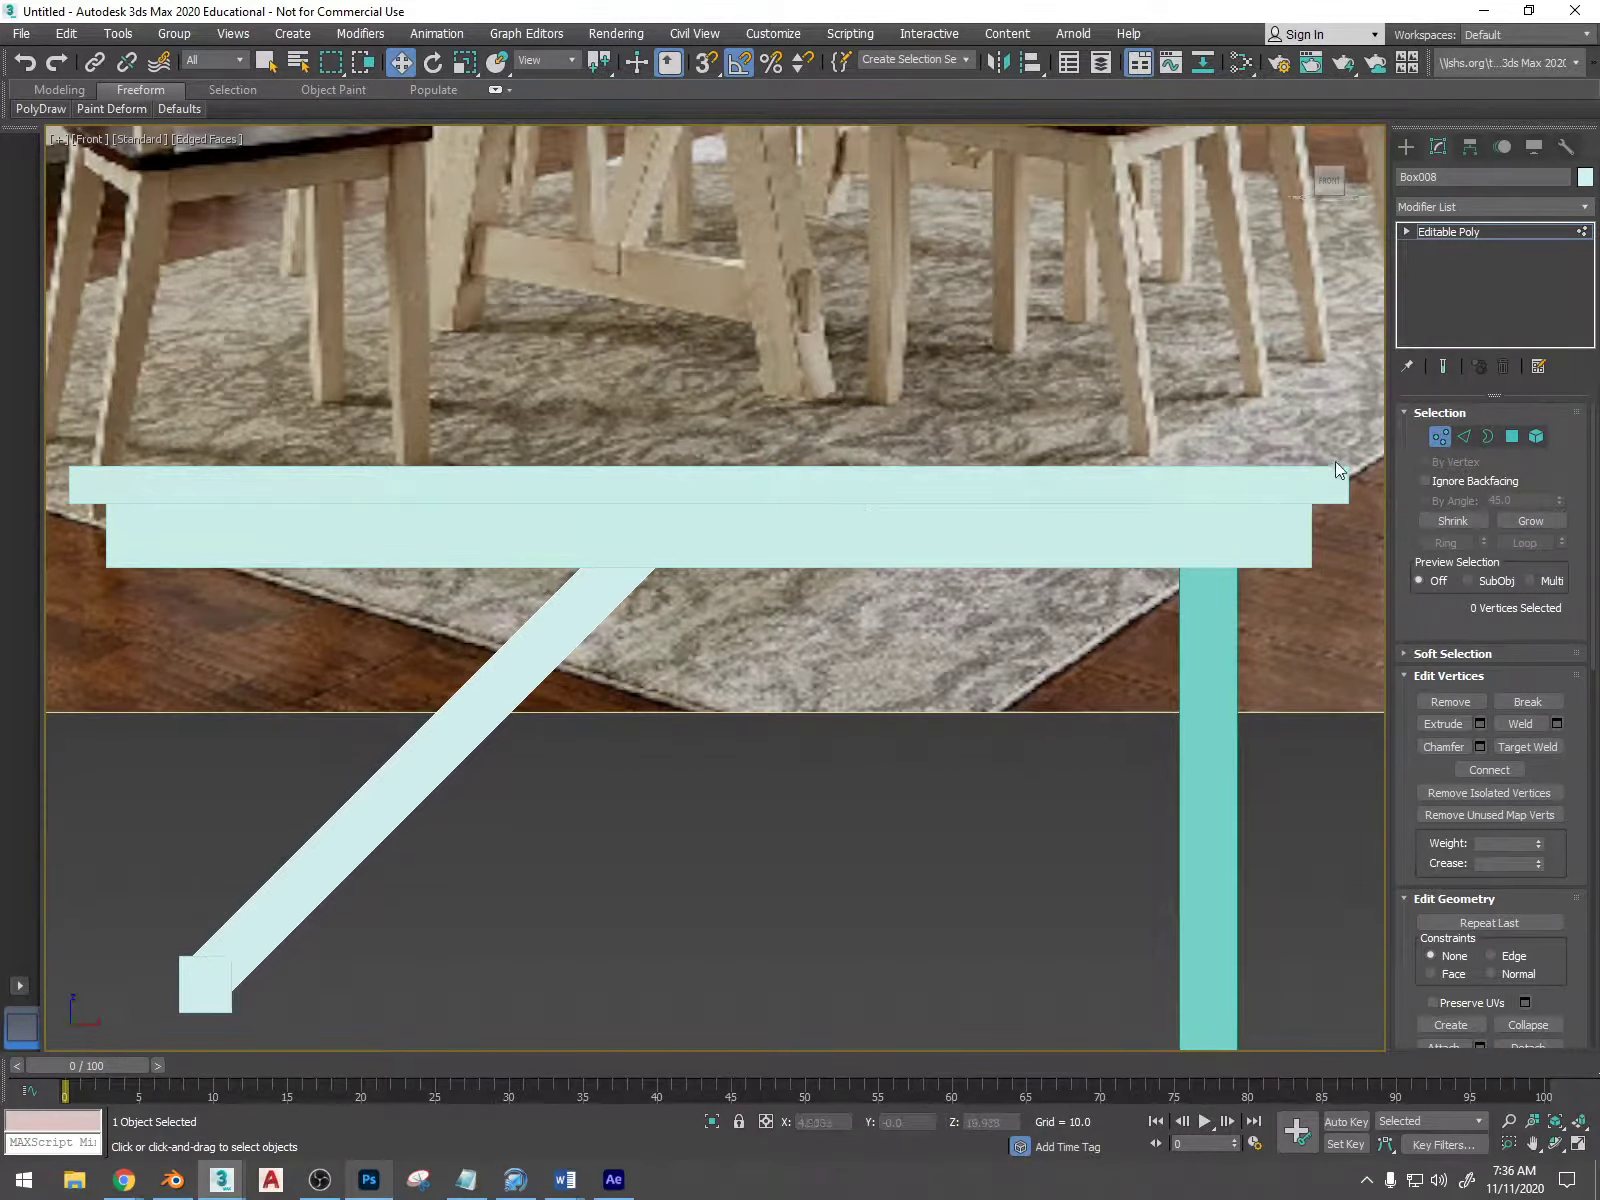
# - Finish vertex editing on the brace and unhide all hidden objects
pyautogui.click(1441, 436)
pyautogui.rightClick(653, 668)
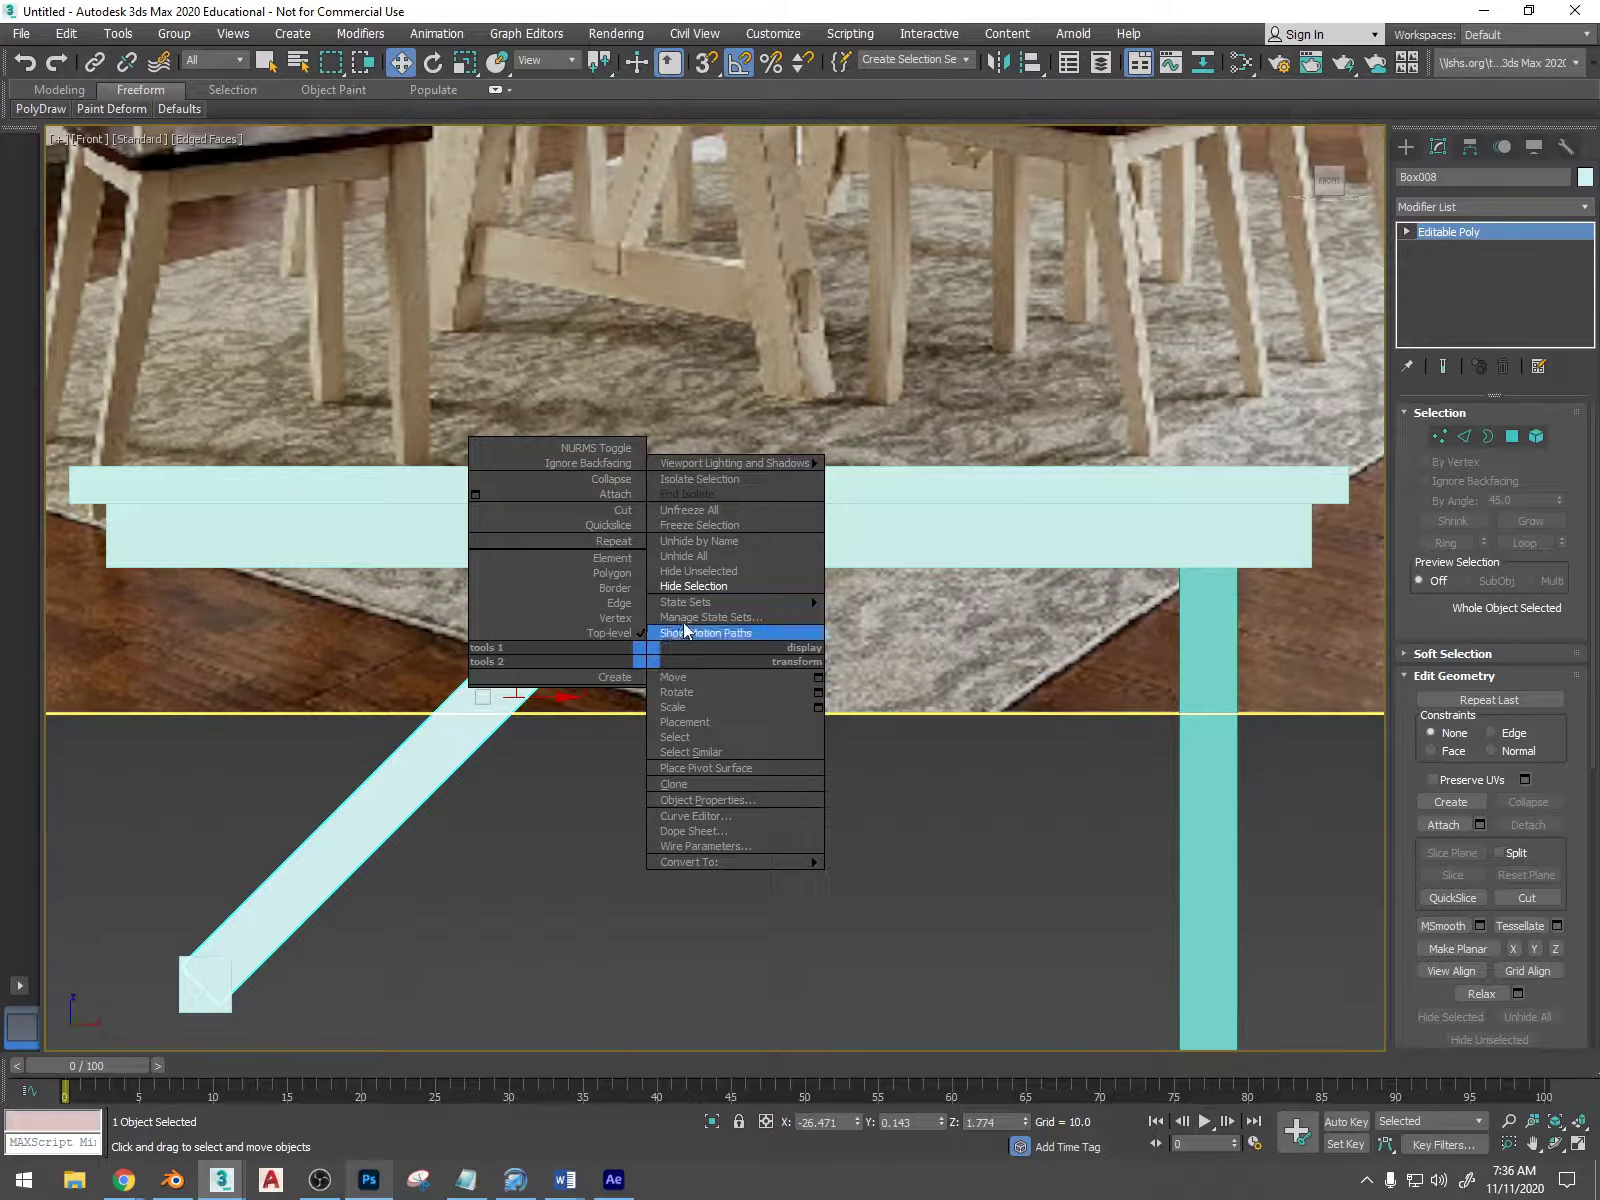
pyautogui.click(714, 555)
pyautogui.scroll(-6, 664, 727)
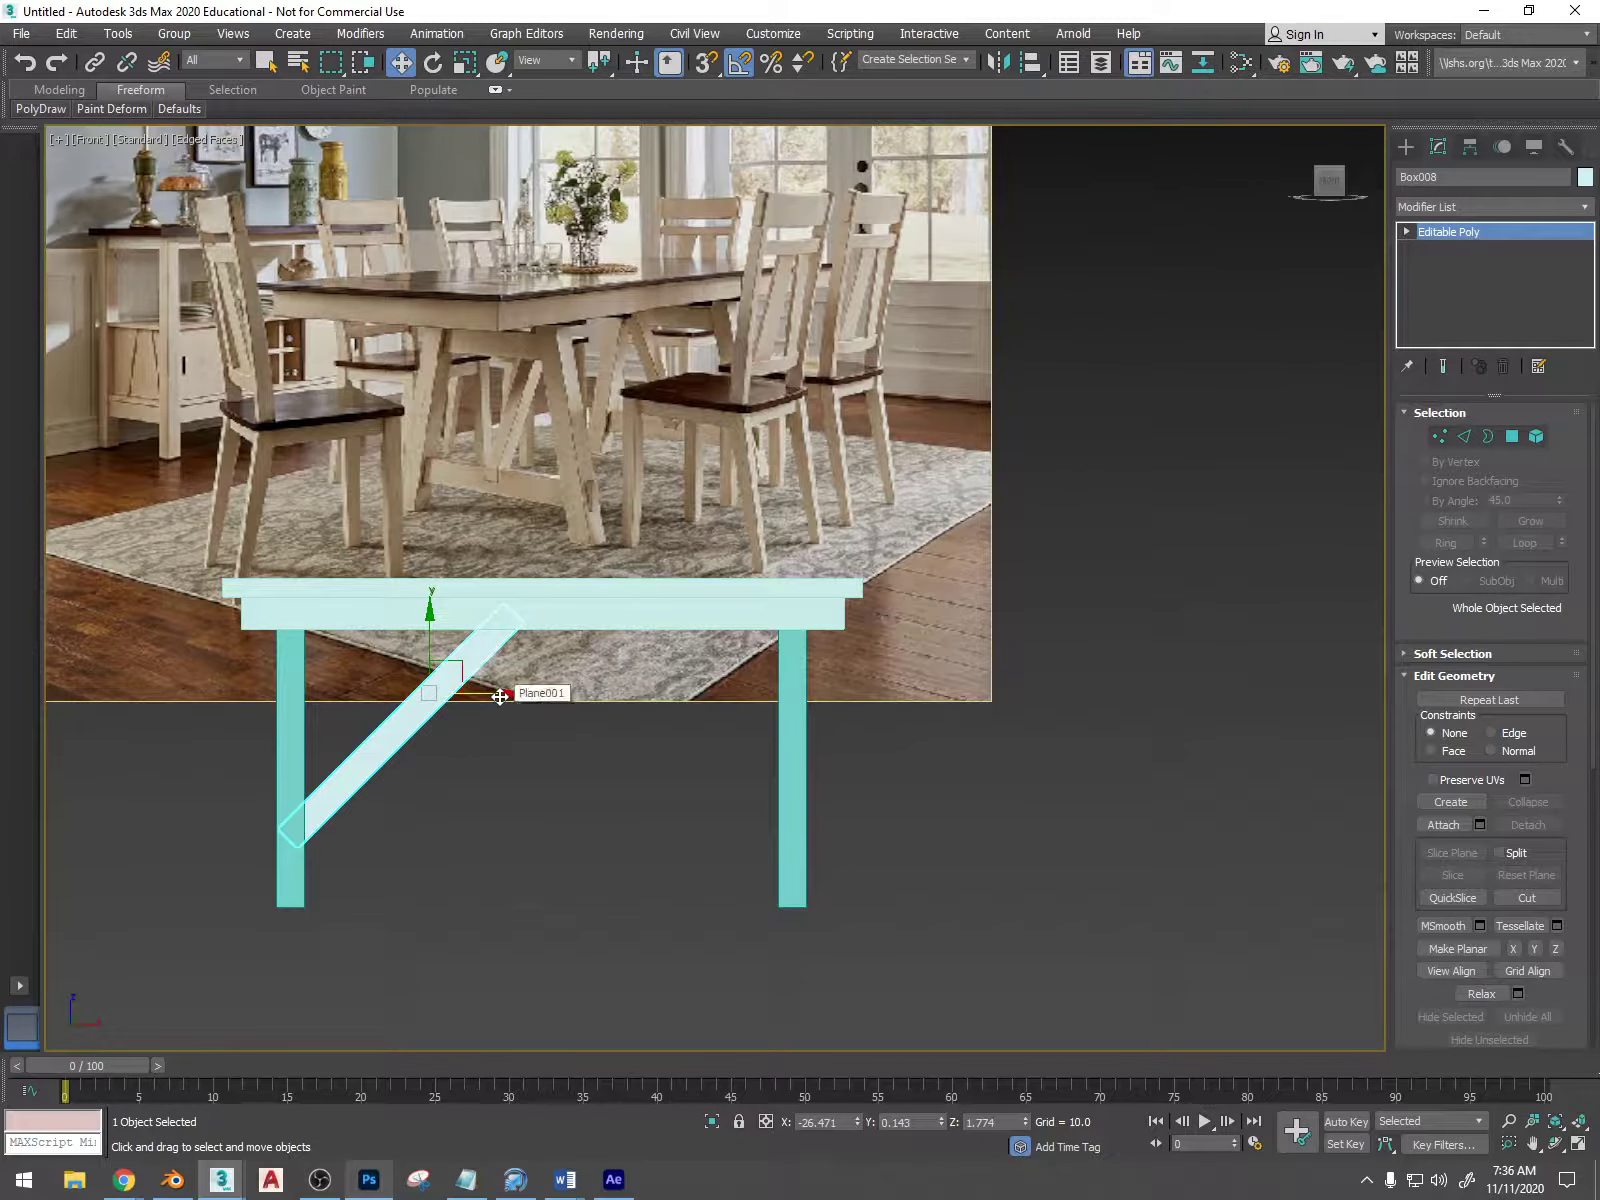
# - Copy the brace with a 90° rotation to mirror its slope and move the copy to X 9.295 at the opposite legs
pyautogui.press('e')
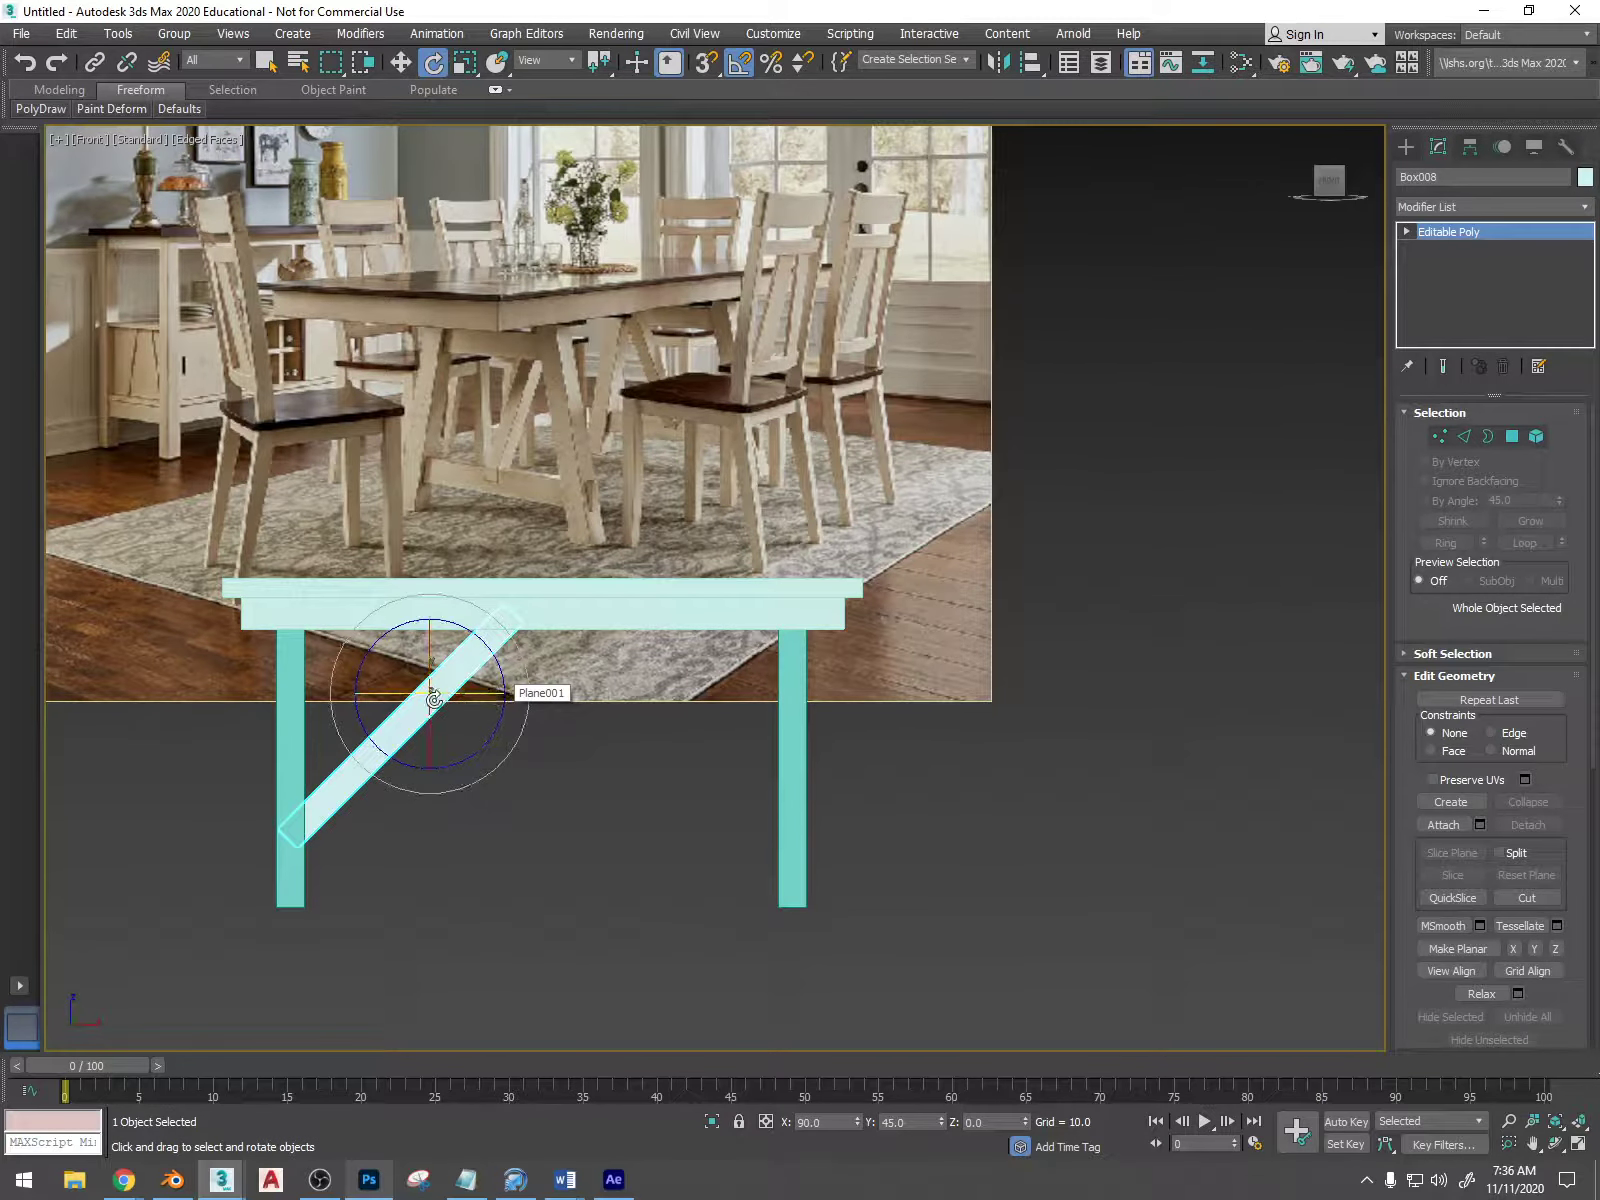
pyautogui.keyDown('shift'); pyautogui.moveTo(403, 692); pyautogui.dragTo(585, 689); pyautogui.keyUp('shift')
pyautogui.click(804, 674)
pyautogui.press('w')
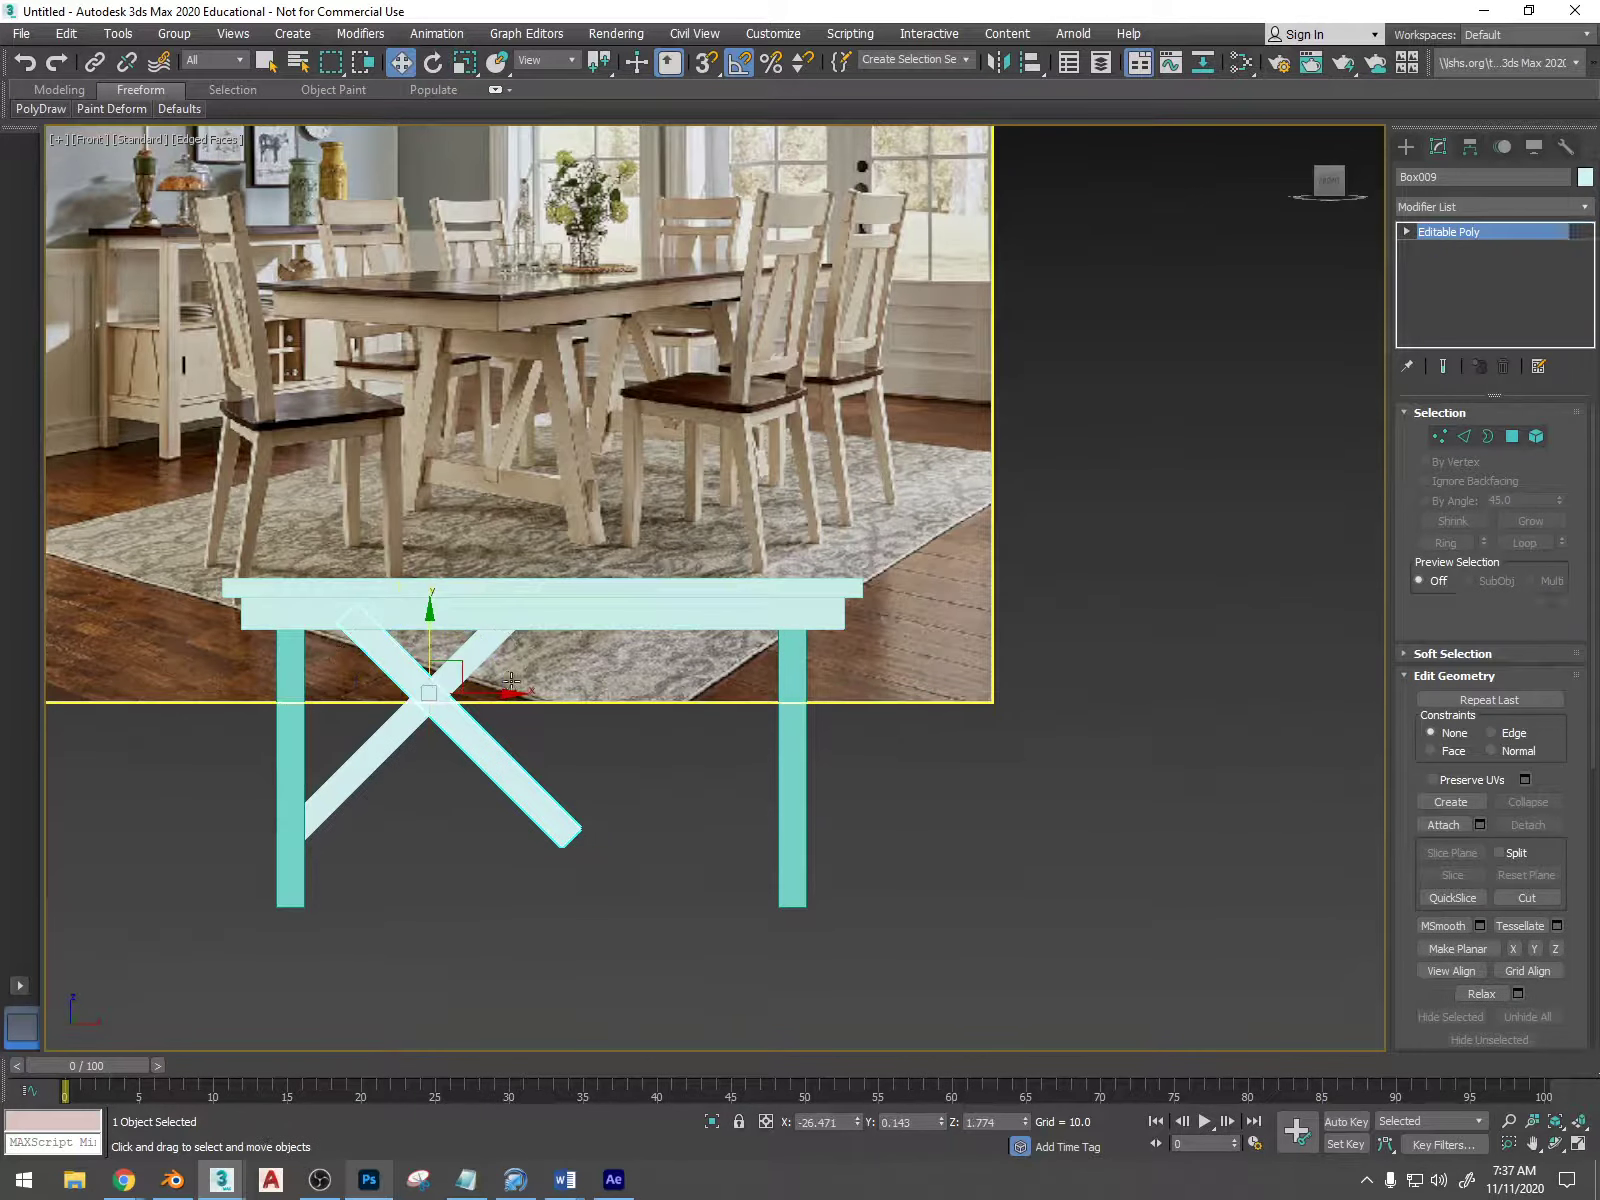
pyautogui.moveTo(496, 689); pyautogui.dragTo(713, 715)
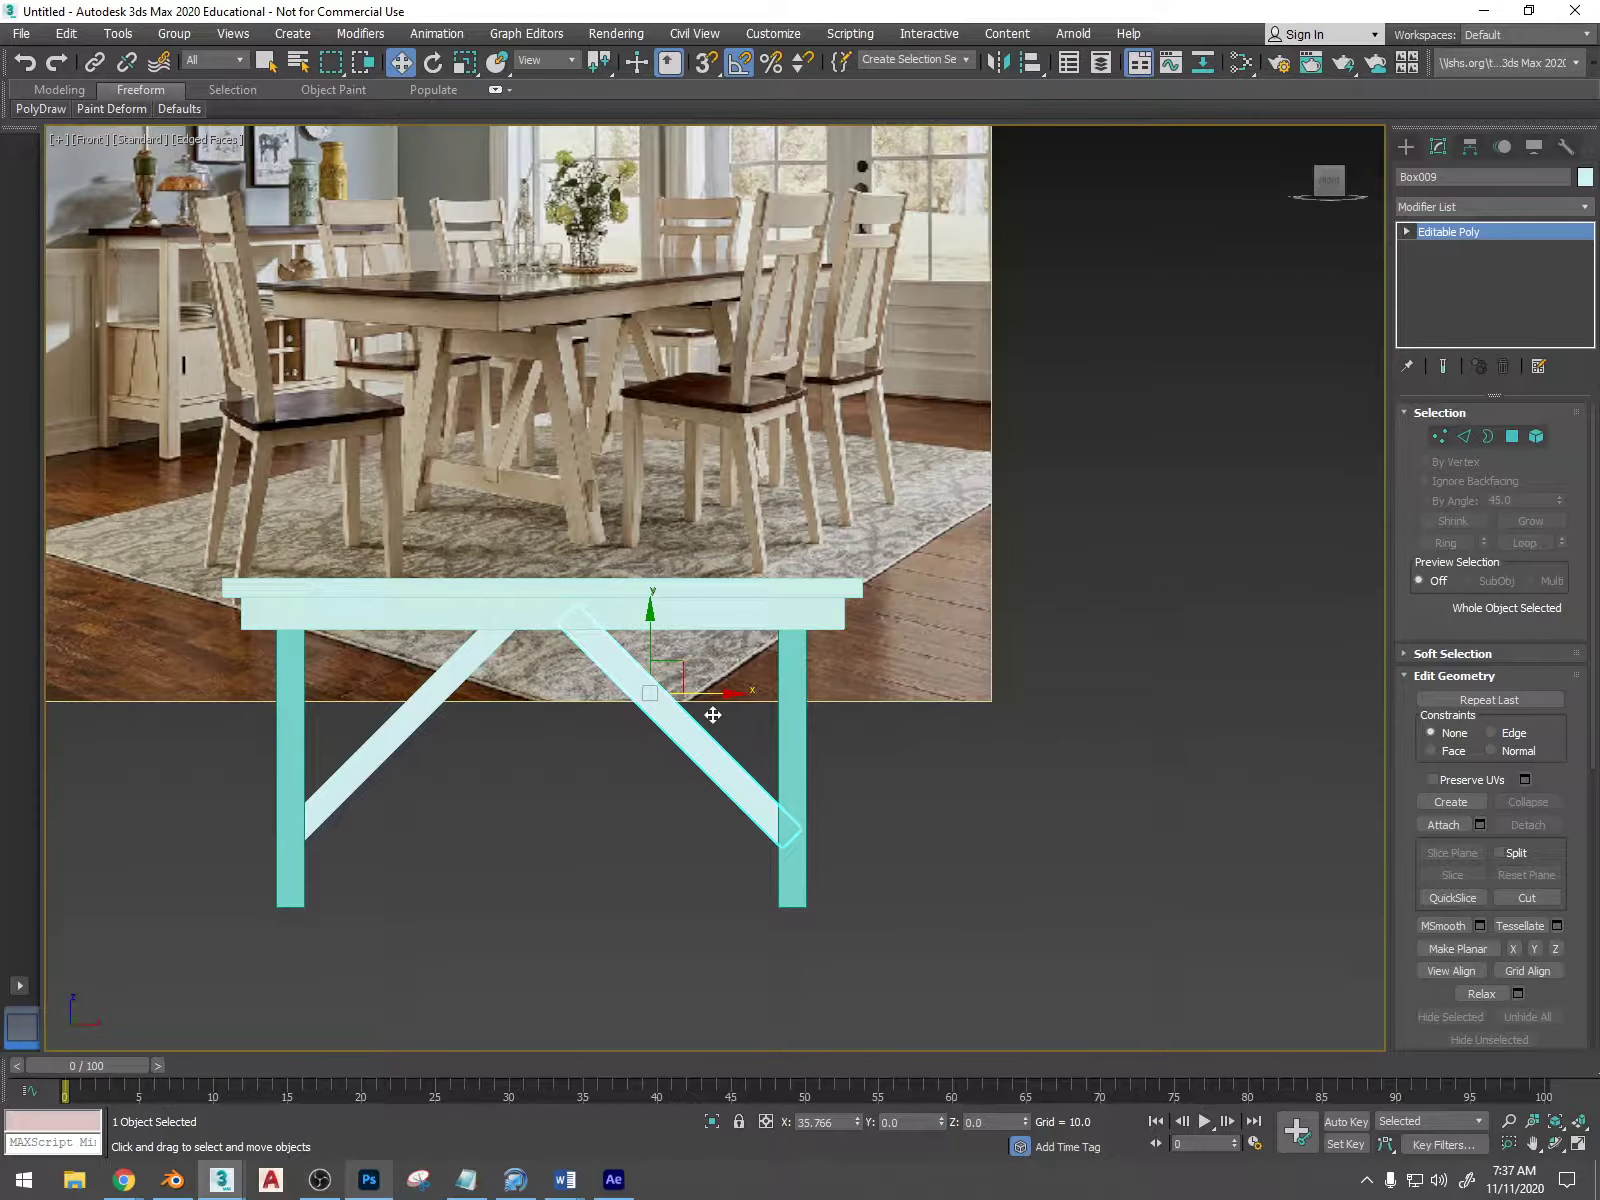
# - Inspect from several angles how the copied brace's lower end meets the crossbar
pyautogui.scroll(4, 842, 818)
pyautogui.moveTo(842, 818)
pyautogui.keyDown('alt'); pyautogui.mouseDown(button='middle')
pyautogui.moveTo(750, 825)
pyautogui.moveTo(721, 857)
pyautogui.moveTo(688, 828)
pyautogui.moveTo(729, 850)
pyautogui.moveTo(843, 839)
pyautogui.mouseUp(button='middle'); pyautogui.keyUp('alt')
pyautogui.scroll(5, 688, 828)
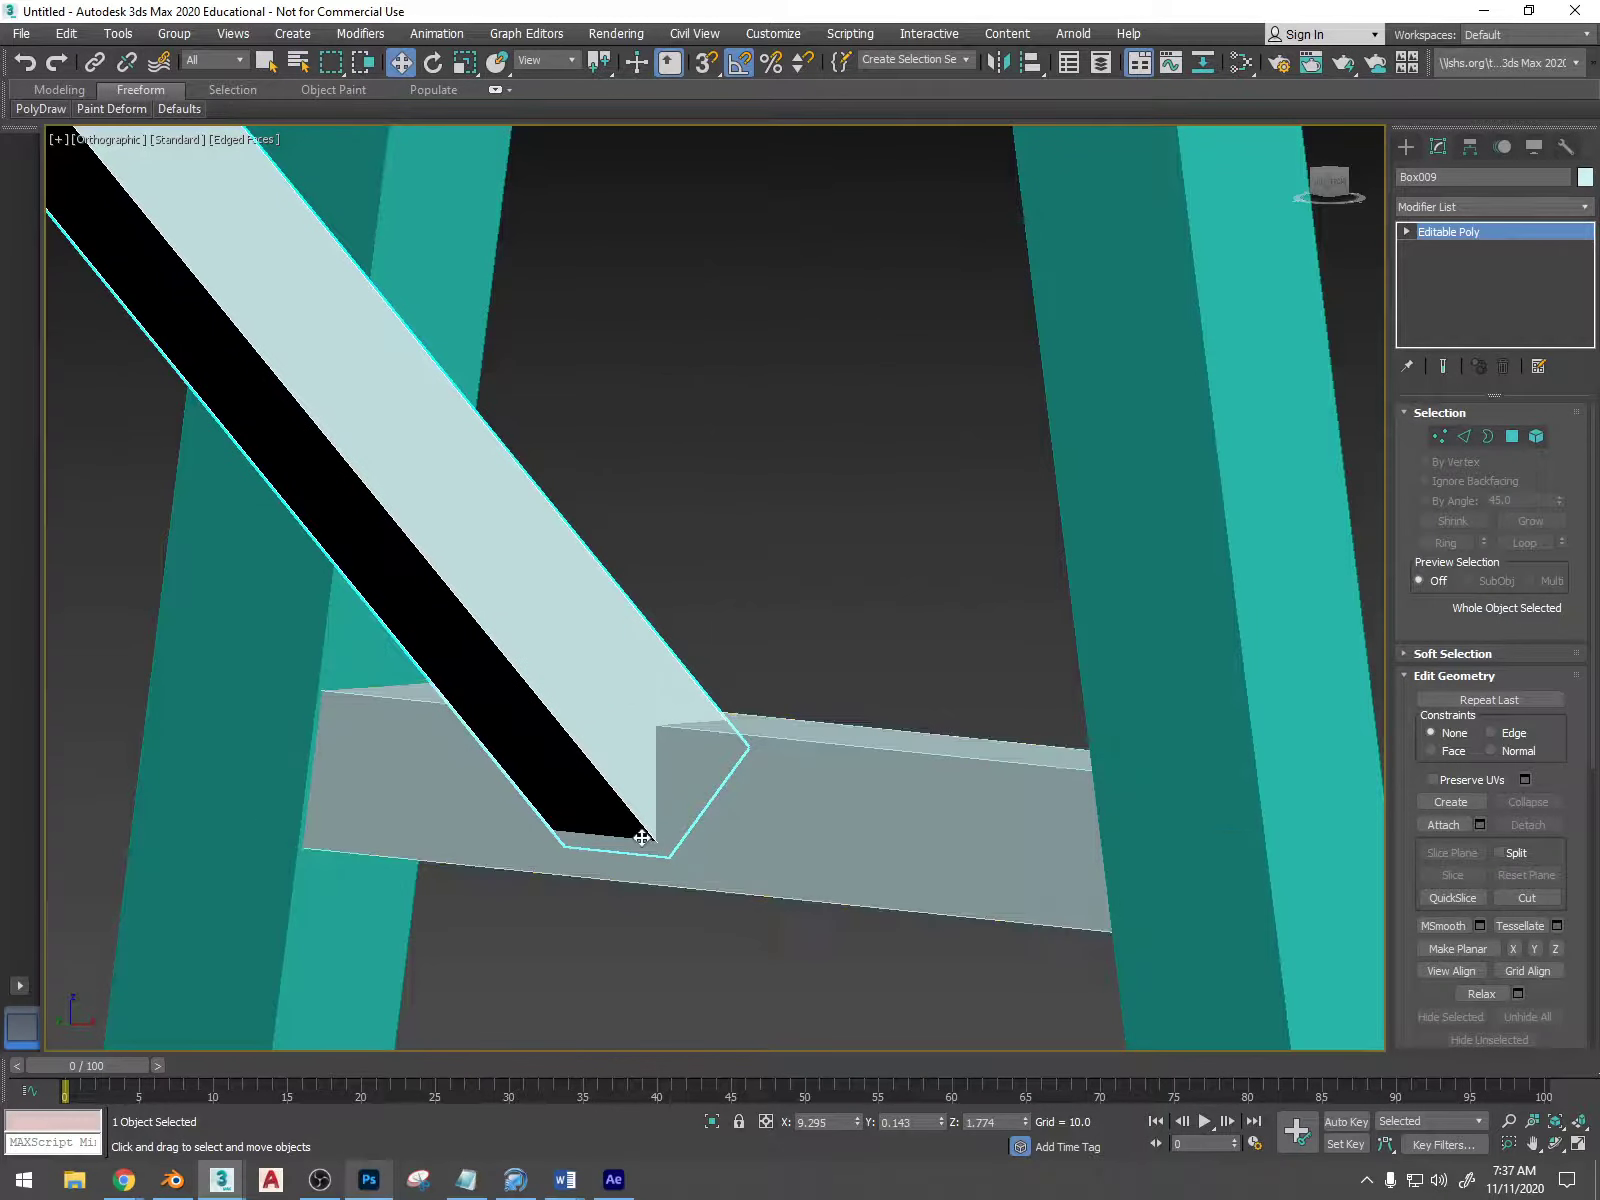
pyautogui.scroll(-4, 643, 836)
pyautogui.keyDown('alt'); pyautogui.moveTo(643, 836); pyautogui.dragTo(735, 803, button='middle'); pyautogui.keyUp('alt')
pyautogui.scroll(-6, 755, 810)
pyautogui.moveTo(645, 760); pyautogui.dragTo(891, 856, button='middle')
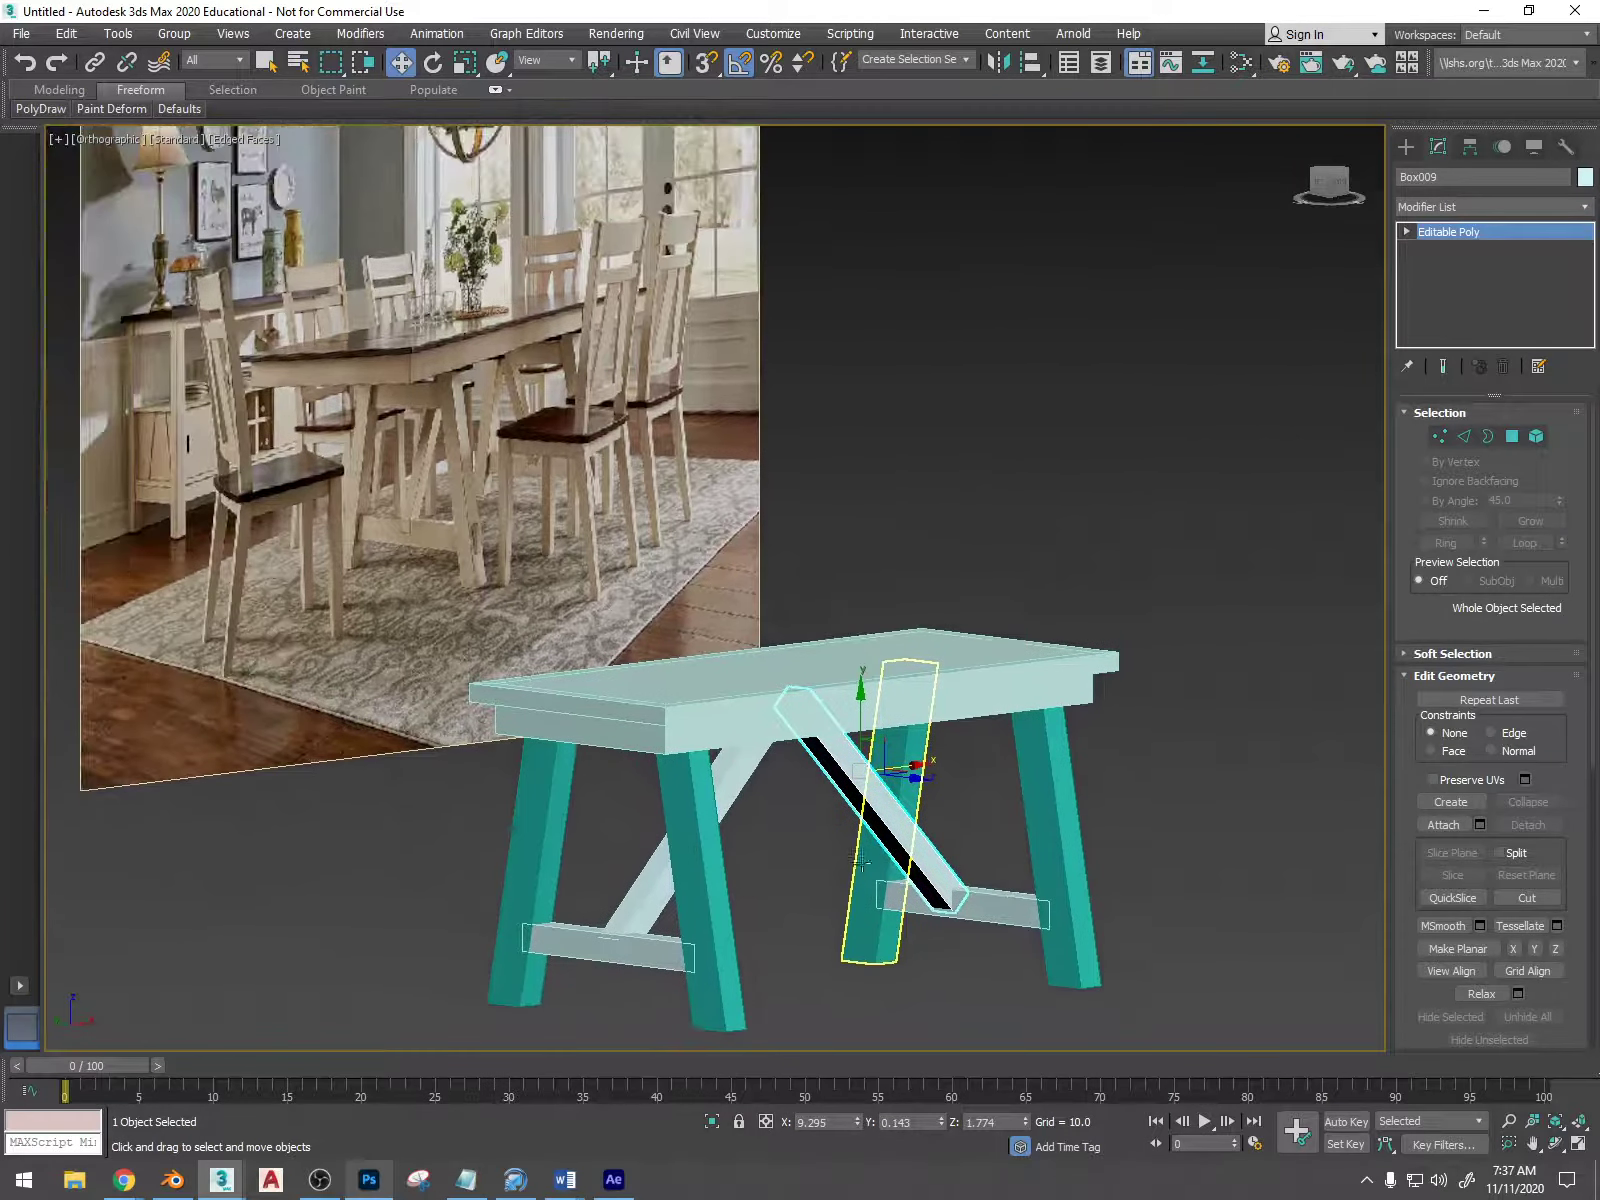
# - Examine the table legs, crossbar and braces in the reference picture
pyautogui.scroll(2, 574, 962)
pyautogui.scroll(3, 575, 968)
pyautogui.scroll(-8, 660, 921)
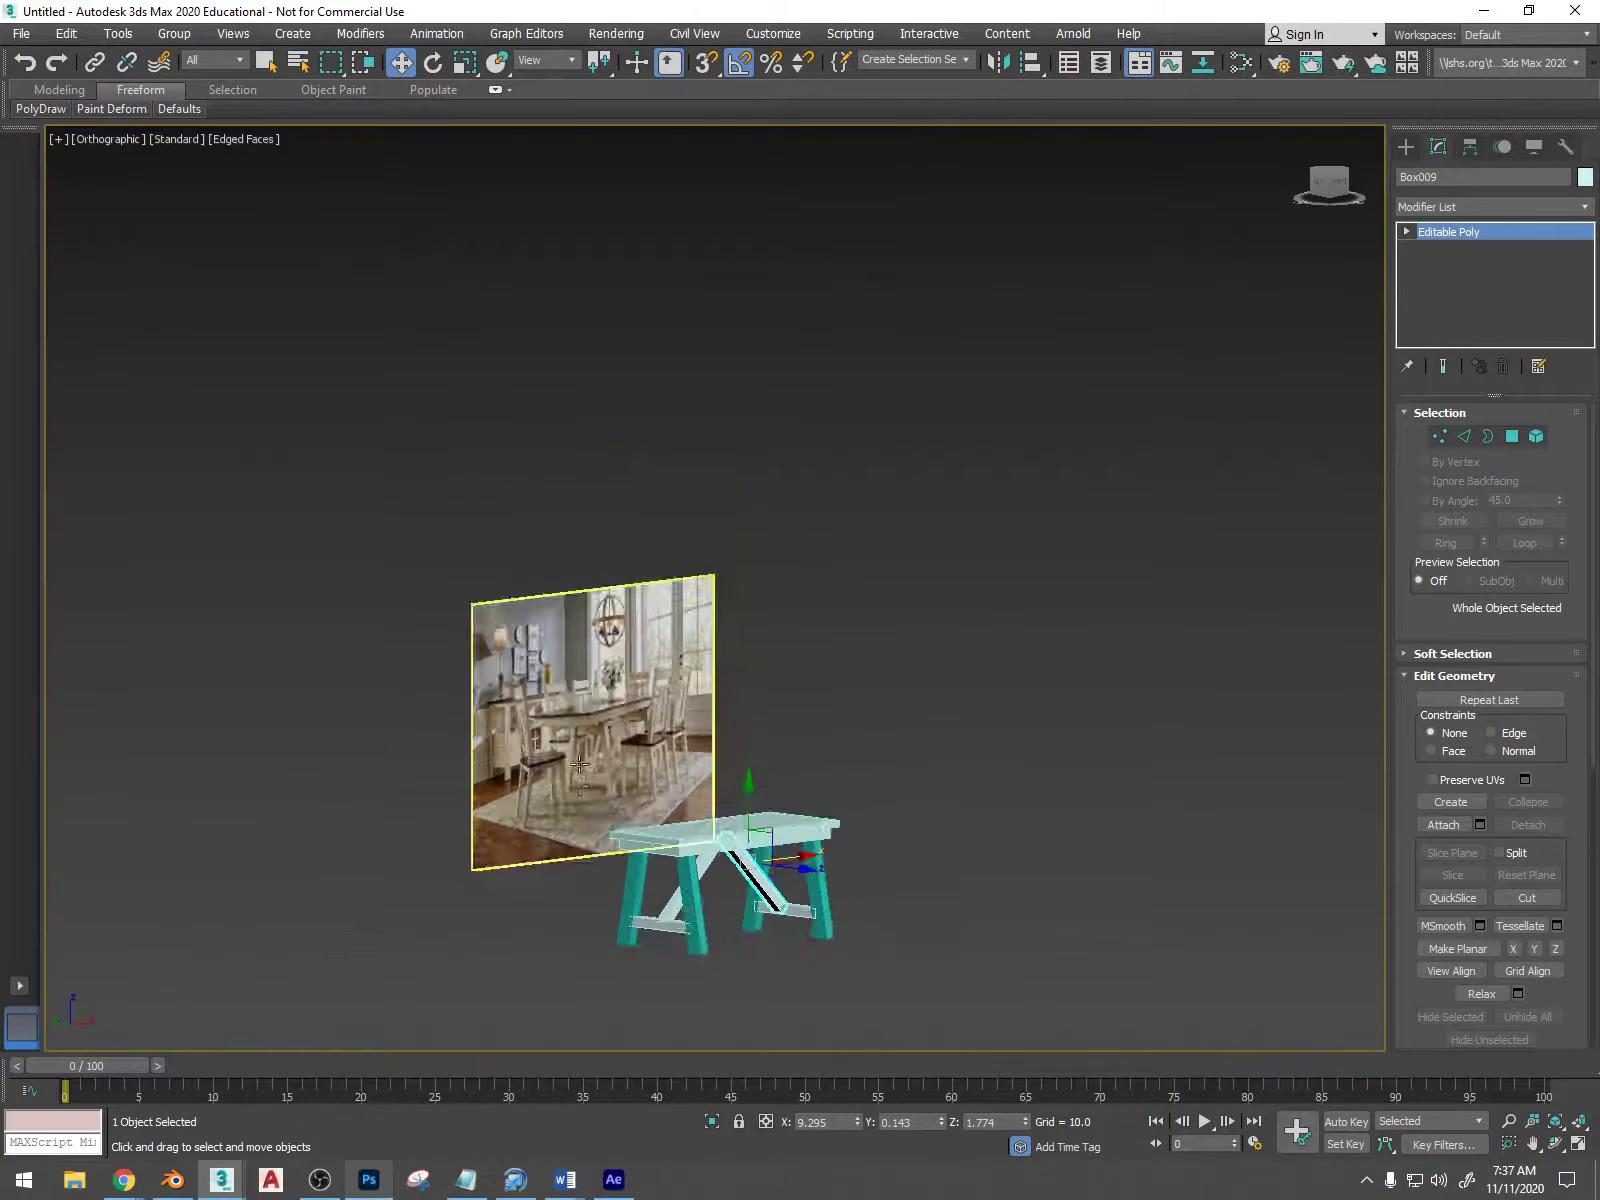
pyautogui.scroll(10, 596, 742)
pyautogui.scroll(2, 596, 742)
pyautogui.scroll(-4, 829, 745)
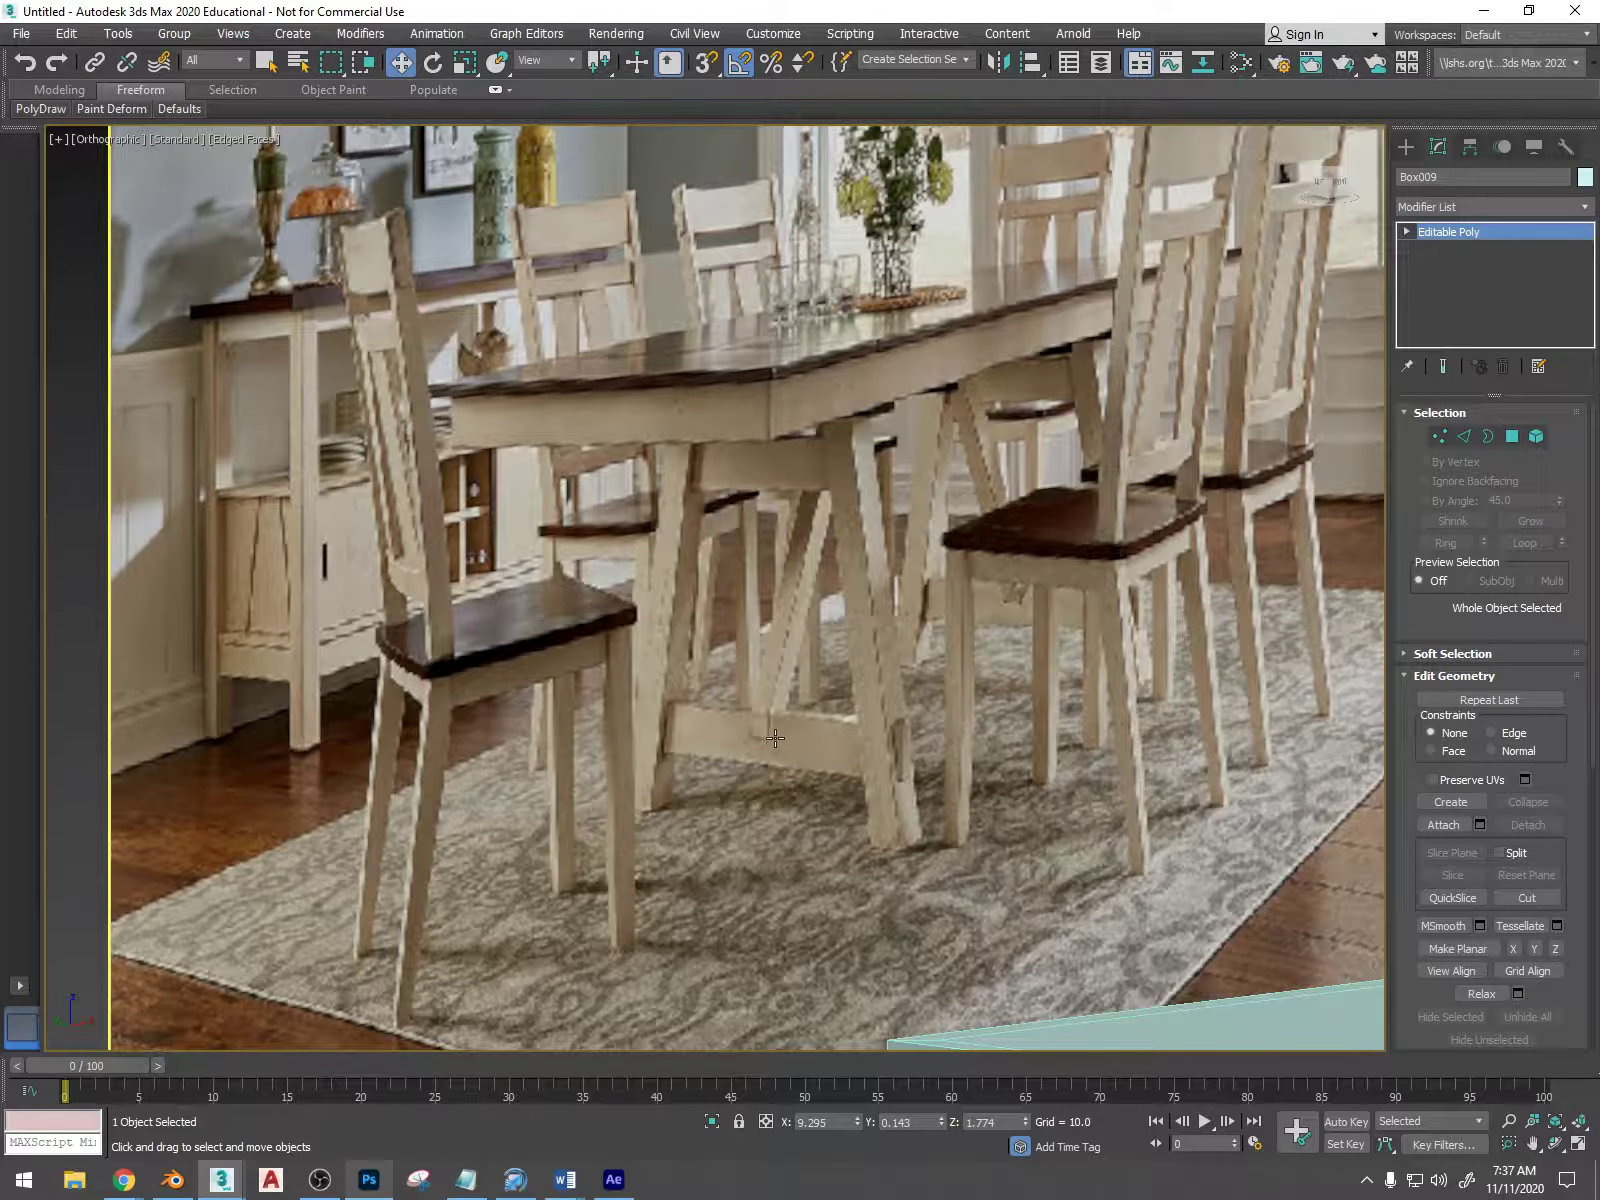
pyautogui.scroll(2, 886, 758)
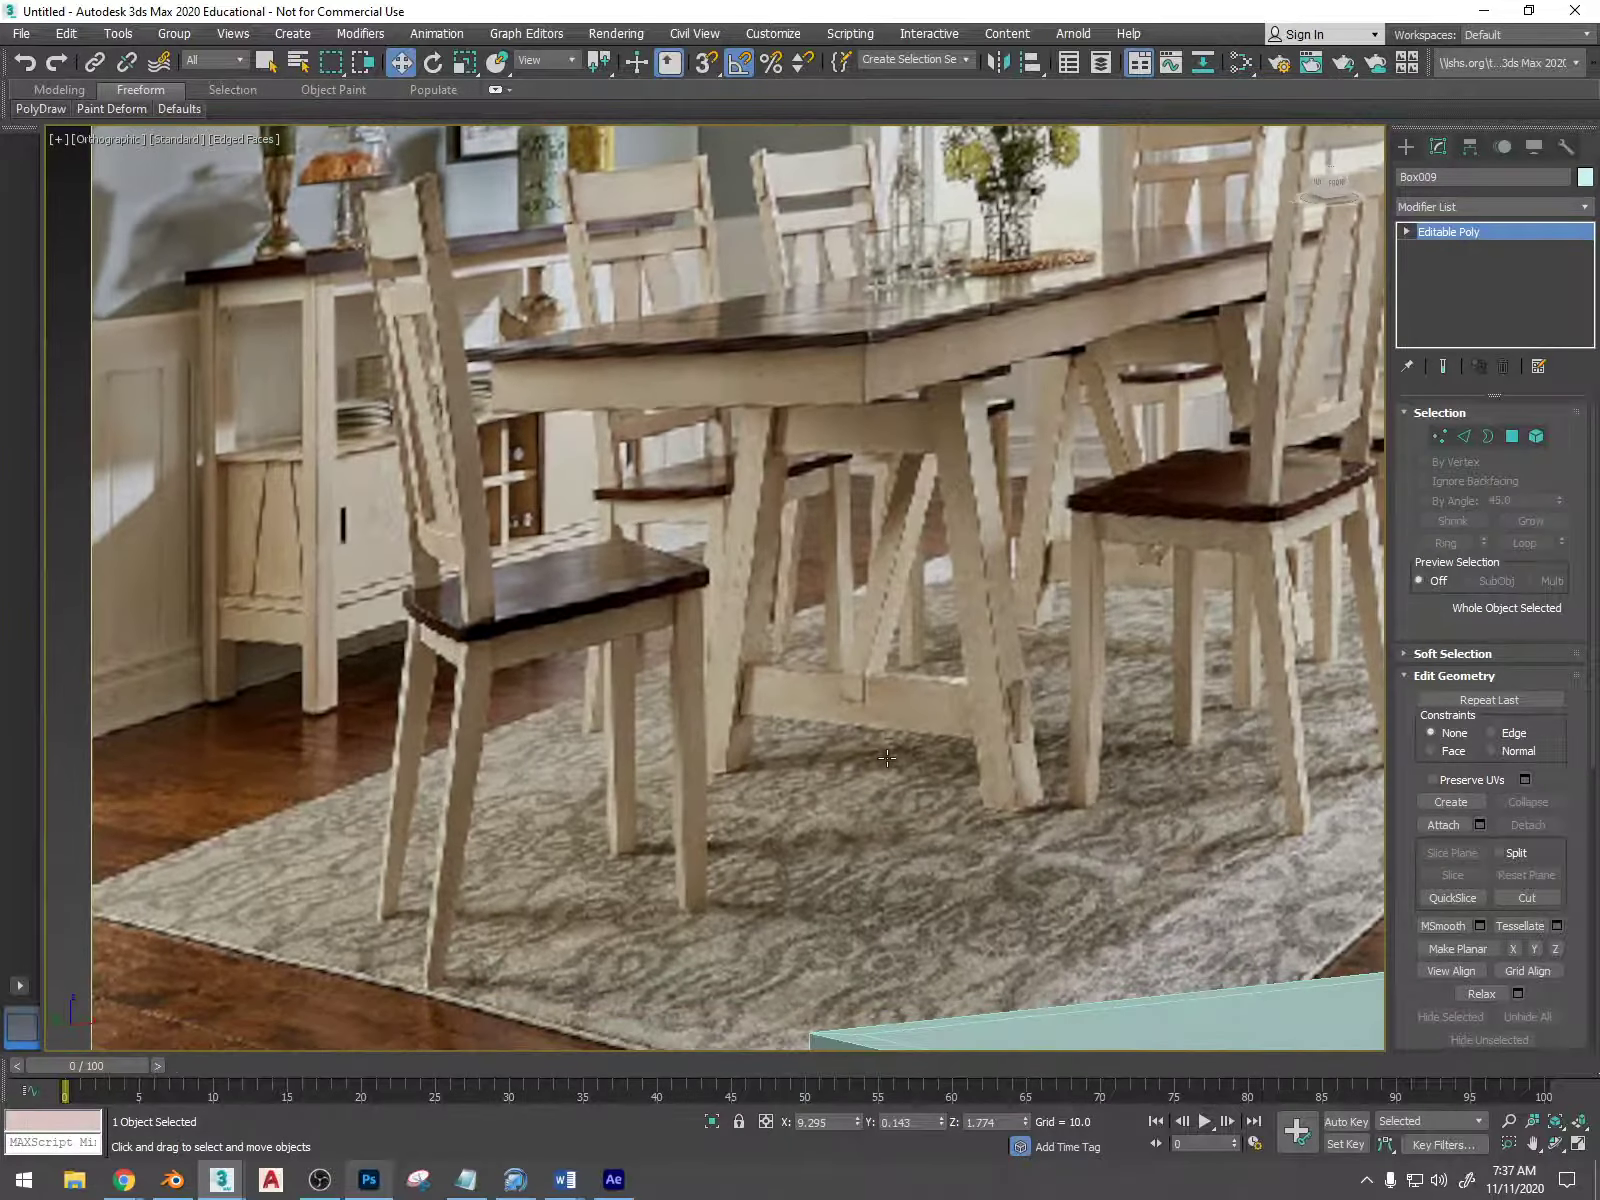
pyautogui.scroll(-3, 908, 758)
pyautogui.moveTo(971, 808); pyautogui.dragTo(677, 568, button='middle')
pyautogui.keyDown('alt'); pyautogui.moveTo(677, 568); pyautogui.dragTo(620, 568, button='middle'); pyautogui.keyUp('alt')
# - Select the two legs beside the first brace and move only their pivots down to the feet
pyautogui.click(1331, 188)
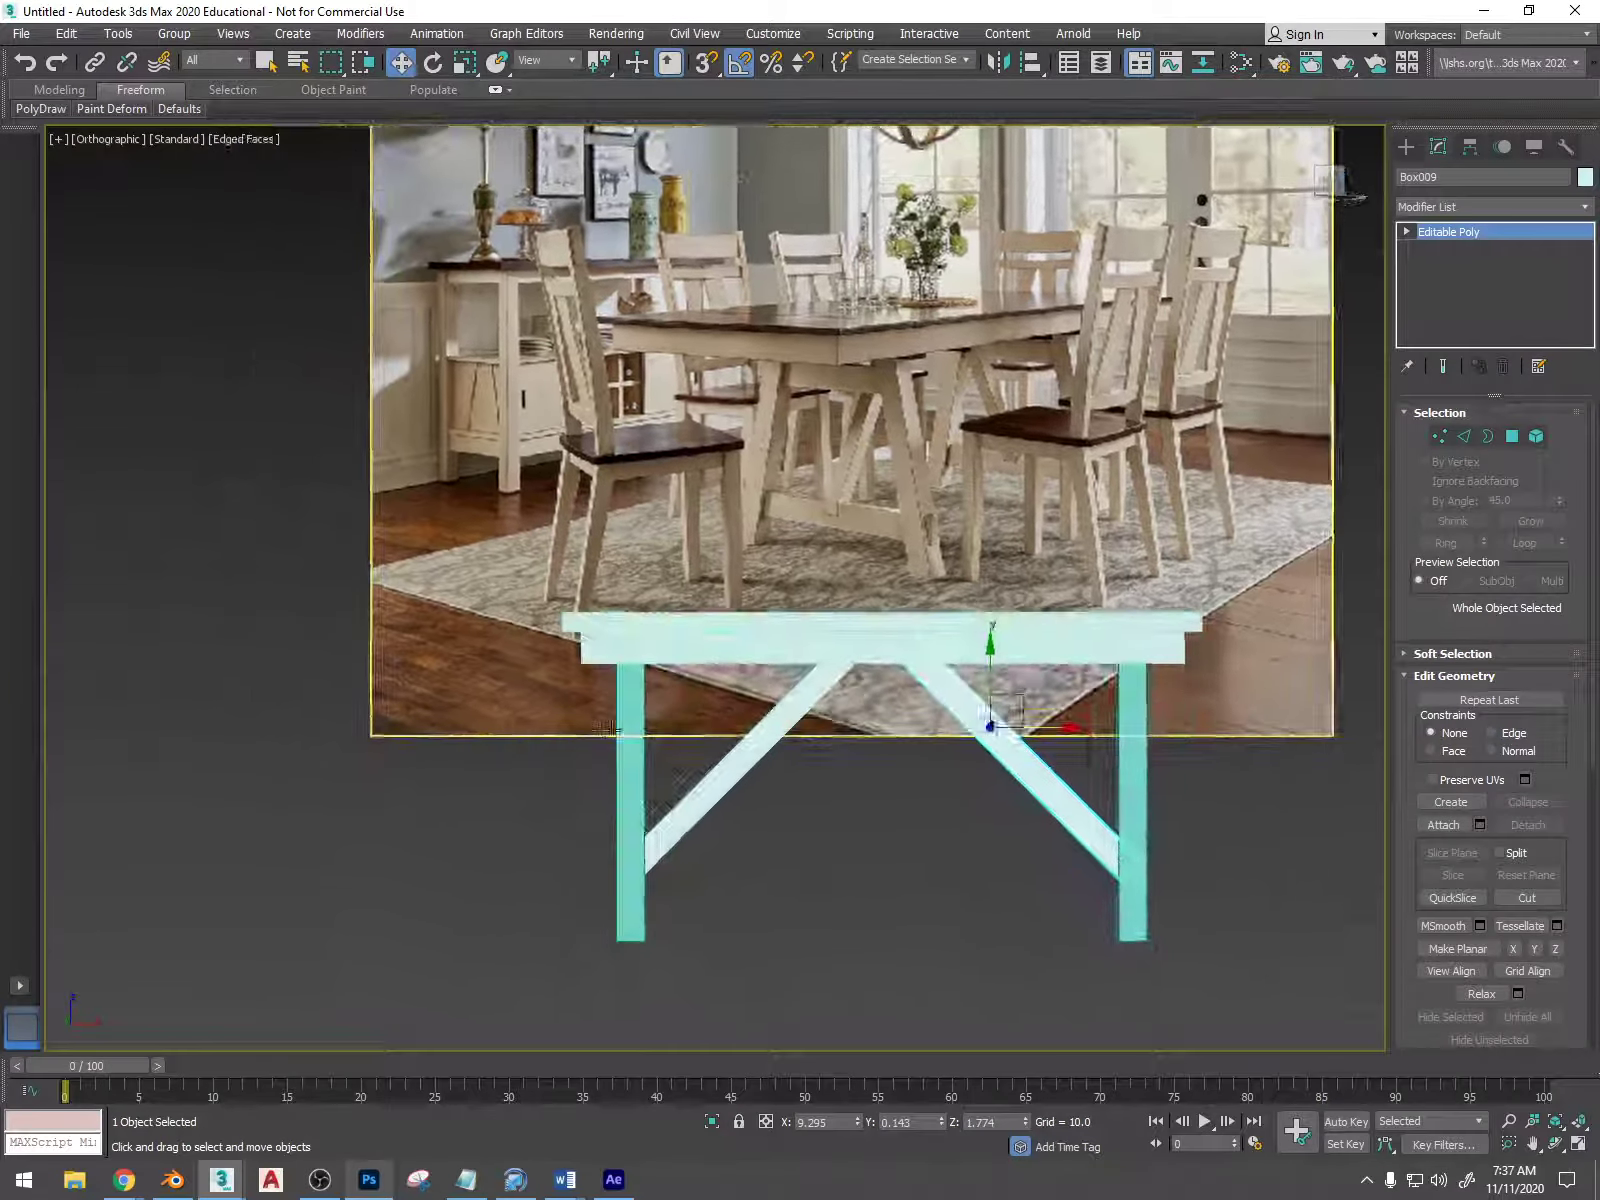
pyautogui.click(668, 772)
pyautogui.click(628, 766)
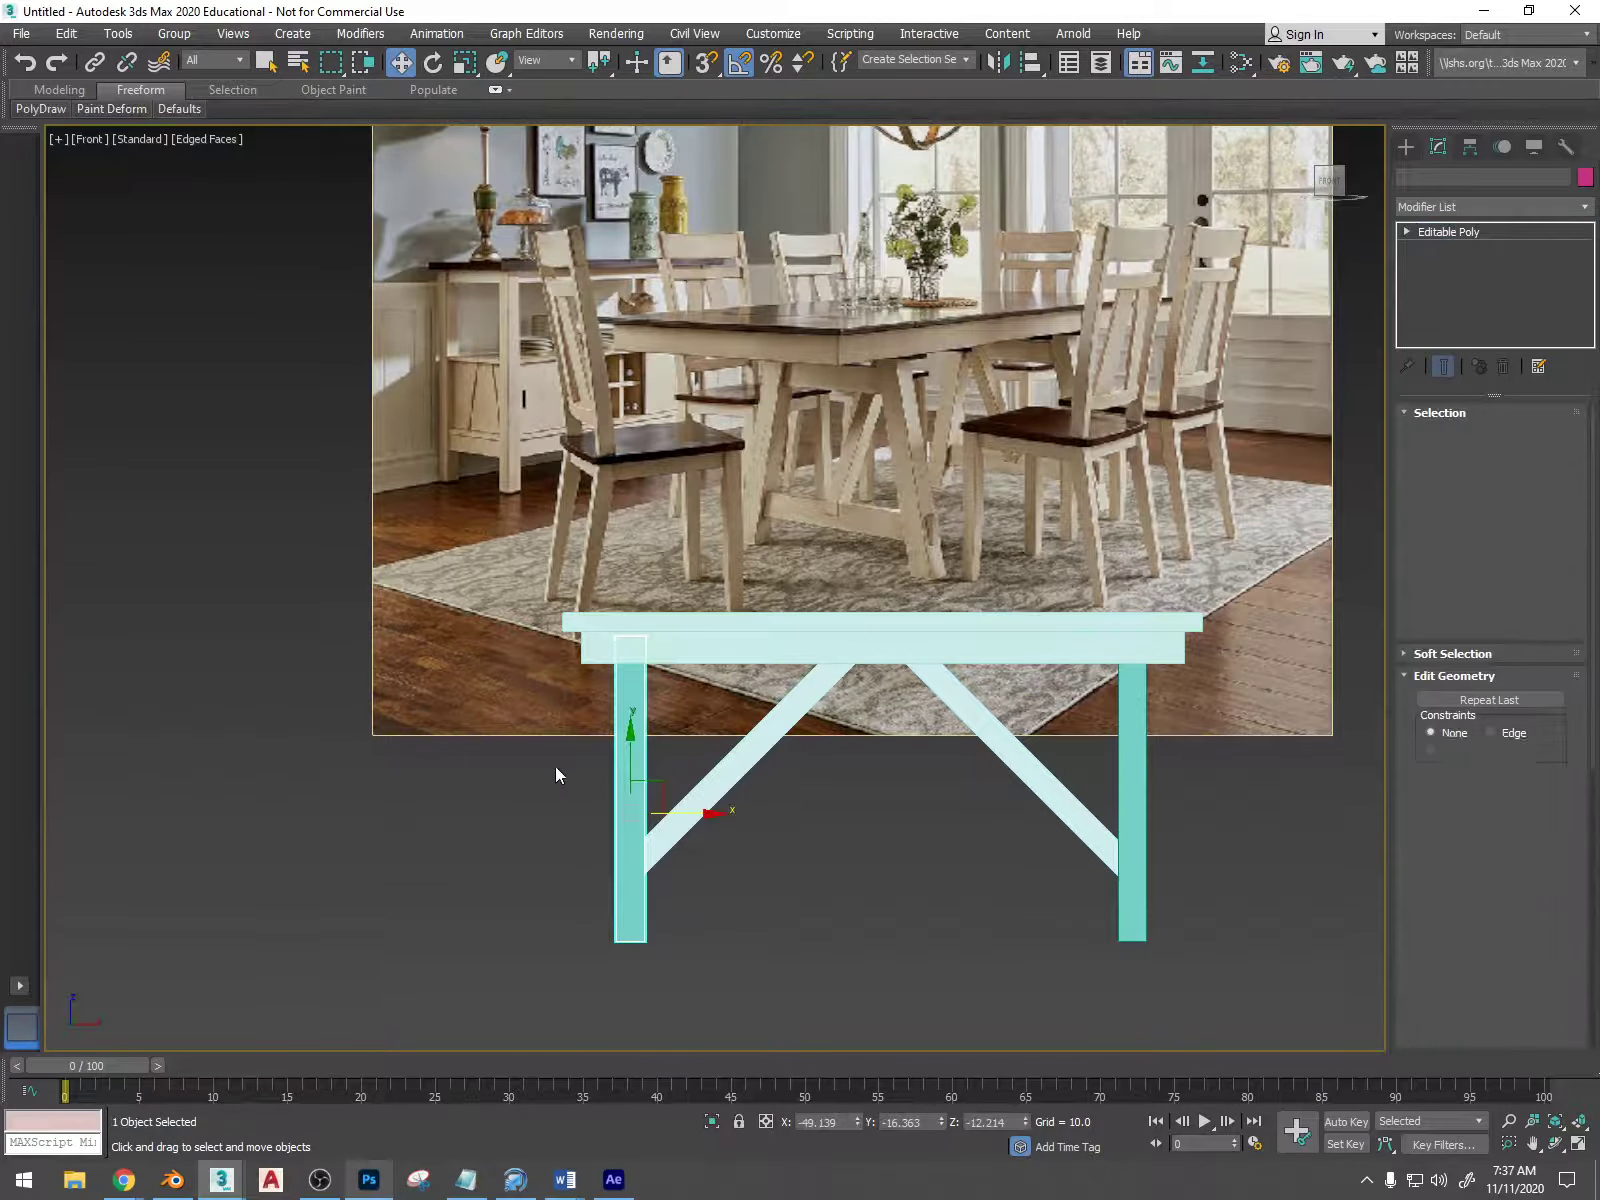
pyautogui.moveTo(555, 766); pyautogui.dragTo(661, 779)
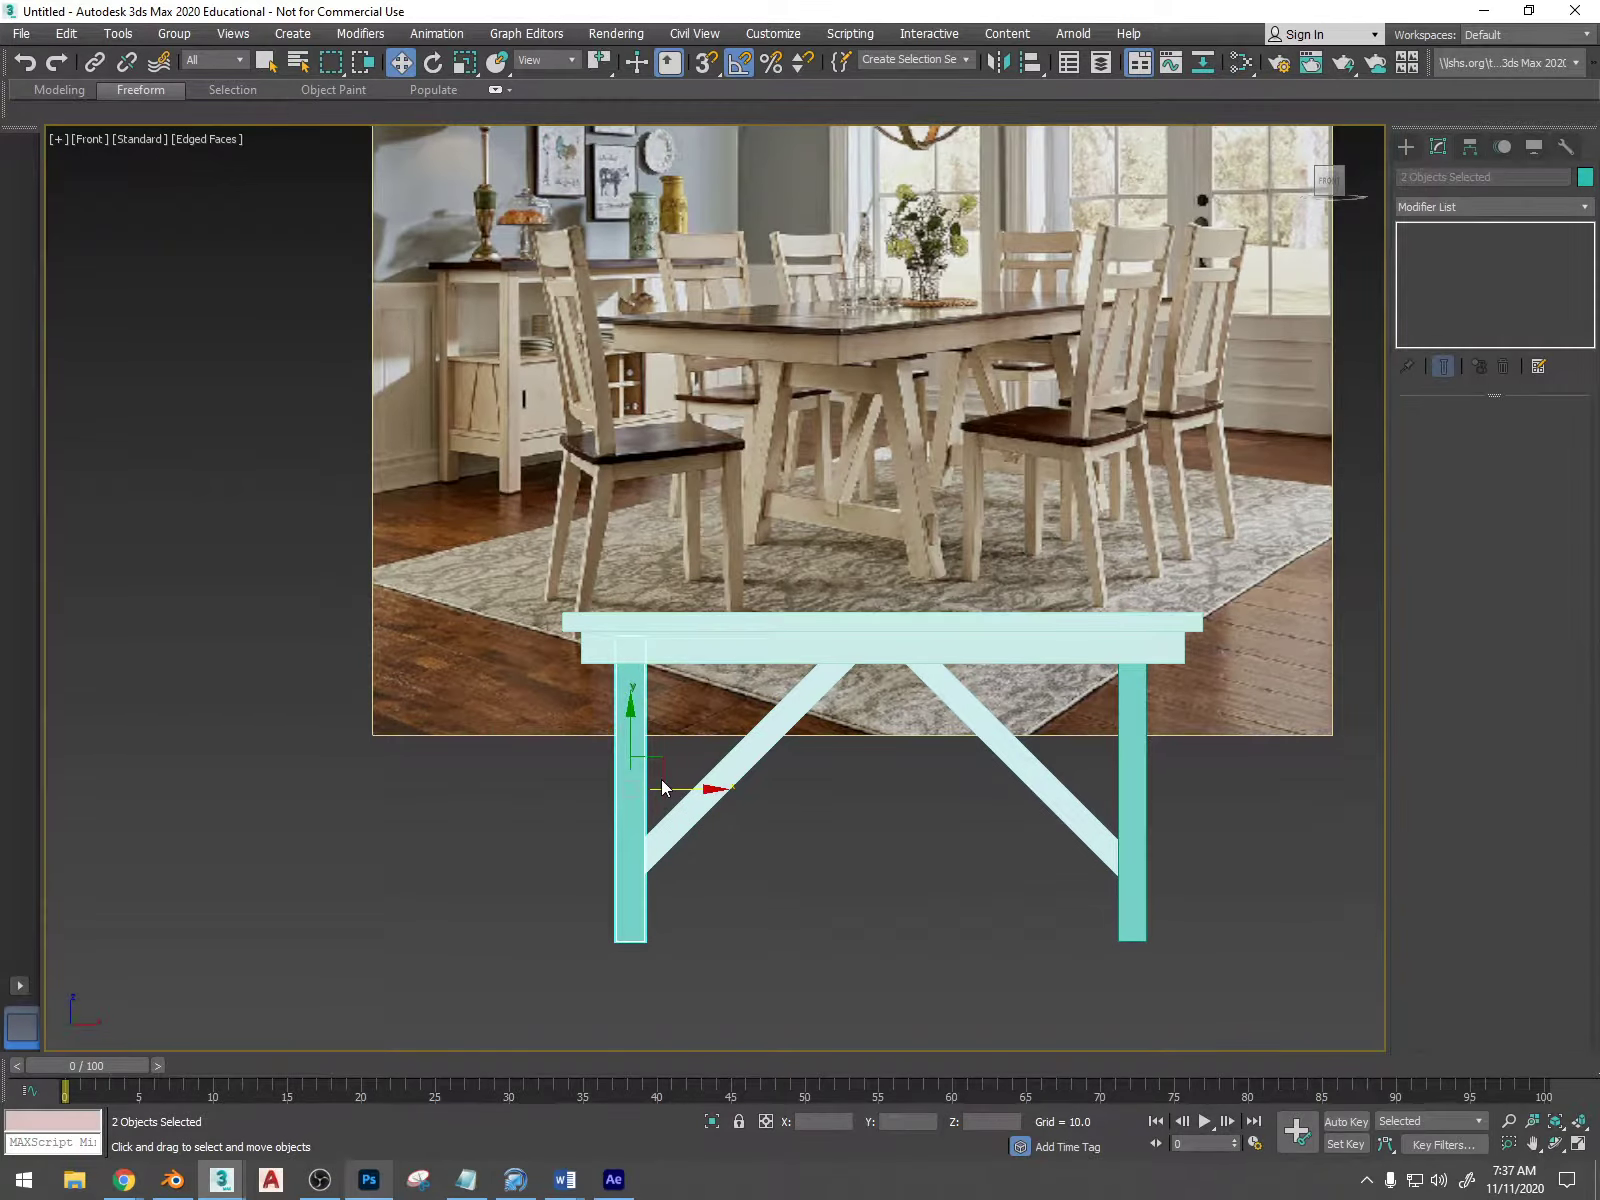
pyautogui.press('e')
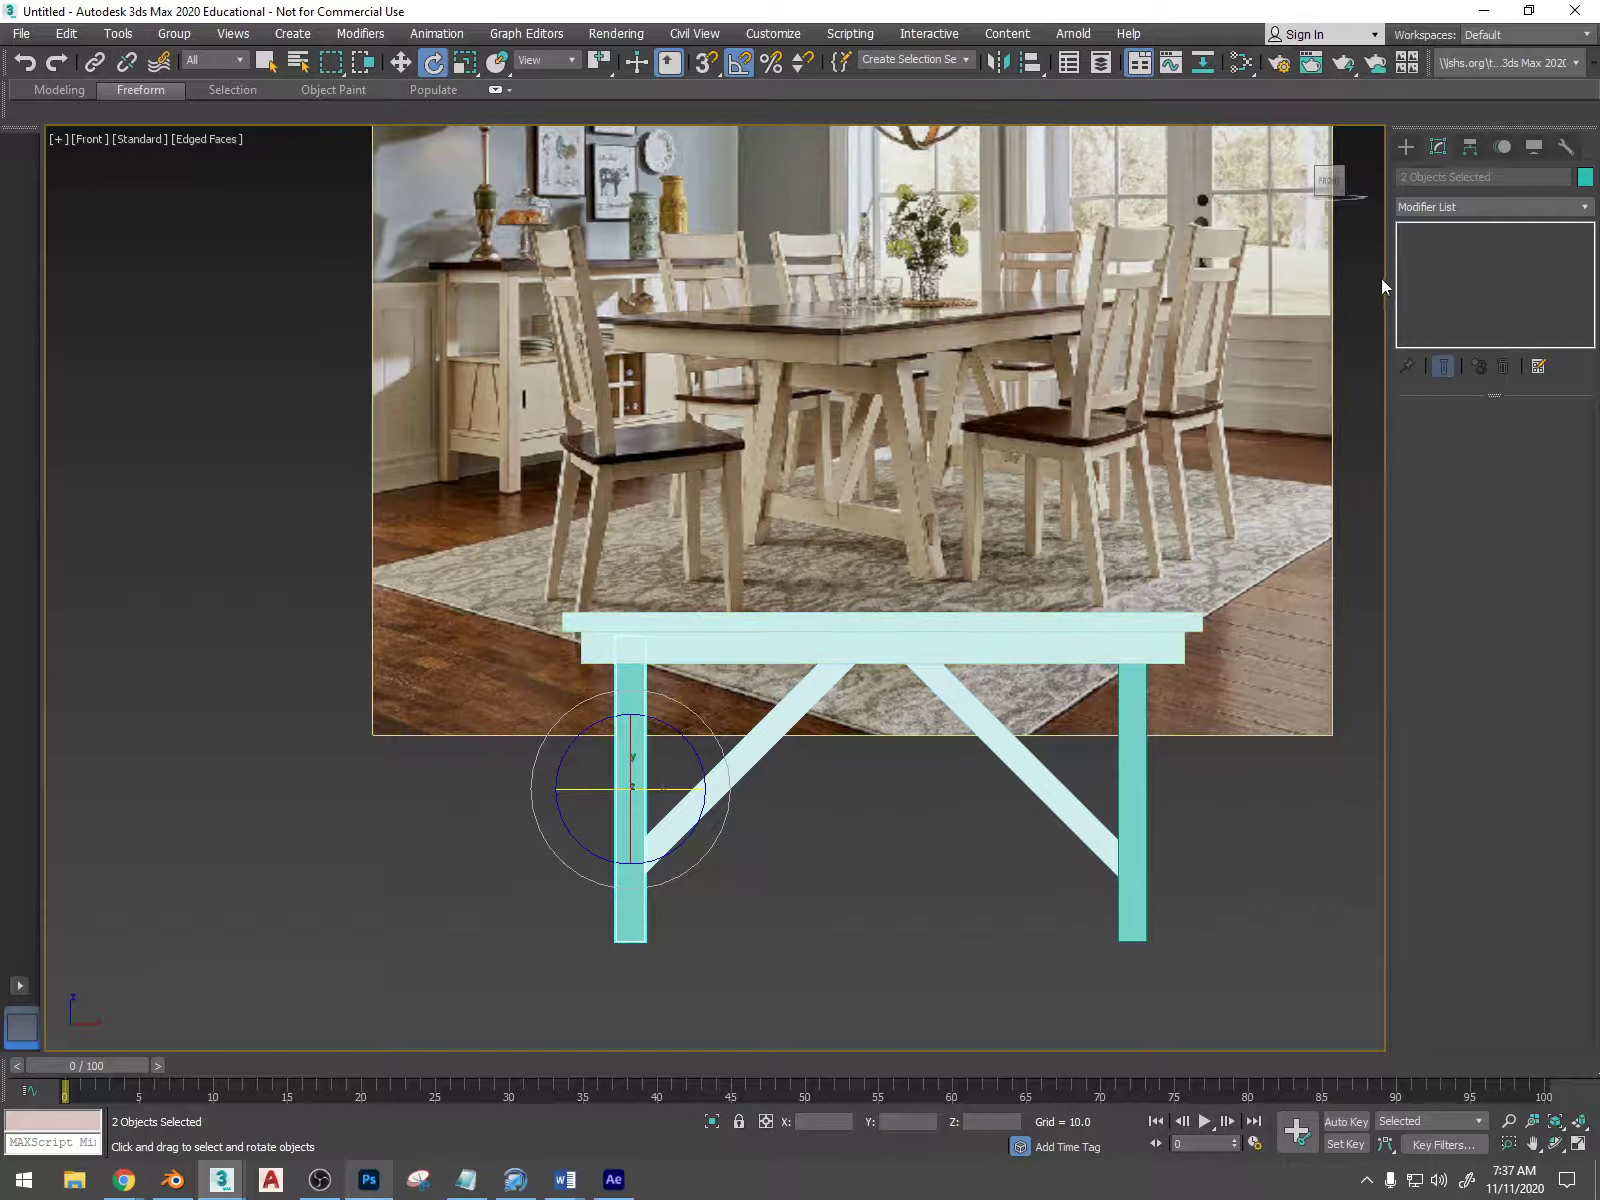
pyautogui.click(1470, 148)
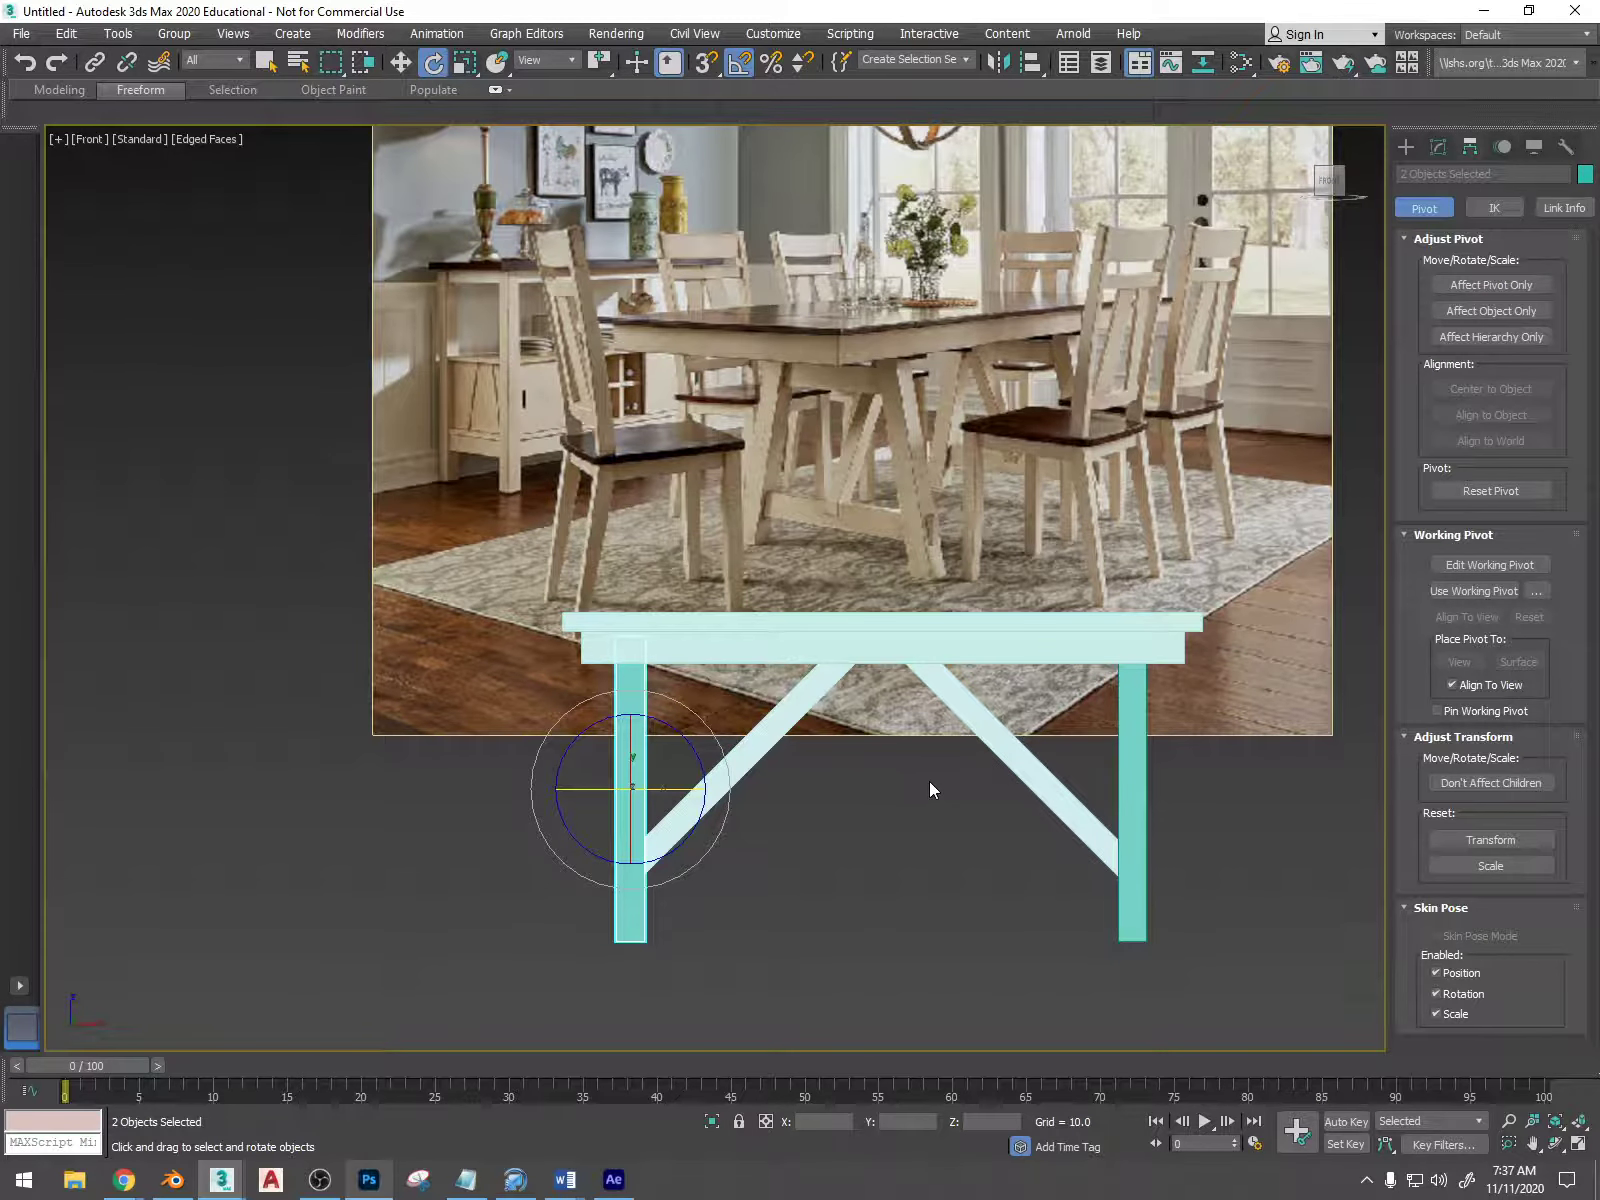
pyautogui.keyDown('alt'); pyautogui.moveTo(841, 798); pyautogui.dragTo(1035, 550, button='middle'); pyautogui.keyUp('alt')
pyautogui.click(1336, 185)
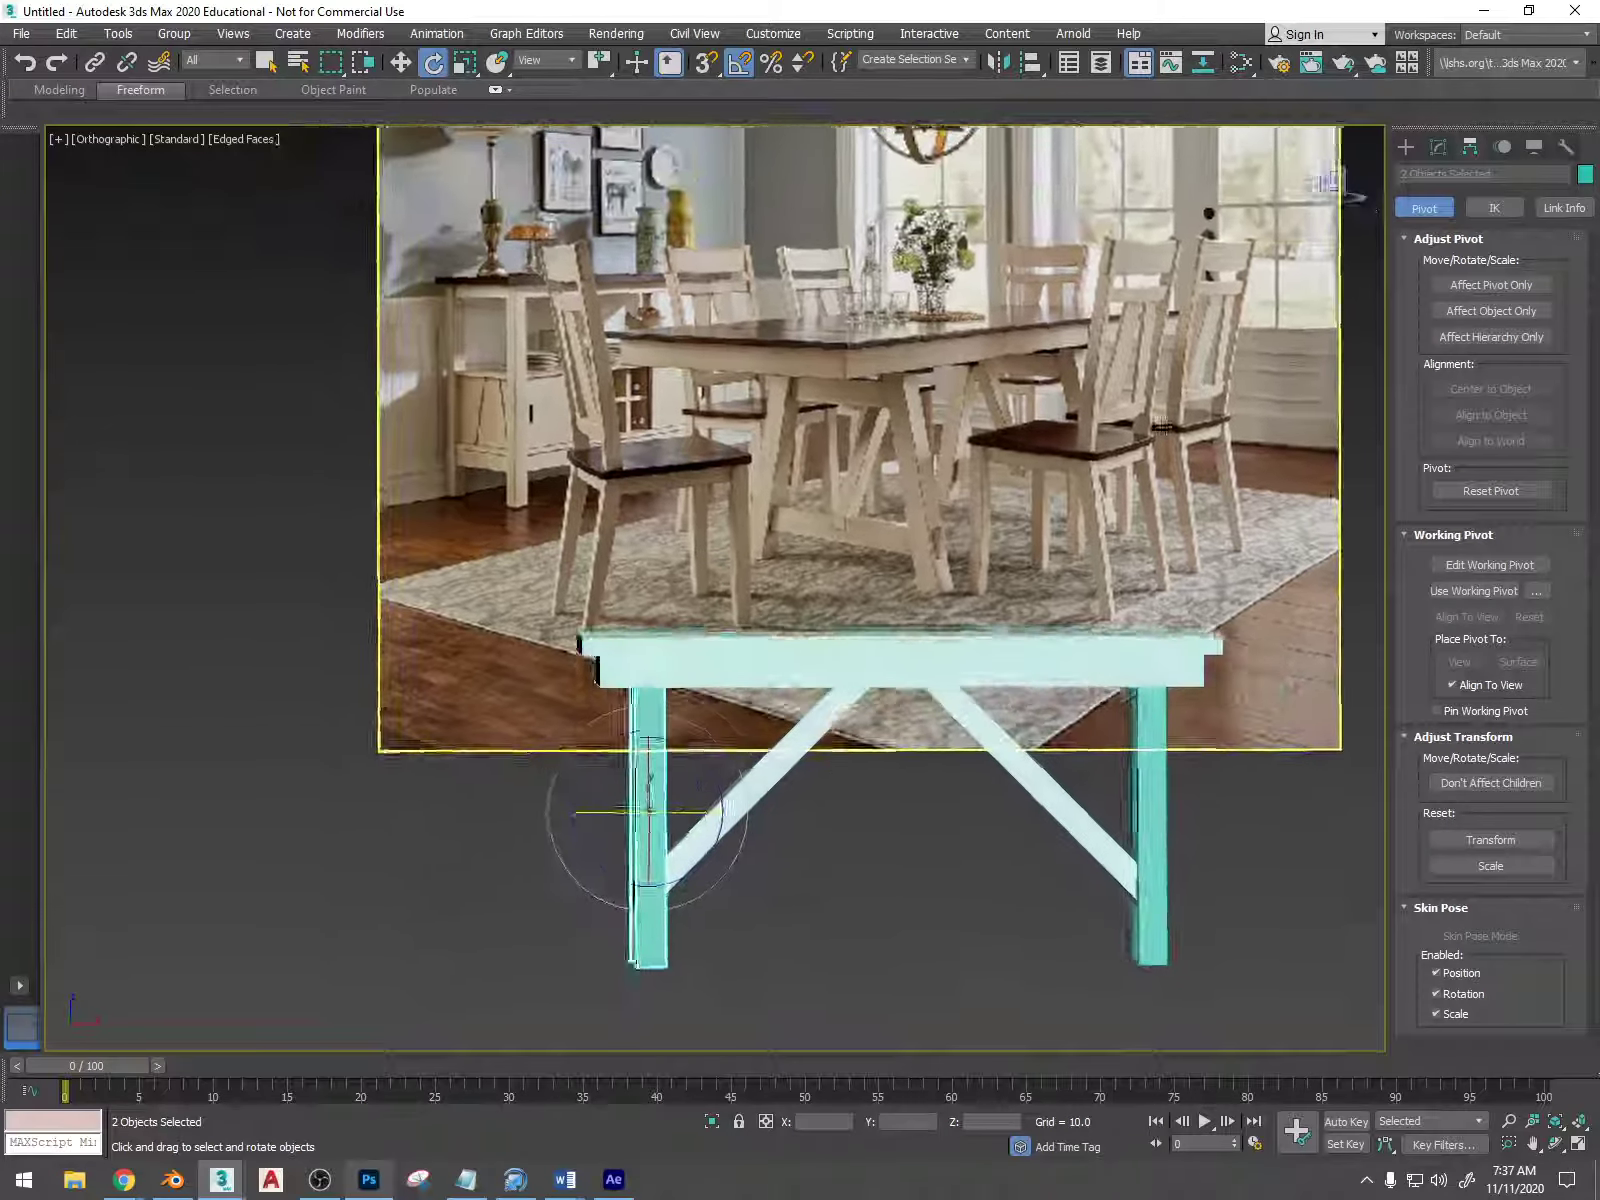
pyautogui.click(1530, 288)
pyautogui.press('w')
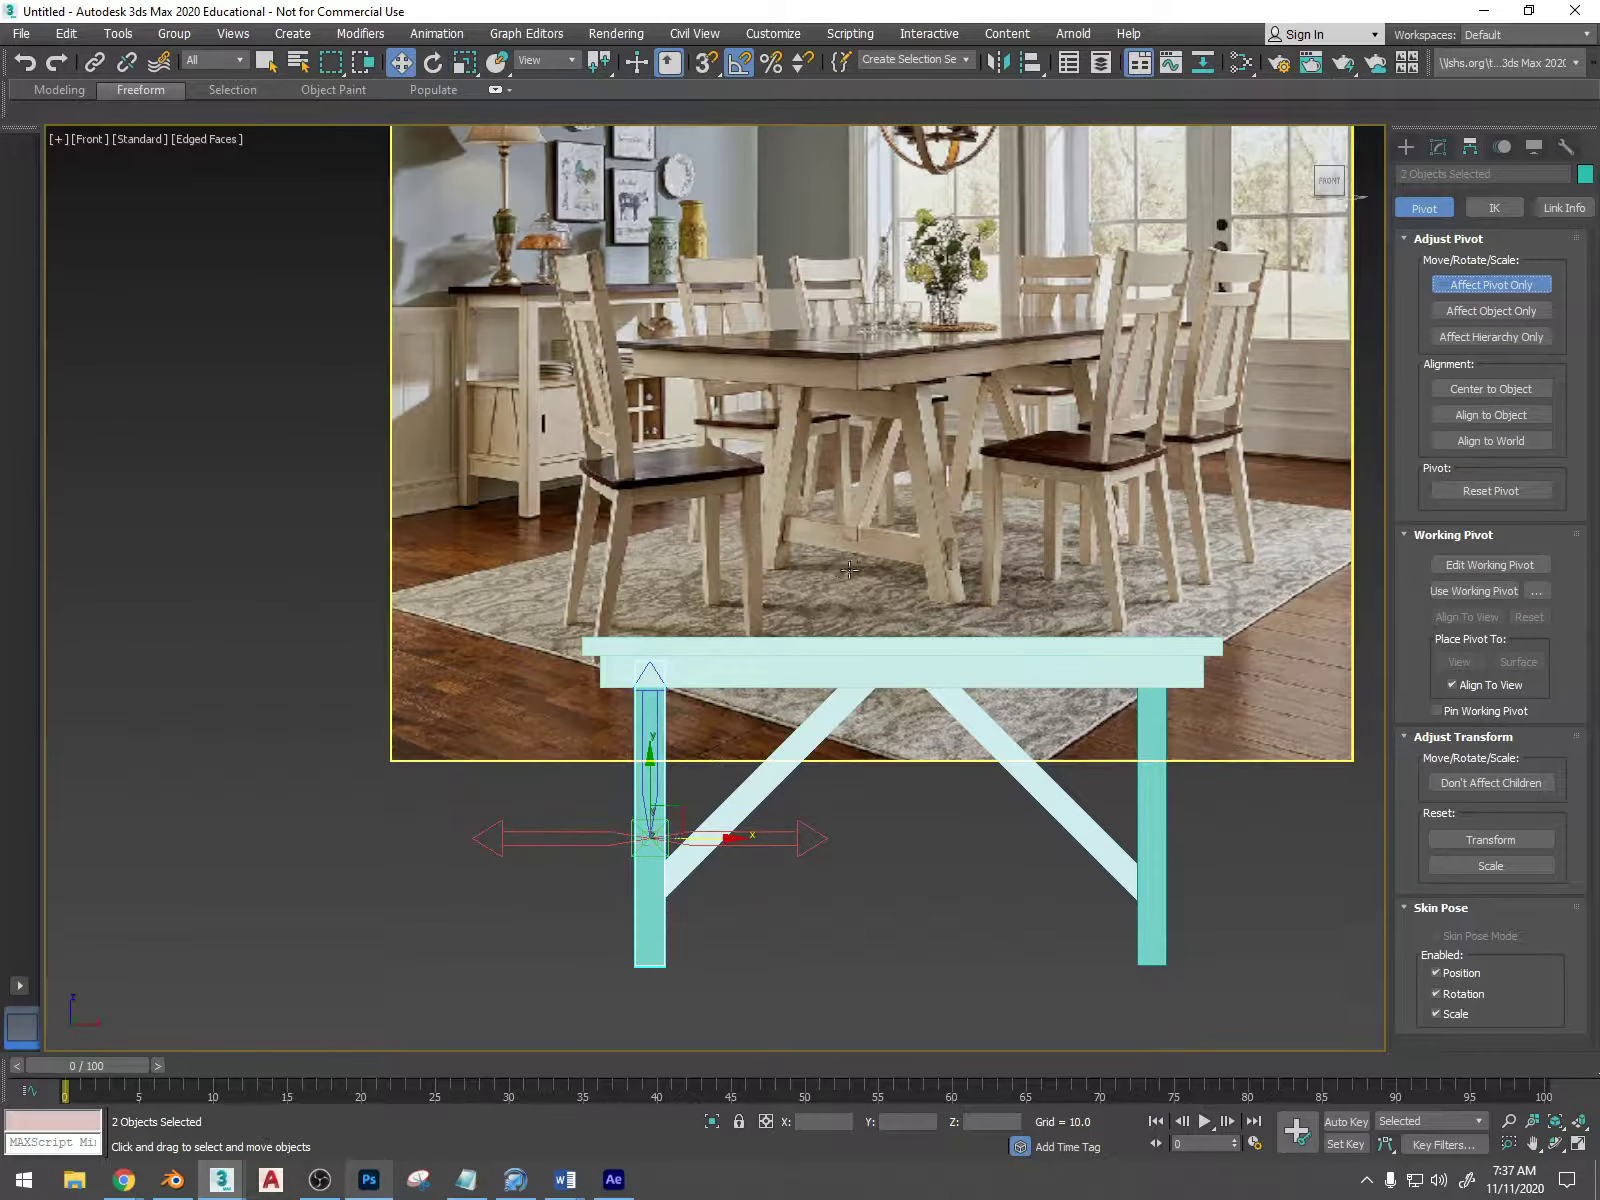
pyautogui.moveTo(650, 763); pyautogui.dragTo(640, 886)
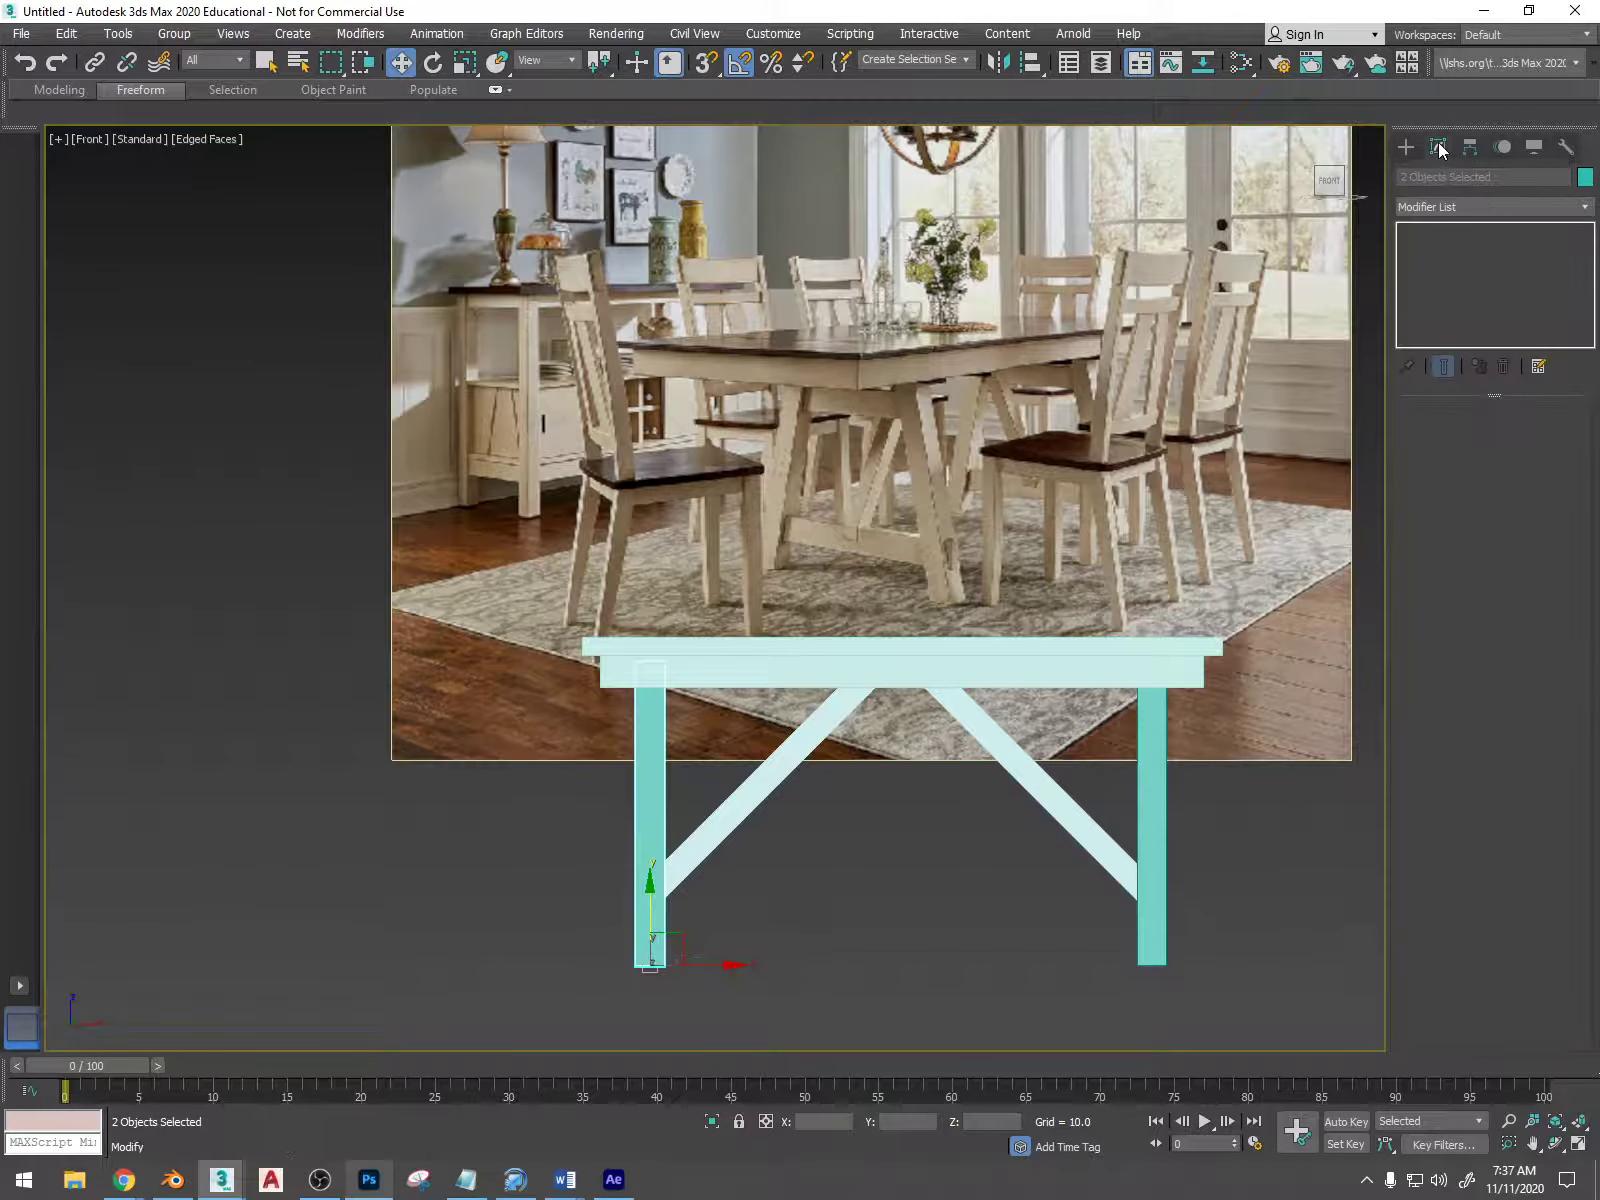
pyautogui.click(1438, 147)
# - Rotate the two selected legs by -5° about Z so their tops lean toward the table's centre
pyautogui.press('e')
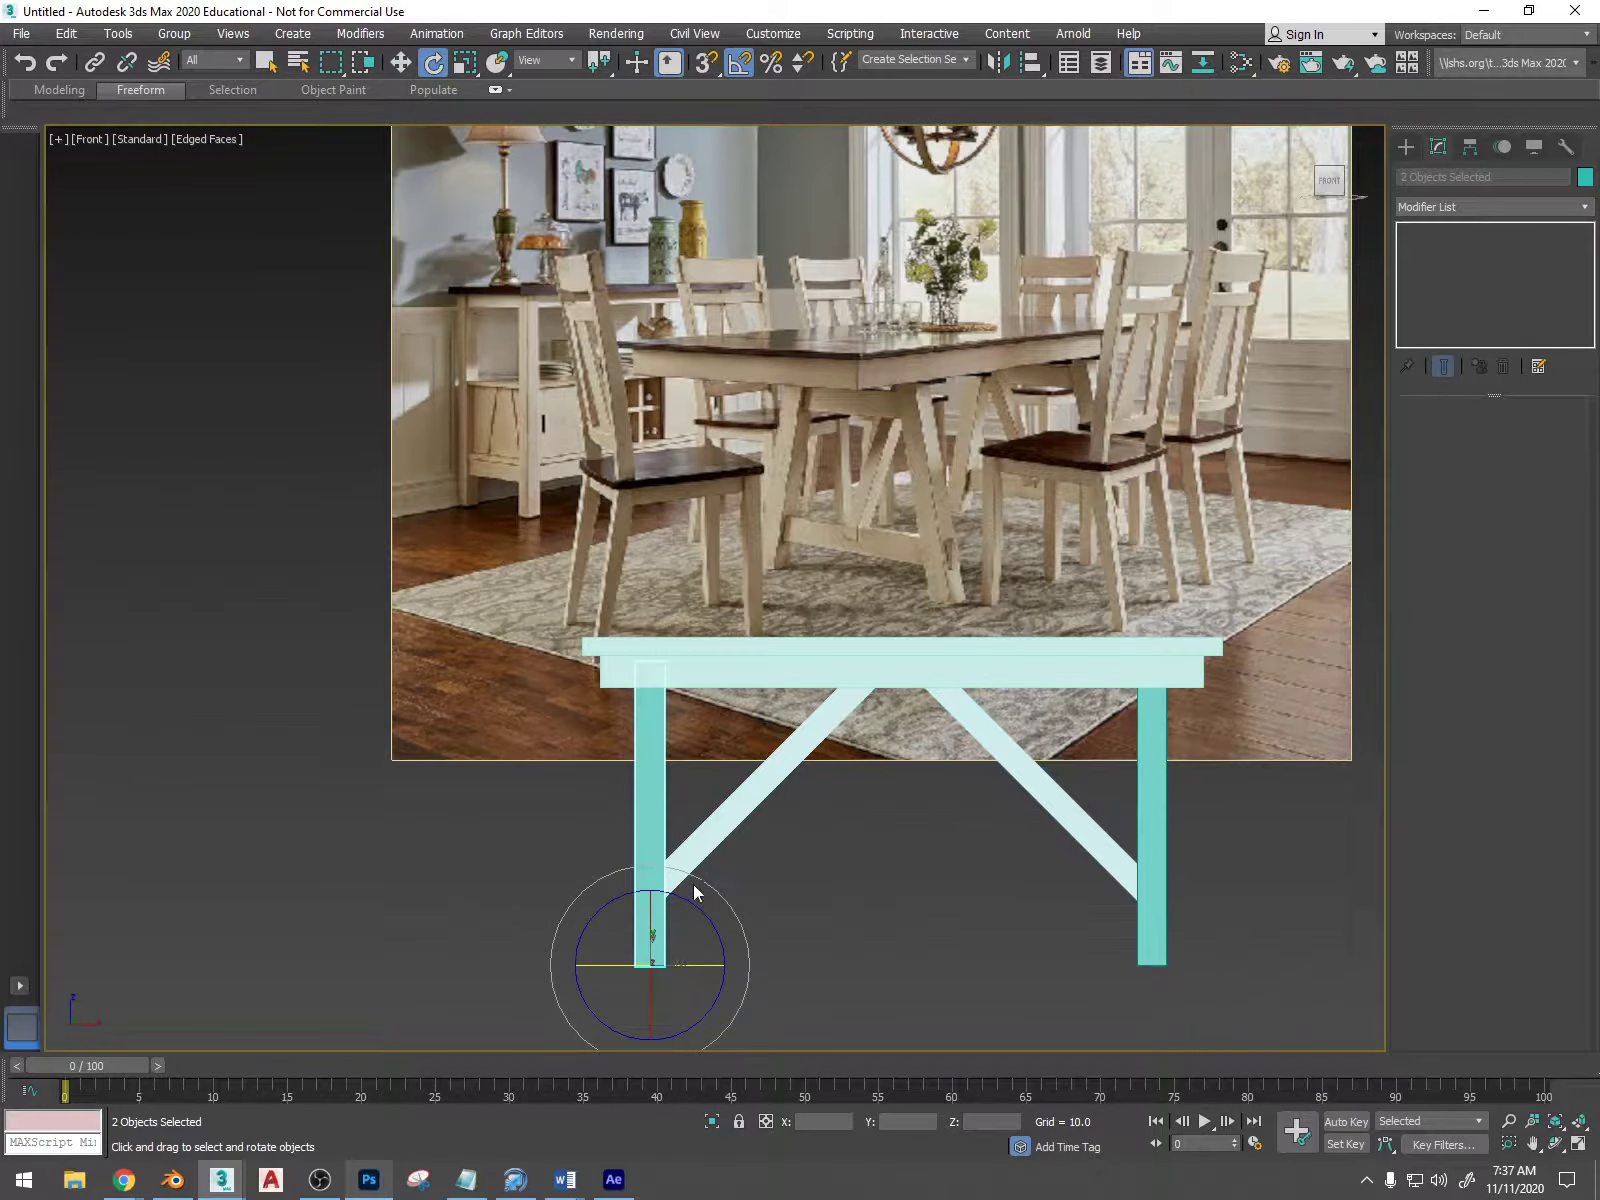
pyautogui.moveTo(688, 901); pyautogui.dragTo(691, 902)
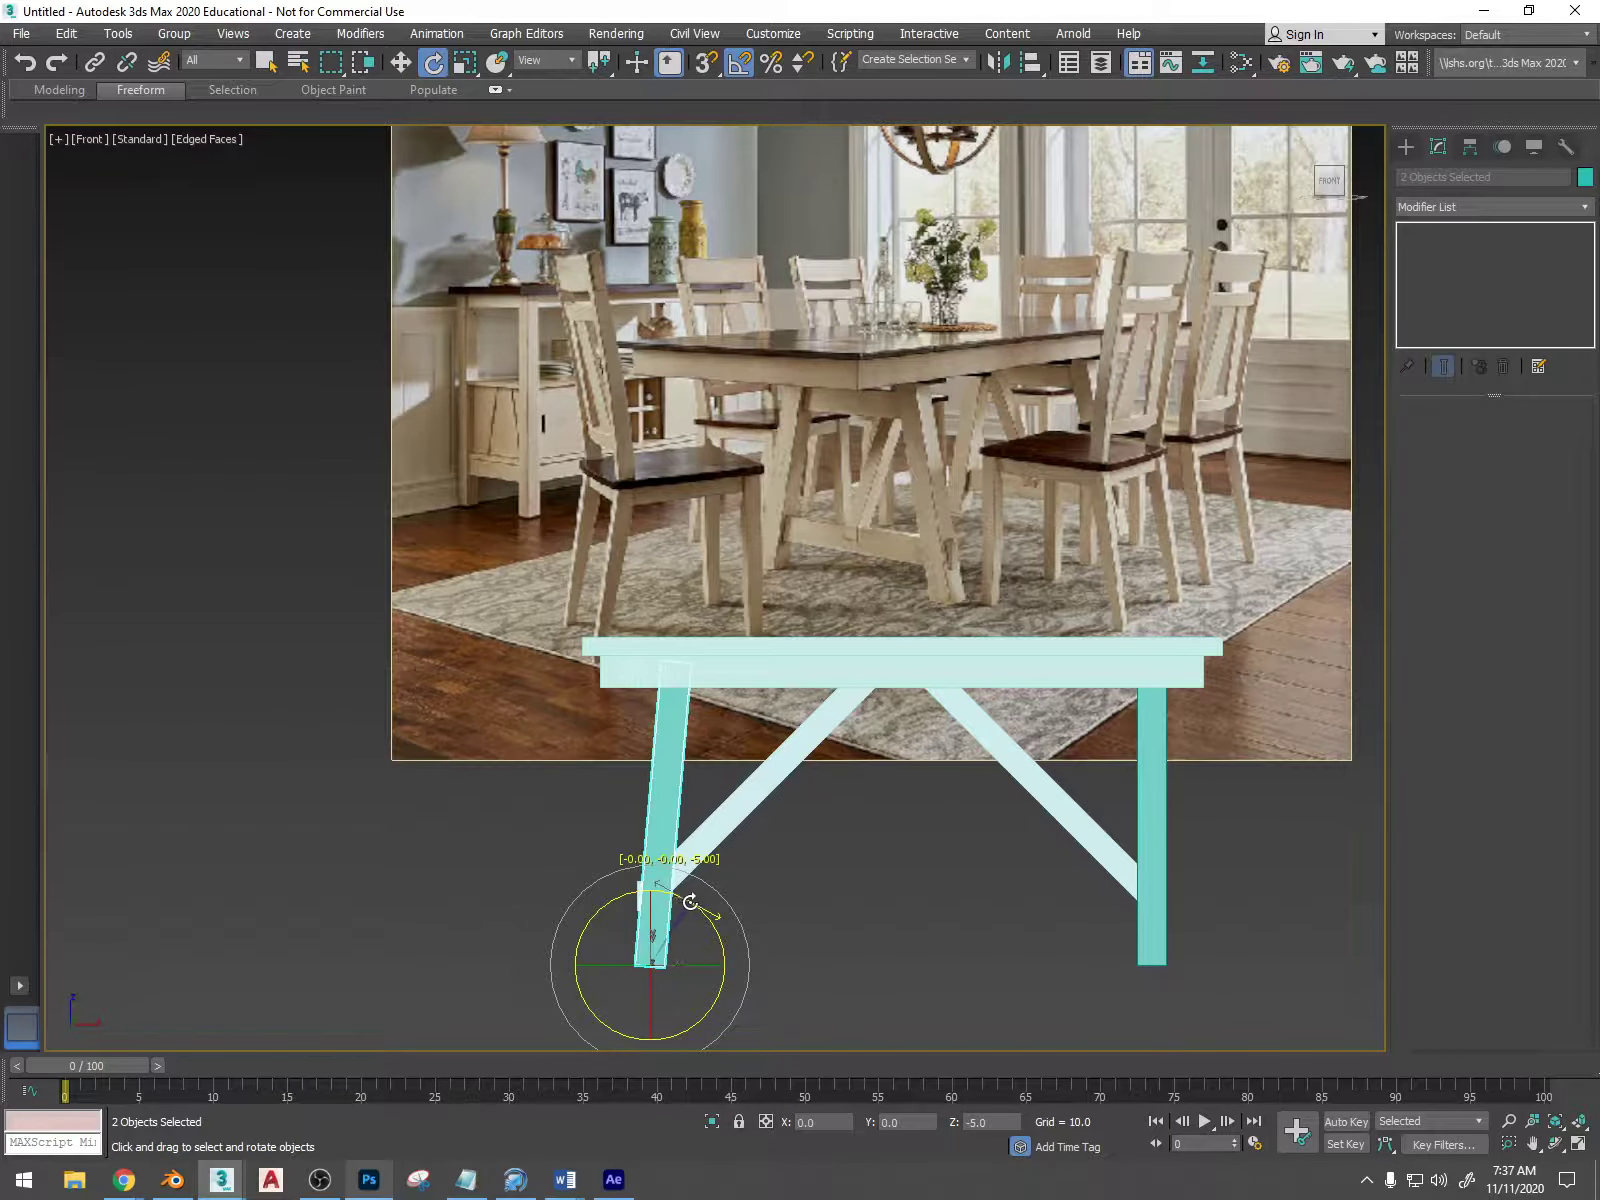
pyautogui.moveTo(729, 907); pyautogui.dragTo(727, 821, button='middle')
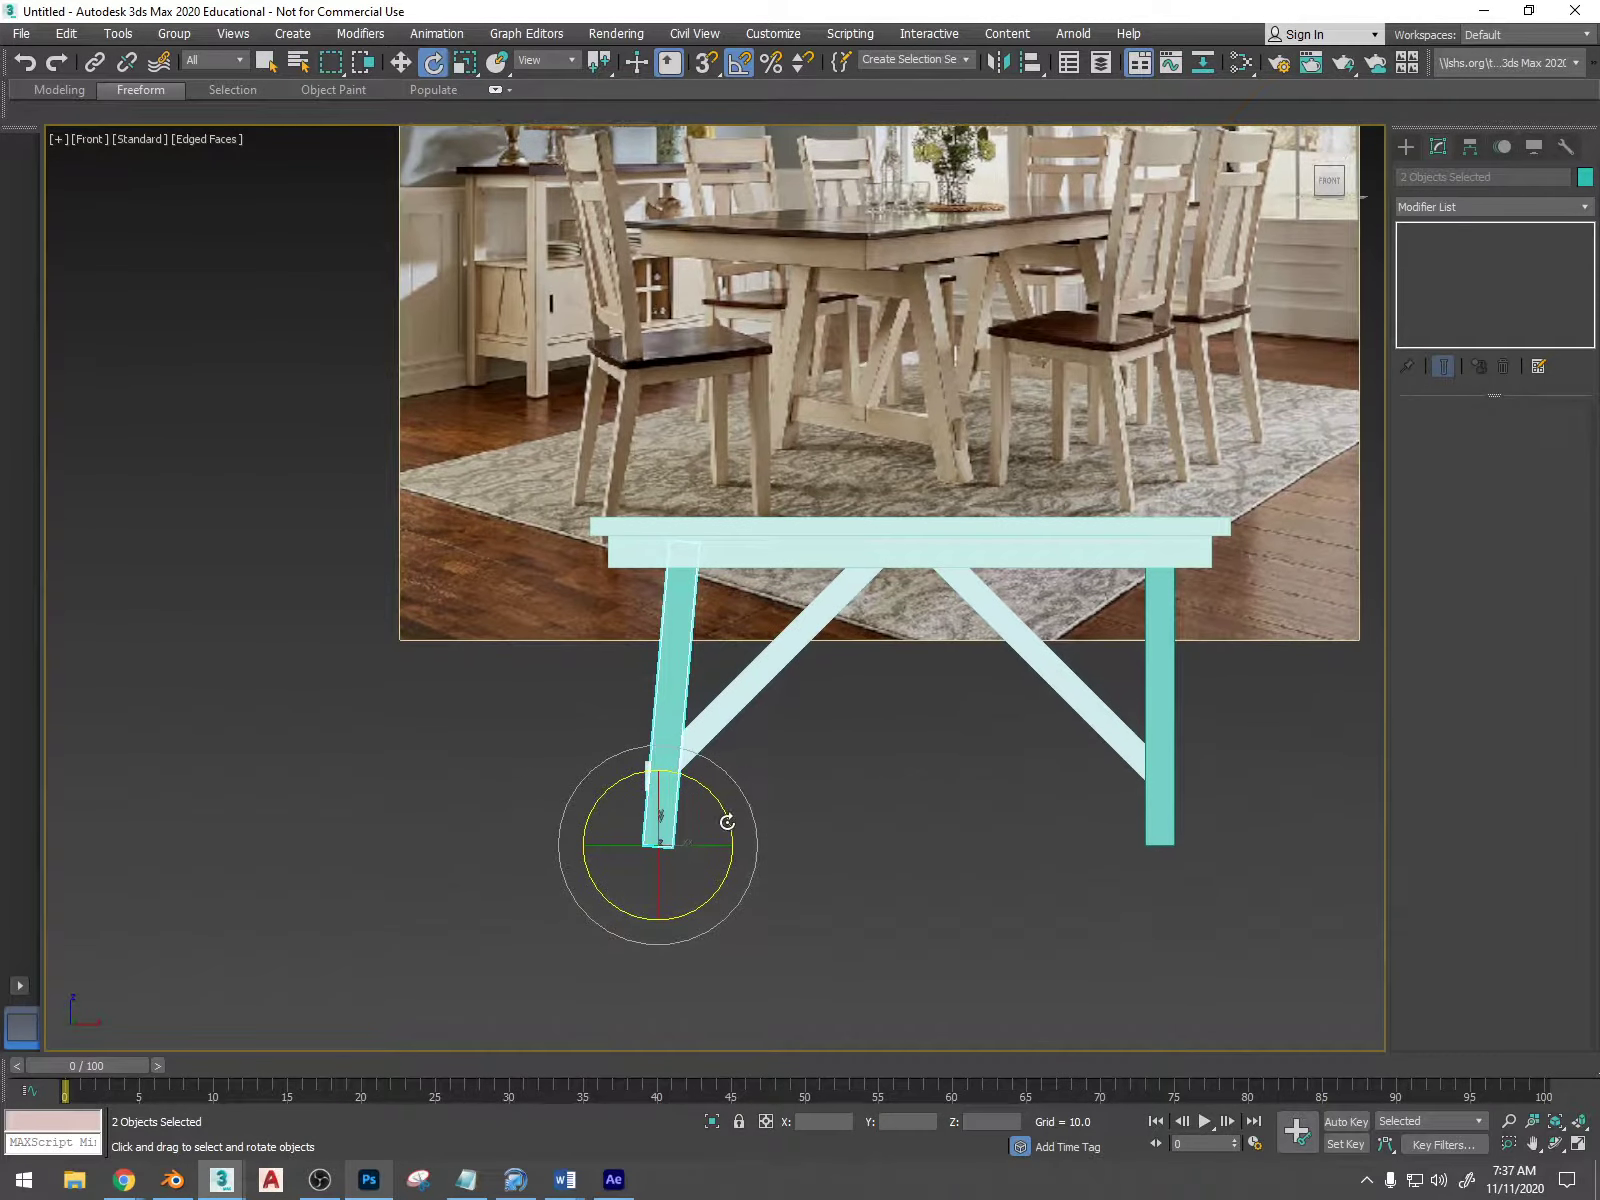
# - Move the two outer foot vertices of the front tilted leg to X -52.917, Z -33.138 to level and widen the foot
pyautogui.scroll(6, 650, 870)
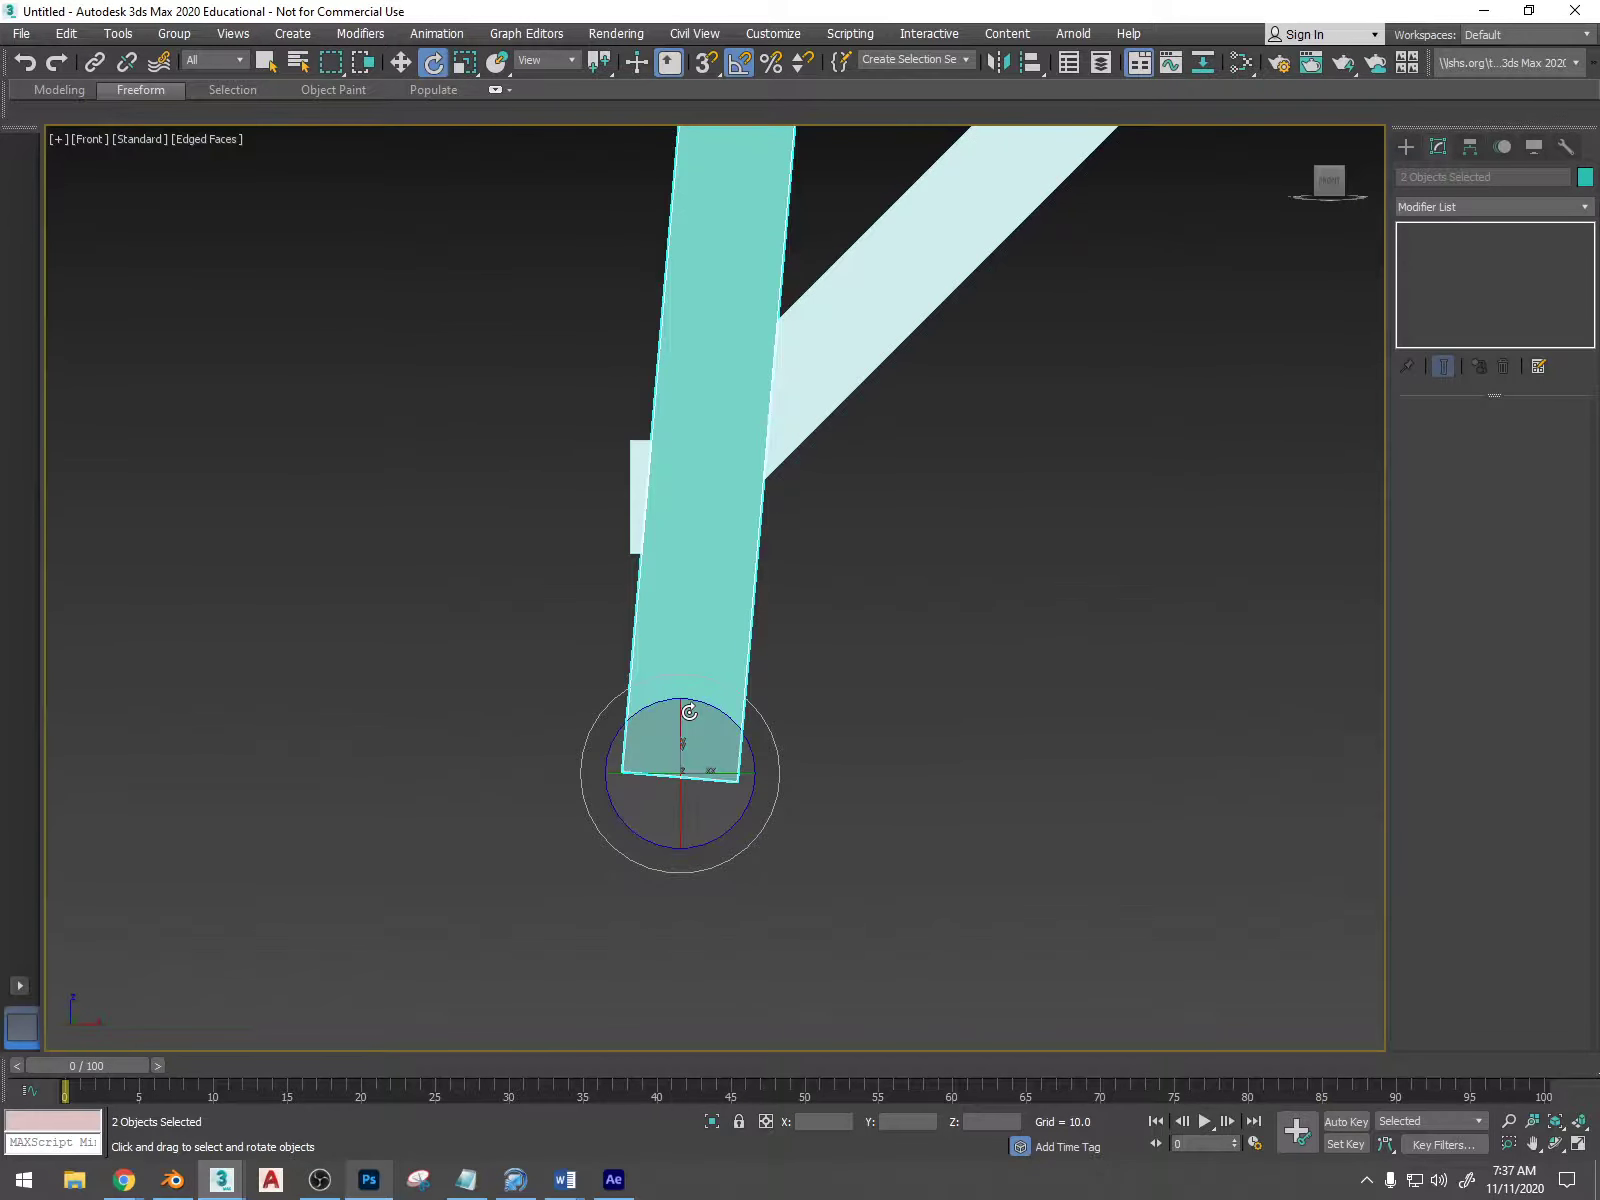
pyautogui.click(699, 663)
pyautogui.press('1')
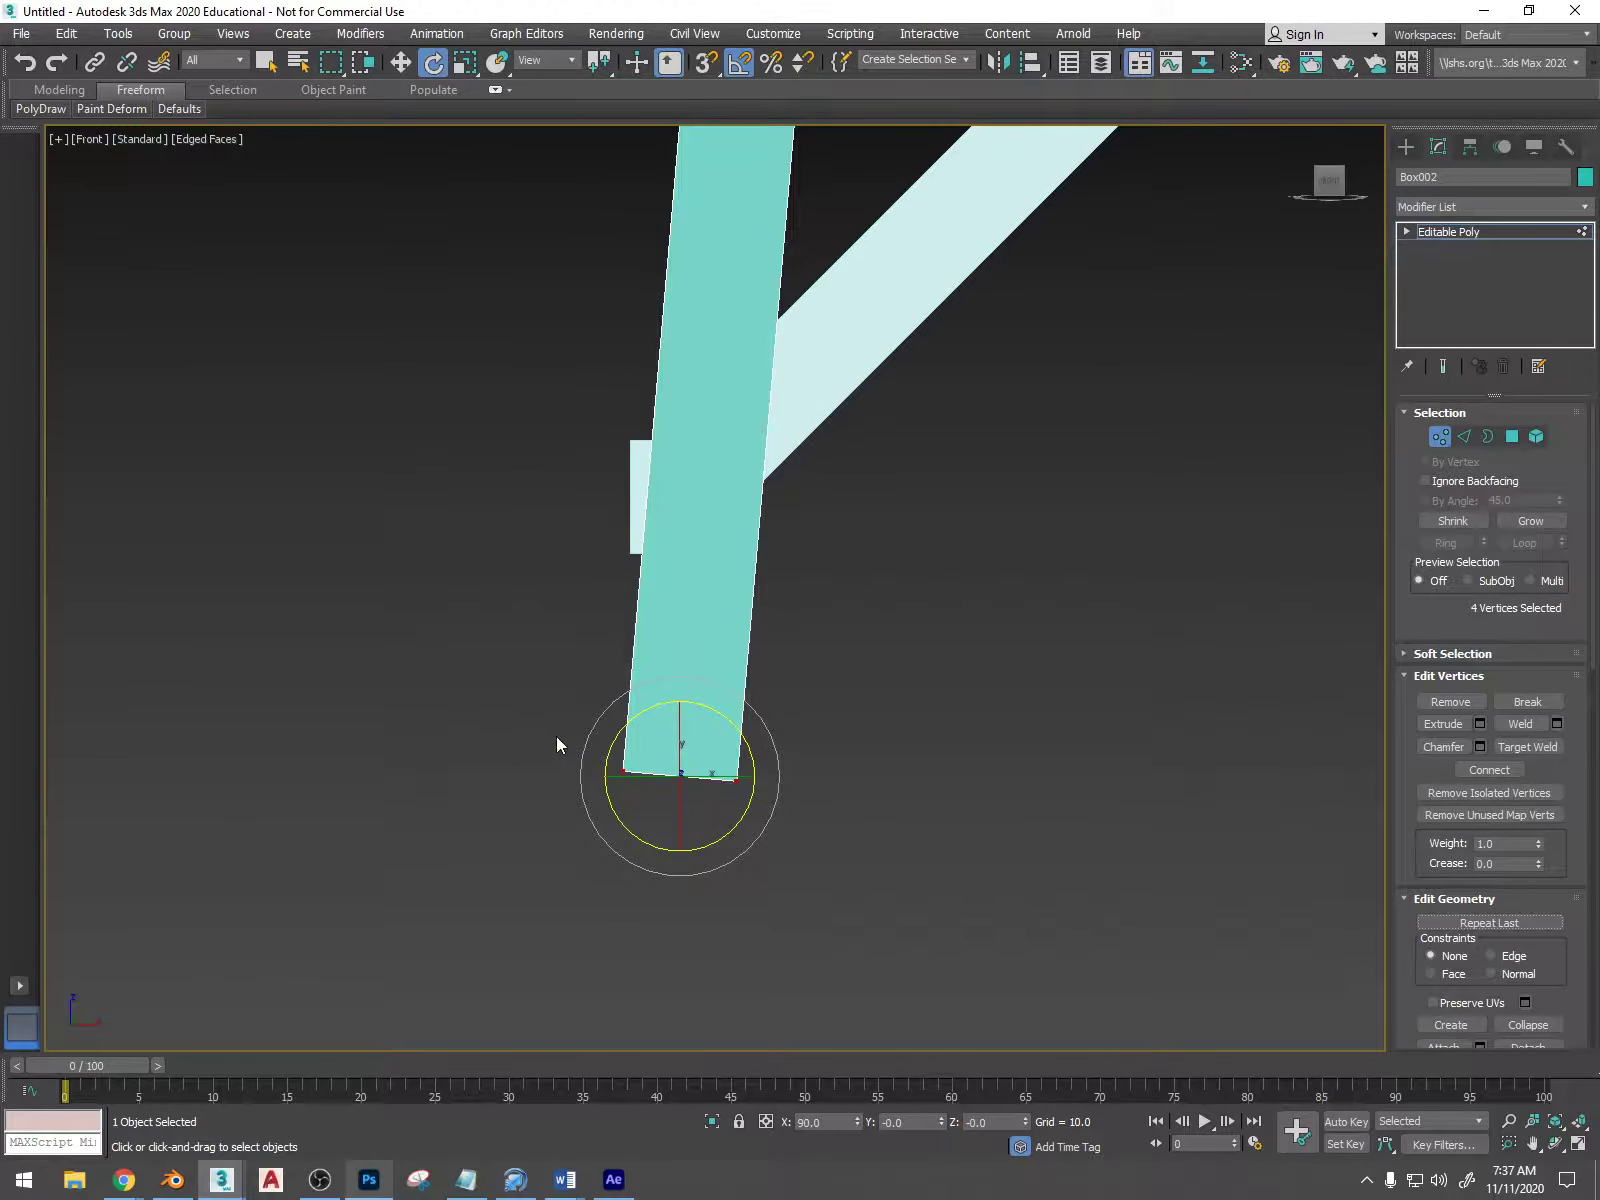
pyautogui.moveTo(661, 815); pyautogui.dragTo(661, 813)
pyautogui.press('w')
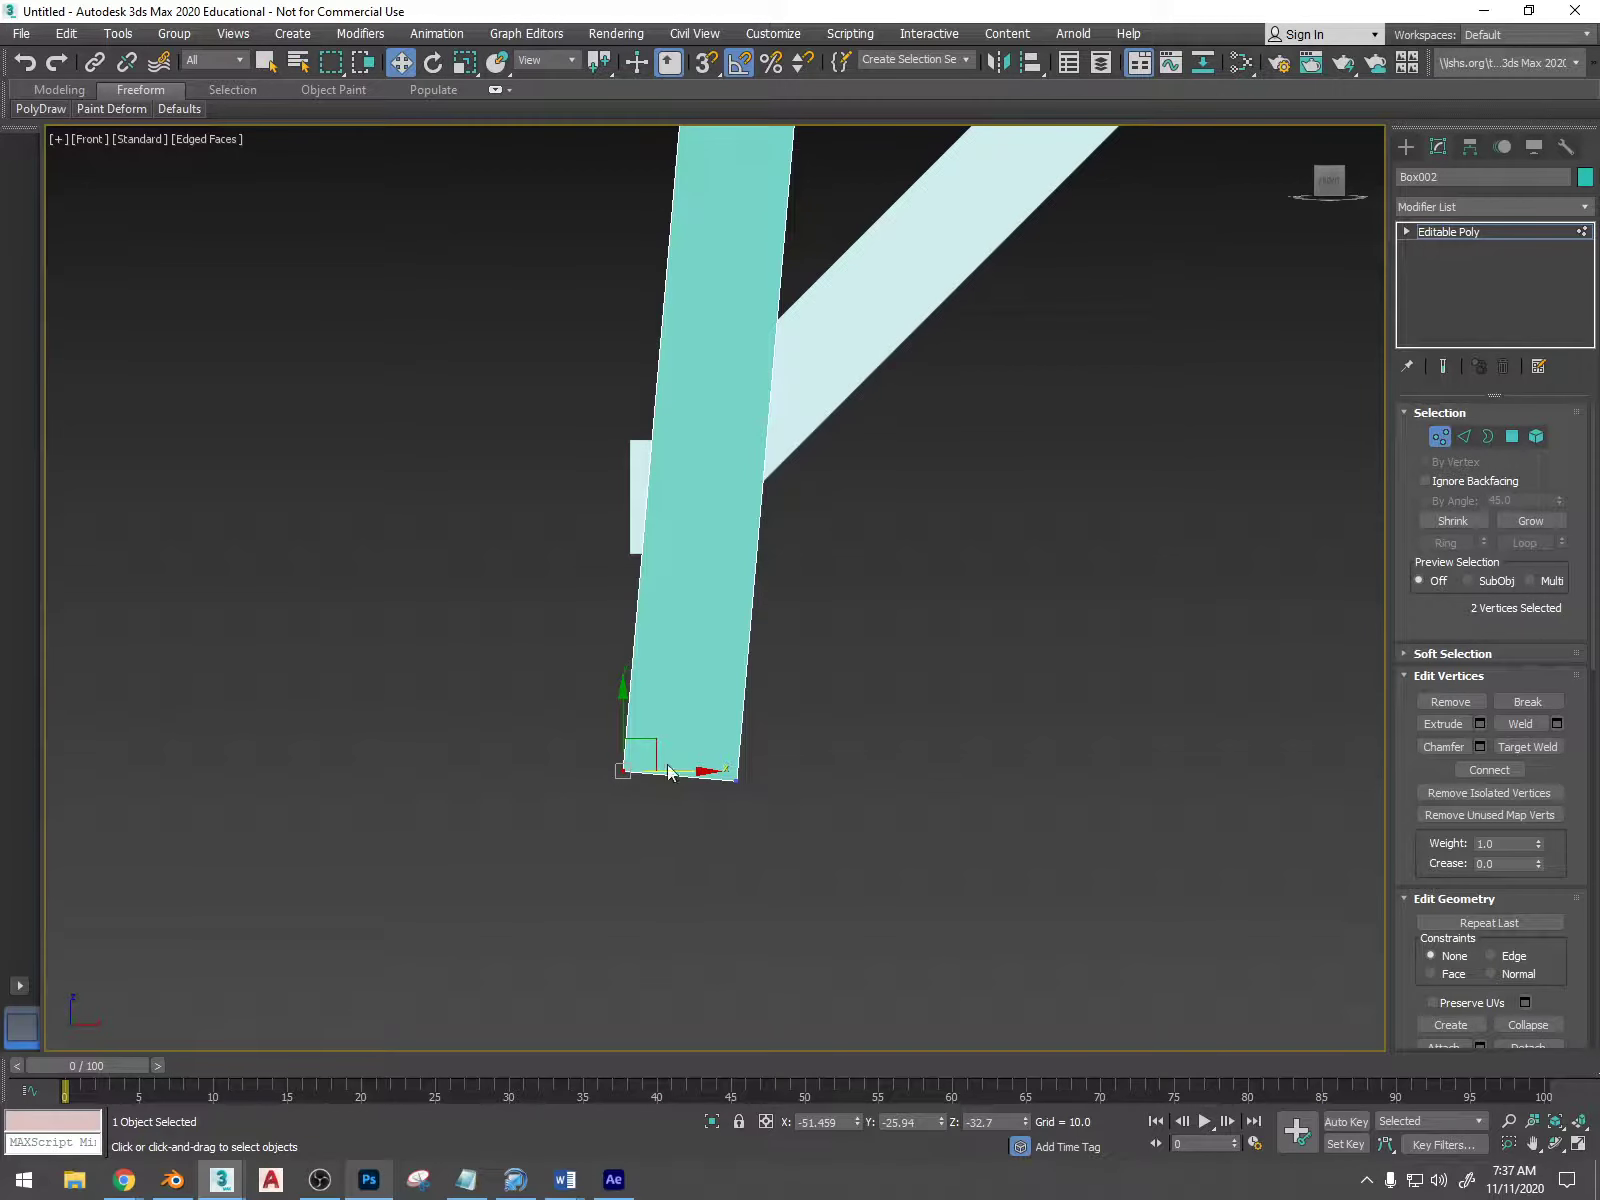
pyautogui.moveTo(624, 711); pyautogui.dragTo(624, 714)
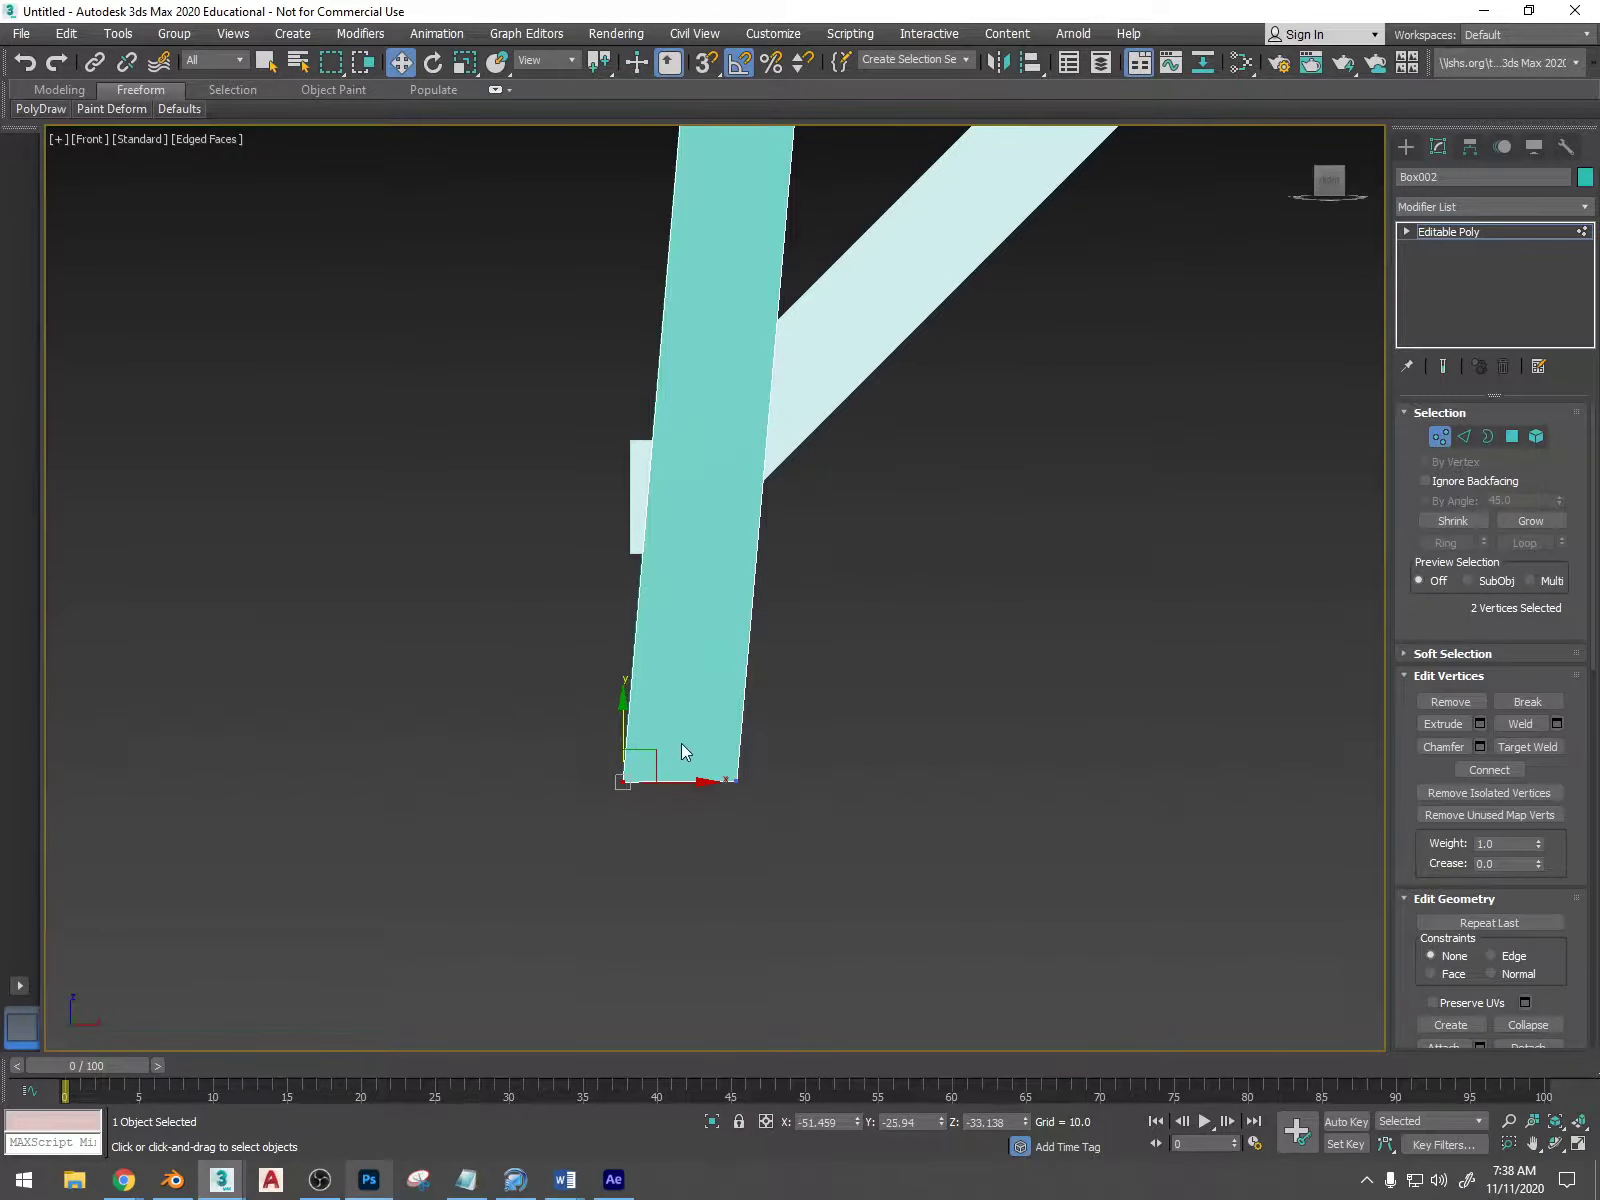
pyautogui.moveTo(705, 785); pyautogui.dragTo(665, 781)
pyautogui.keyDown('alt'); pyautogui.moveTo(684, 745); pyautogui.dragTo(731, 745, button='middle'); pyautogui.keyUp('alt')
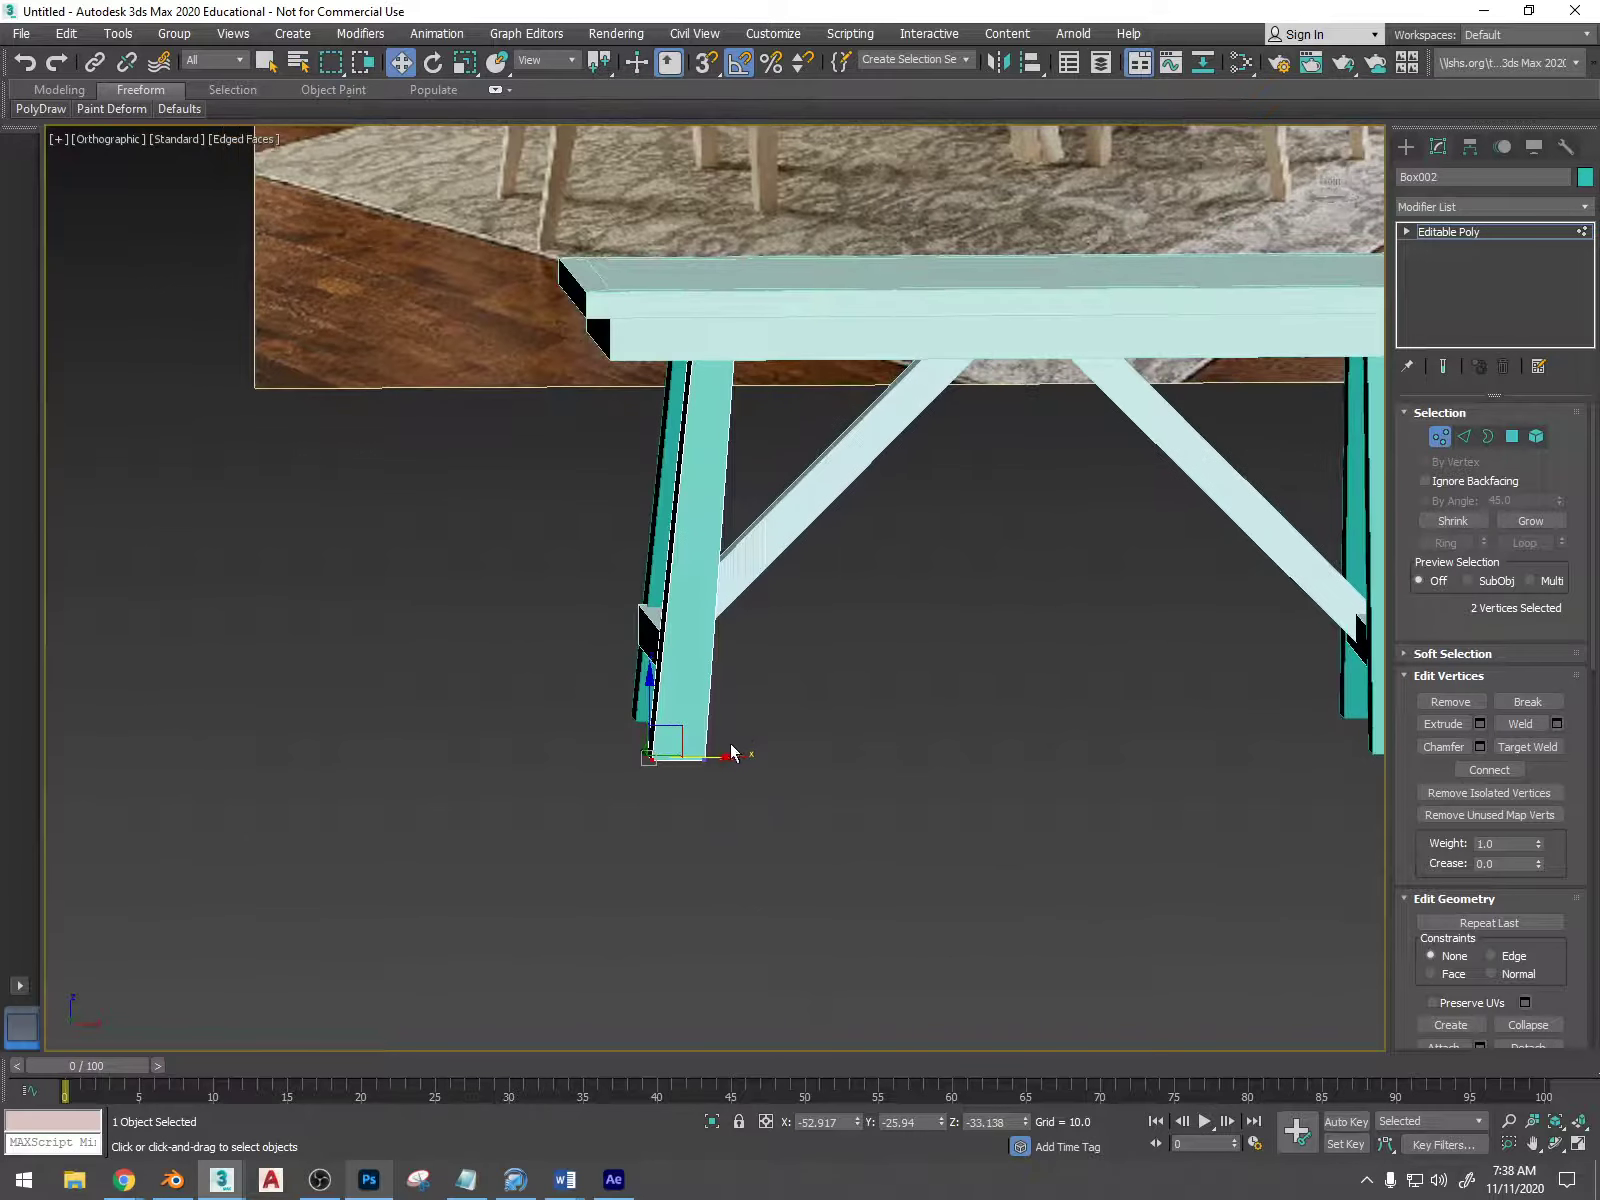
# - Move the two inner foot vertices of the front tilted leg outward to about X -48.44
pyautogui.click(1324, 180)
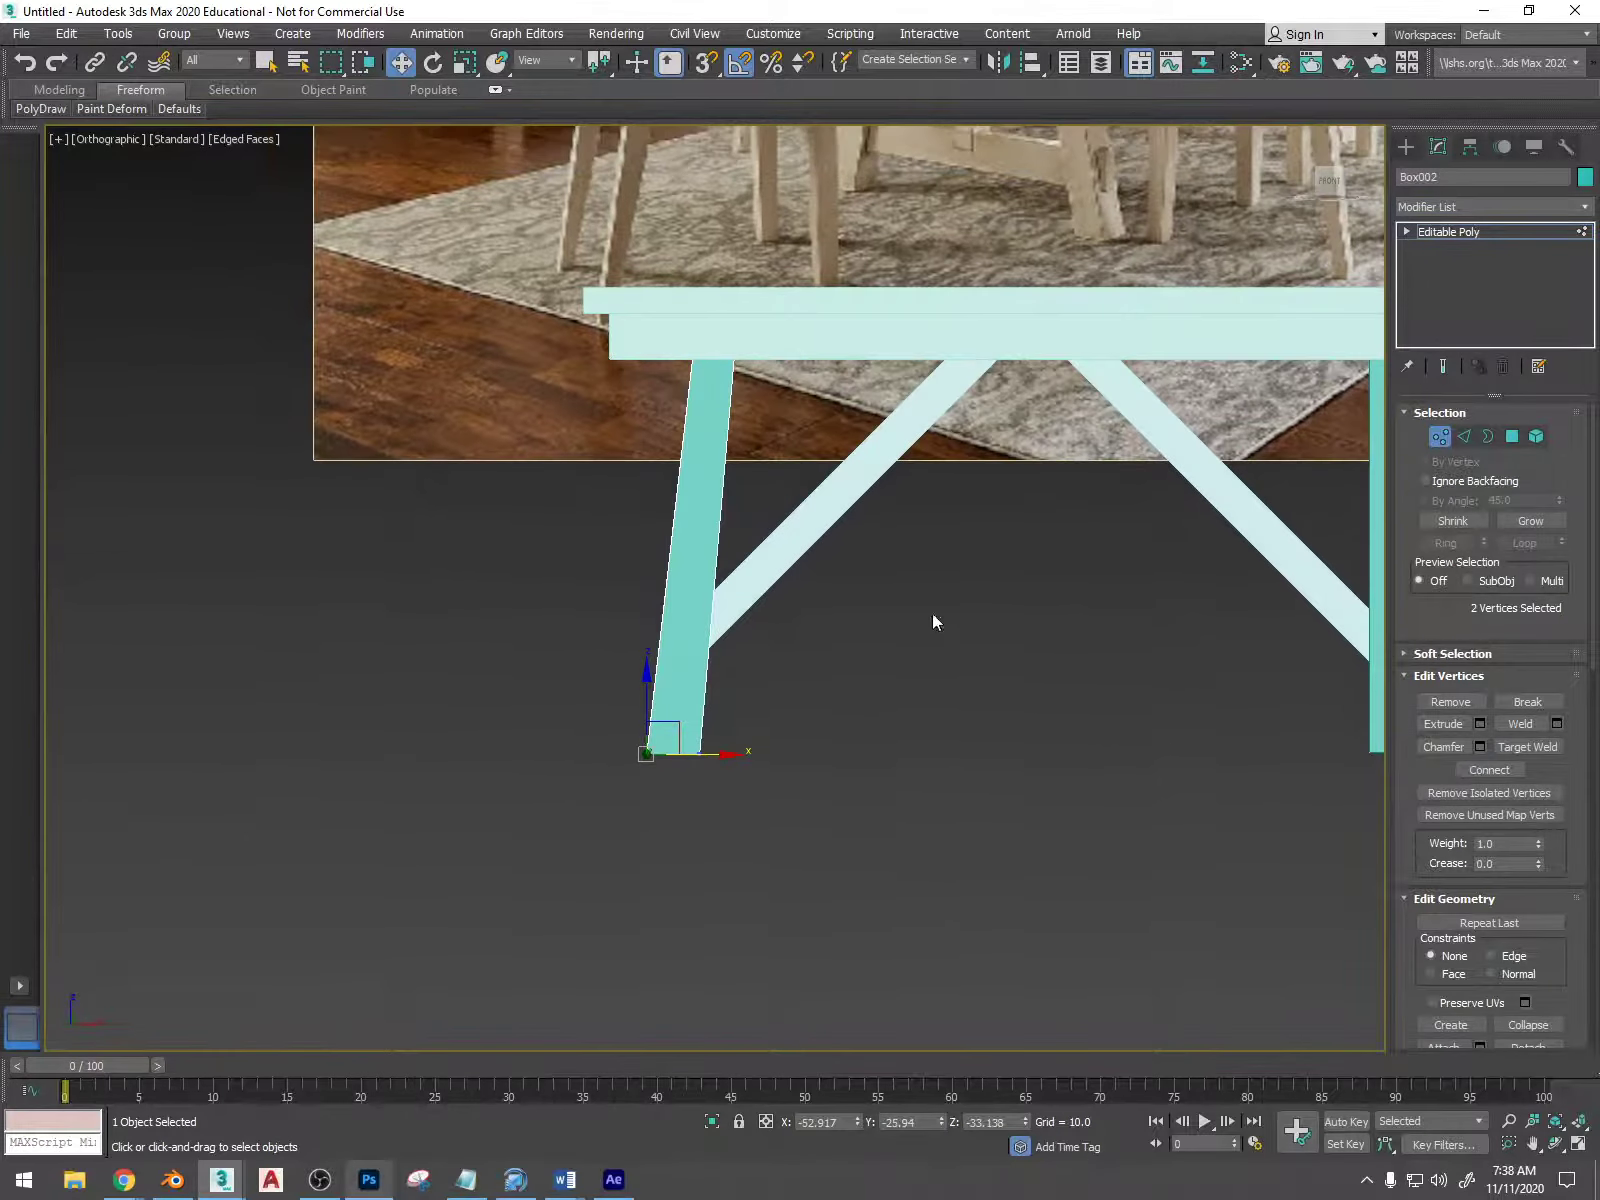
pyautogui.moveTo(748, 760); pyautogui.dragTo(737, 755)
pyautogui.keyDown('alt'); pyautogui.moveTo(737, 755); pyautogui.dragTo(796, 688, button='middle'); pyautogui.keyUp('alt')
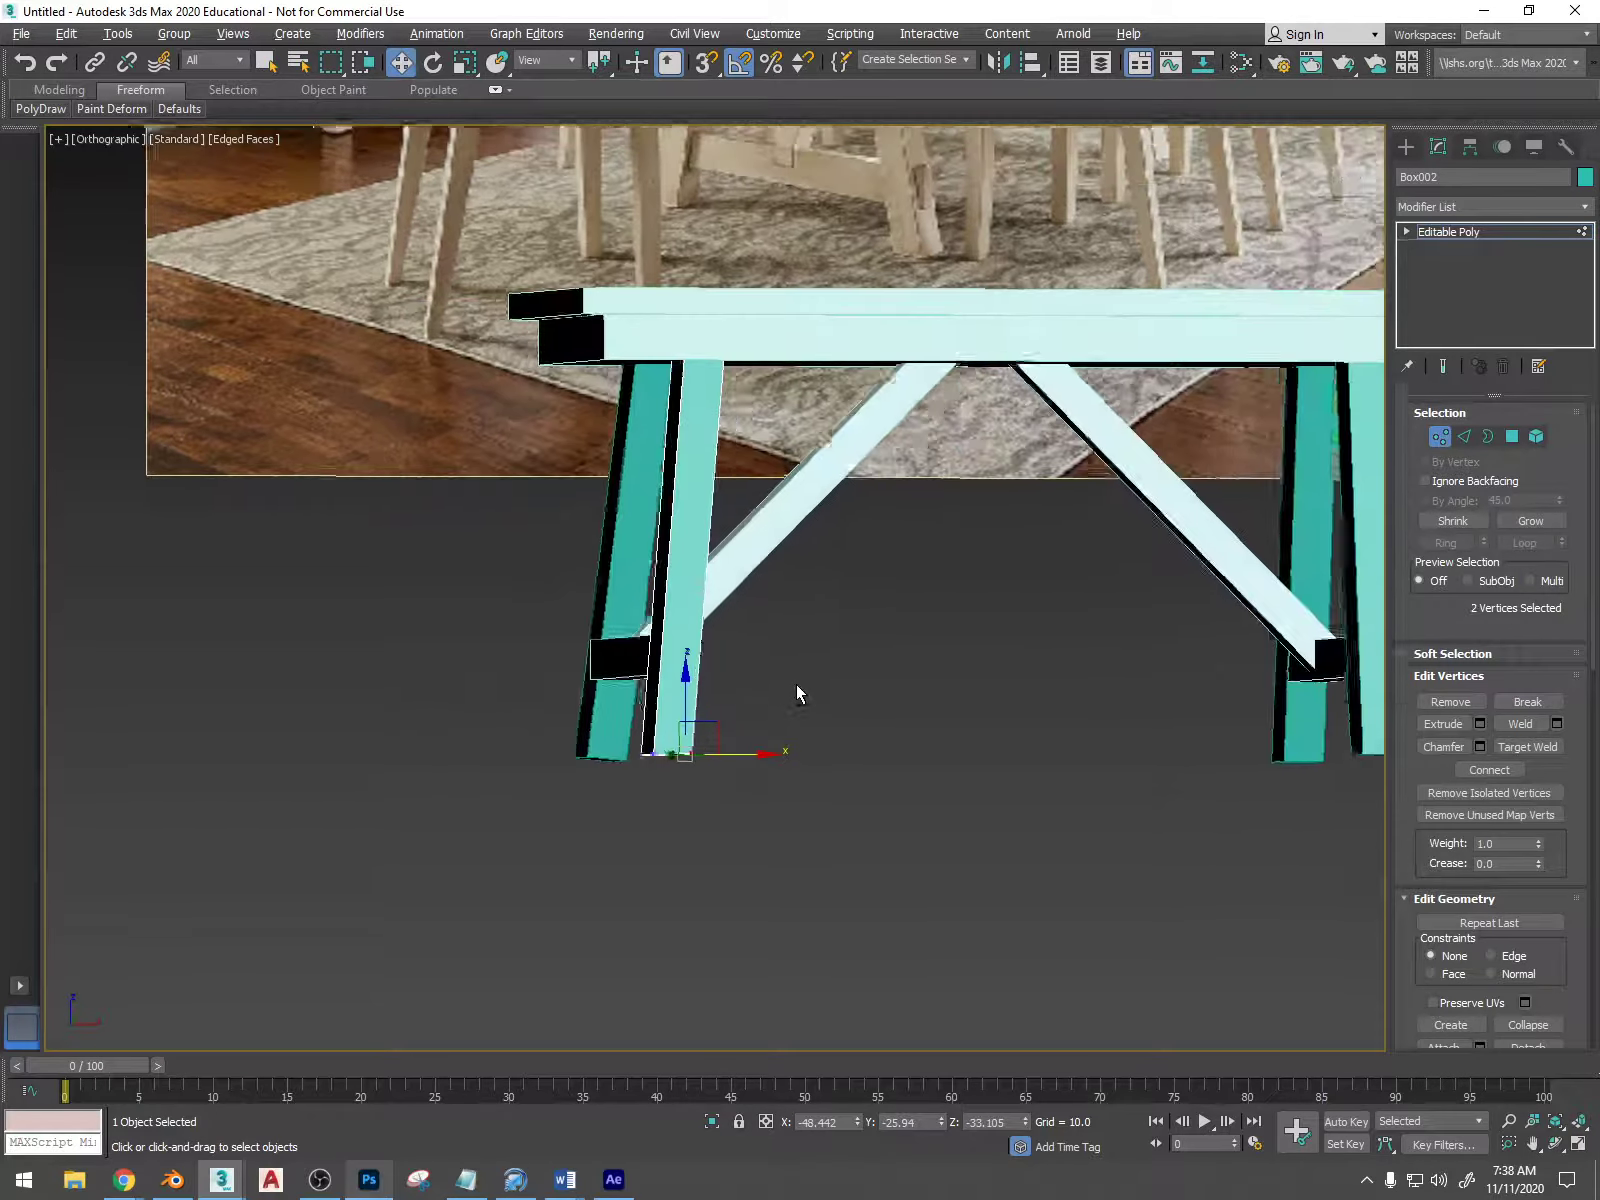
# - Move the two outer foot vertices of the front tilted leg outward to X -53.254 and finish vertex editing
pyautogui.keyDown('alt'); pyautogui.moveTo(664, 768); pyautogui.dragTo(681, 765, button='middle'); pyautogui.keyUp('alt')
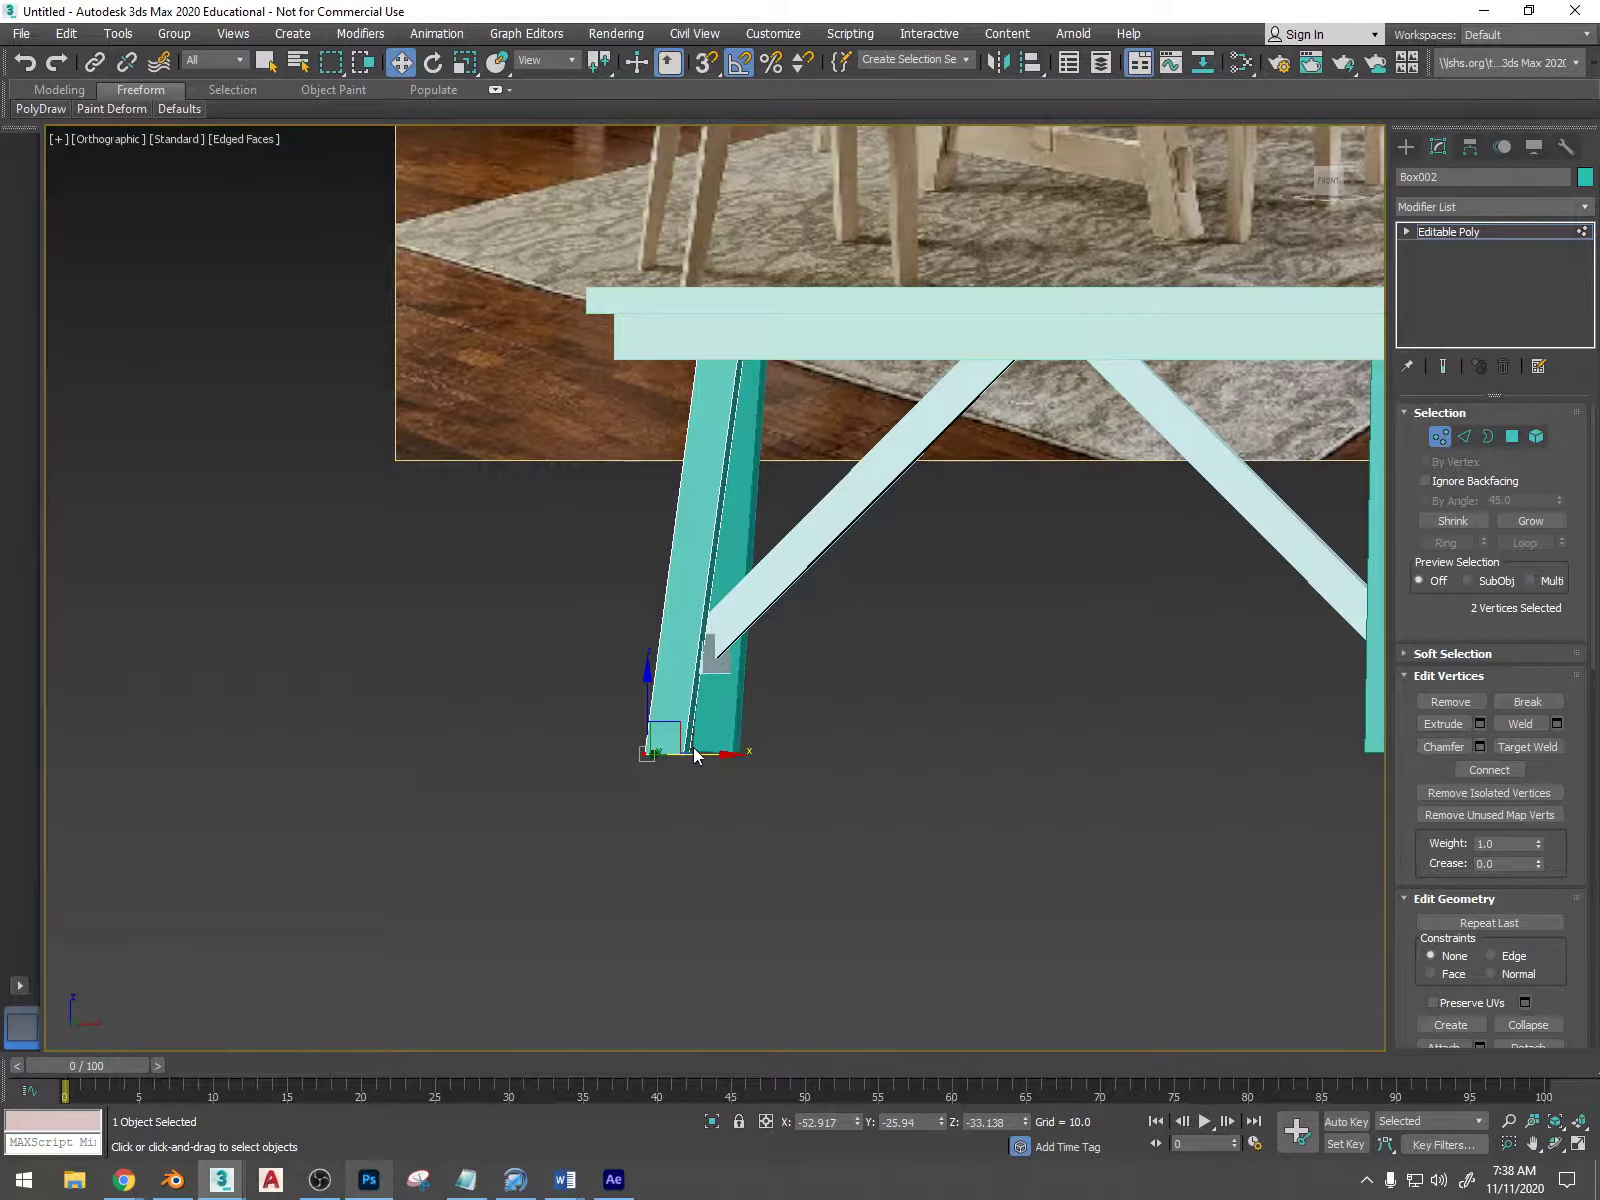
pyautogui.click(632, 728)
pyautogui.moveTo(651, 759); pyautogui.dragTo(654, 764)
pyautogui.keyDown('alt'); pyautogui.moveTo(669, 709); pyautogui.dragTo(562, 621, button='middle'); pyautogui.keyUp('alt')
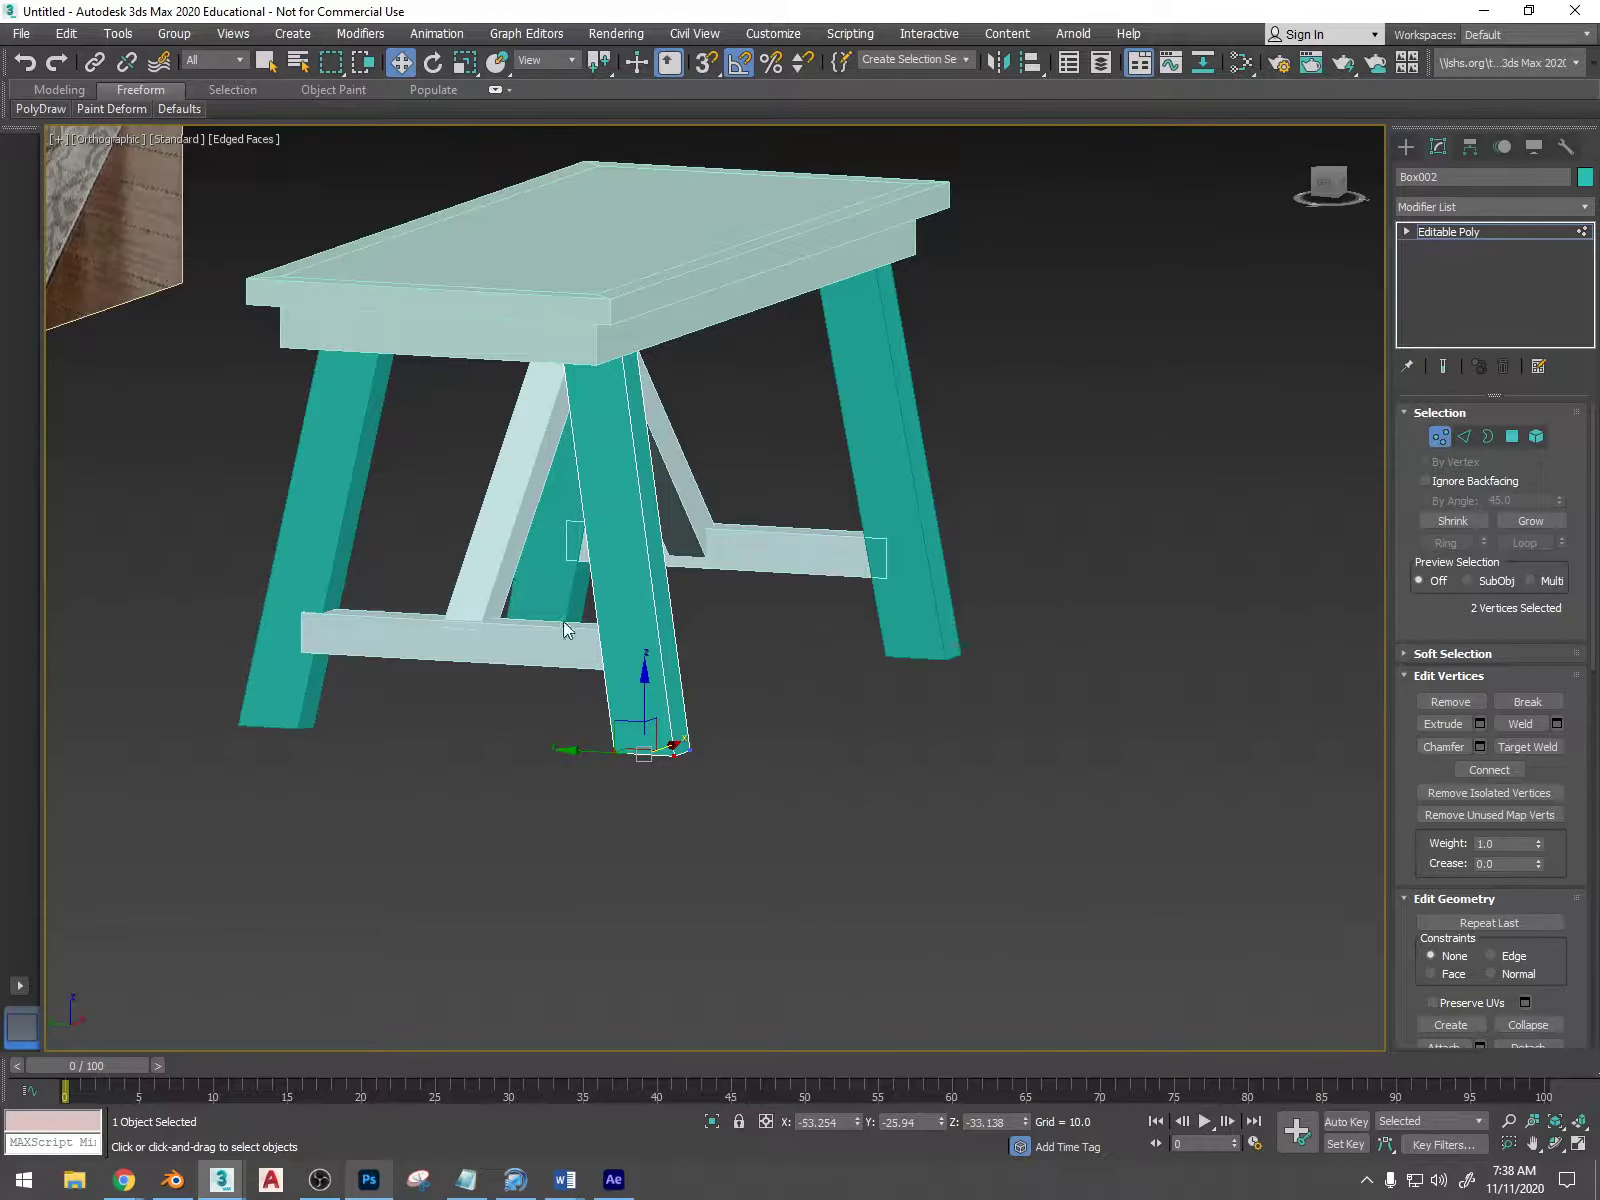
pyautogui.click(1448, 438)
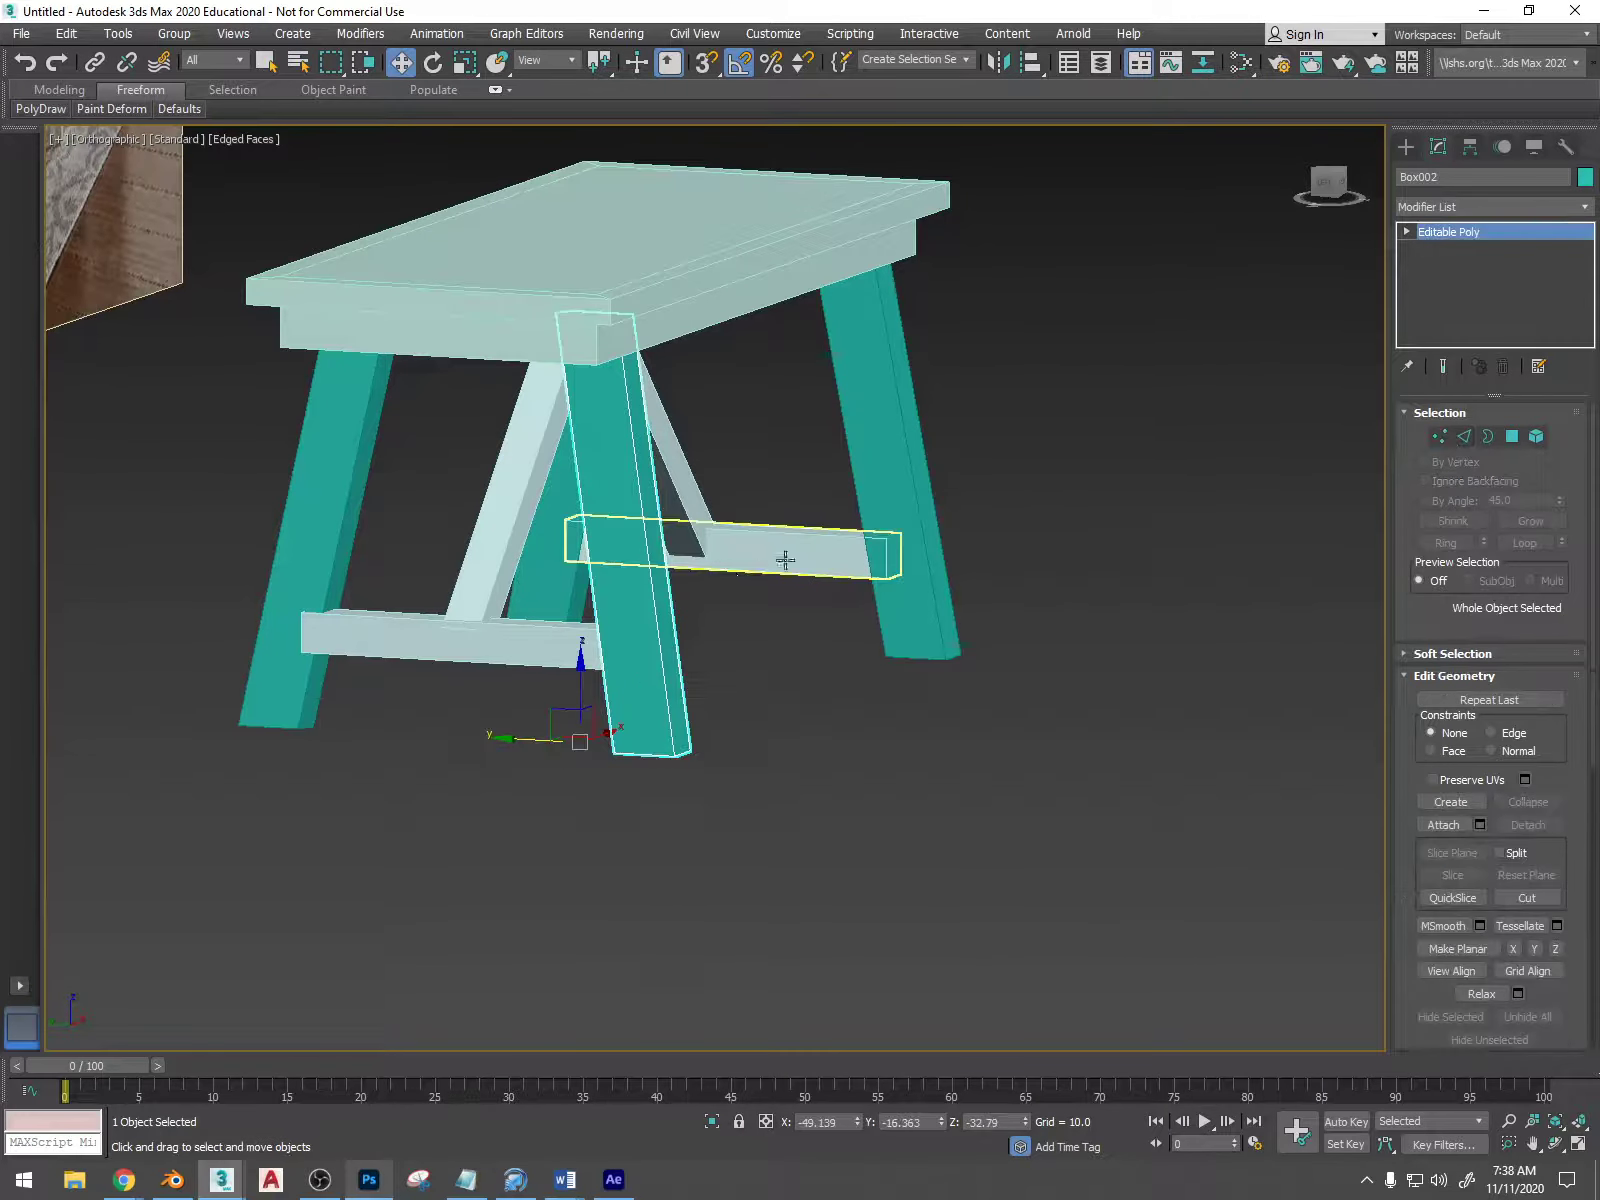
# - Scale the lower crossbar at the tilted legs lengthwise along Y to about 132% so it extends past the legs
pyautogui.click(538, 650)
pyautogui.press('r')
pyautogui.moveTo(550, 657); pyautogui.dragTo(576, 668)
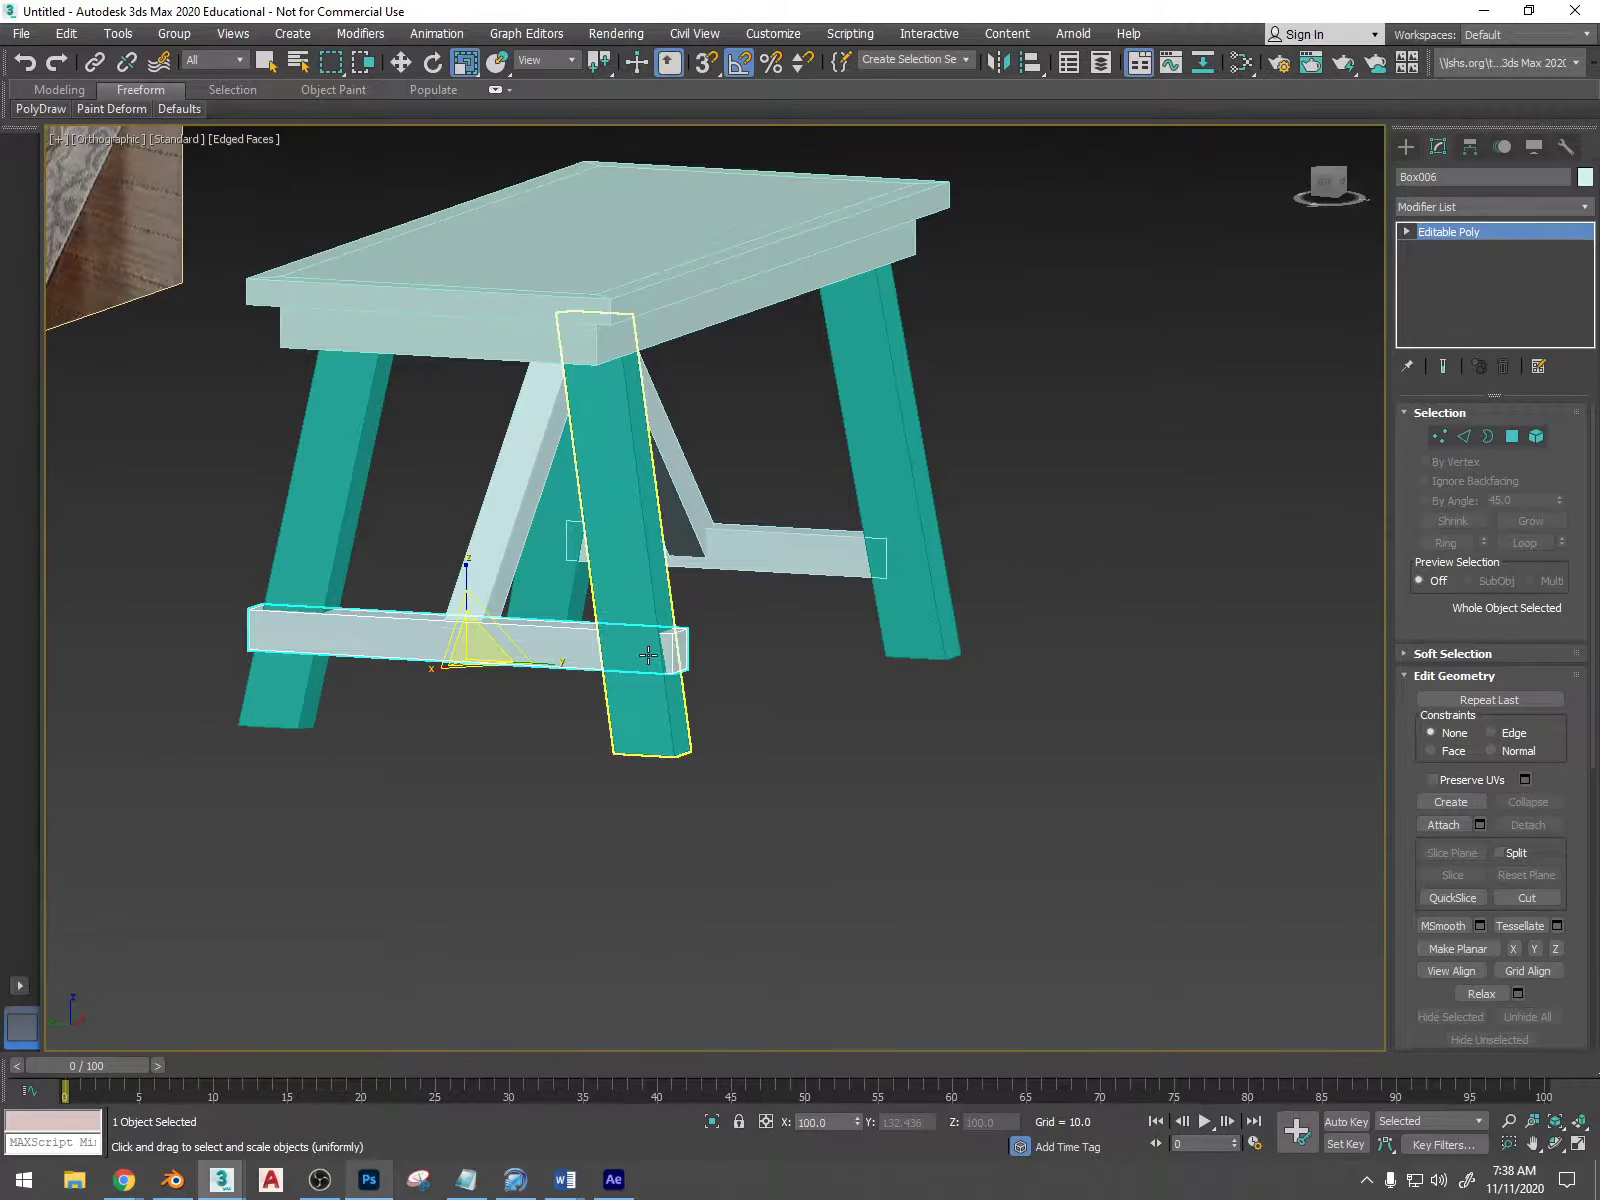
# - Delete the rear tilted leg at the same end, keeping only the reshaped front leg
pyautogui.keyDown('alt'); pyautogui.moveTo(646, 655); pyautogui.dragTo(498, 640, button='middle'); pyautogui.keyUp('alt')
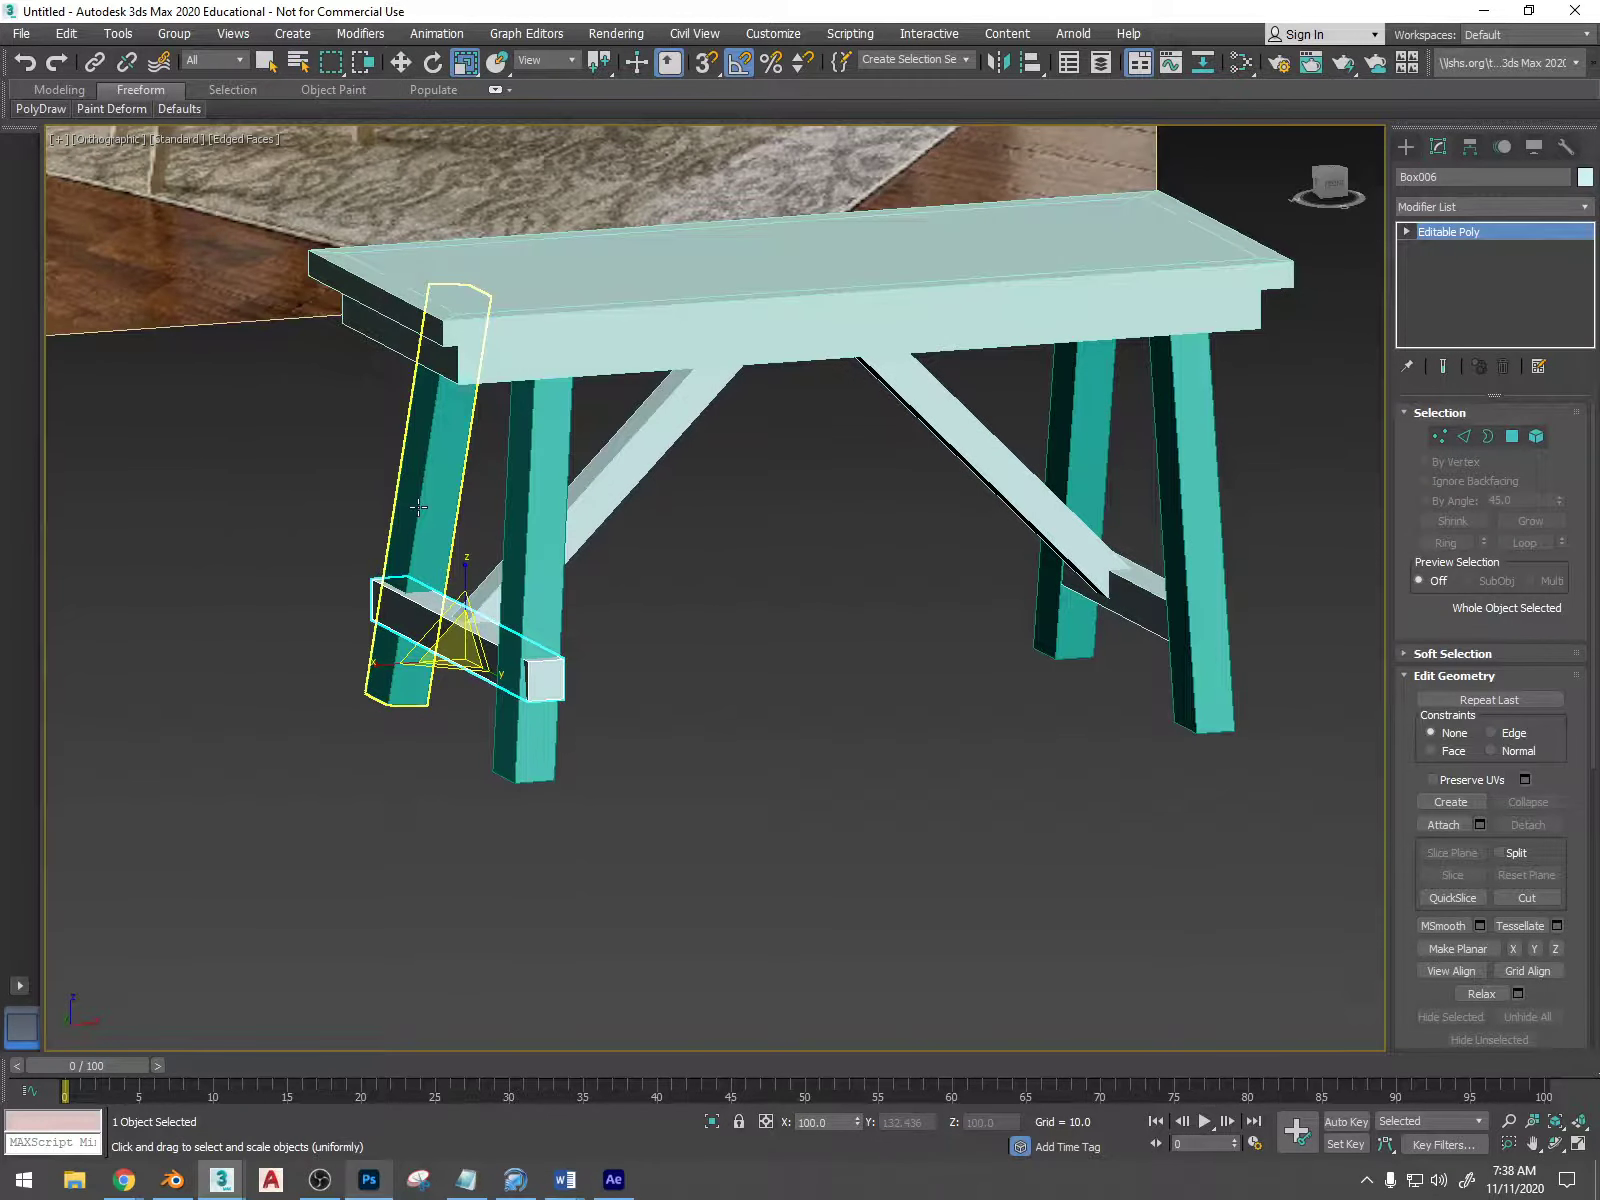
pyautogui.click(418, 508)
pyautogui.press('Delete')
pyautogui.scroll(-2, 418, 508)
# - Try to replace the deleted leg by cloning the reshaped leg rotated 180° about Z and moving the copy to the table's opposite side
pyautogui.keyDown('alt'); pyautogui.moveTo(479, 539); pyautogui.dragTo(974, 598, button='middle'); pyautogui.keyUp('alt')
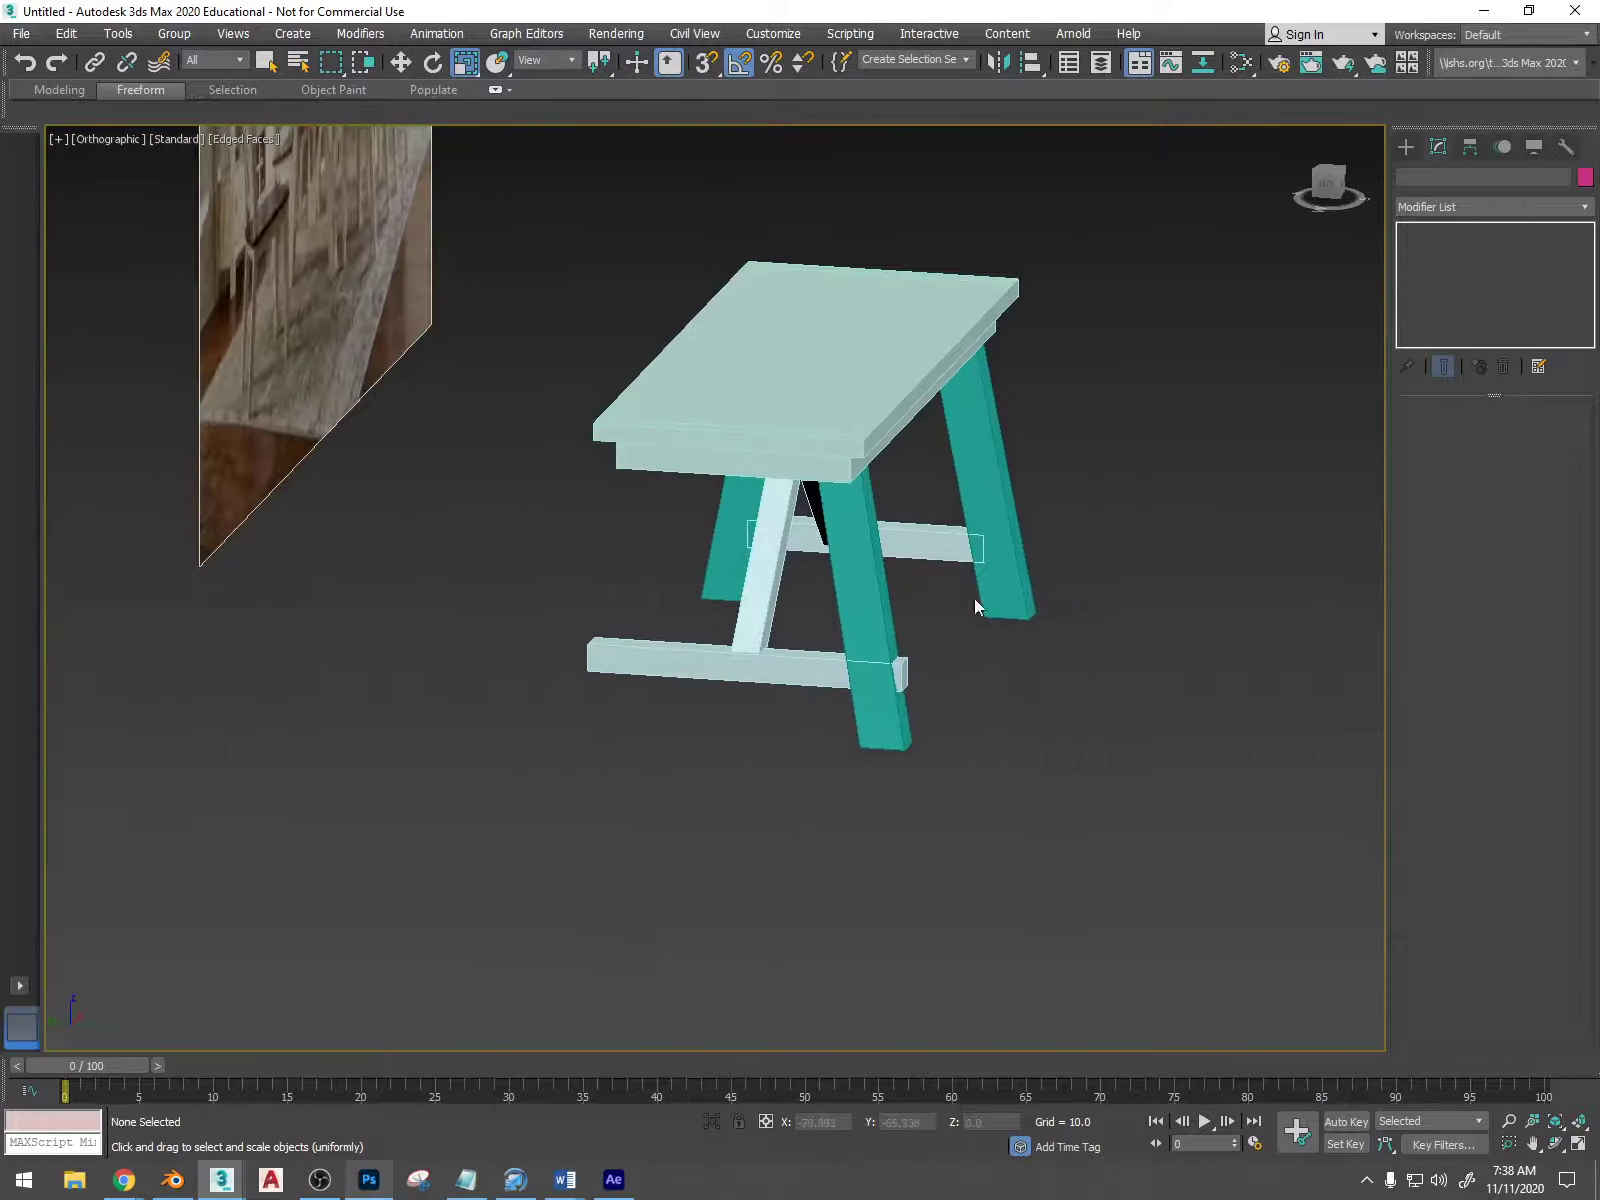
pyautogui.click(857, 572)
pyautogui.press('e')
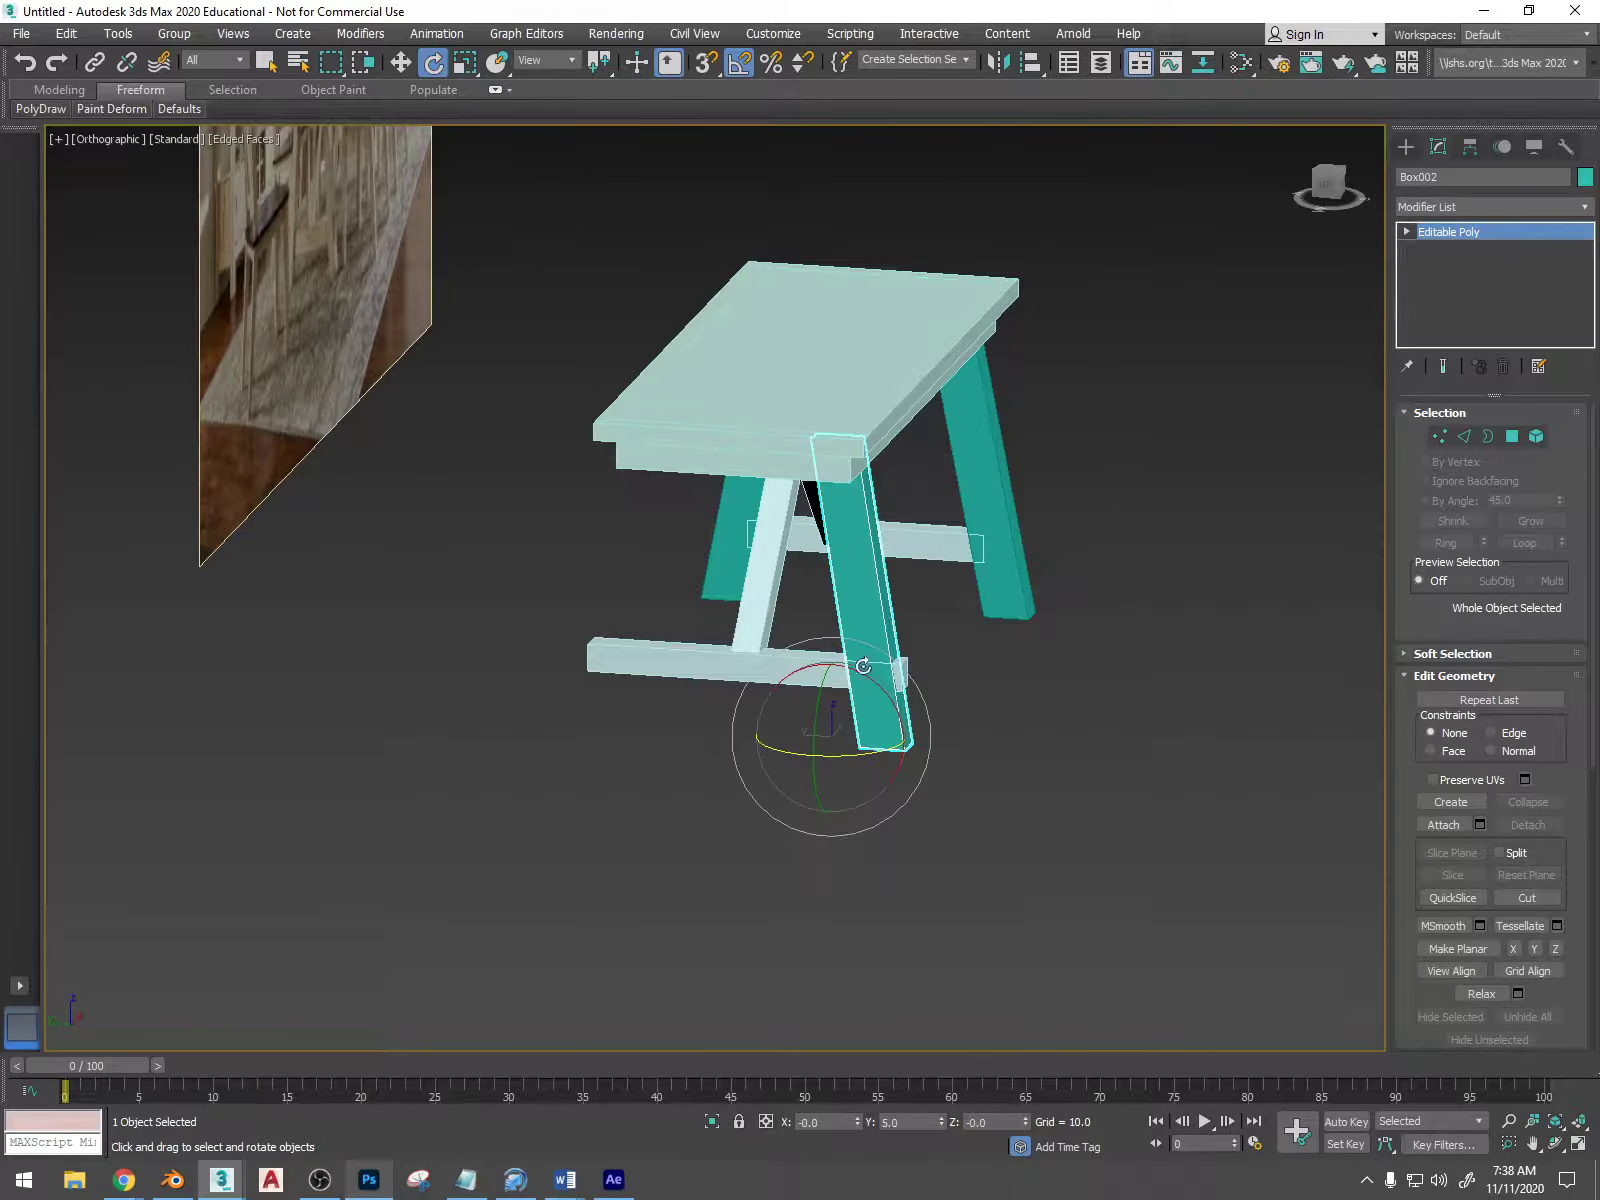
pyautogui.keyDown('shift'); pyautogui.moveTo(850, 750); pyautogui.dragTo(668, 729); pyautogui.keyUp('shift')
pyautogui.press('Return')
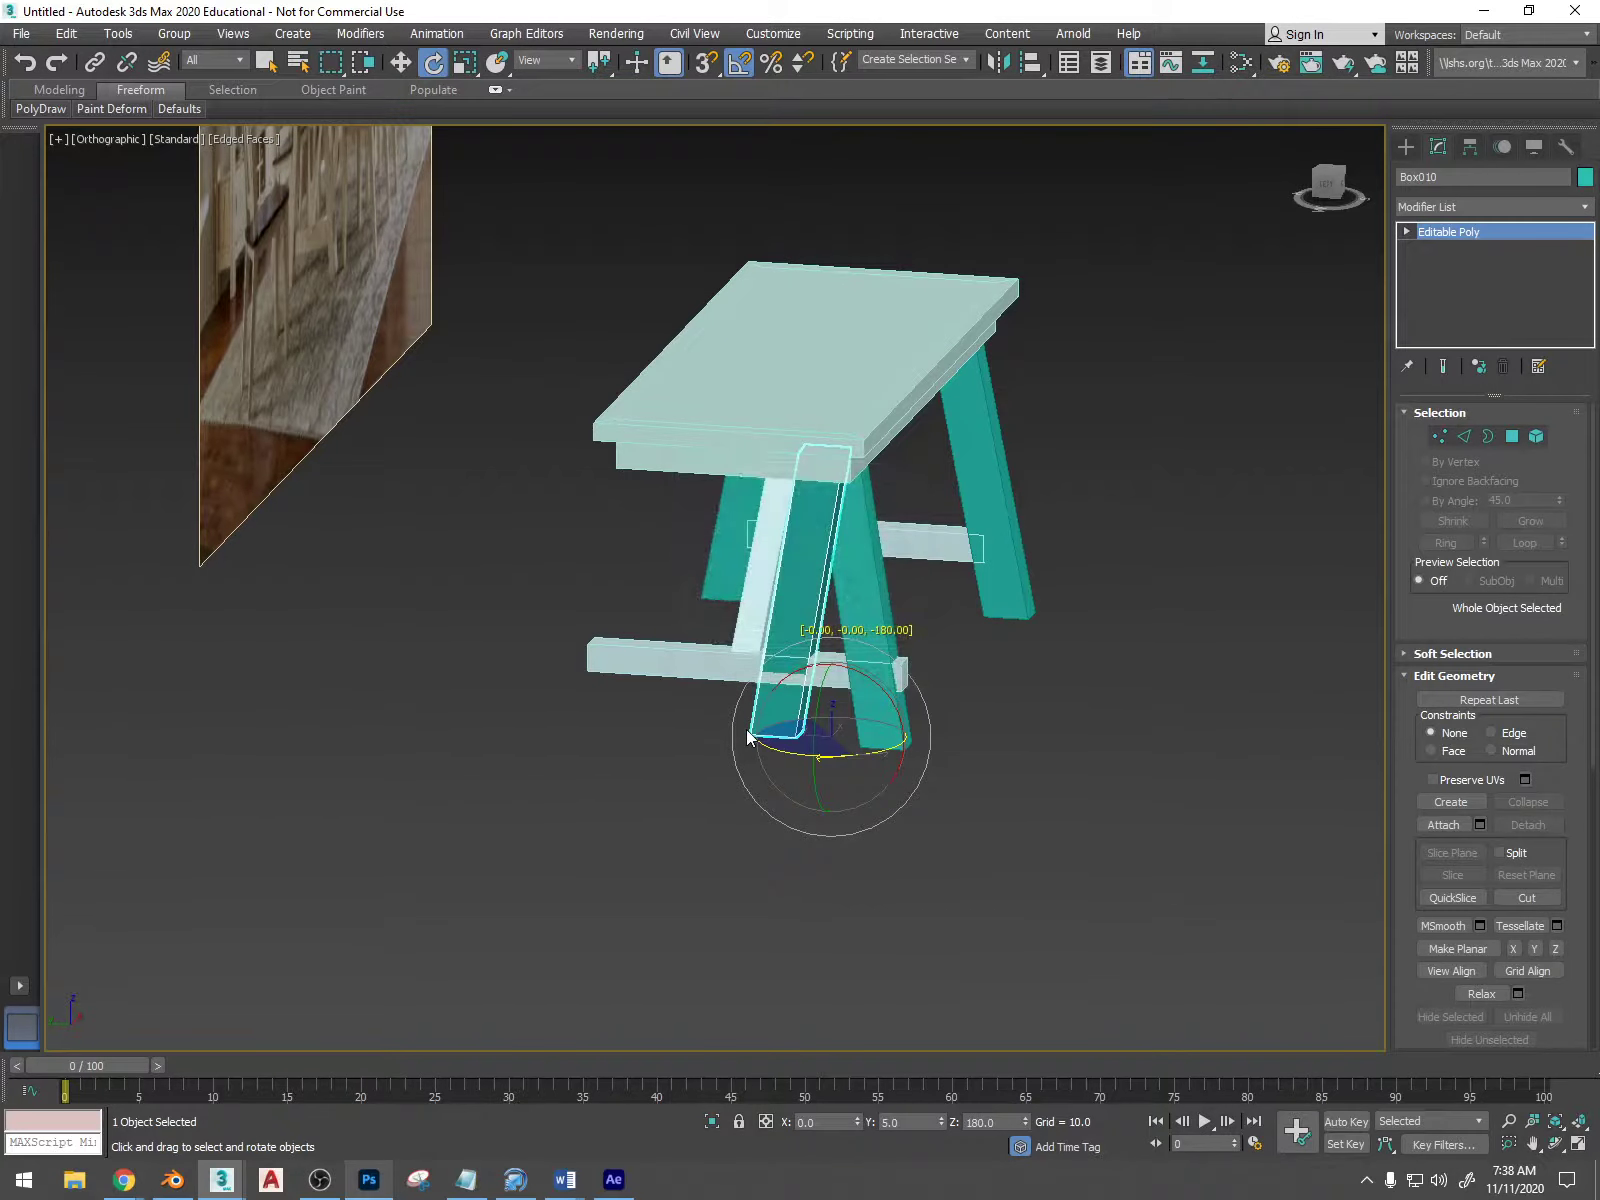
pyautogui.press('w')
pyautogui.moveTo(786, 736); pyautogui.dragTo(605, 708)
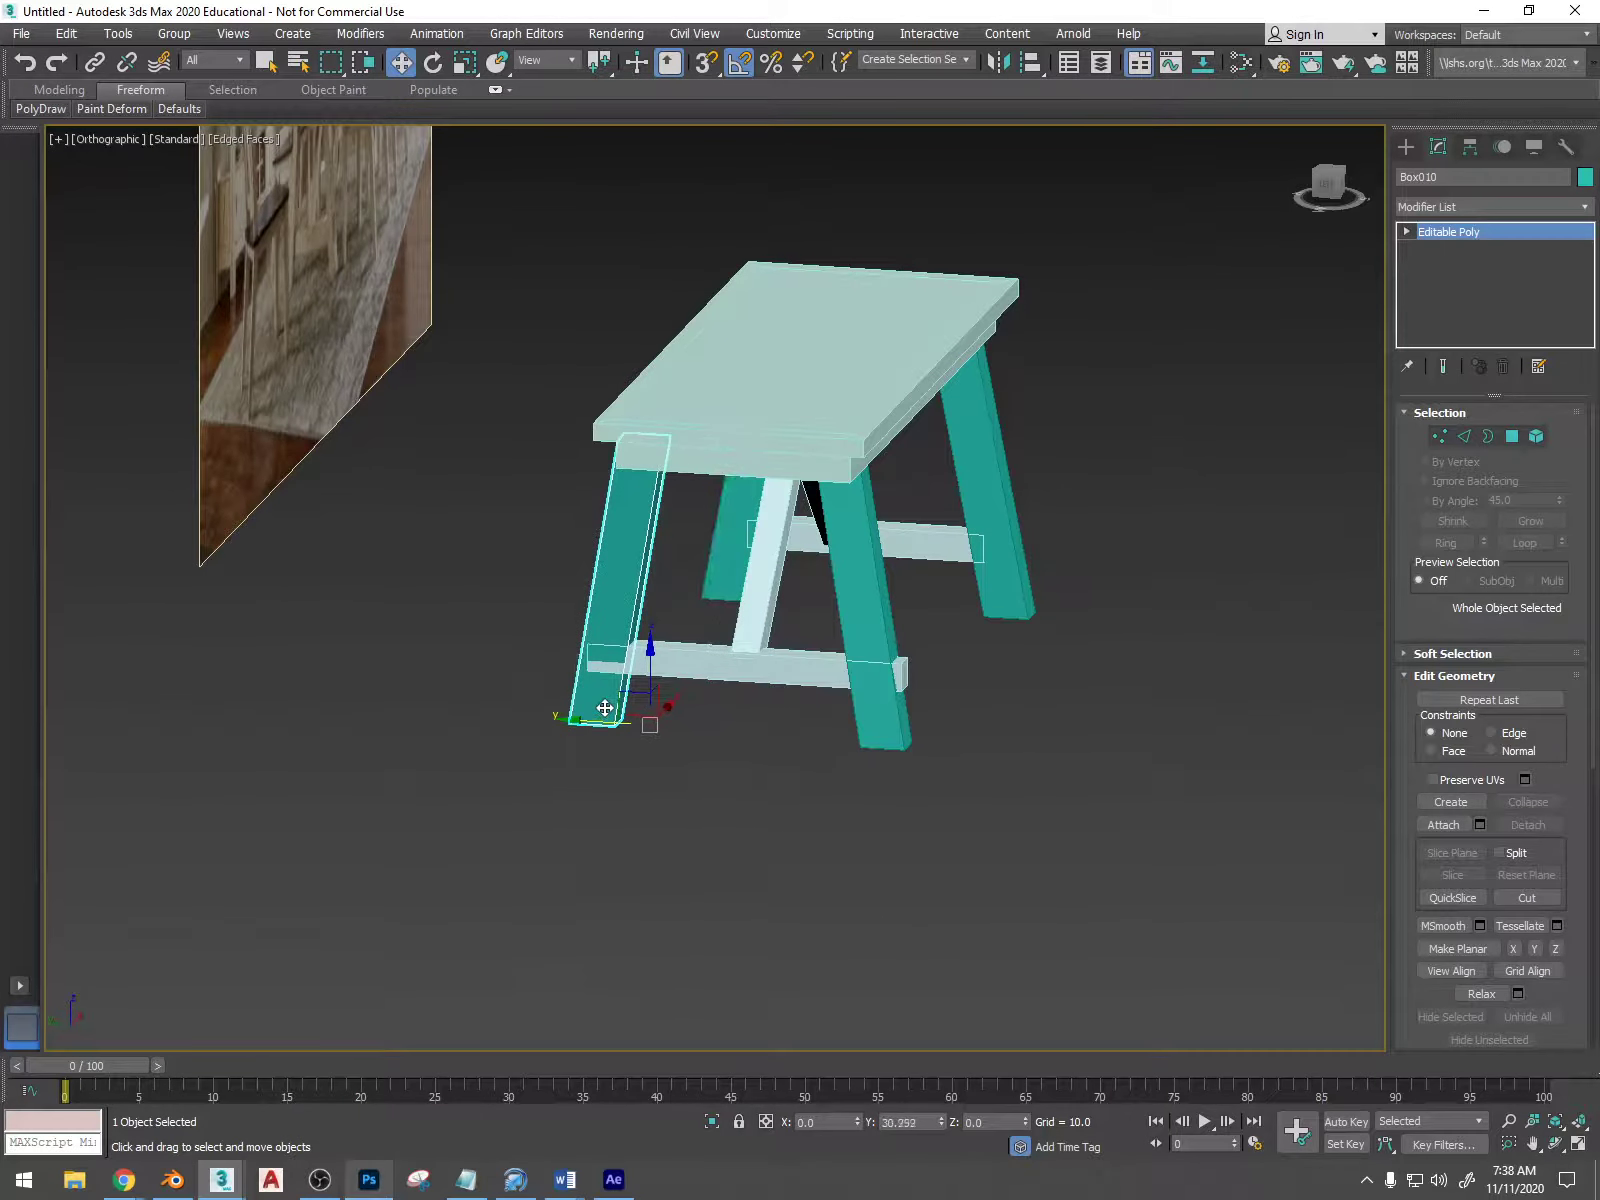
pyautogui.moveTo(654, 706)
pyautogui.keyDown('alt'); pyautogui.mouseDown(button='middle')
pyautogui.moveTo(850, 704)
pyautogui.moveTo(850, 689)
pyautogui.moveTo(660, 715)
pyautogui.mouseUp(button='middle'); pyautogui.keyUp('alt')
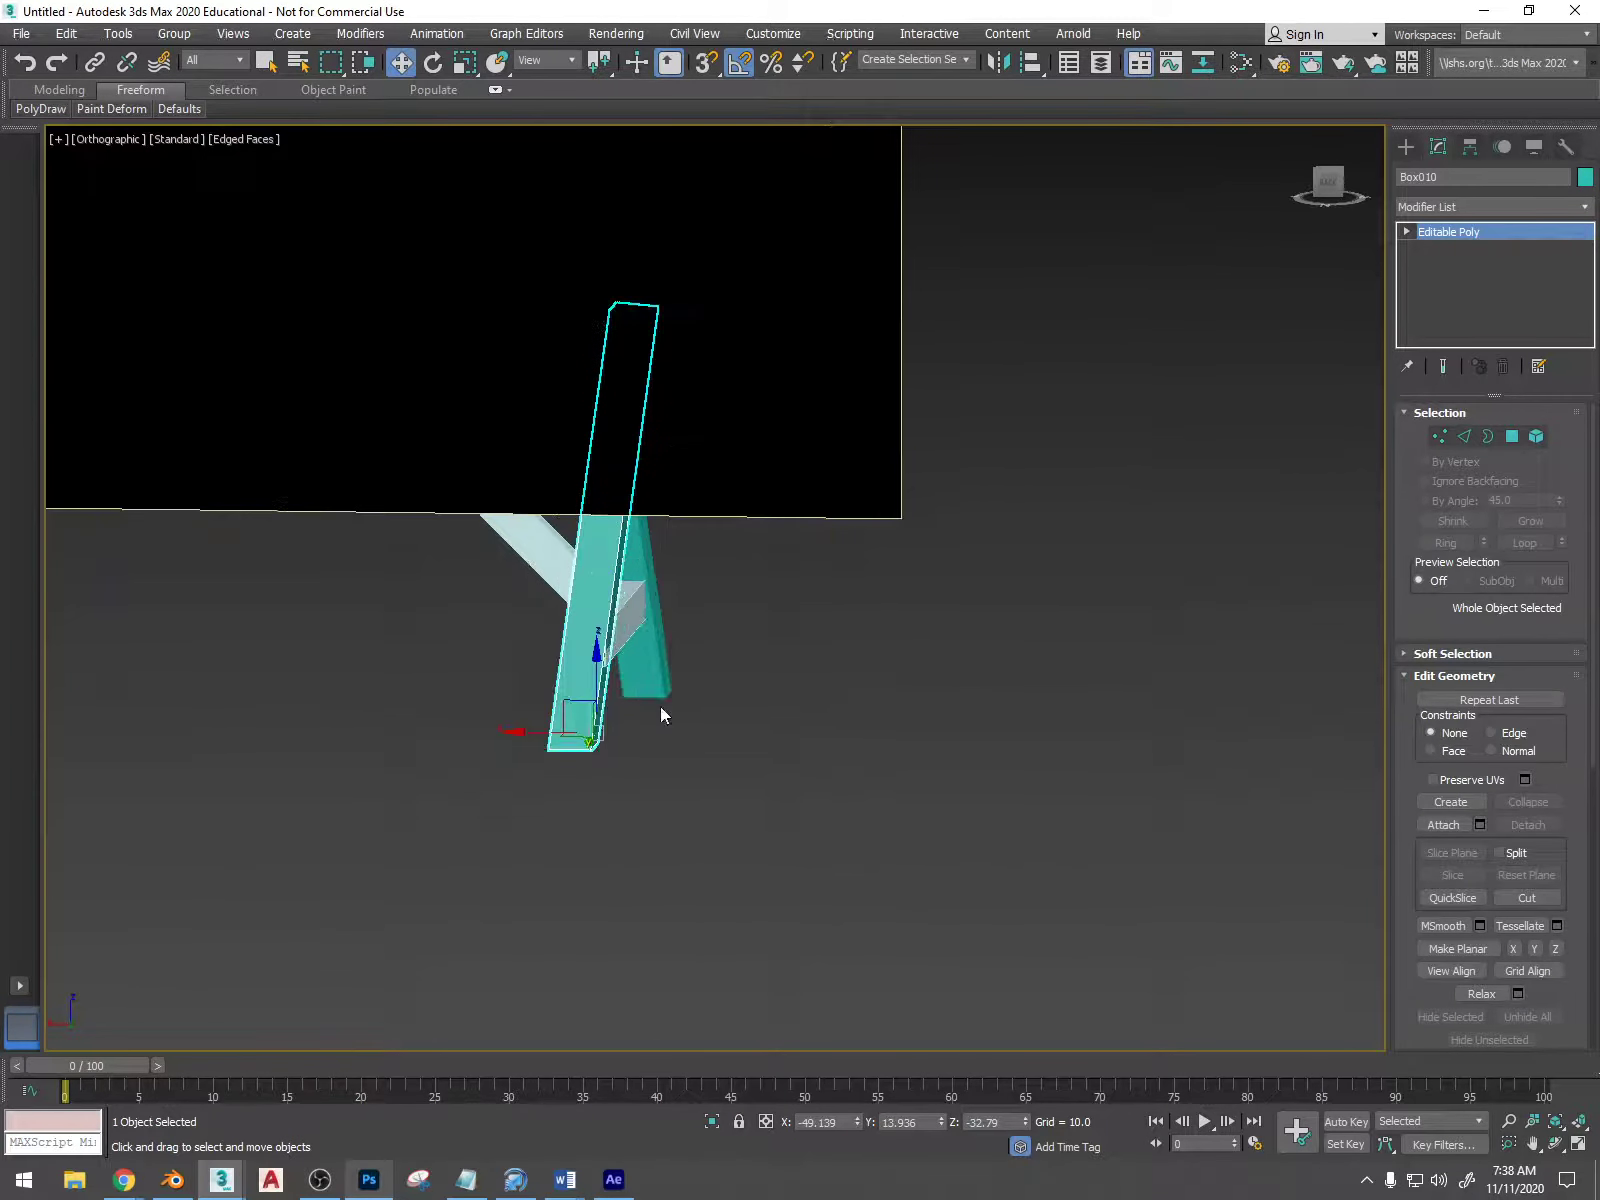
# - Try to rotate the copied leg about its foot to match the original's tilt, undo the rotation and discard the copy
pyautogui.press('e')
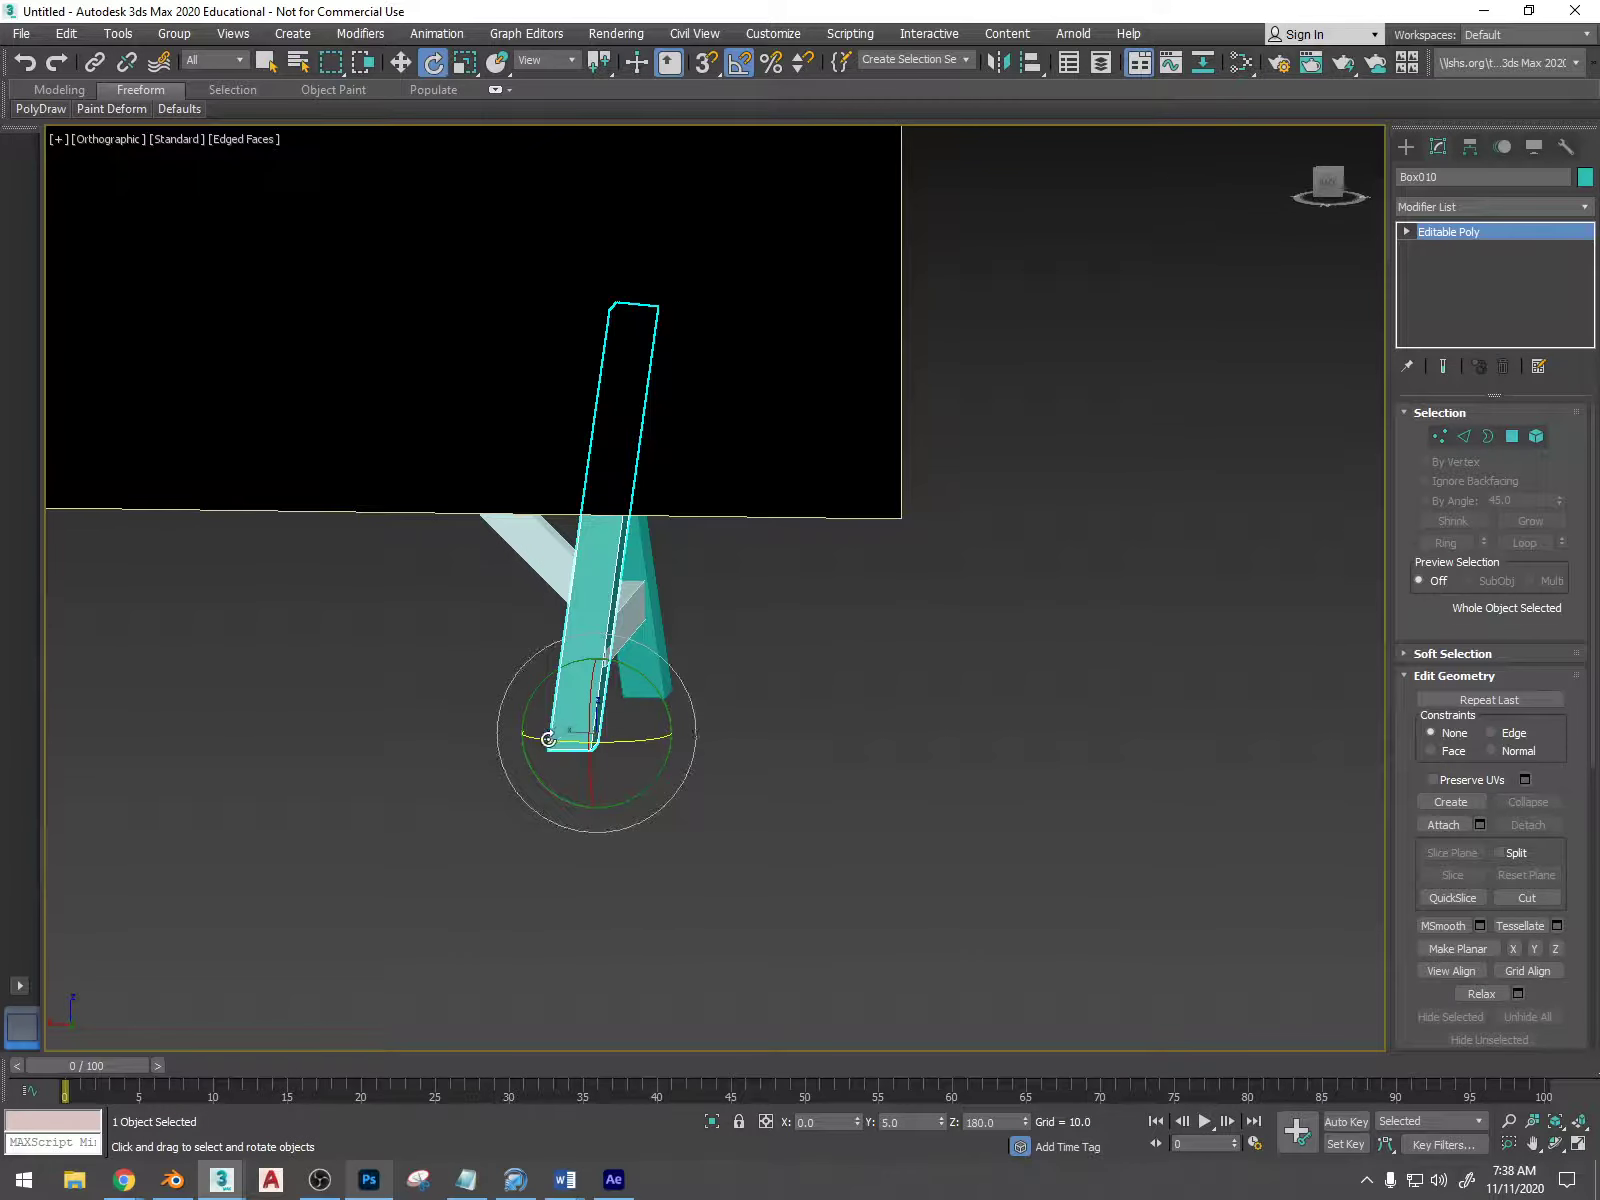
pyautogui.moveTo(565, 737); pyautogui.dragTo(728, 743)
pyautogui.keyDown('alt'); pyautogui.moveTo(728, 743); pyautogui.dragTo(857, 666, button='middle'); pyautogui.keyUp('alt')
pyautogui.moveTo(571, 700); pyautogui.dragTo(563, 686)
pyautogui.keyDown('alt'); pyautogui.moveTo(770, 668); pyautogui.dragTo(576, 669, button='middle'); pyautogui.keyUp('alt')
pyautogui.hotkey('ctrl', 'z')
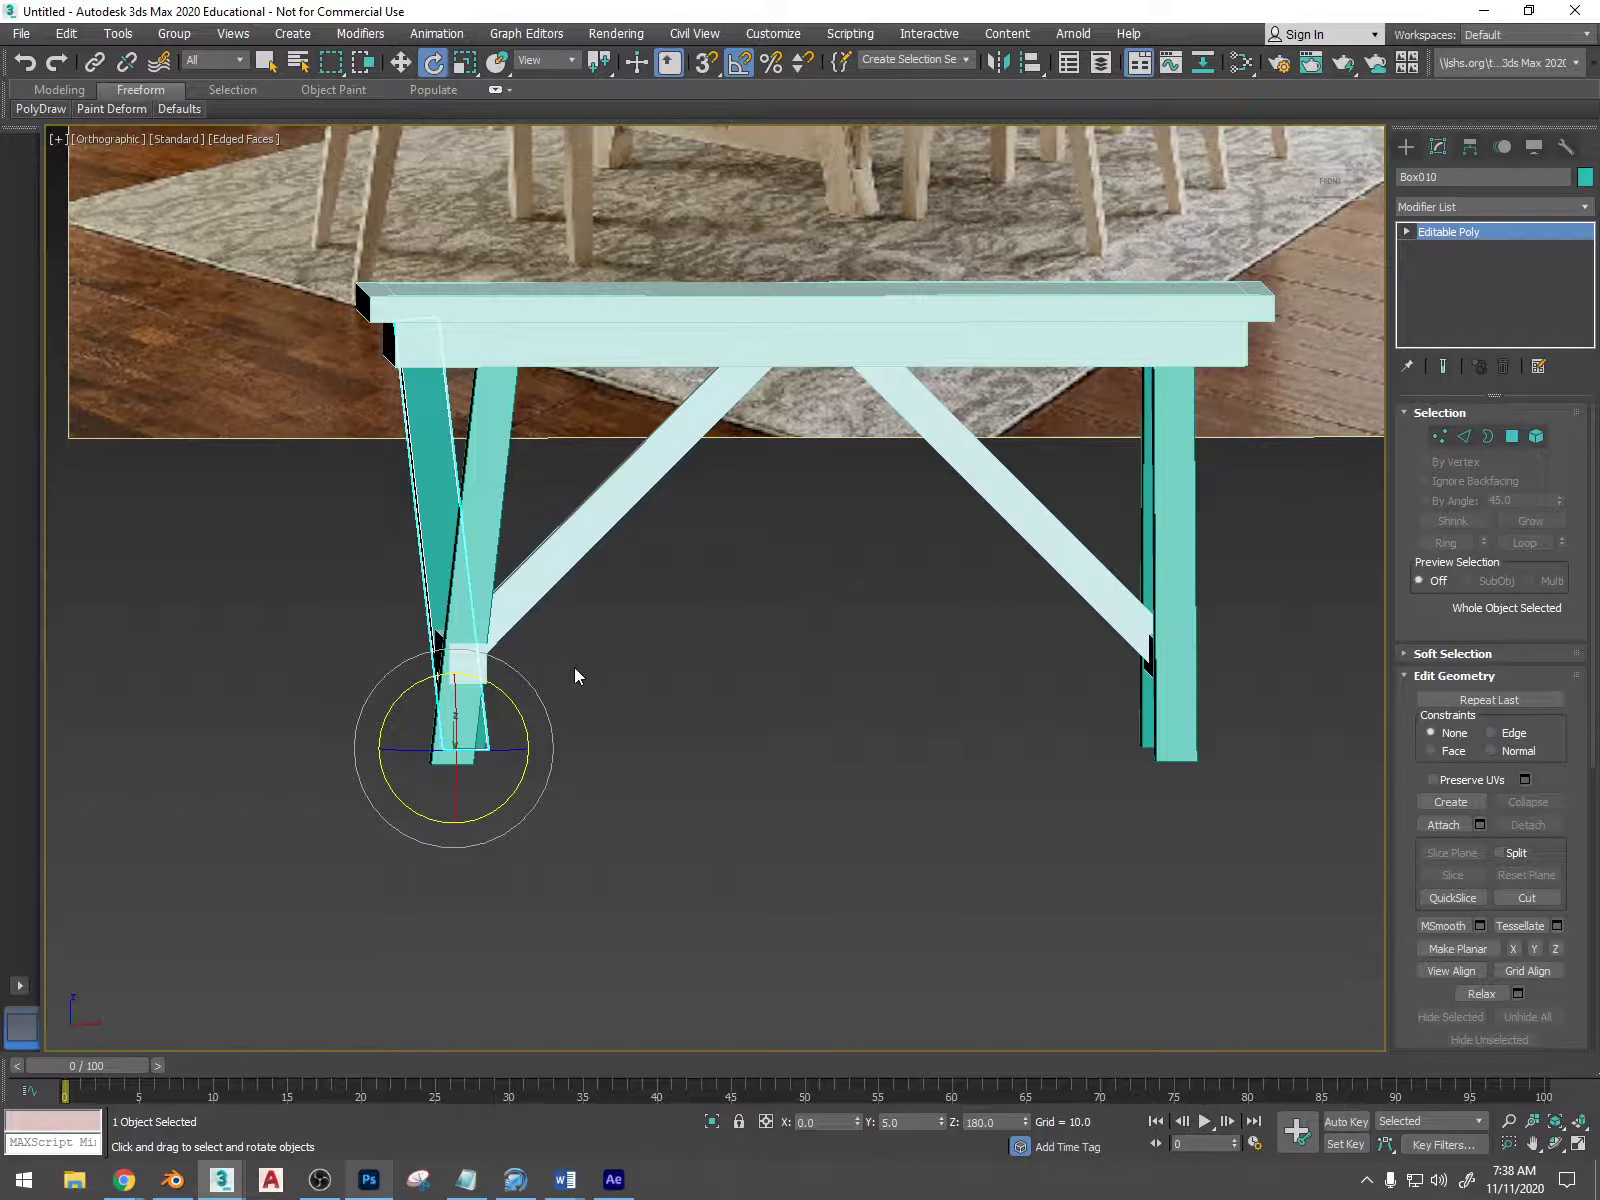
pyautogui.click(572, 666)
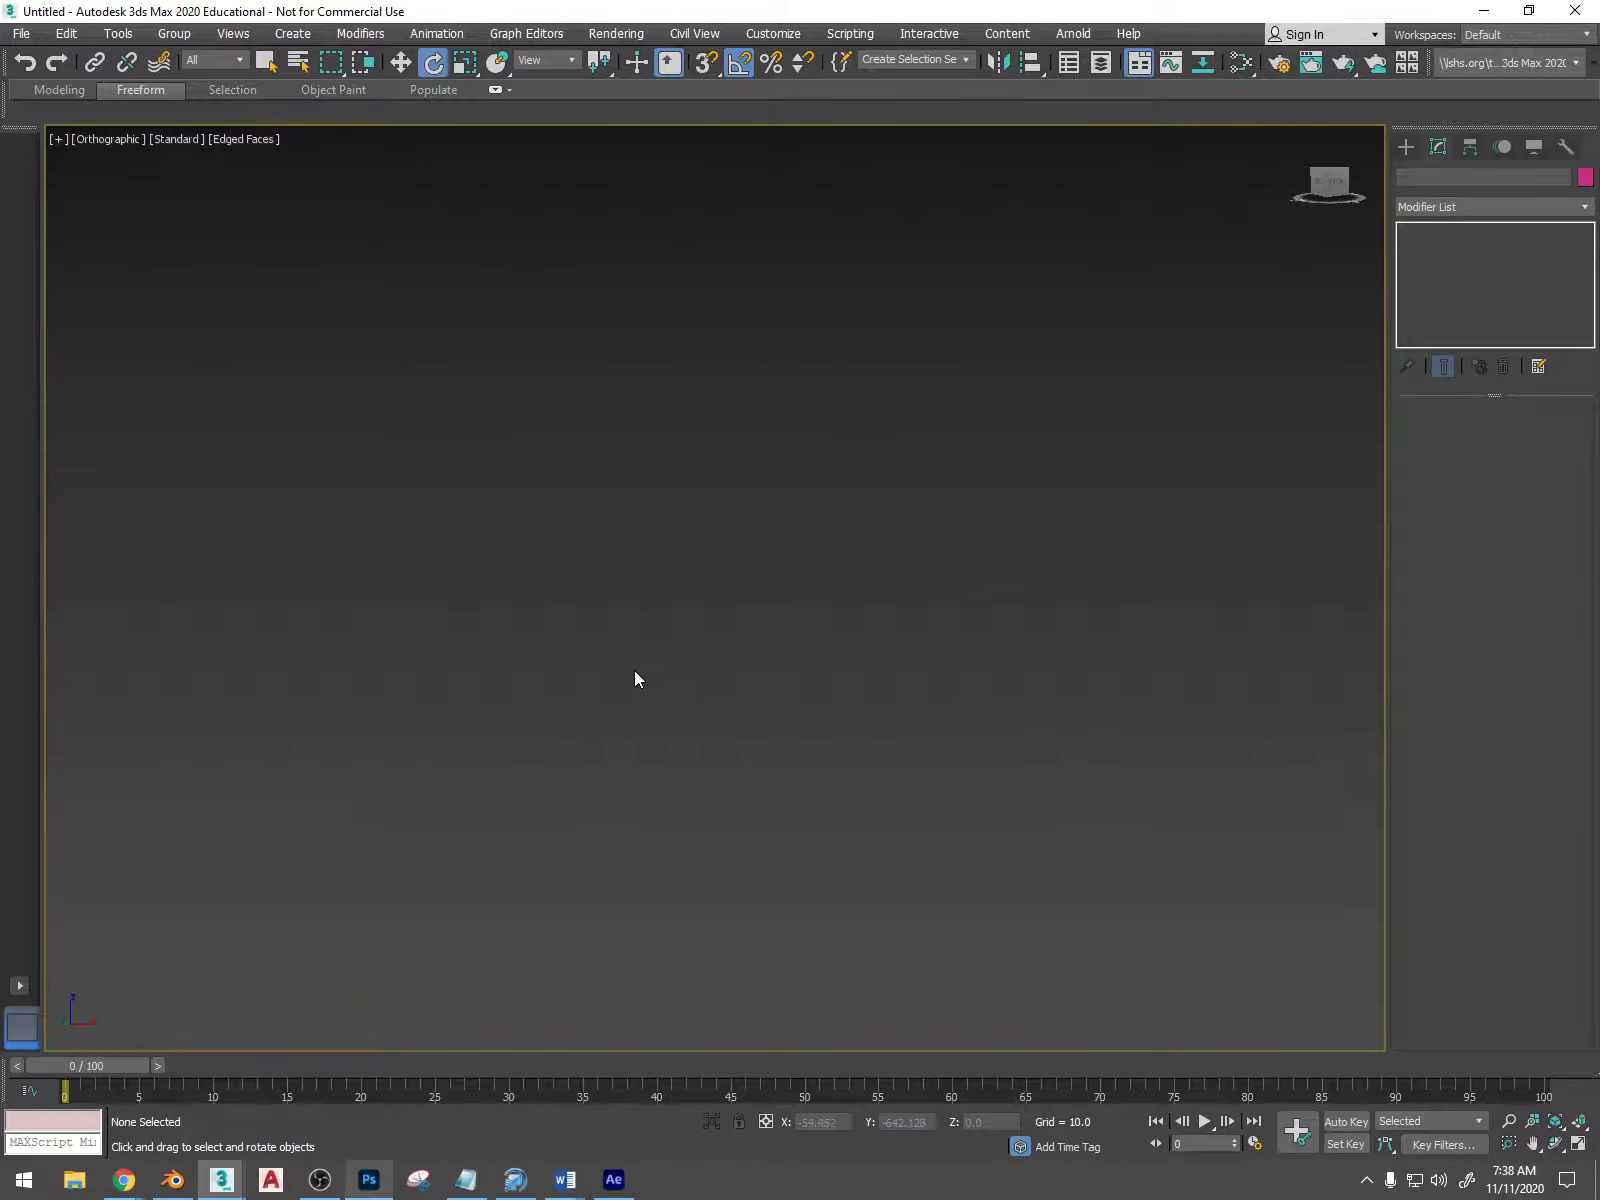
pyautogui.moveTo(634, 670); pyautogui.dragTo(904, 704, button='middle')
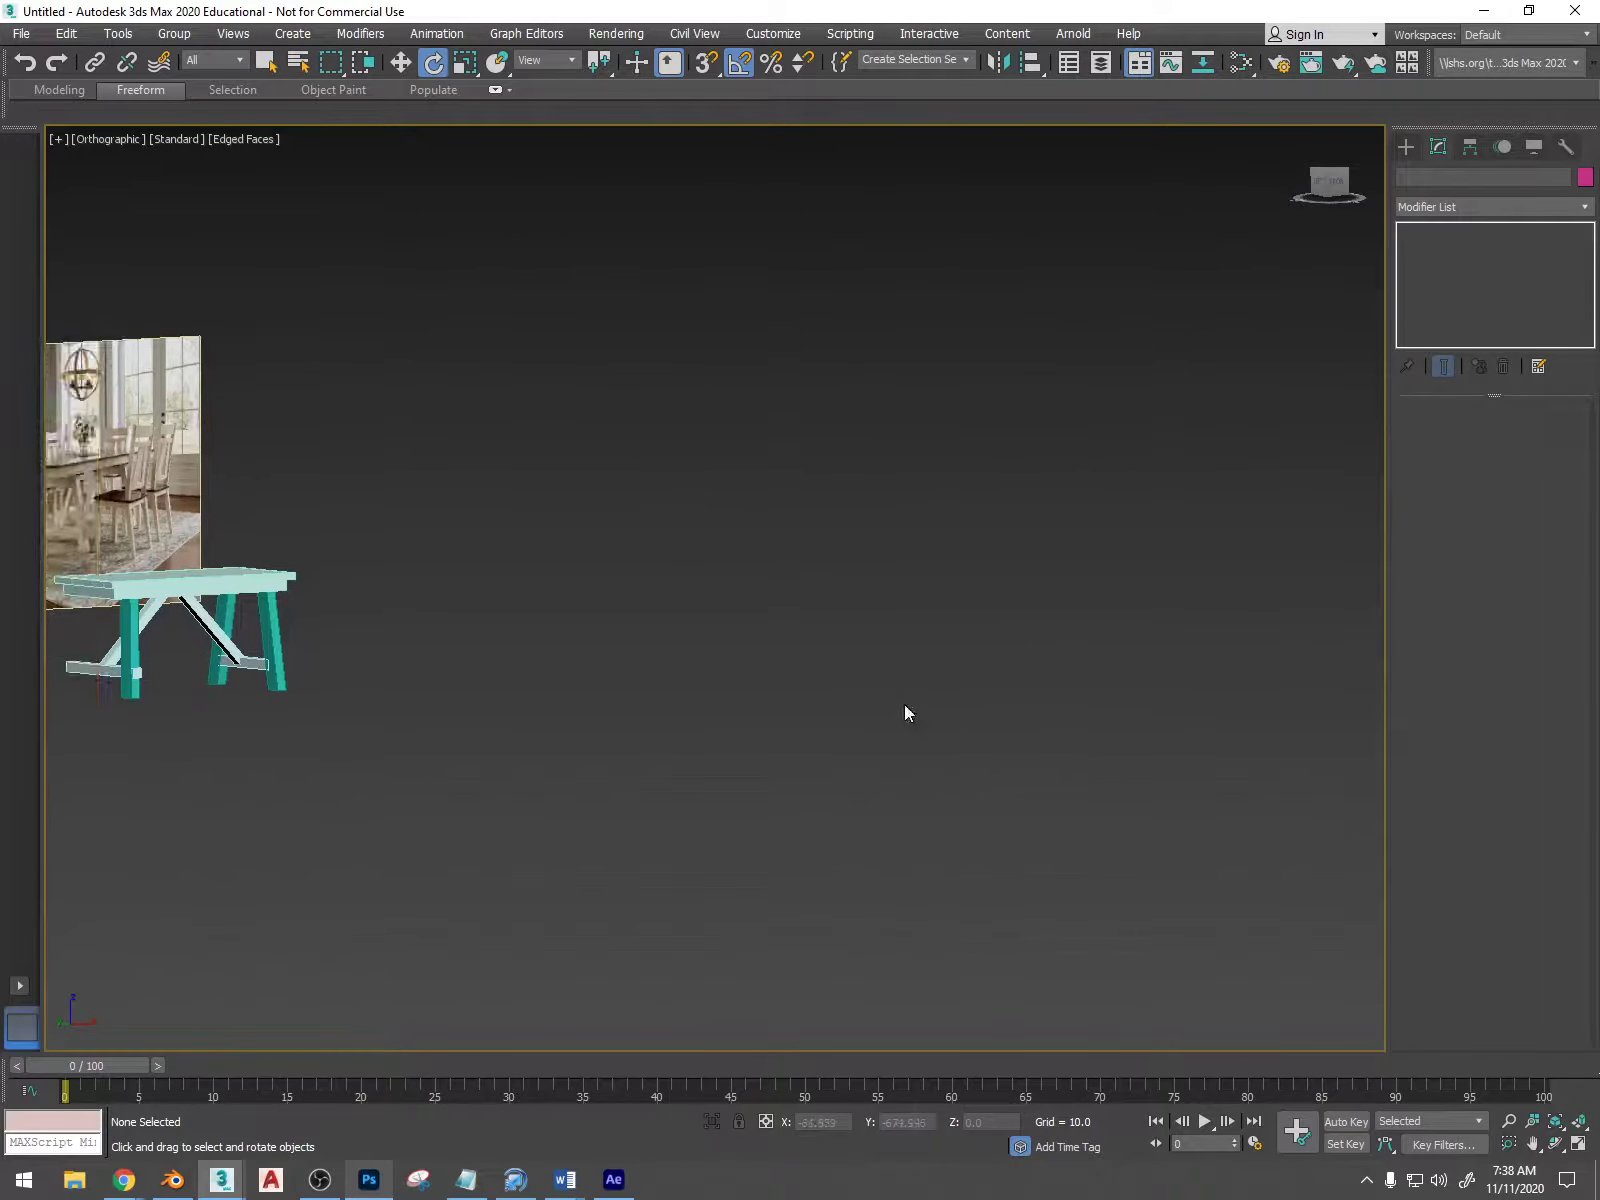
# - Apply a Symmetry modifier to the remaining reshaped leg
pyautogui.press('z')
pyautogui.click(760, 851)
pyautogui.scroll(3, 760, 851)
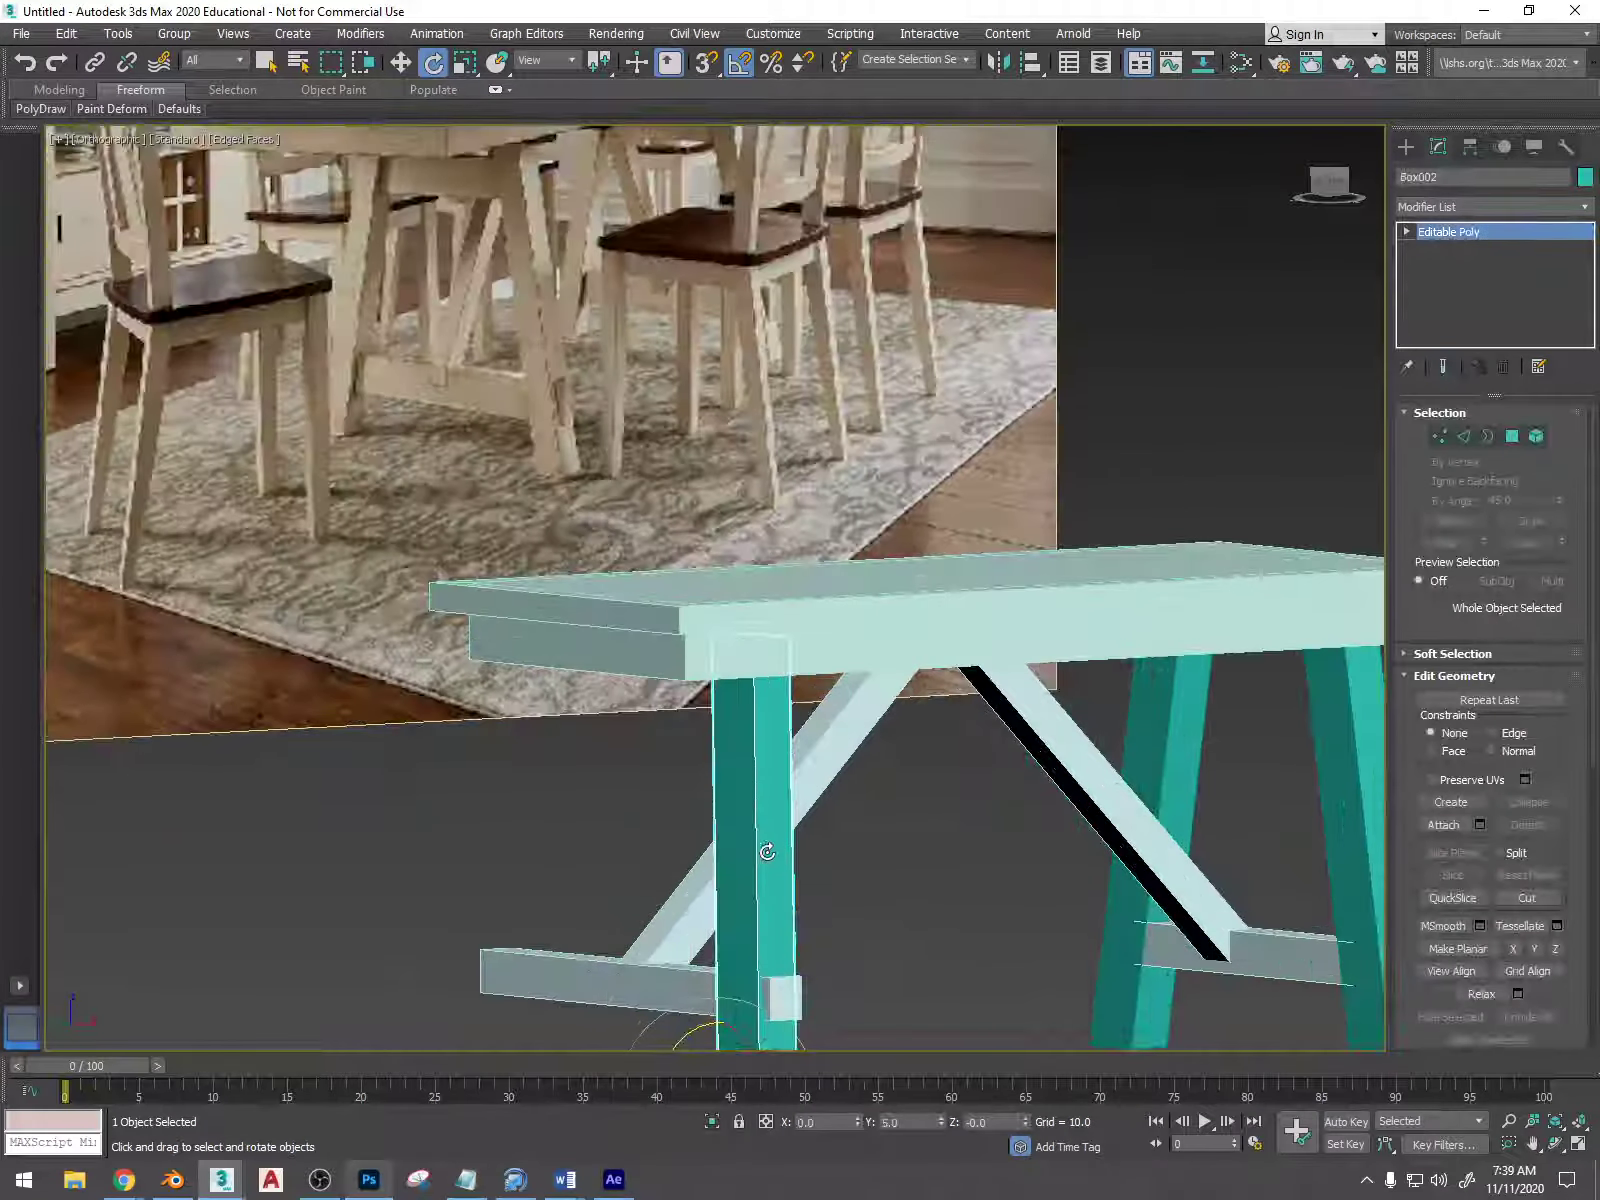
pyautogui.moveTo(764, 850); pyautogui.dragTo(790, 636, button='middle')
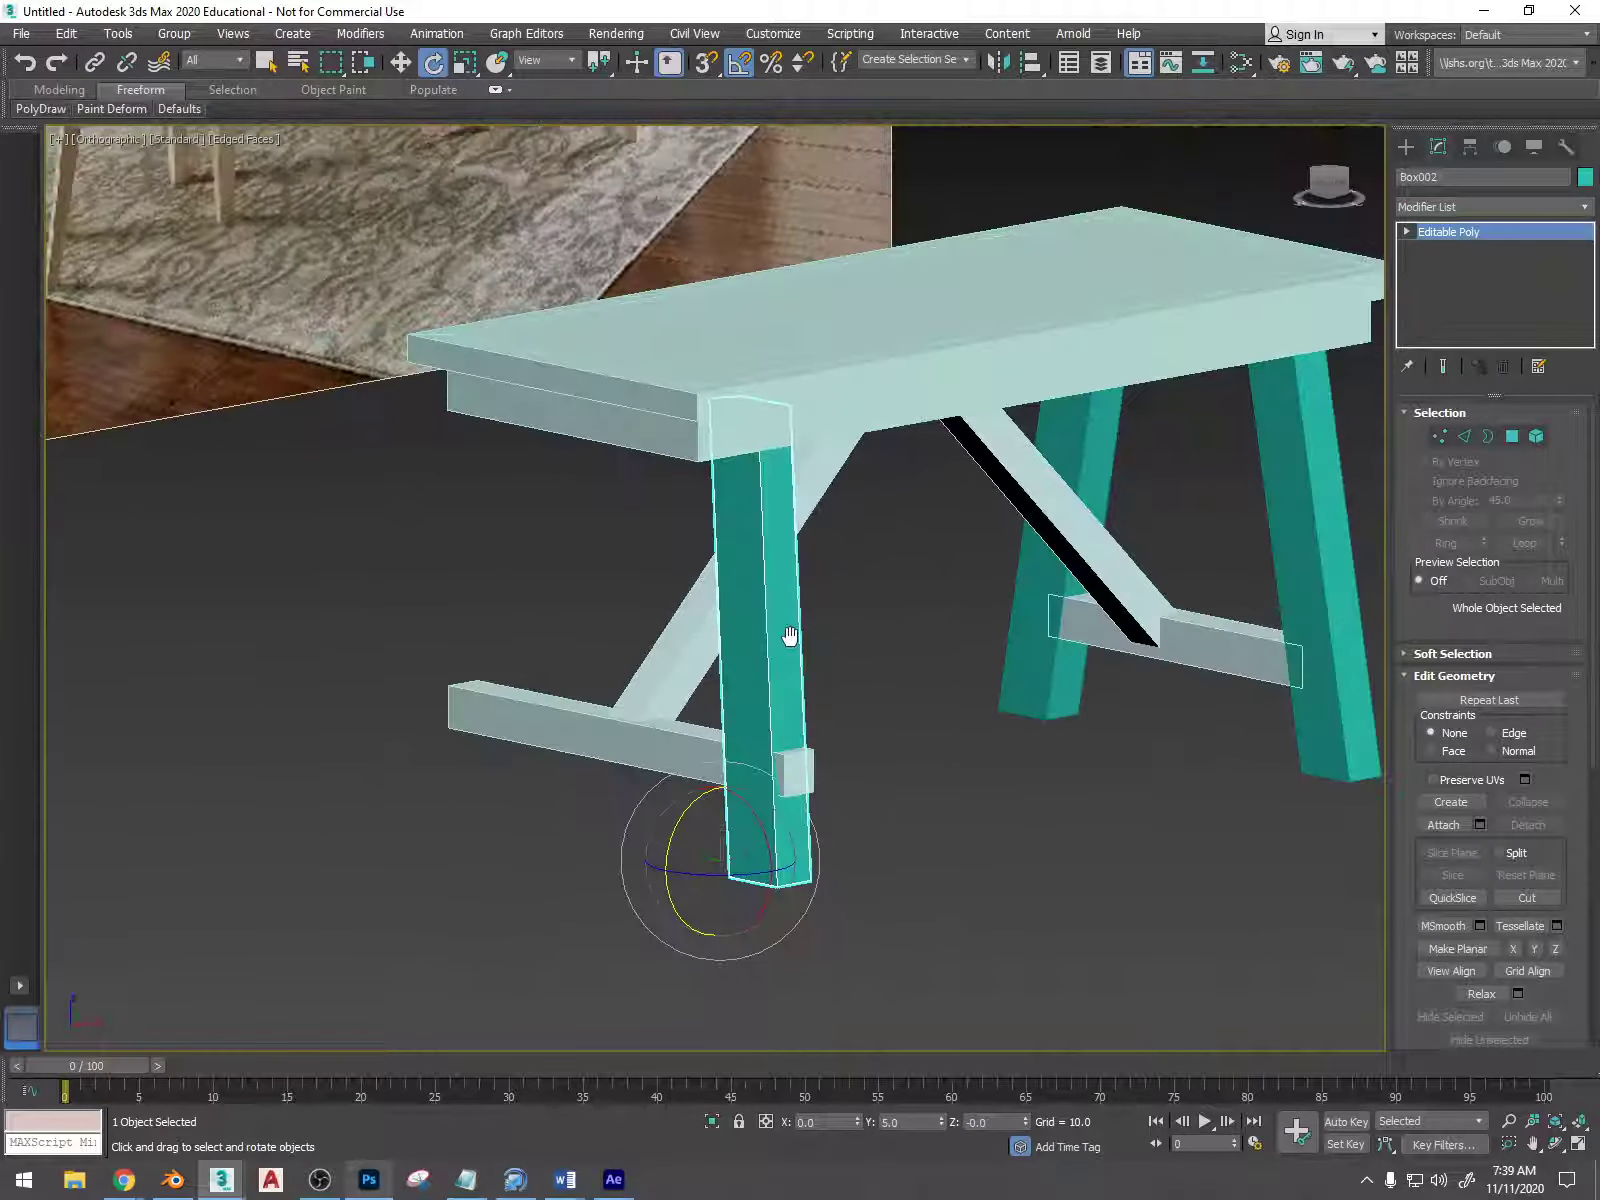
pyautogui.click(1471, 205)
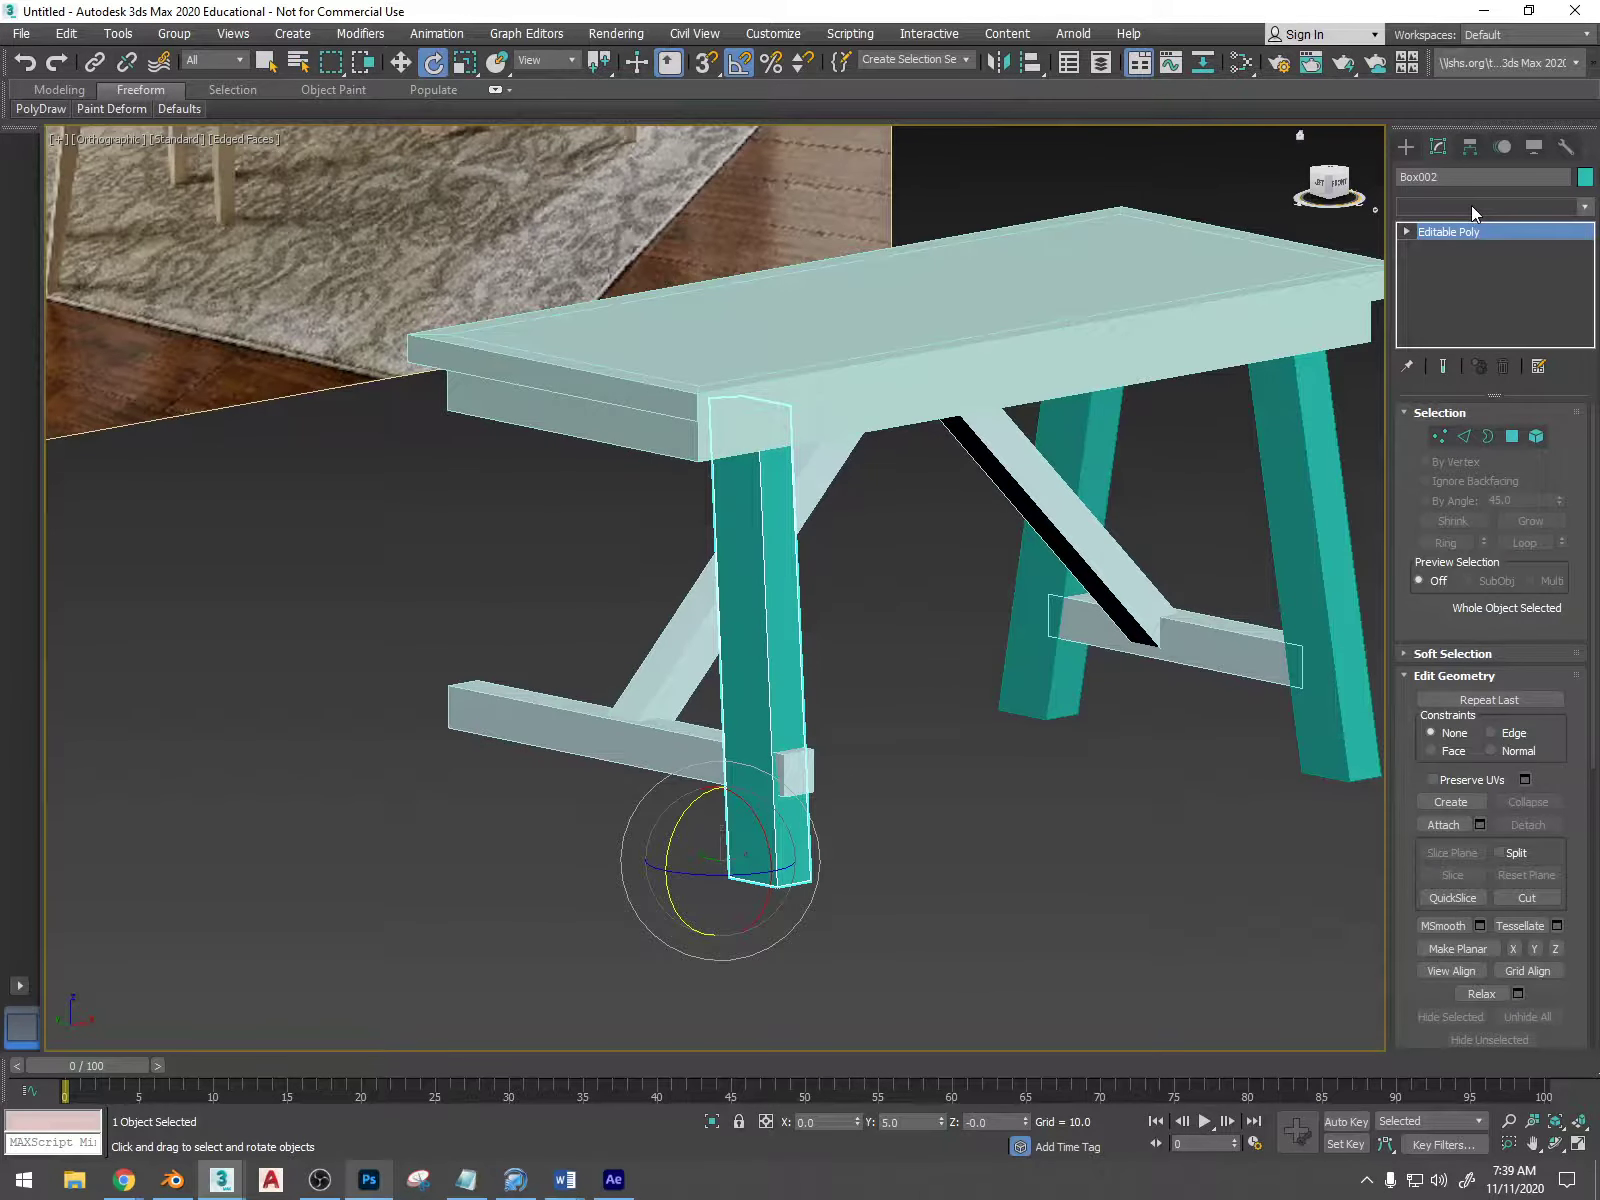
pyautogui.write('sy')
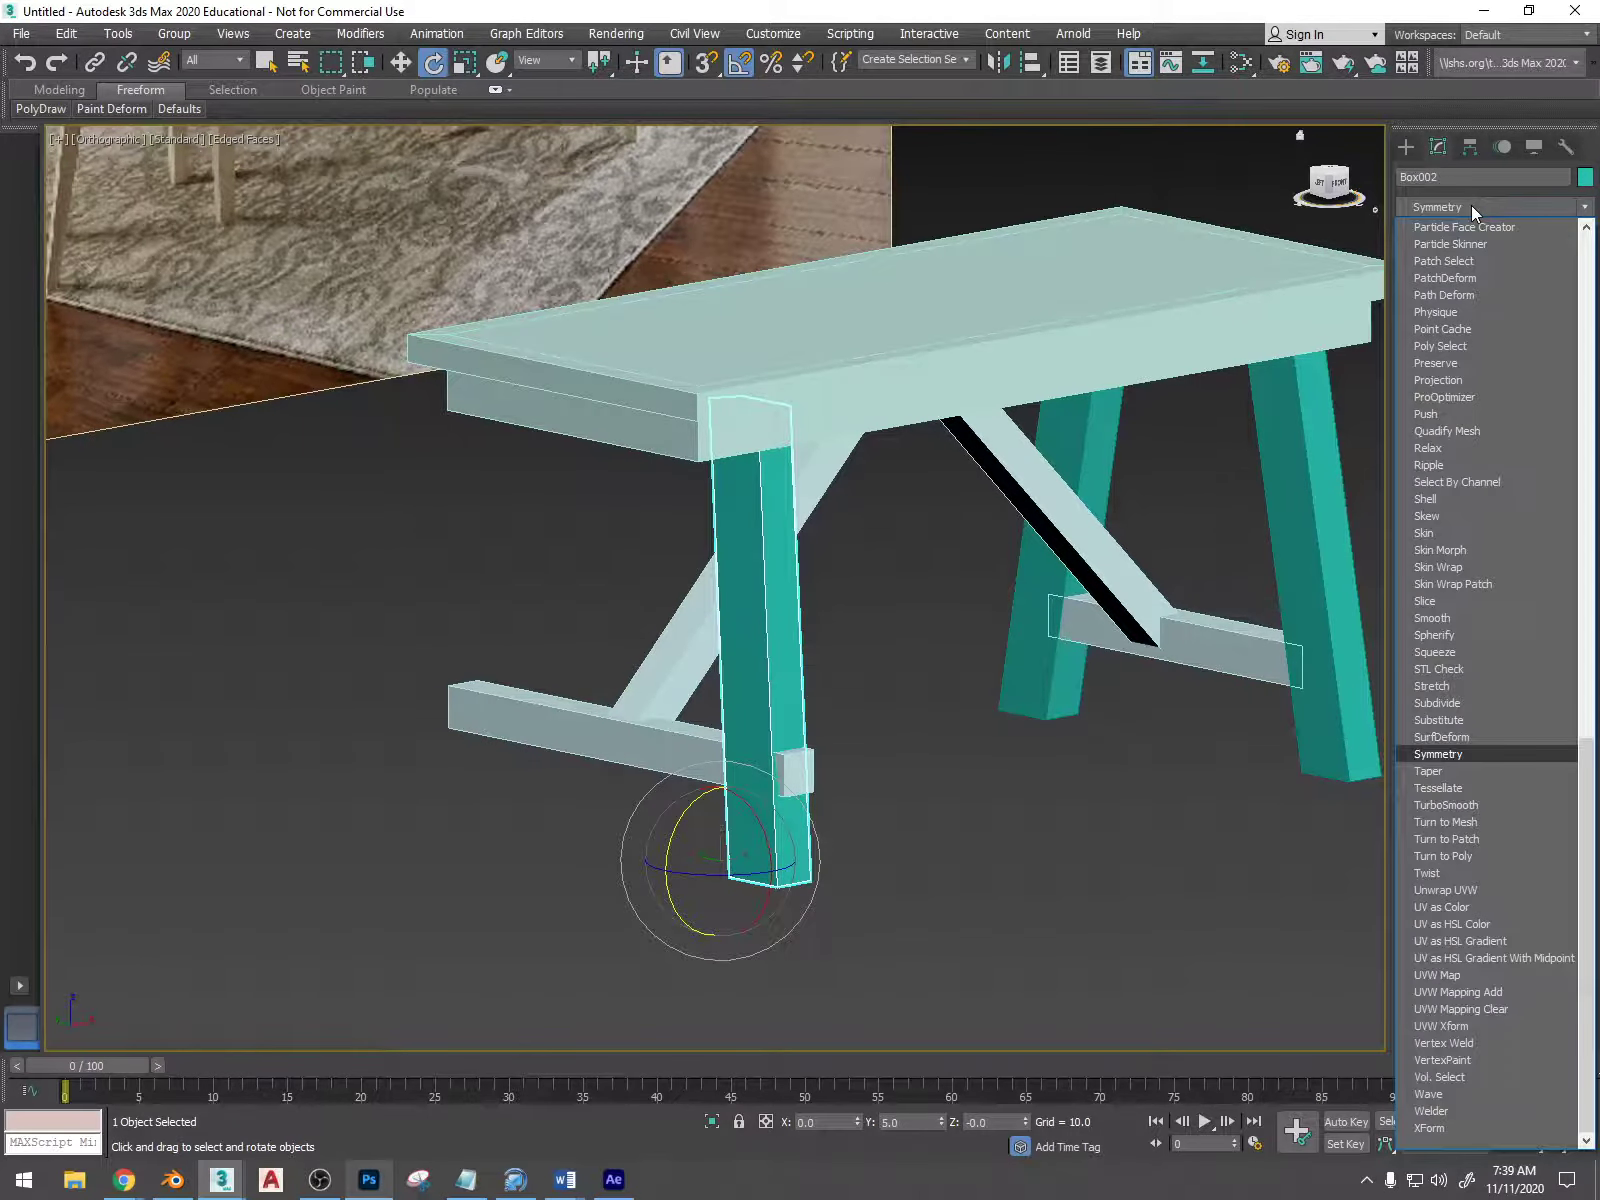
pyautogui.press('Return')
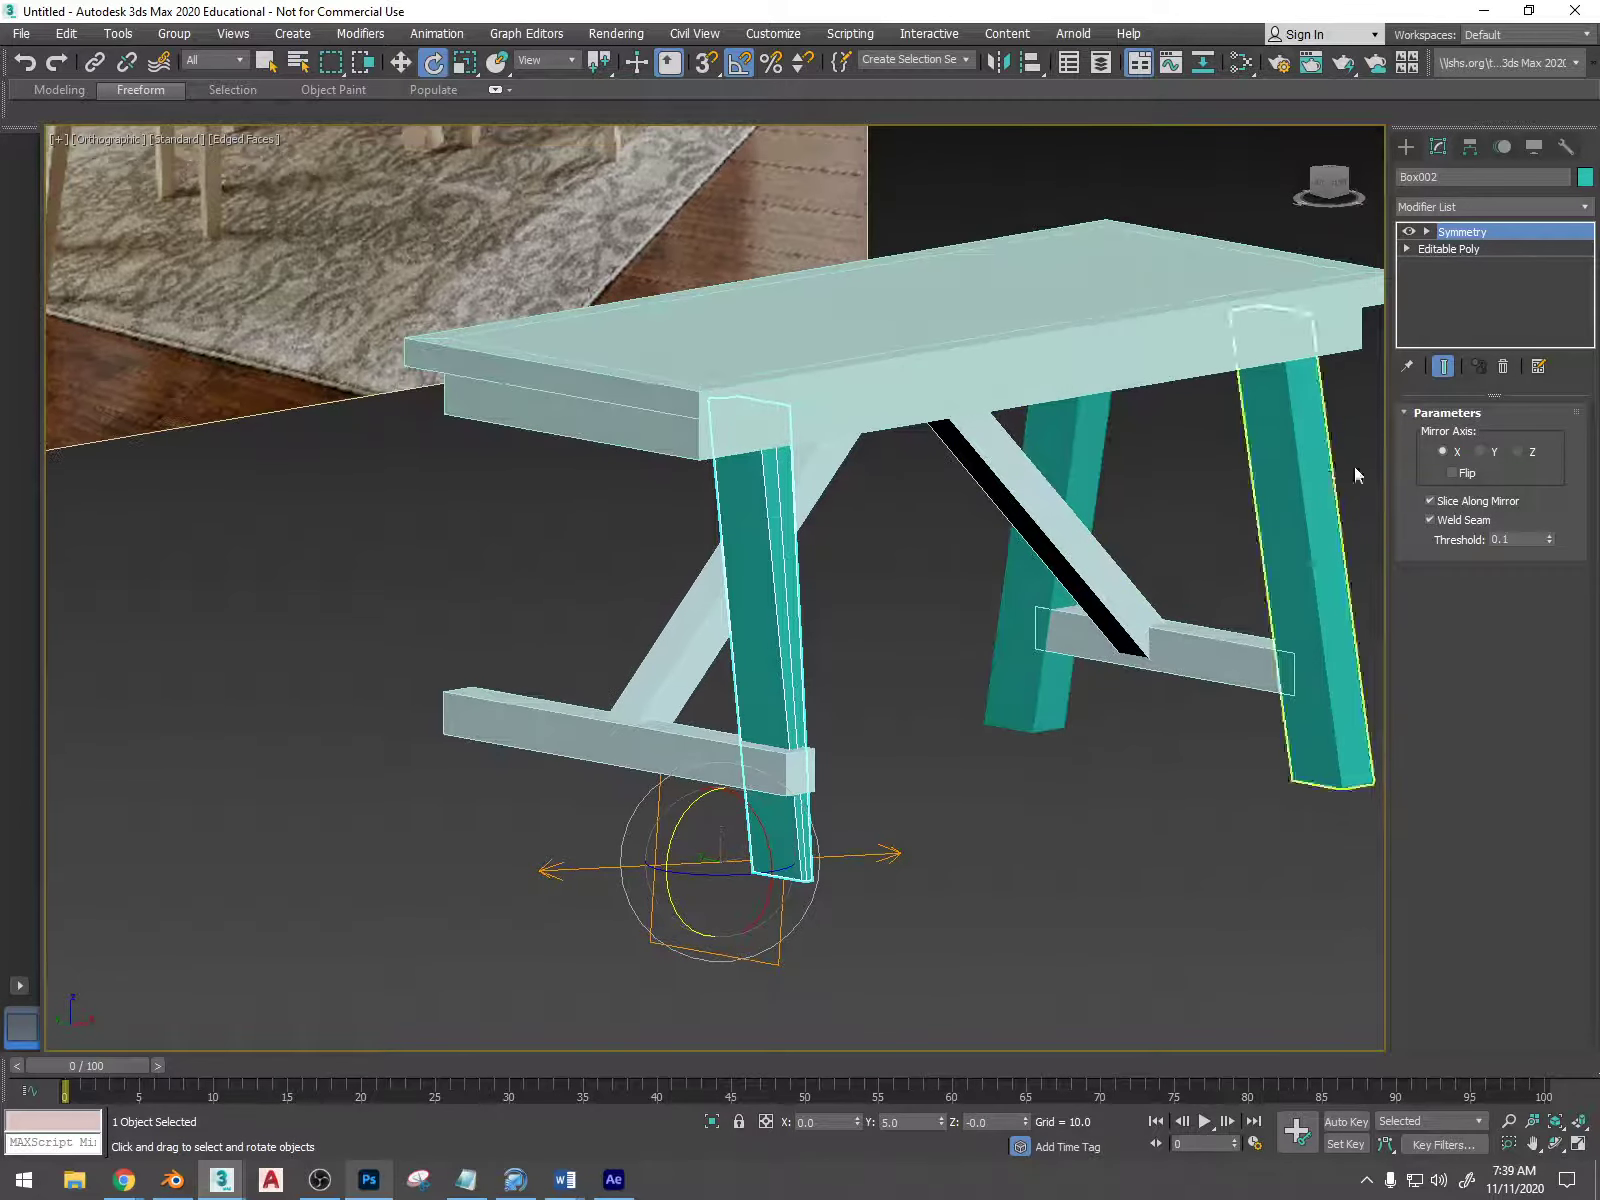
# - Mirror the leg along Y with Flip enabled and move the symmetry's mirror plane to Y -2.259, midway under the table
pyautogui.click(1427, 232)
pyautogui.click(1466, 250)
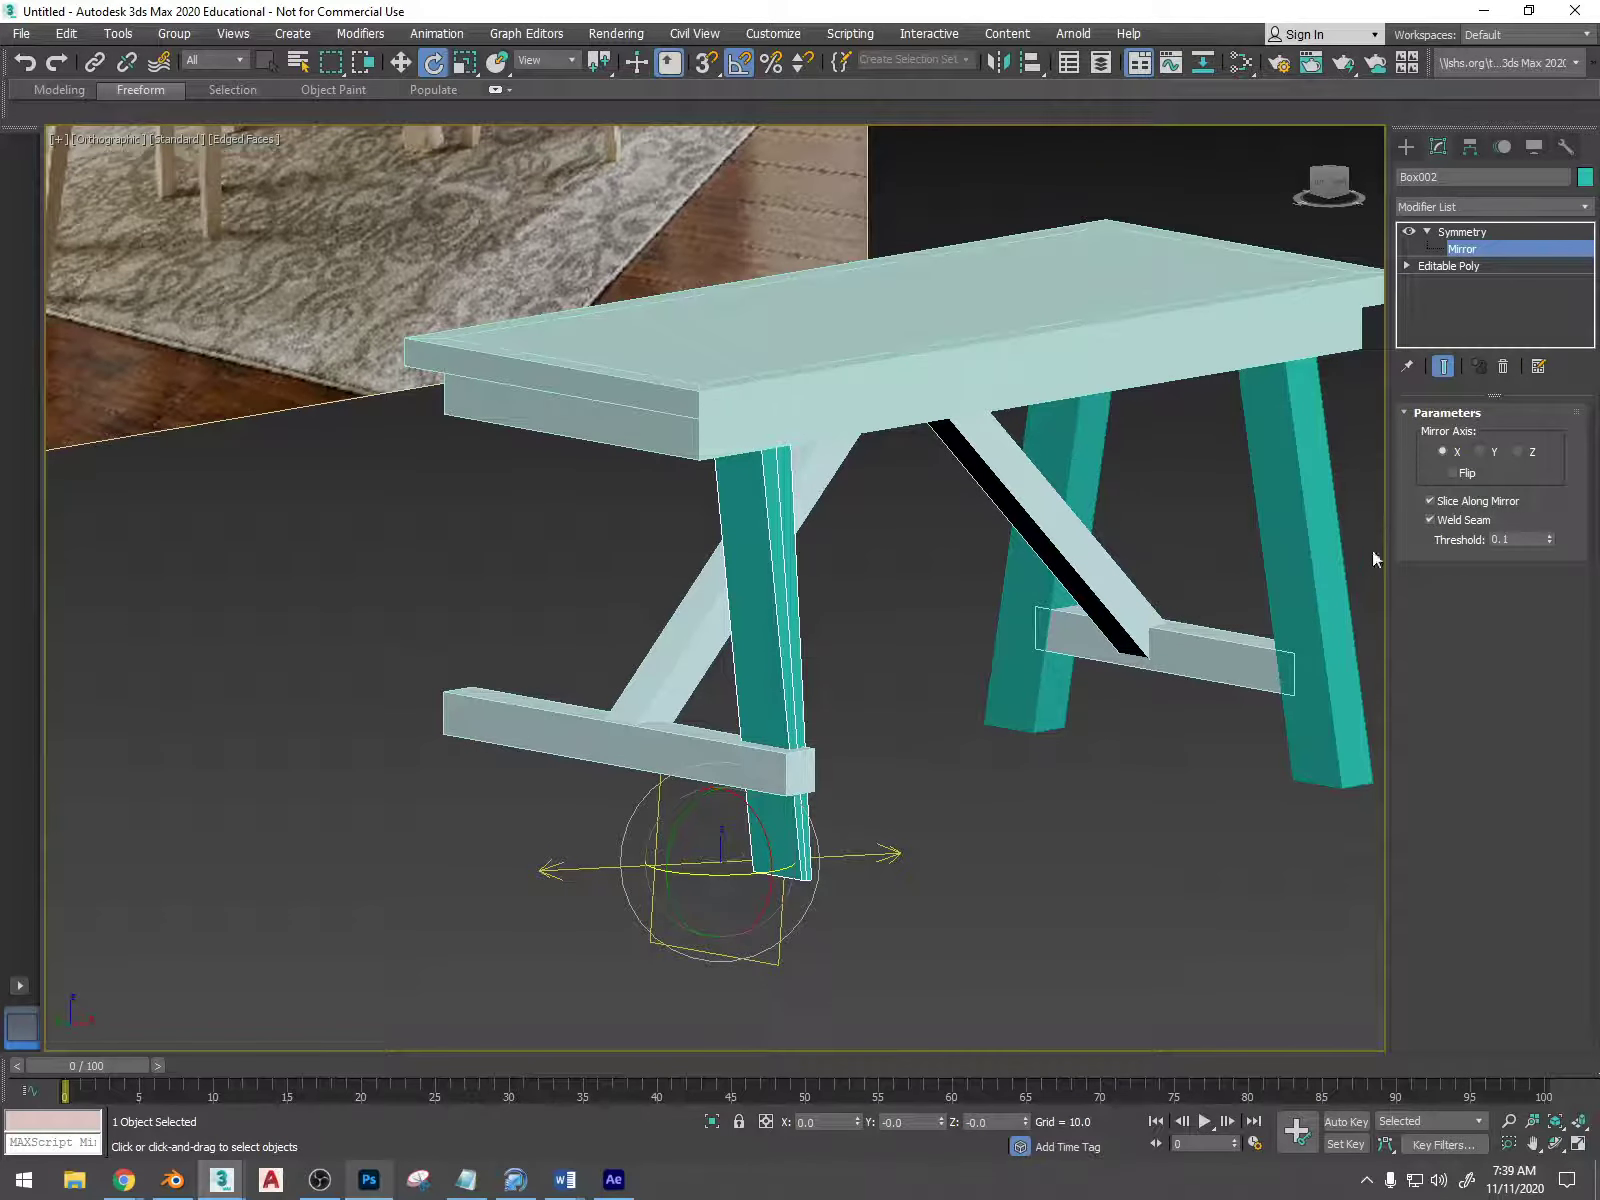
pyautogui.click(1482, 452)
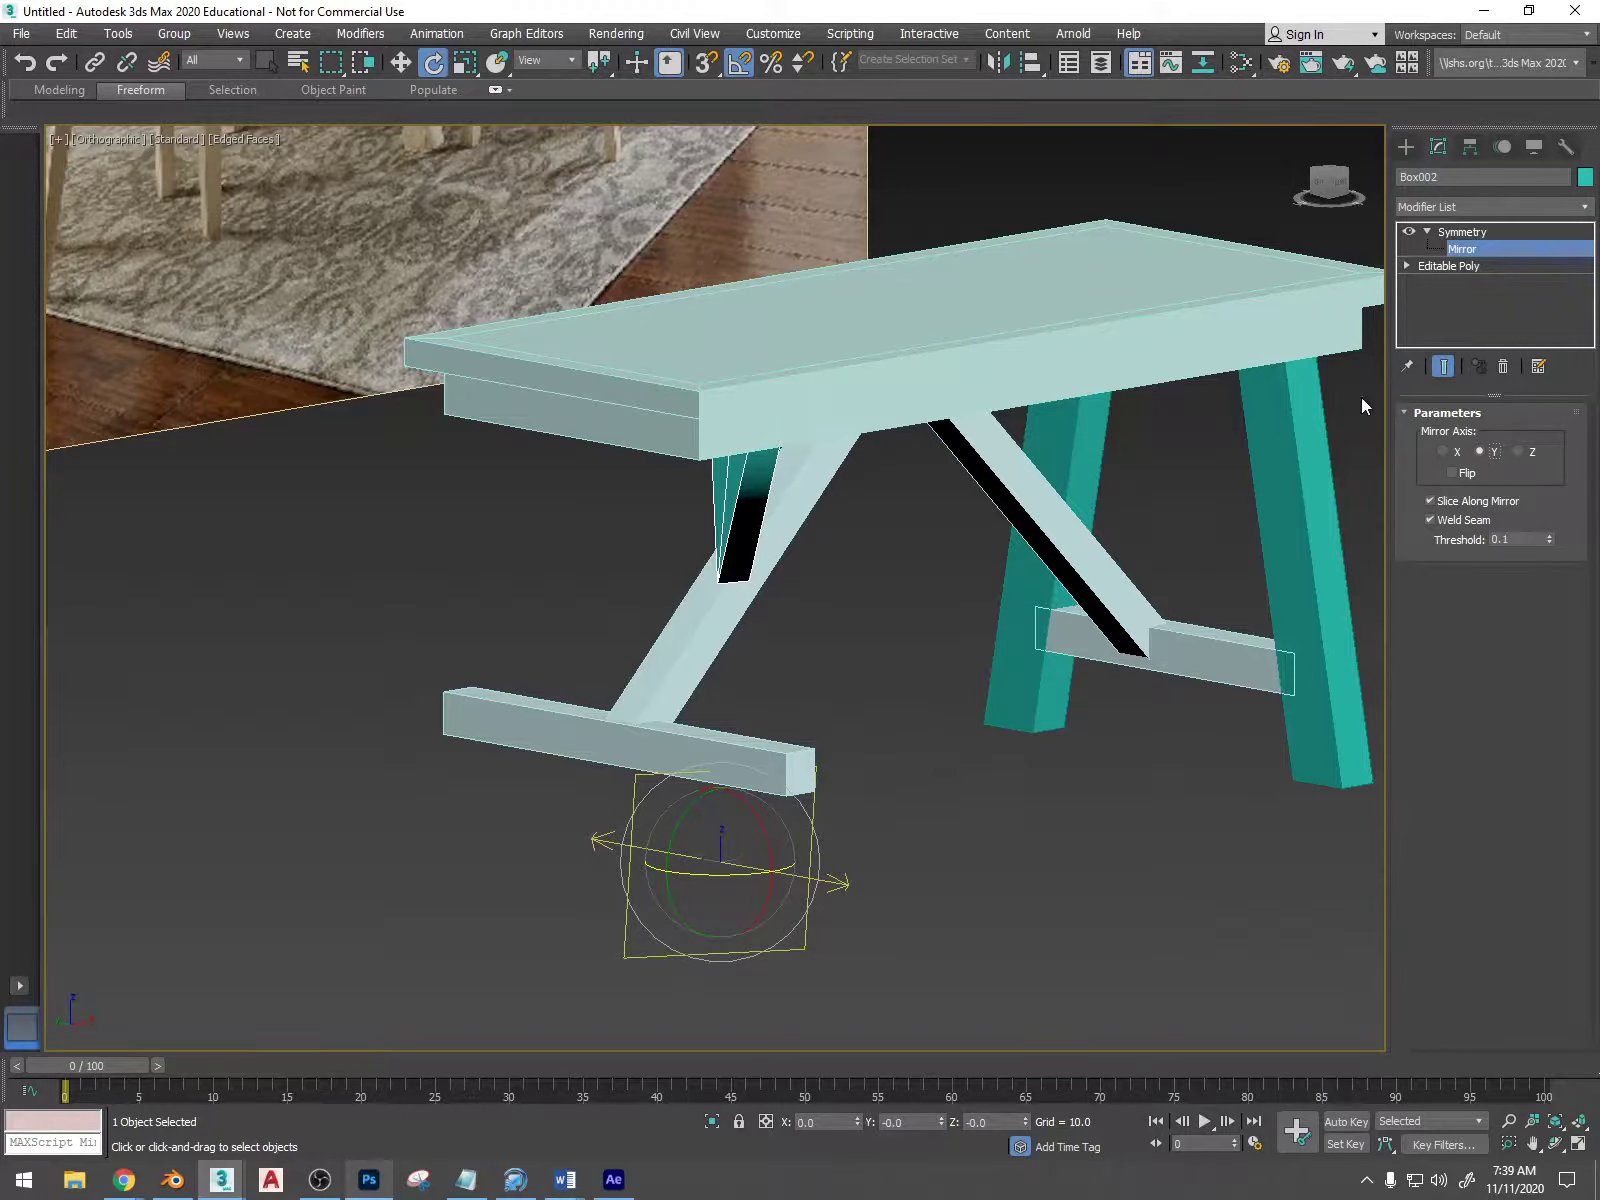
pyautogui.press('w')
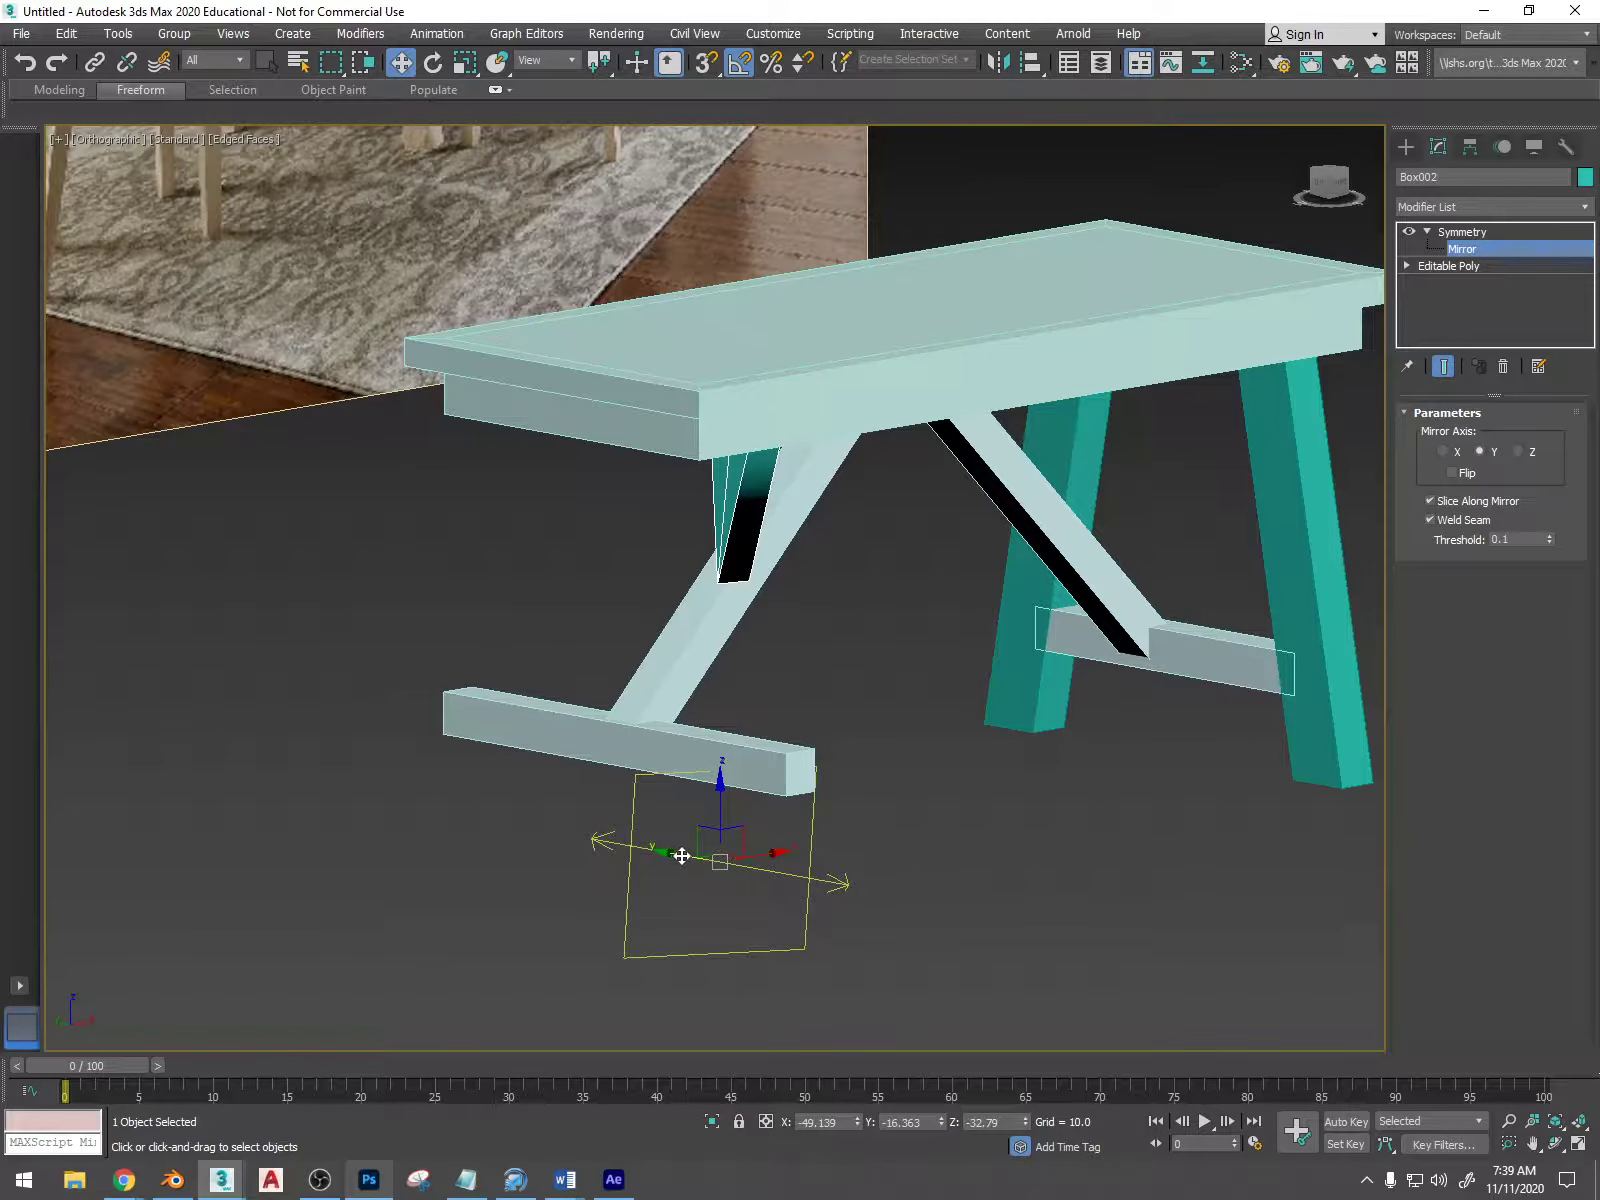
pyautogui.moveTo(682, 856); pyautogui.dragTo(619, 828)
pyautogui.click(1453, 473)
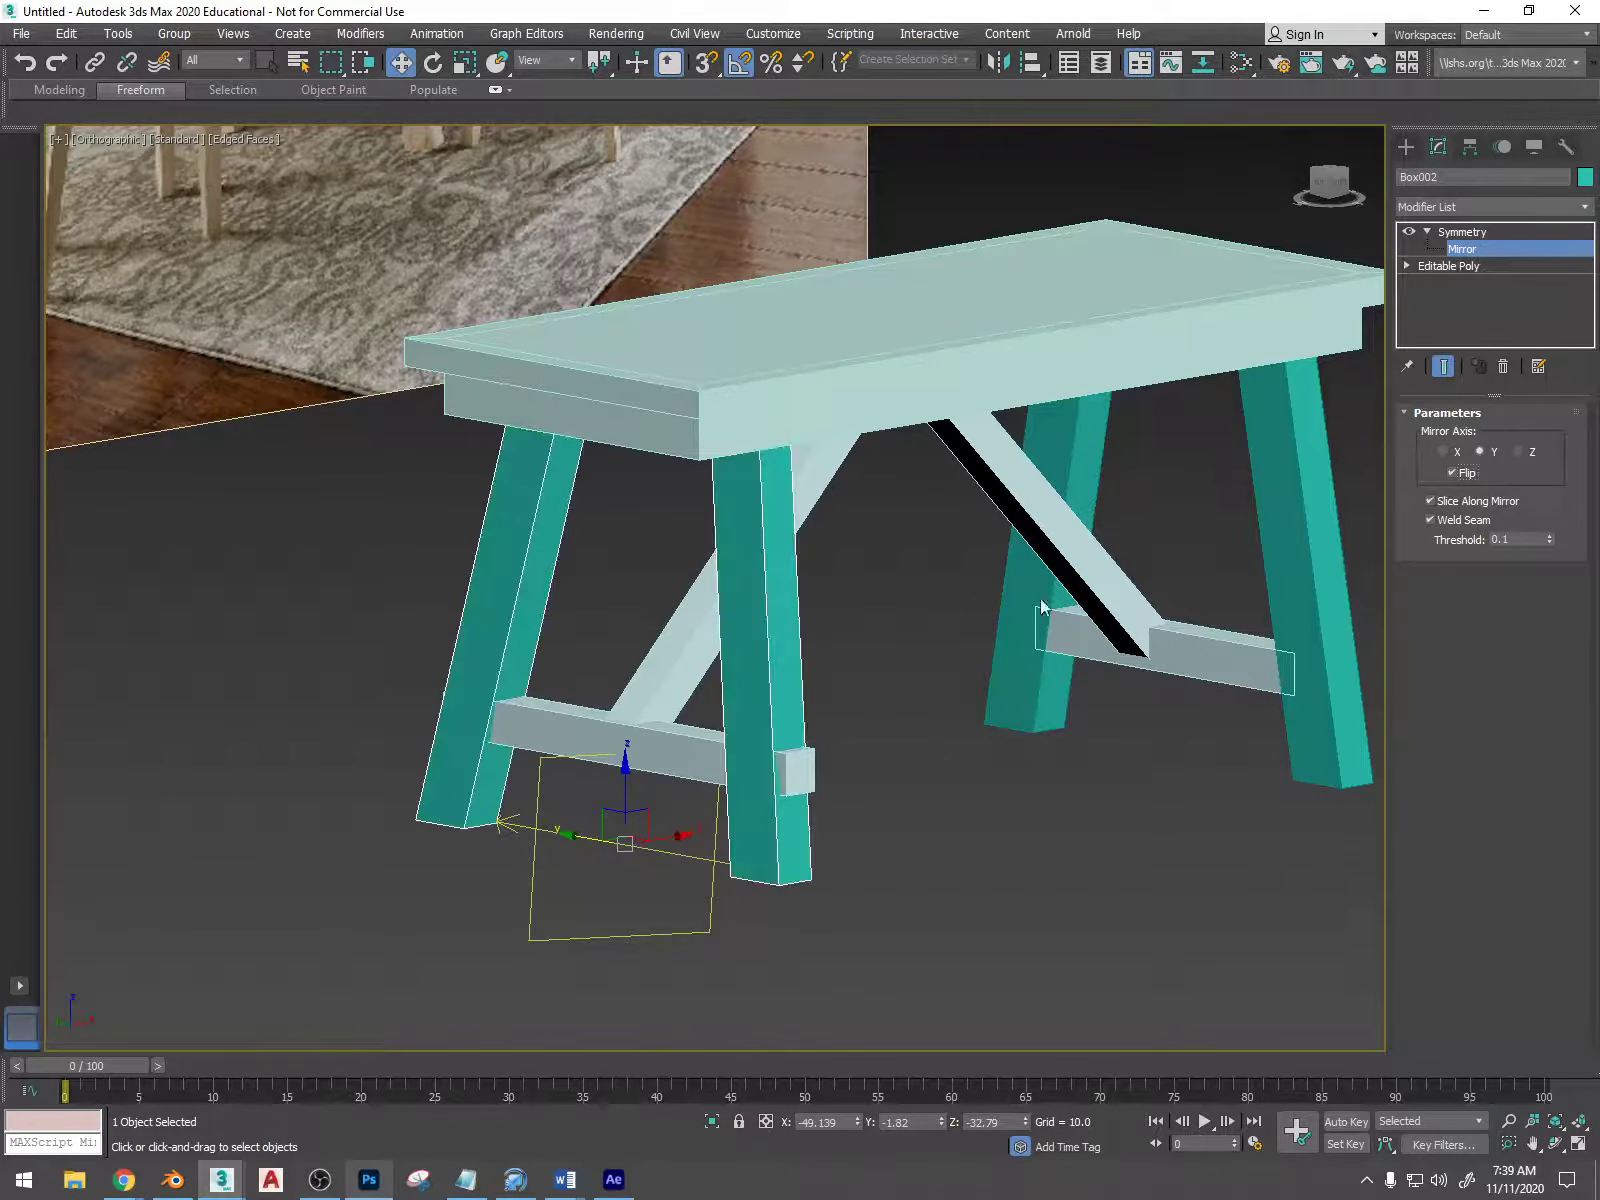
pyautogui.keyDown('alt'); pyautogui.moveTo(636, 814); pyautogui.dragTo(606, 797, button='middle'); pyautogui.keyUp('alt')
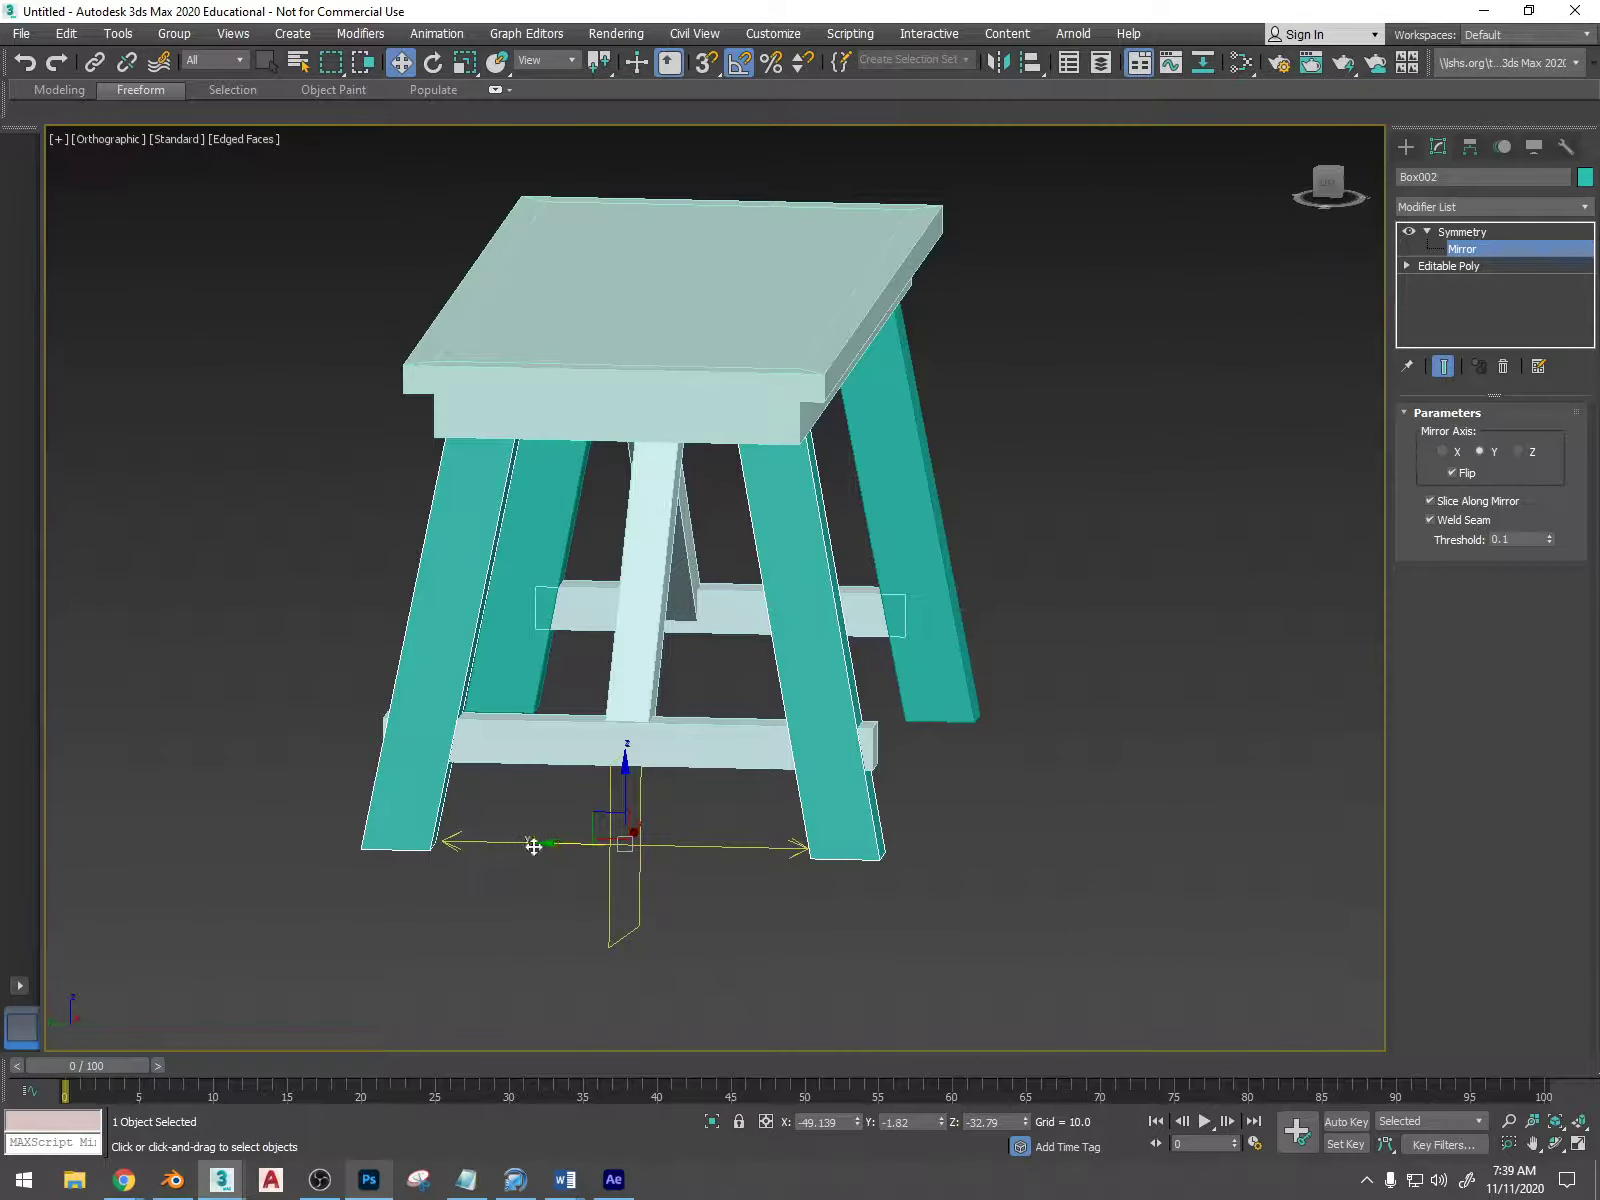
pyautogui.moveTo(528, 846); pyautogui.dragTo(553, 843)
# - Convert the mirrored leg pair to an Editable Poly
pyautogui.keyDown('alt'); pyautogui.moveTo(543, 793); pyautogui.dragTo(732, 654, button='middle'); pyautogui.keyUp('alt')
pyautogui.scroll(2, 876, 420)
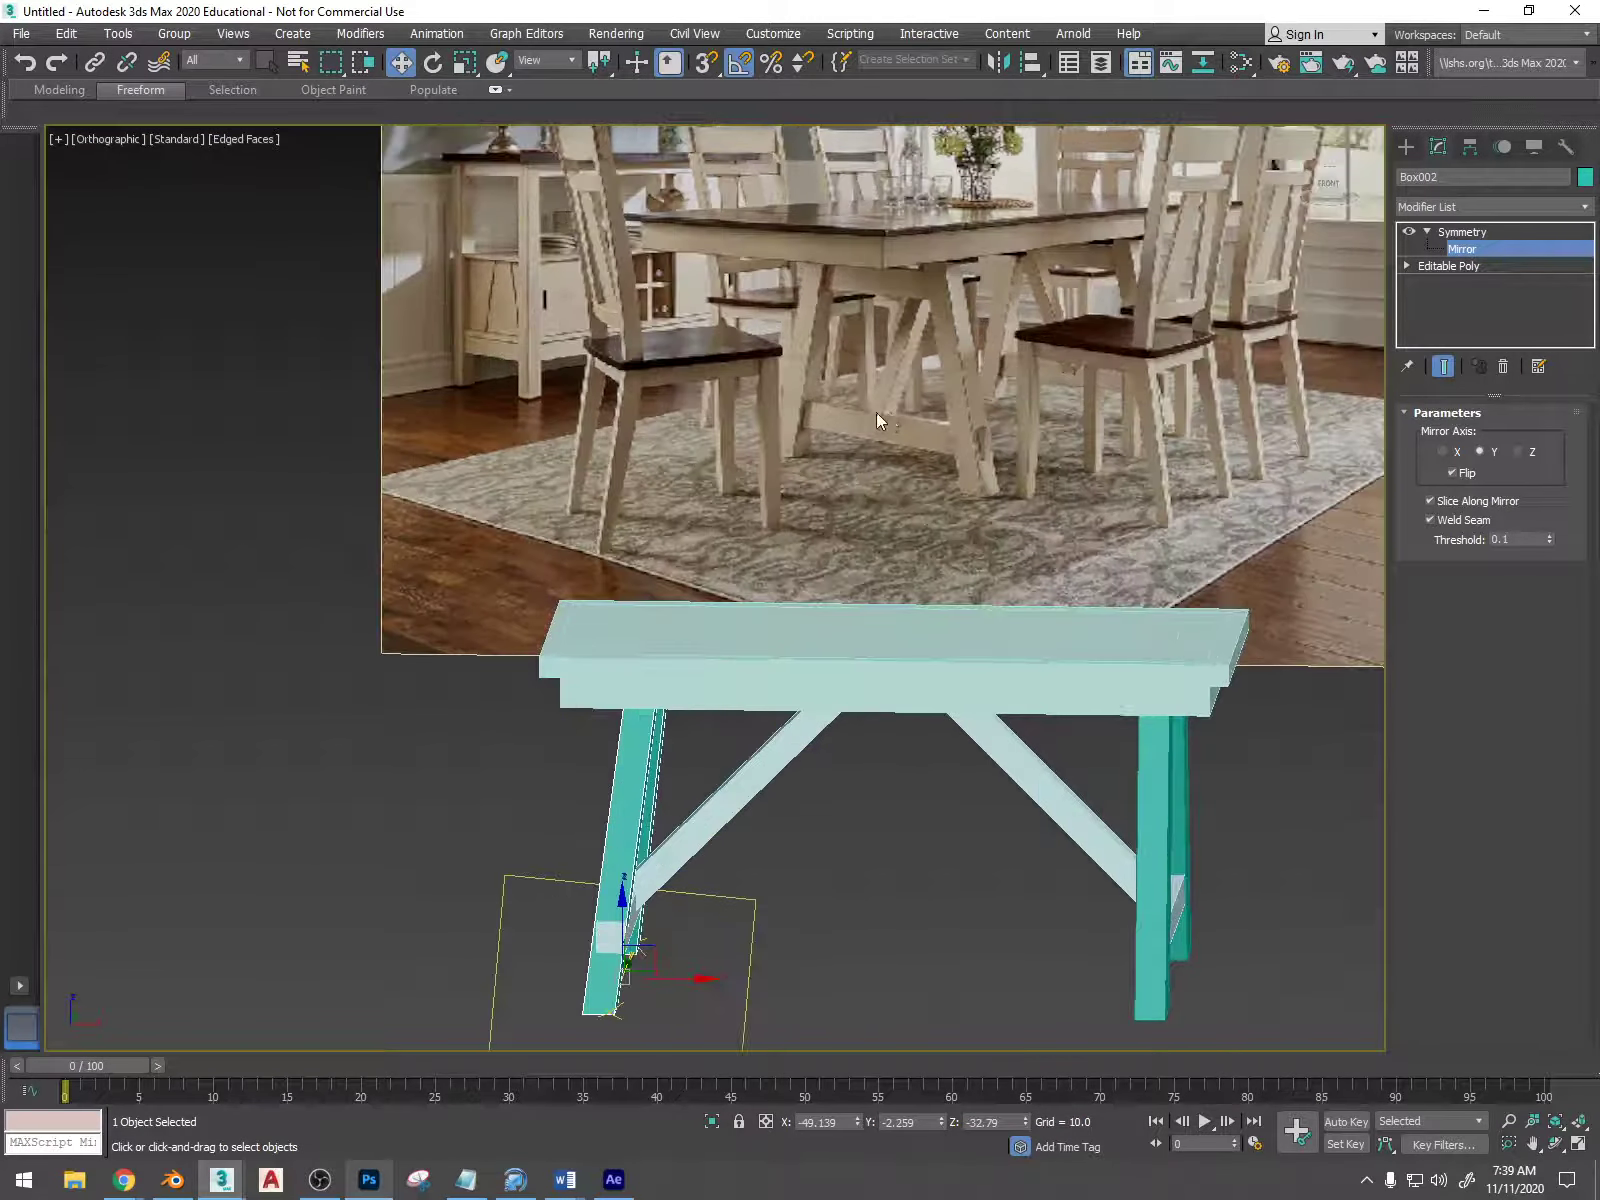
pyautogui.moveTo(849, 789); pyautogui.dragTo(792, 652, button='middle')
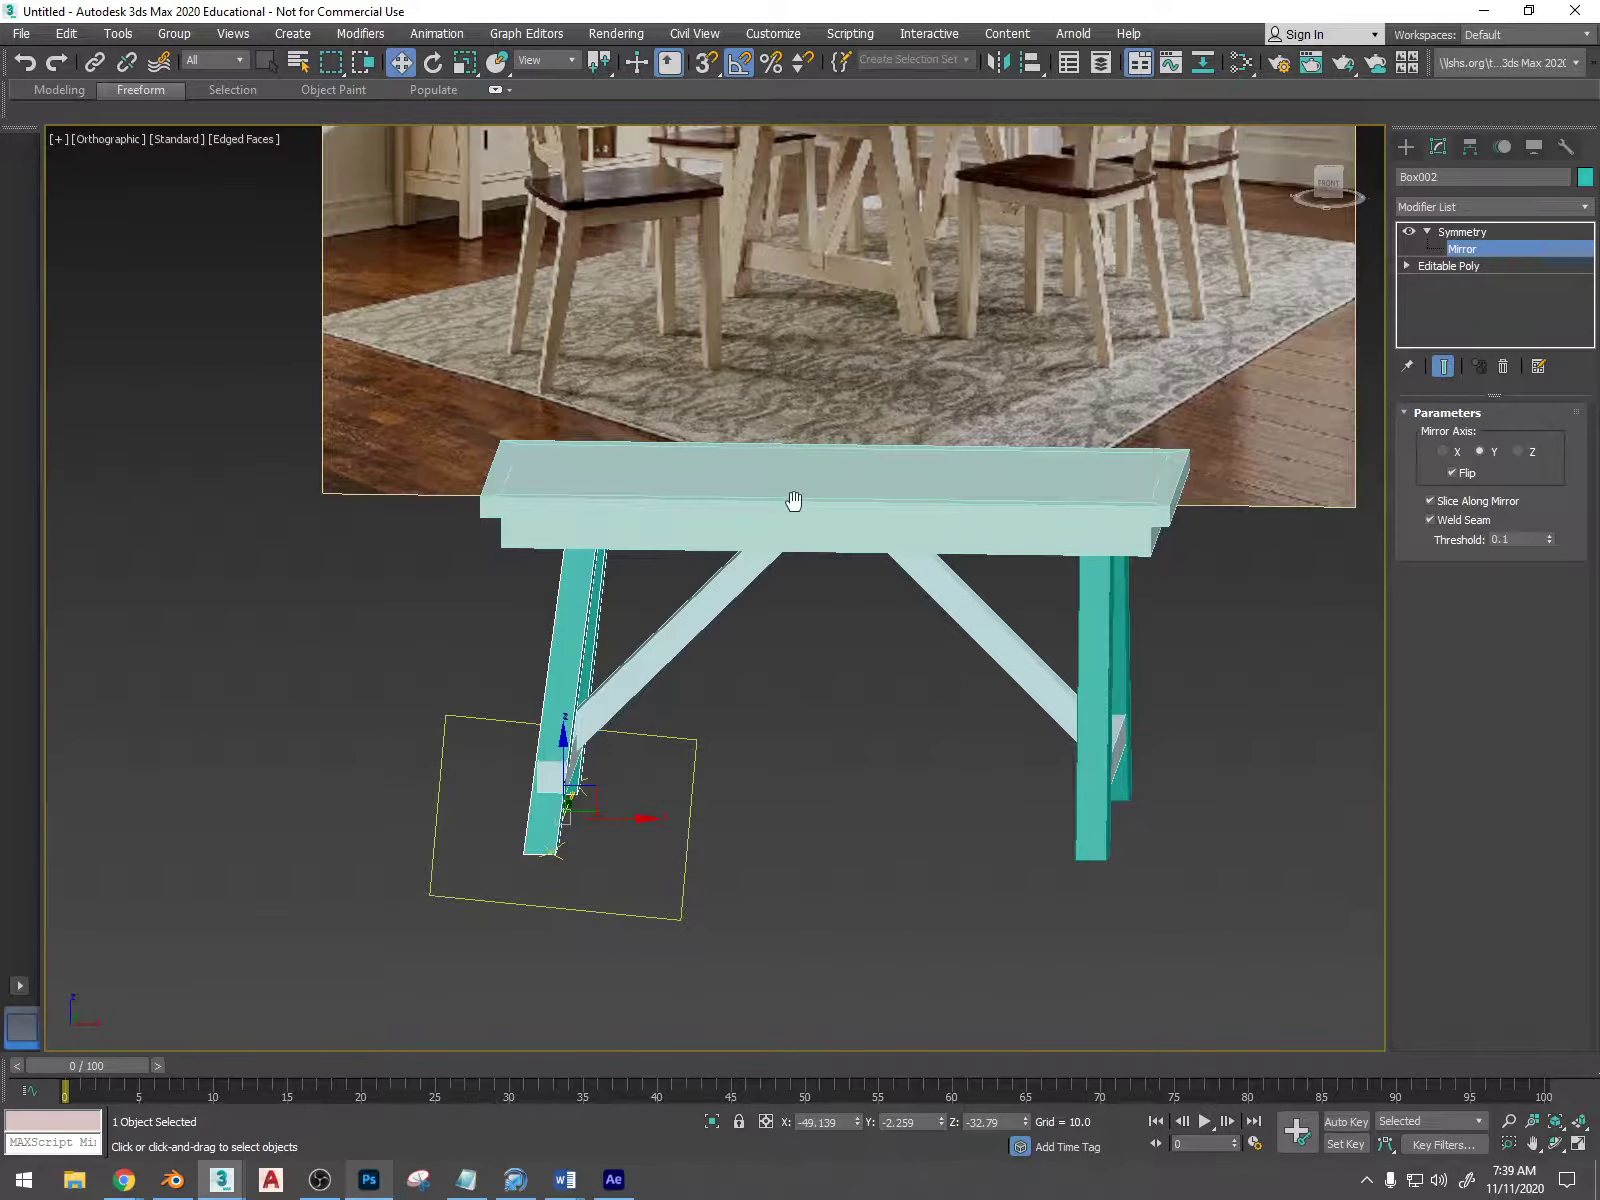
pyautogui.moveTo(793, 500); pyautogui.dragTo(818, 603, button='middle')
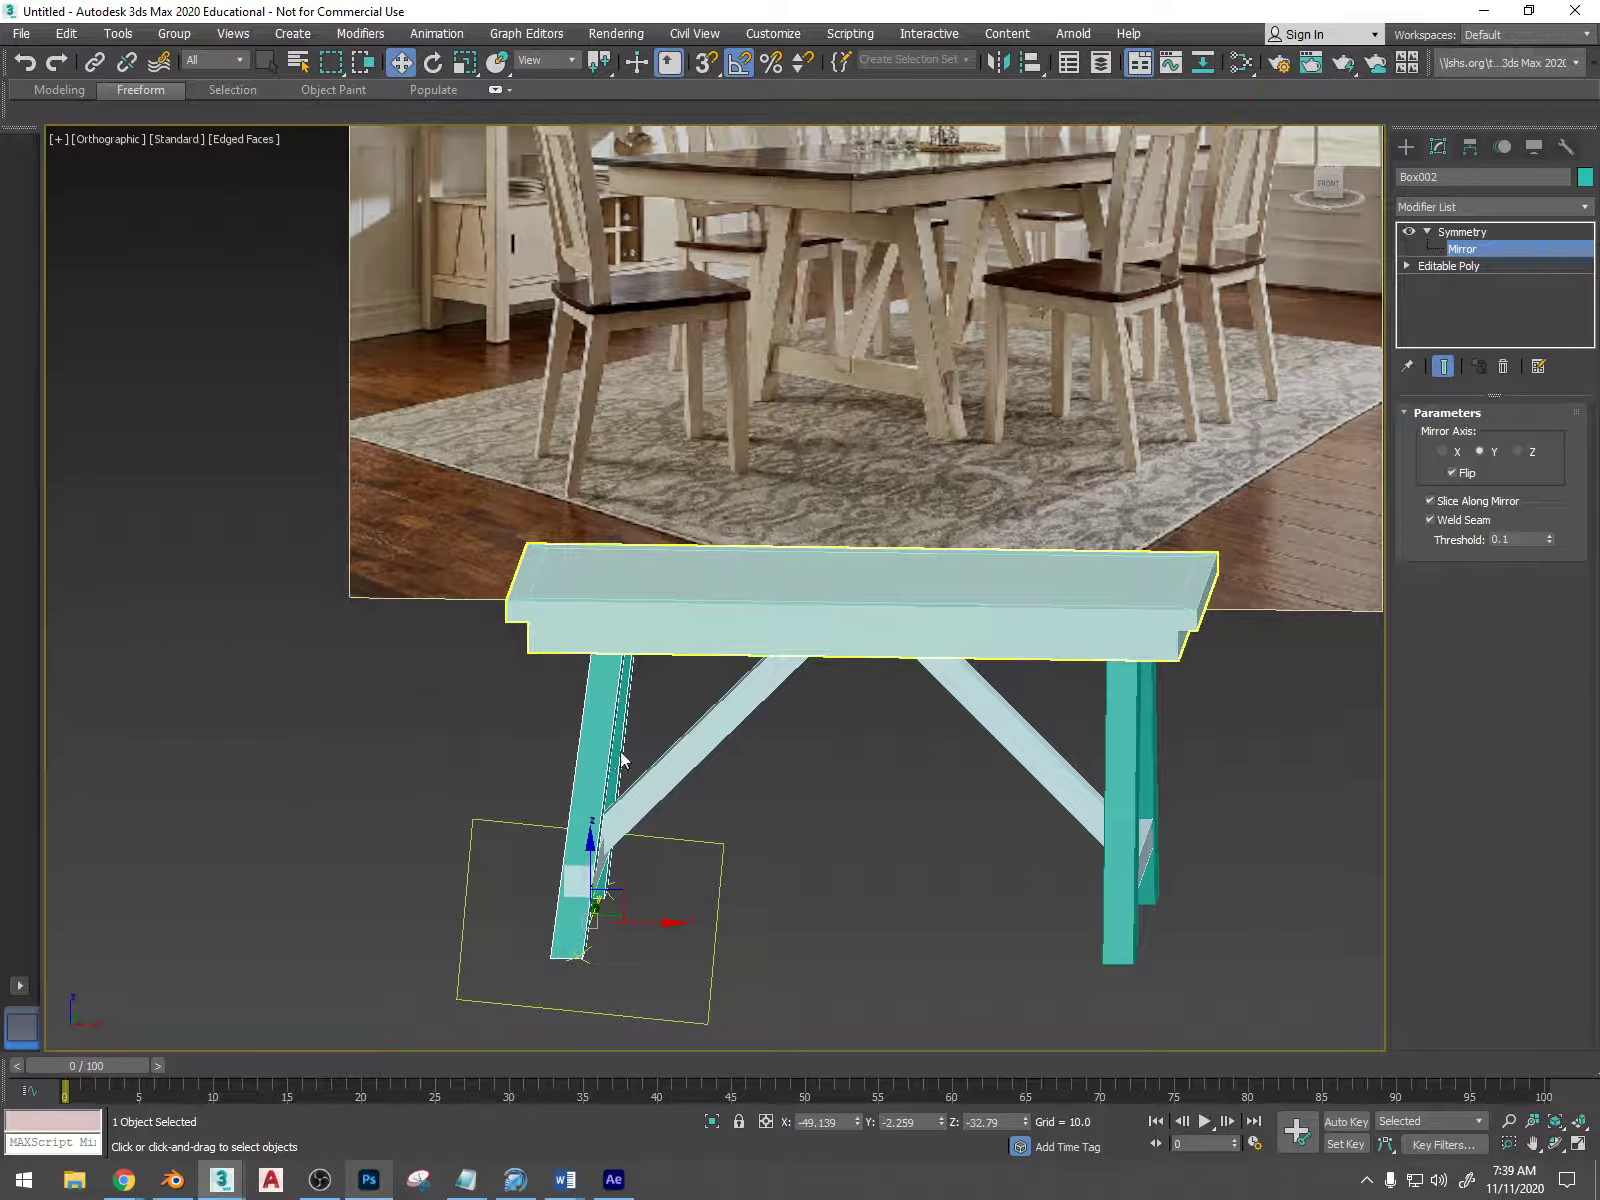
pyautogui.keyDown('alt'); pyautogui.moveTo(620, 751); pyautogui.dragTo(1024, 661, button='middle'); pyautogui.keyUp('alt')
pyautogui.rightClick(864, 666)
pyautogui.moveTo(911, 875)
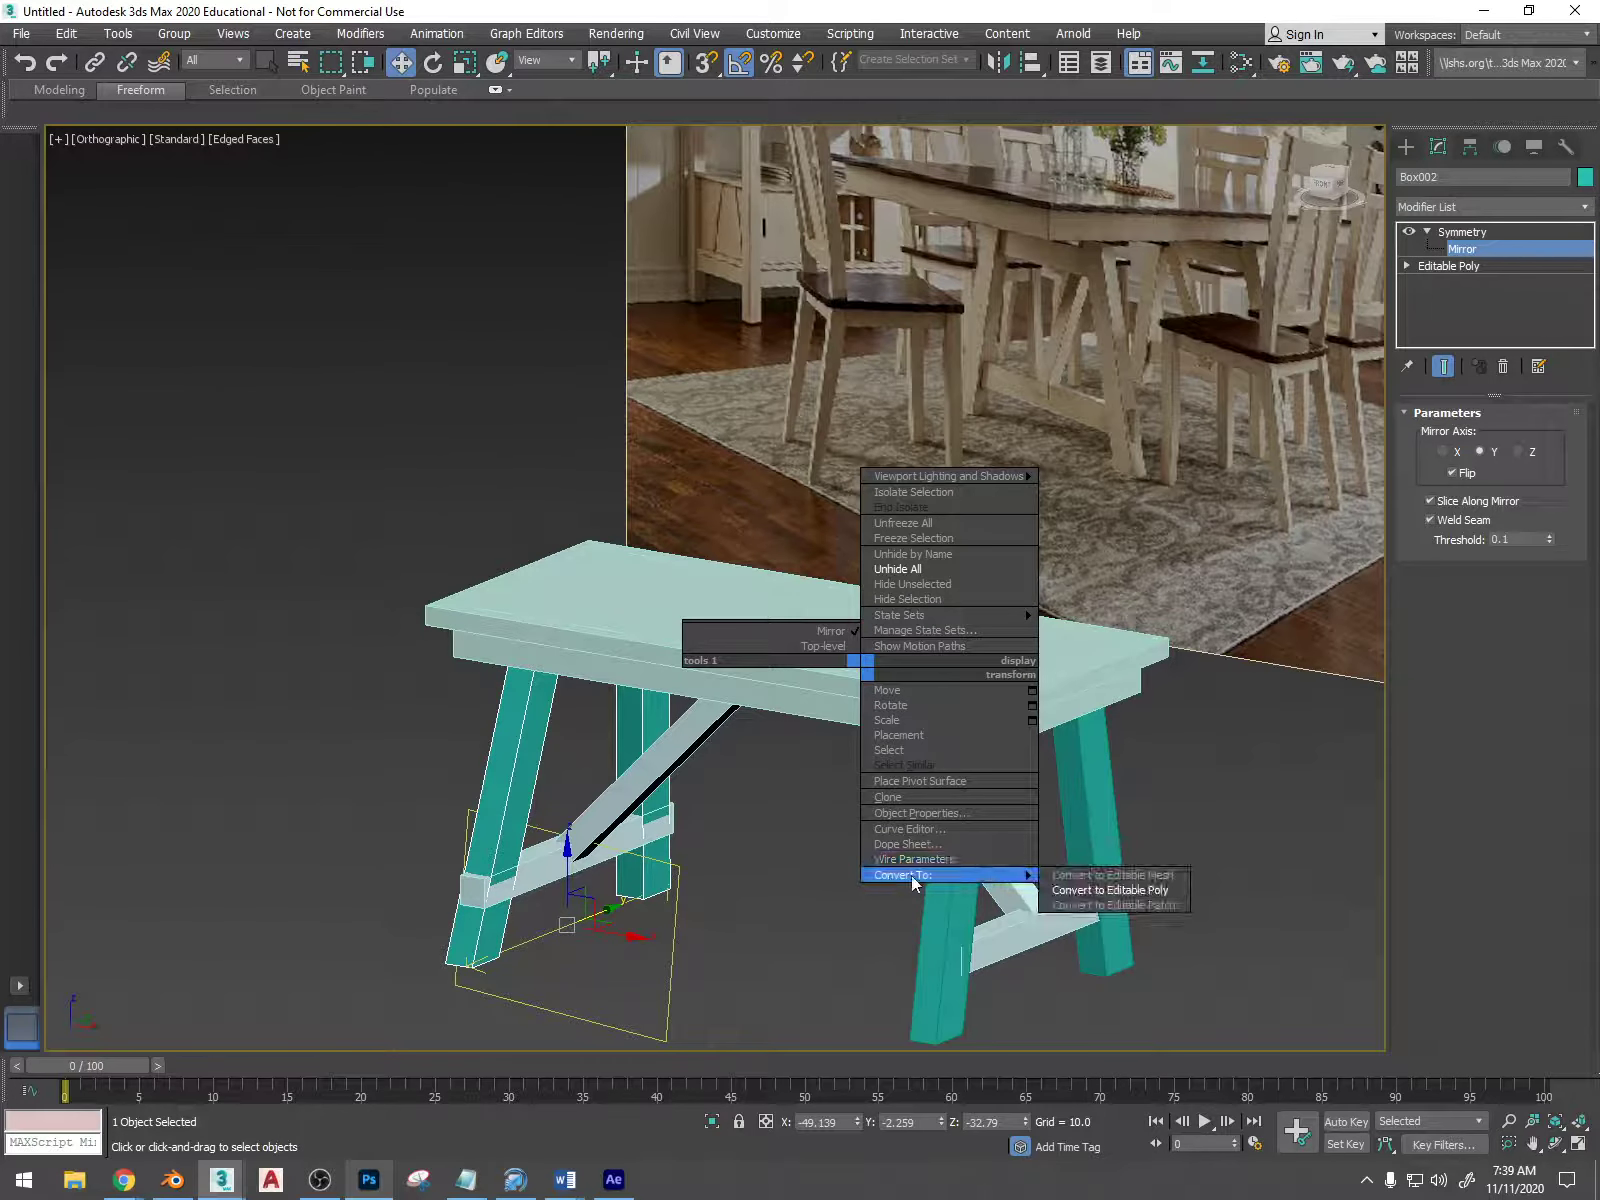
pyautogui.click(1110, 890)
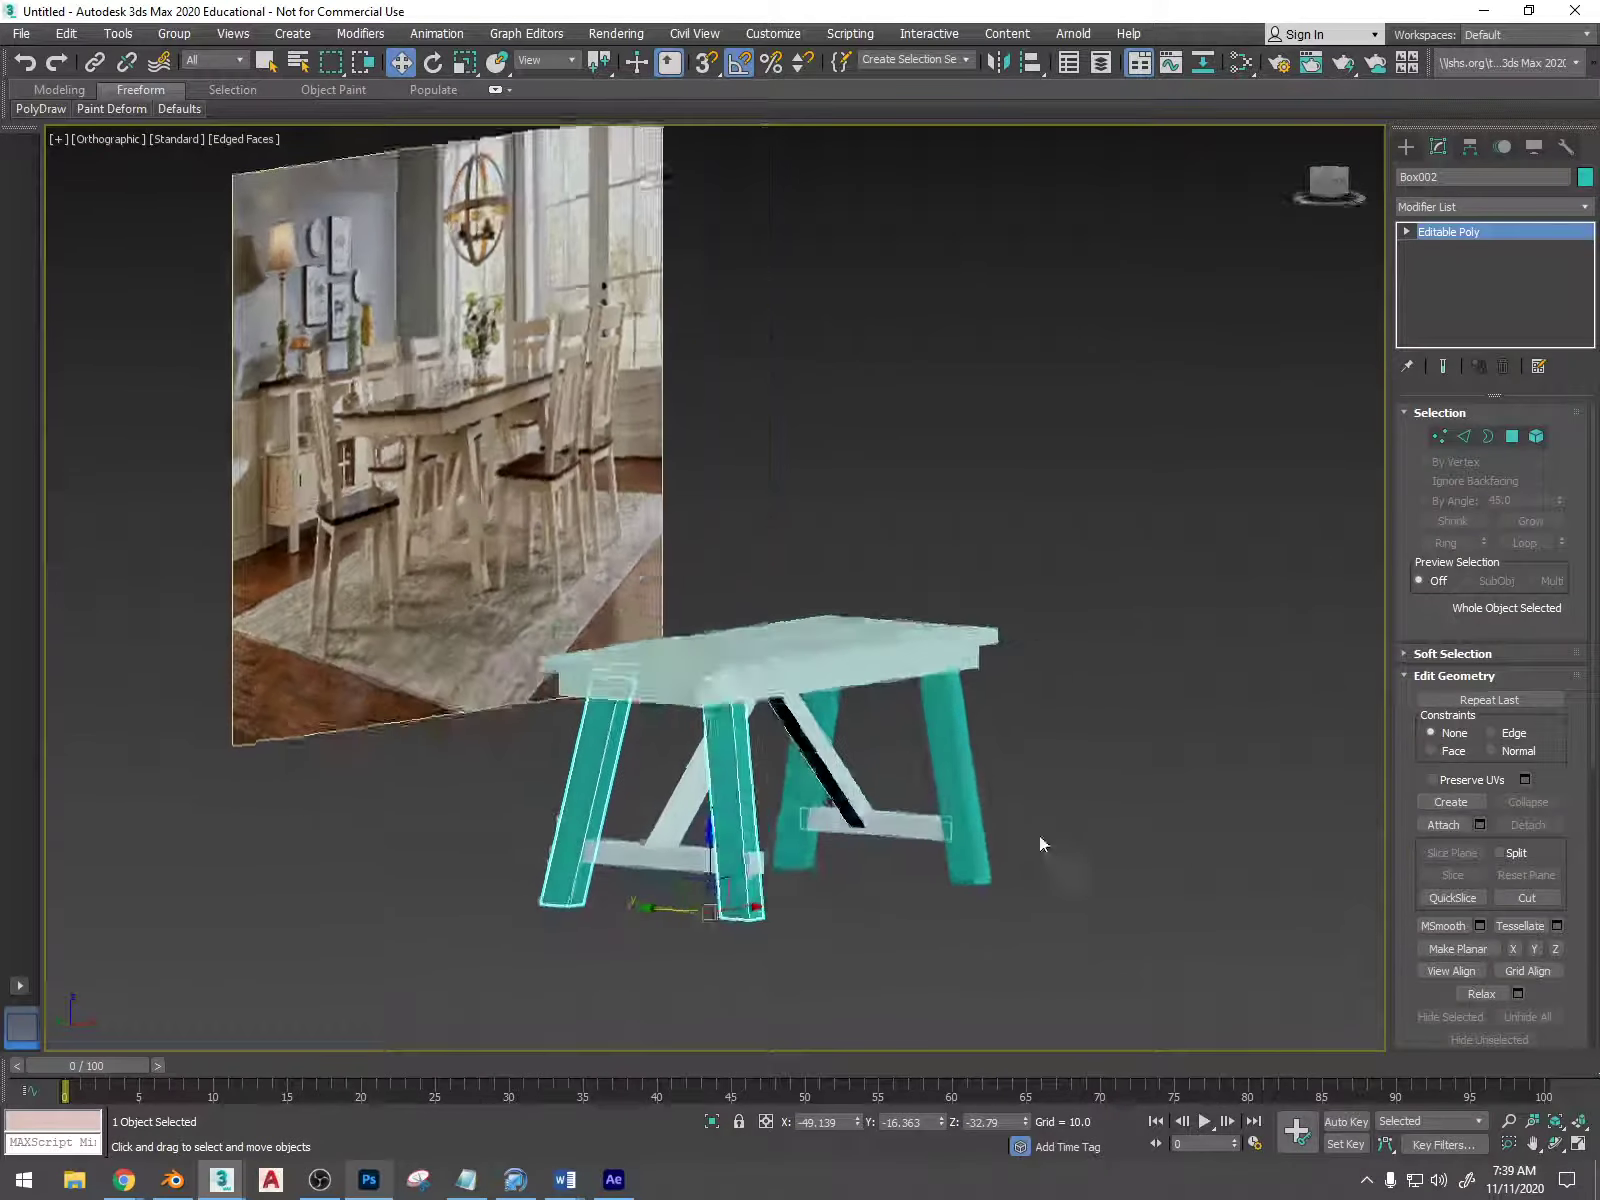